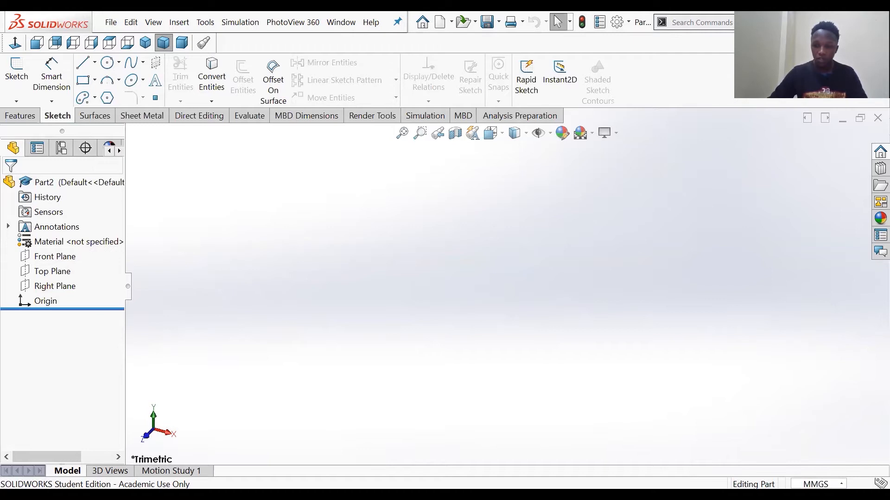
Step: Open the document's unit properties and examine the available unit systems and the basic unit settings
left_click(818, 485)
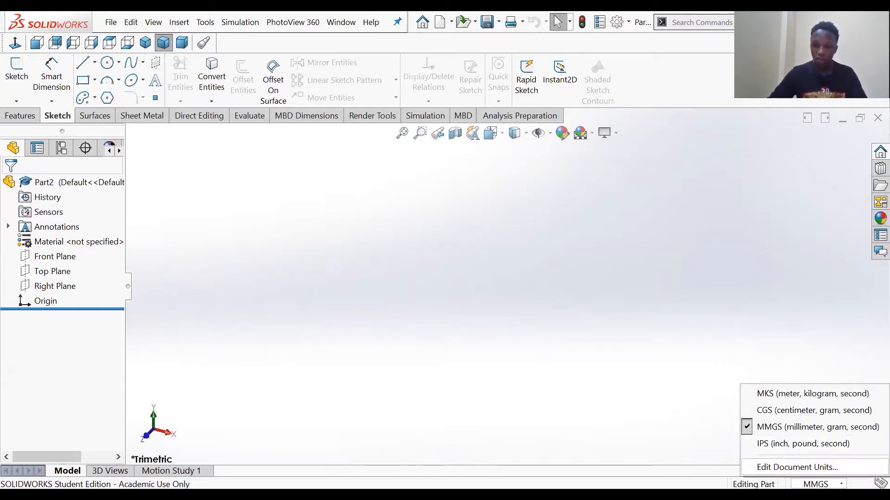
left_click(797, 467)
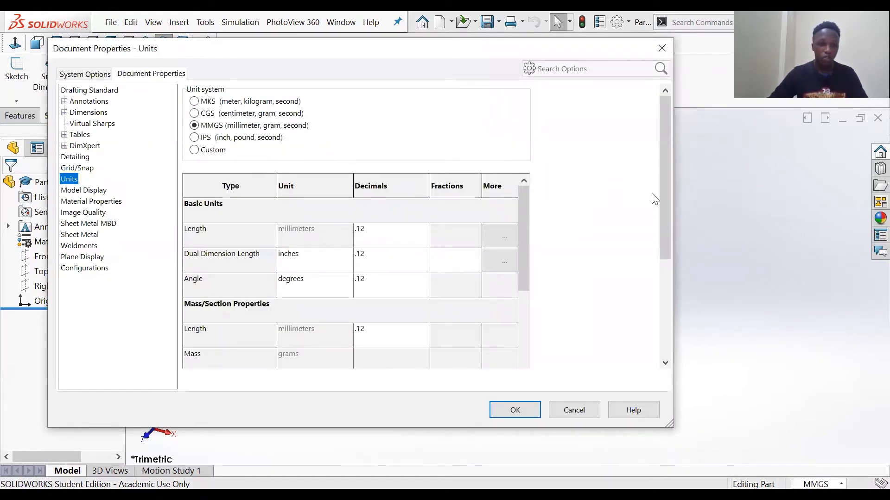
scroll(451, 194, "down", 3)
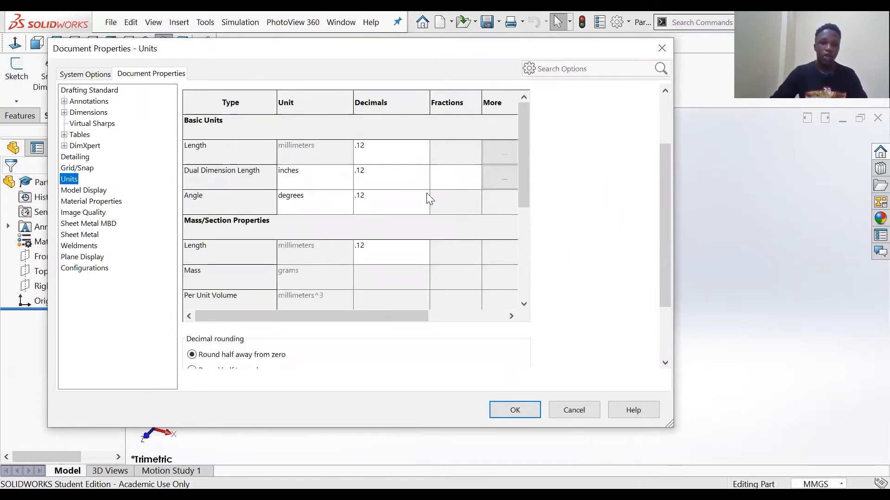
scroll(327, 241, "up", 2)
scroll(325, 234, "up", 1)
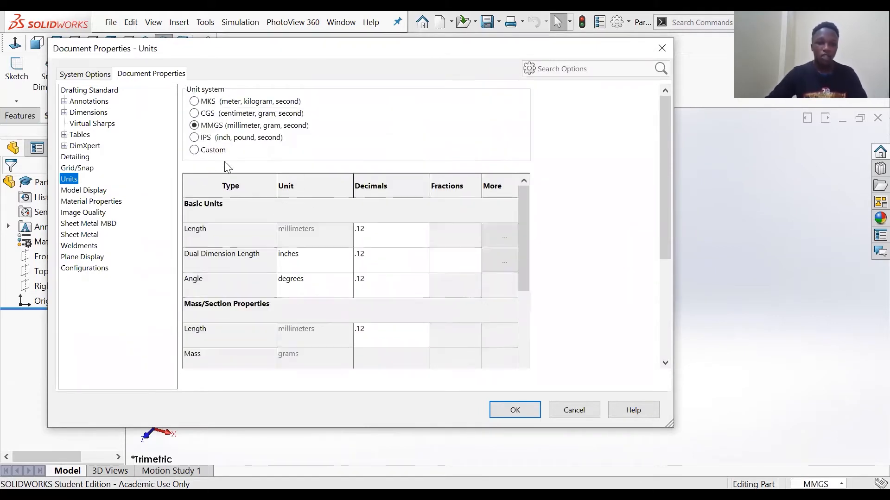
Step: Try the Custom unit system, browse its length unit choices, and return the document to MMGS
left_click(194, 150)
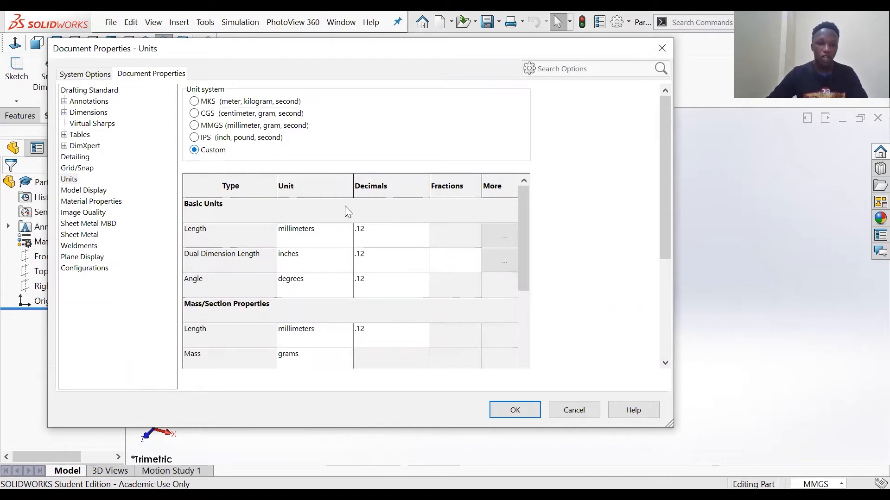
scroll(366, 257, "down", 1)
left_click(333, 239)
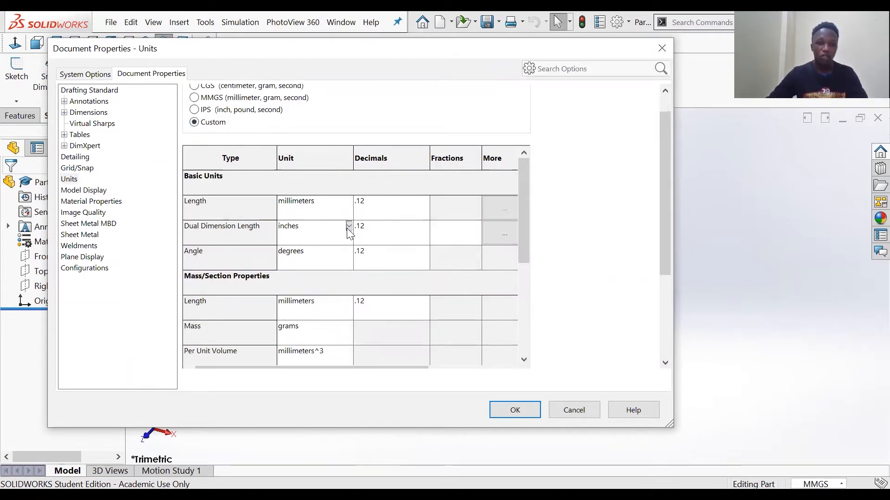
left_click(349, 227)
left_click(350, 204)
left_click(350, 202)
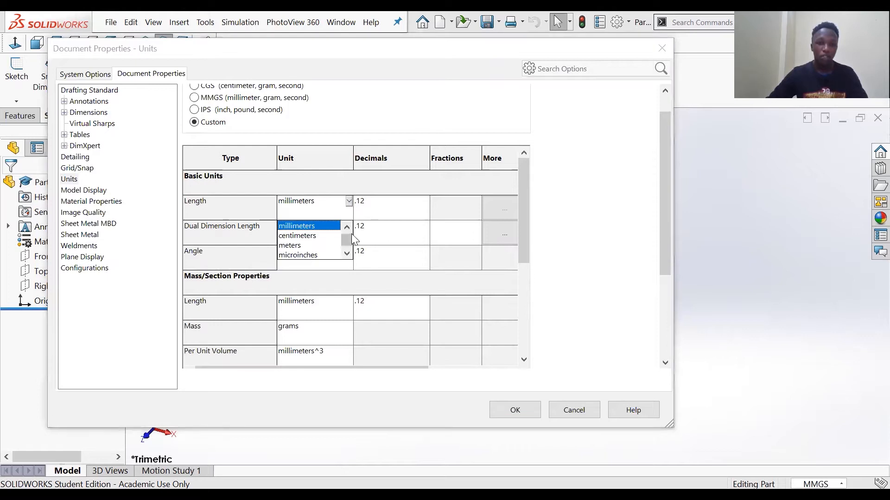
scroll(351, 234, "down", 2)
scroll(349, 231, "up", 3)
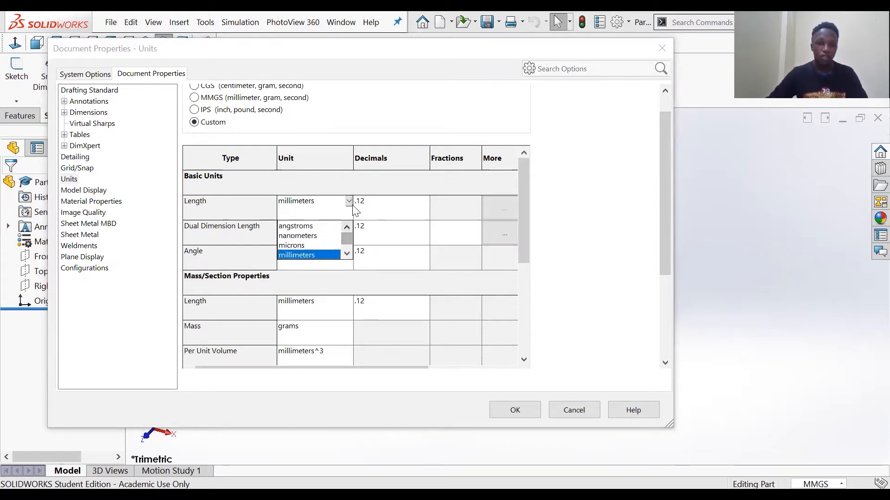
left_click(486, 184)
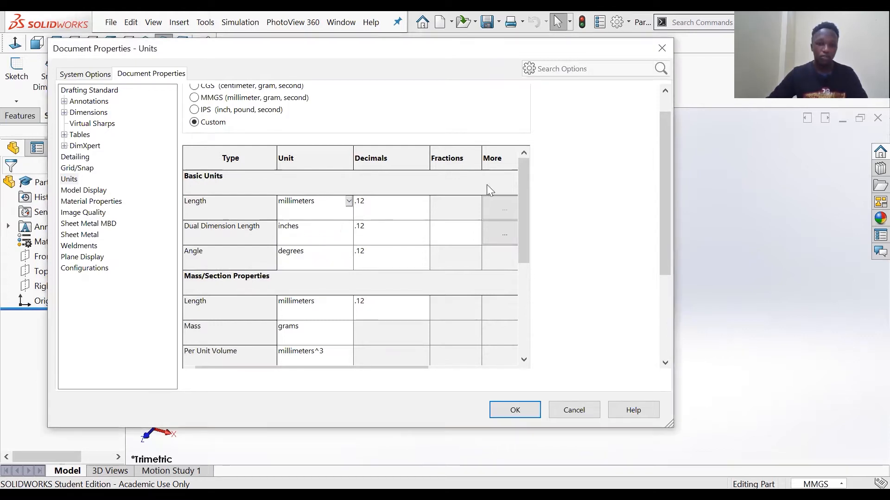
left_click(194, 98)
scroll(335, 178, "up", 2)
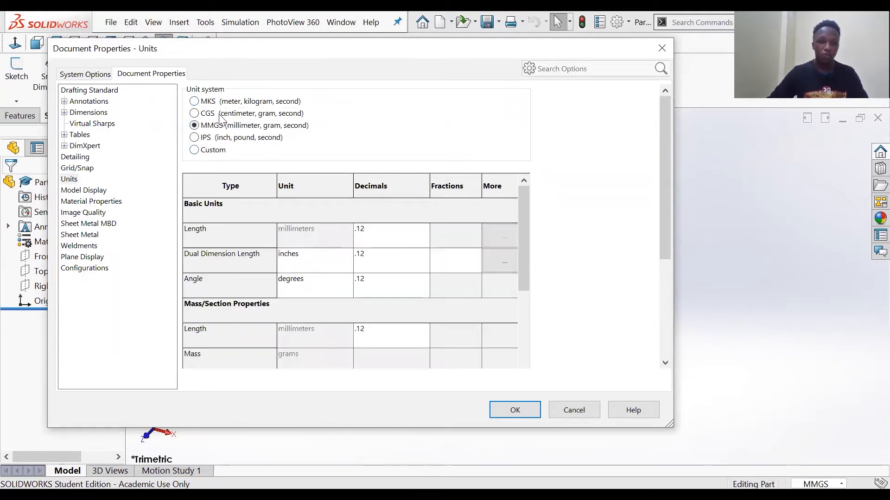
Step: Review the mass properties units and decimal rounding options, and accept the document properties with MMGS selected
scroll(286, 168, "down", 6)
scroll(339, 162, "down", 1)
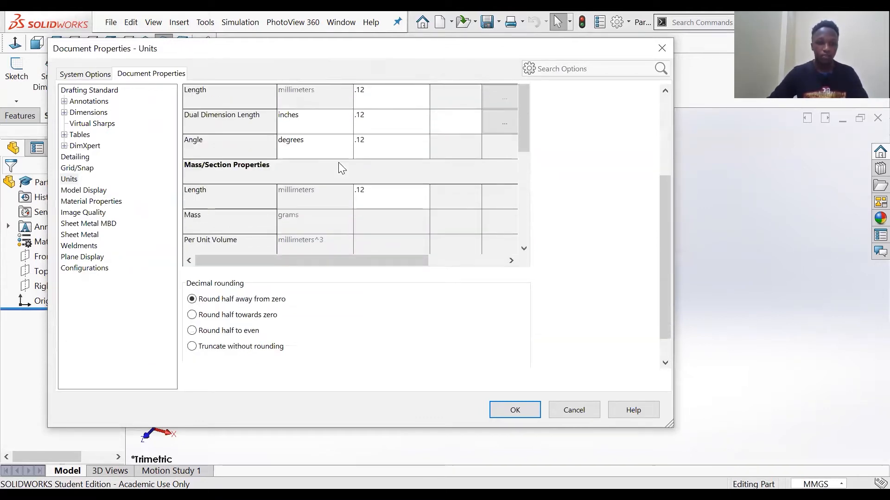
scroll(344, 165, "up", 3)
scroll(246, 125, "up", 2)
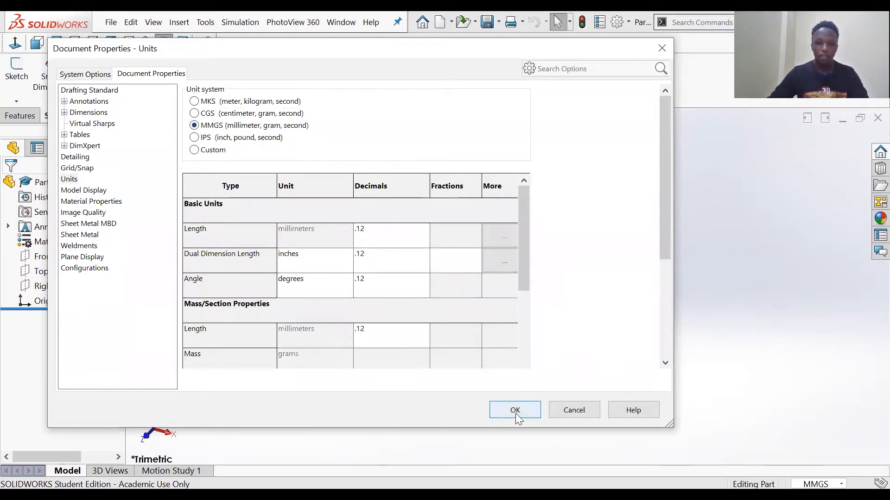
left_click(515, 411)
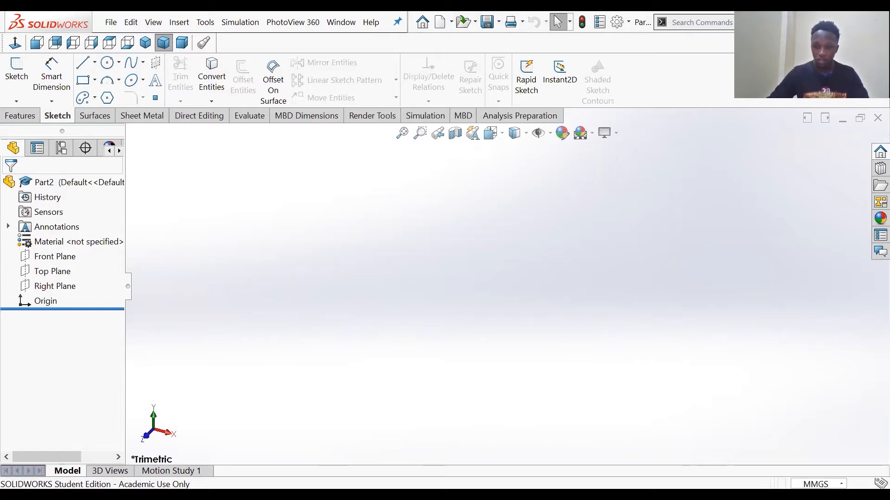
Step: Try switching the document units to IPS (inch, pound, second) and set them back to MMGS
left_click(818, 484)
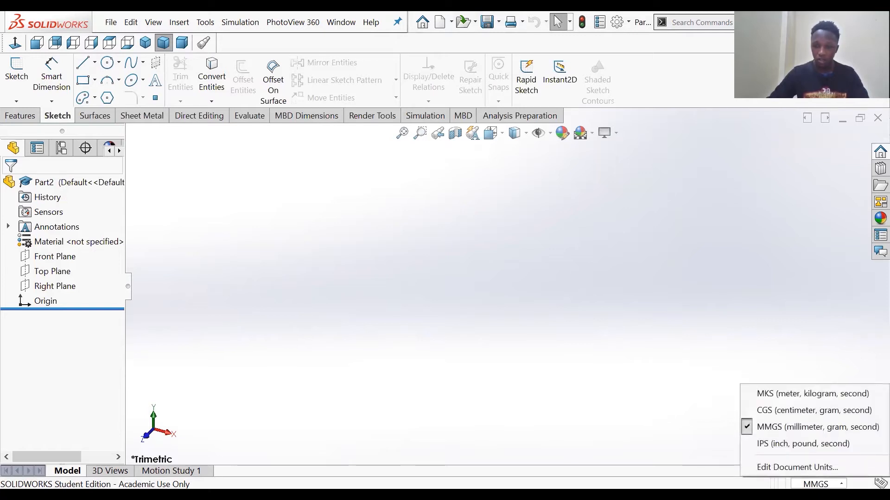
left_click(767, 445)
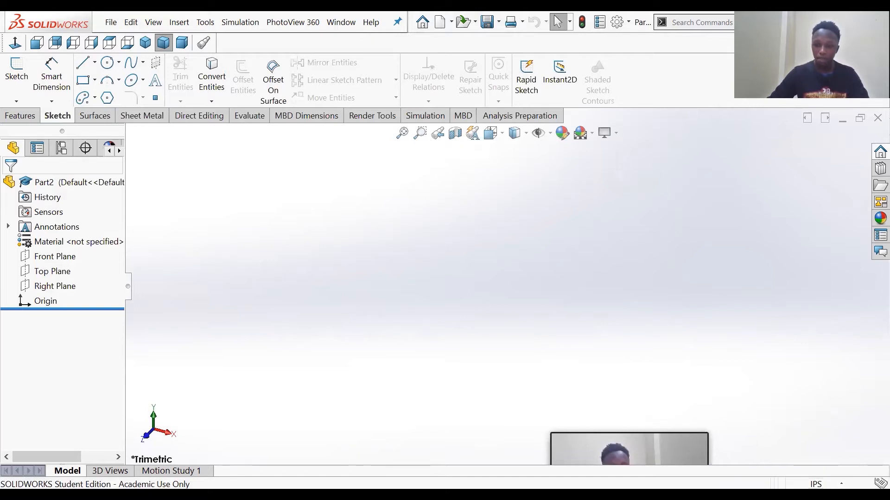
left_click(817, 484)
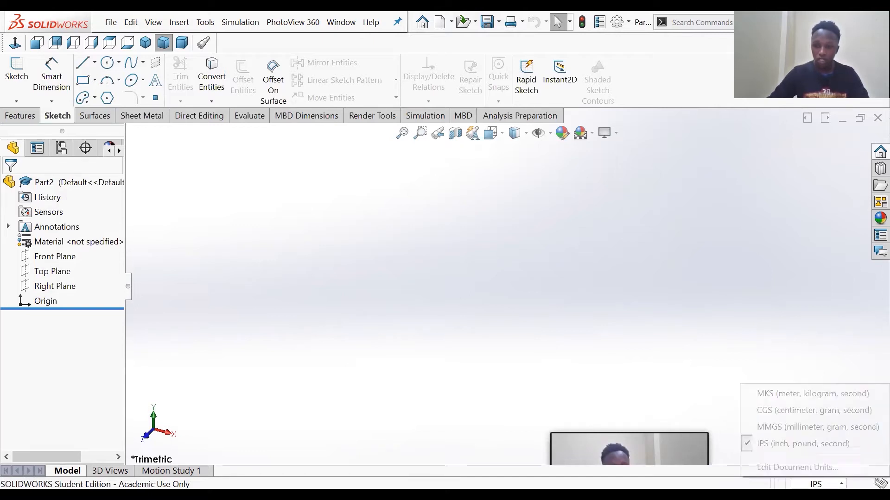
left_click(763, 431)
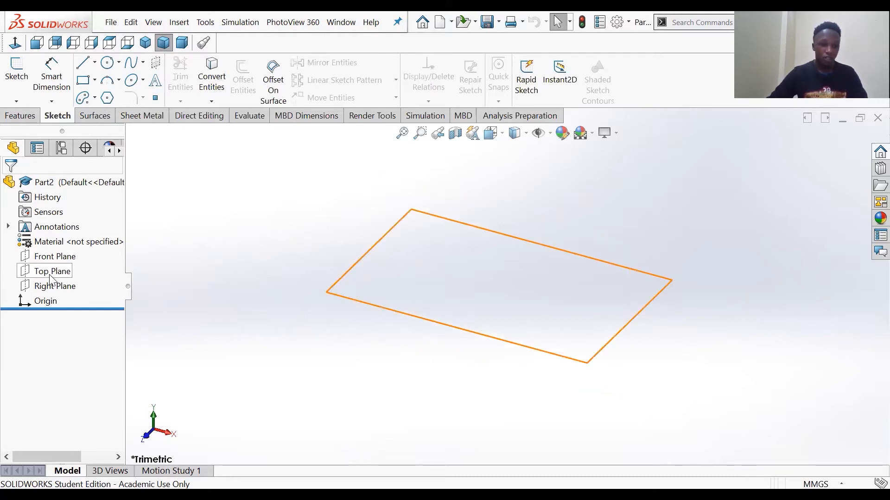
Step: Start a new sketch on the Front Plane
left_click(57, 257)
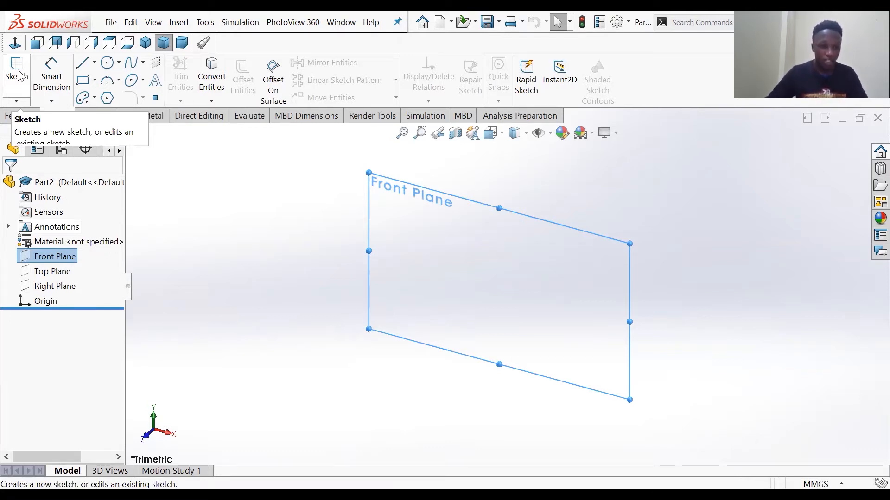
left_click(17, 74)
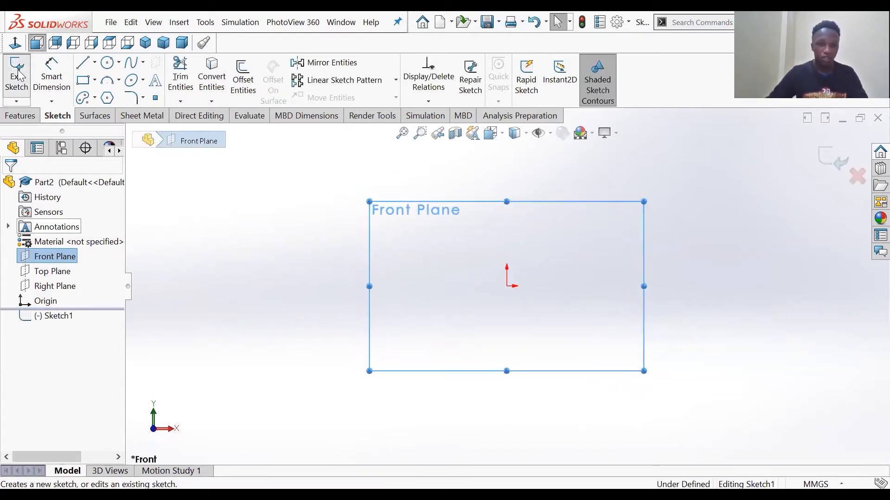
scroll(621, 244, "up", 2)
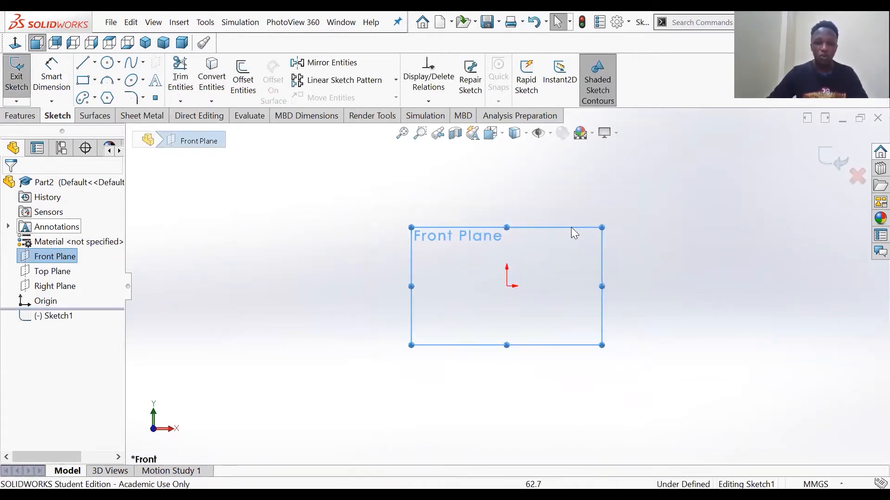
scroll(571, 227, "down", 1)
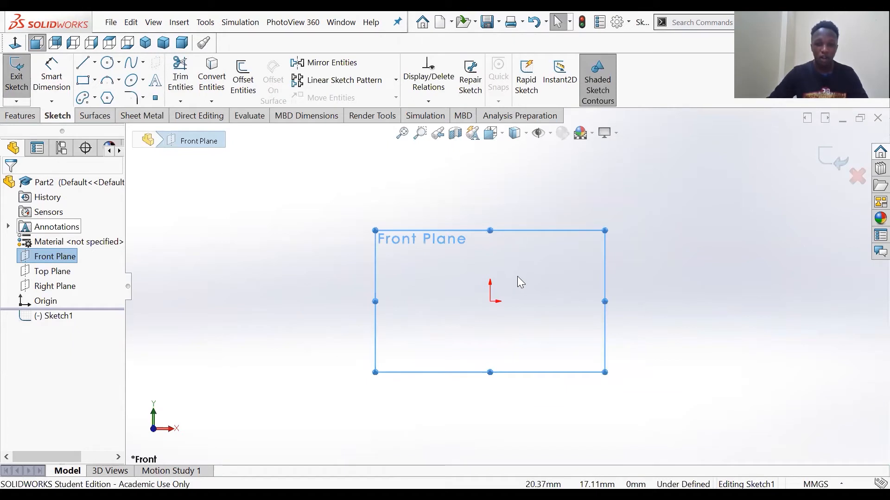
scroll(625, 293, "up", 1)
scroll(626, 297, "down", 1)
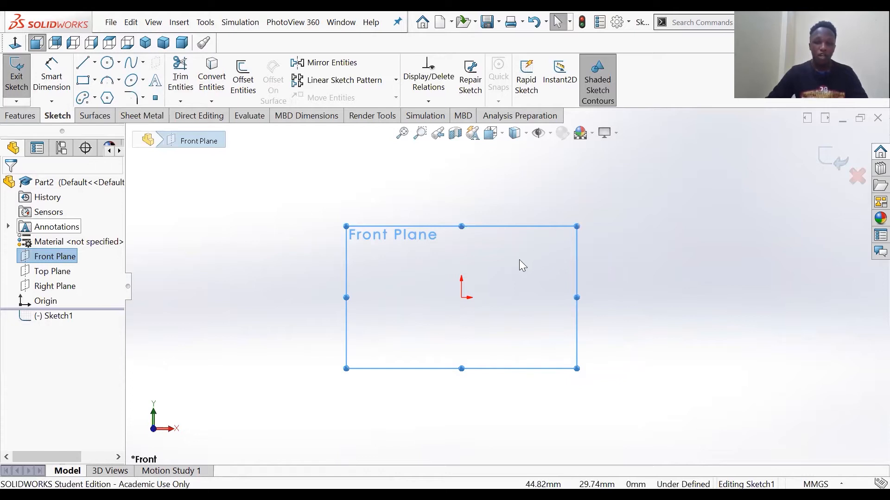
scroll(470, 306, "down", 1)
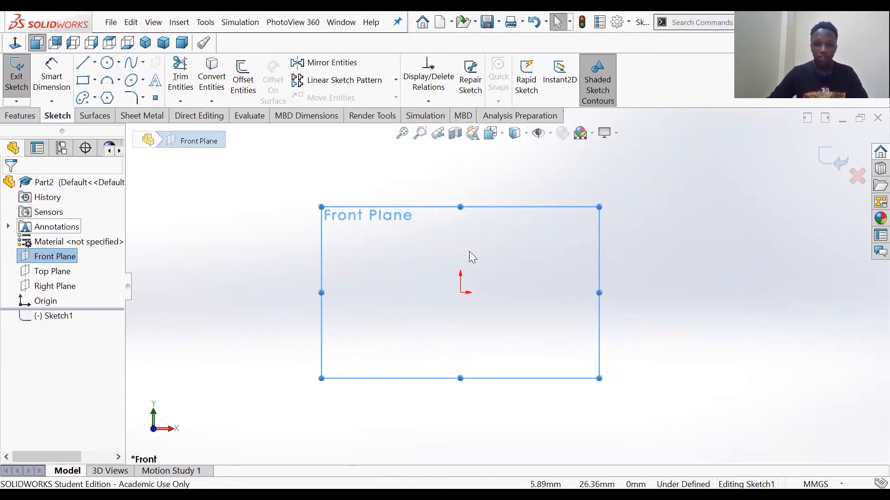
scroll(509, 272, "up", 1)
scroll(528, 257, "up", 1)
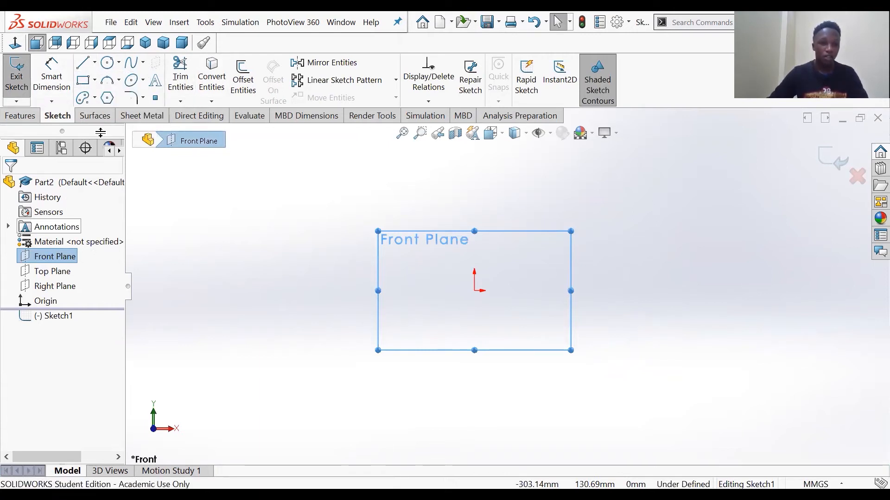
left_click(95, 63)
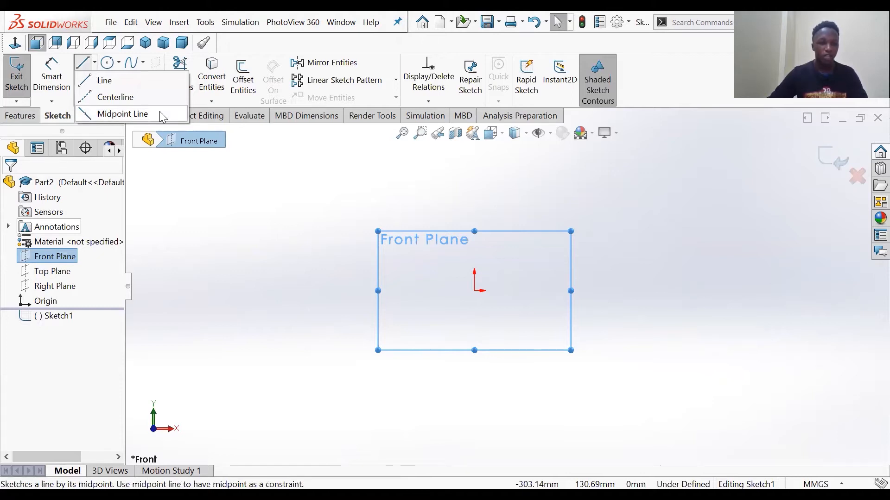
left_click(95, 62)
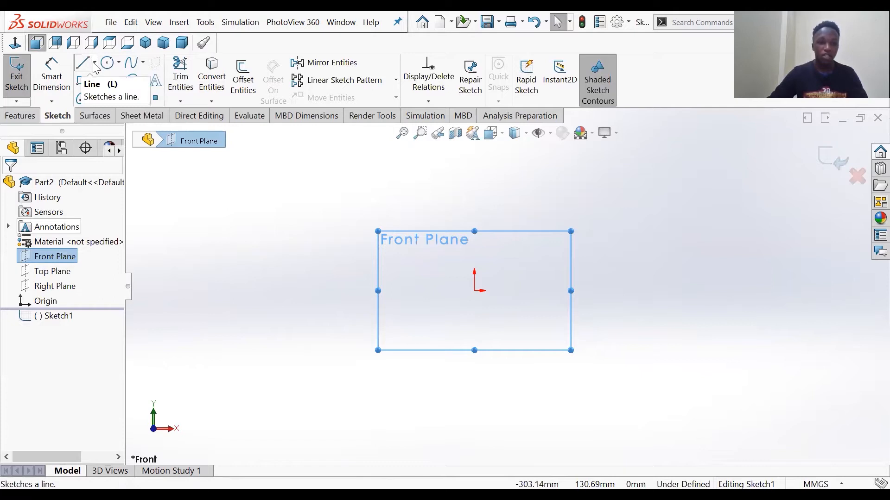
left_click(94, 62)
left_click(95, 63)
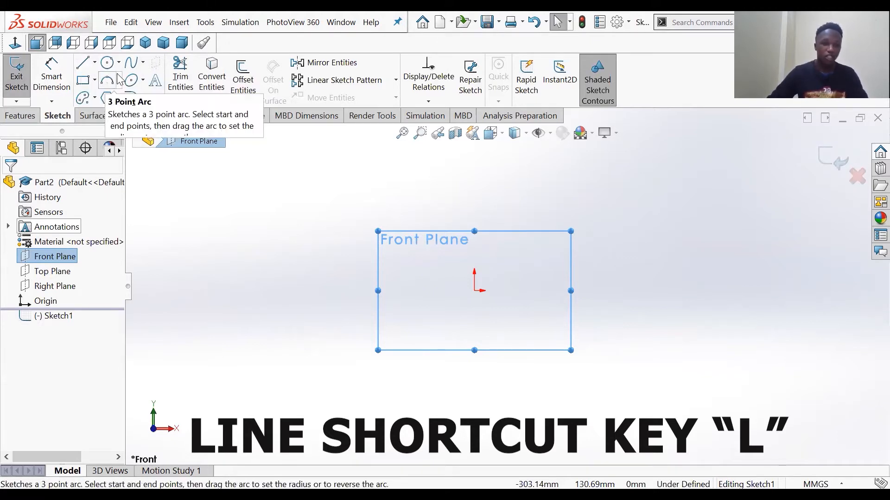
Step: Sketch a slightly inclined line about 128 mm long with the Line tool, starting at the origin and rising toward positive X
left_click(94, 64)
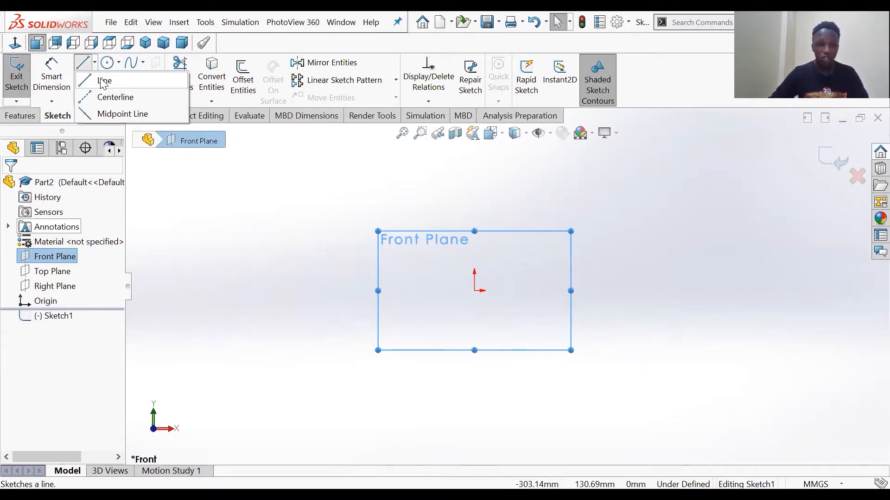
left_click(104, 81)
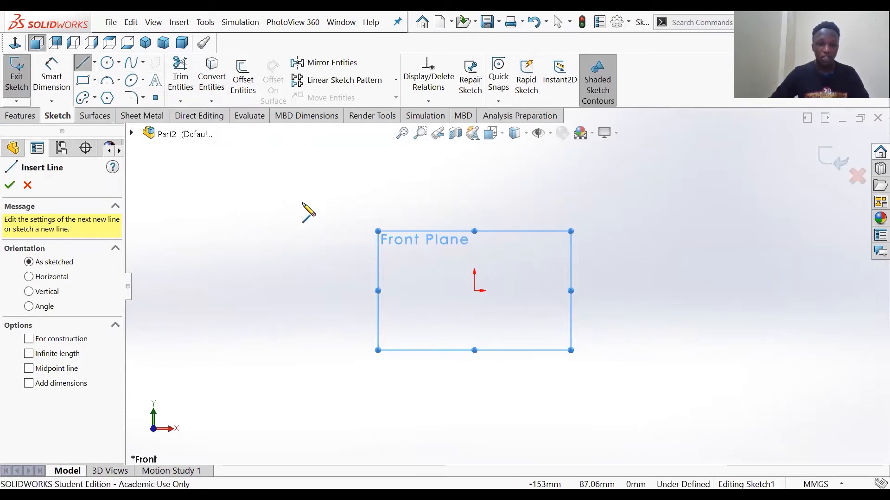
scroll(510, 281, "up", 1)
scroll(505, 278, "down", 1)
scroll(508, 280, "down", 1)
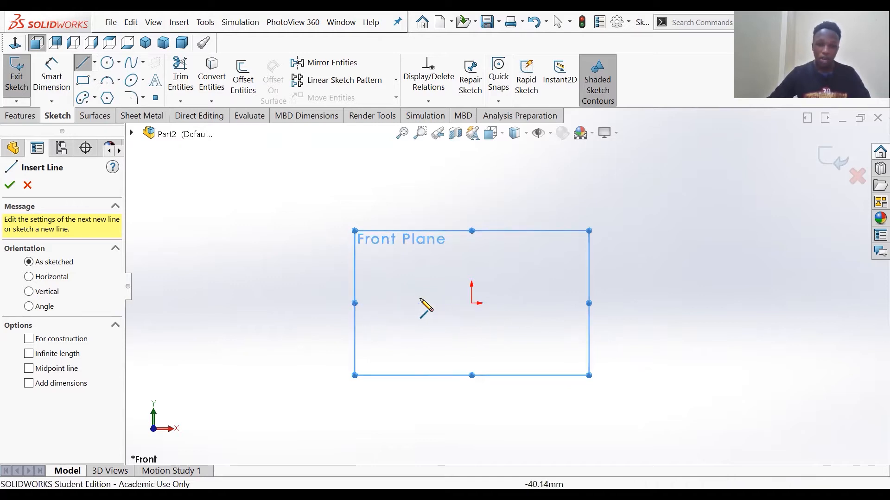
scroll(579, 300, "up", 1)
scroll(592, 293, "down", 1)
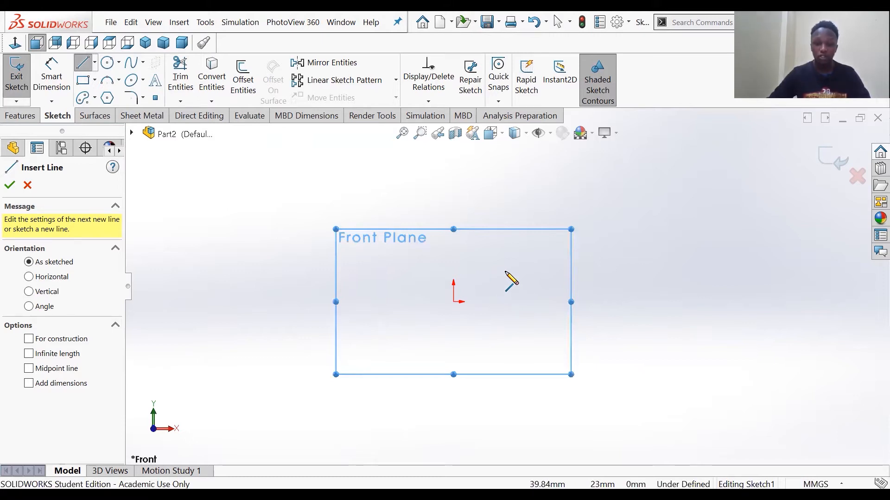
scroll(470, 275, "up", 1)
scroll(475, 292, "down", 1)
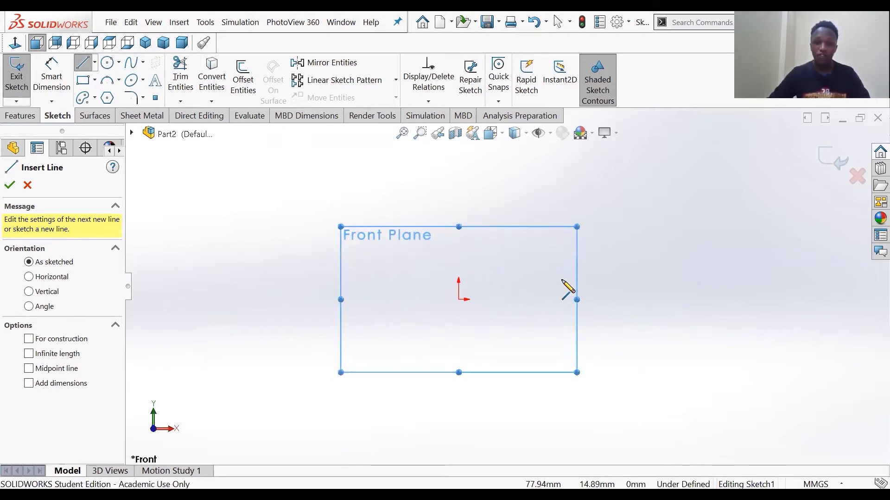
scroll(577, 265, "up", 1)
scroll(575, 264, "down", 1)
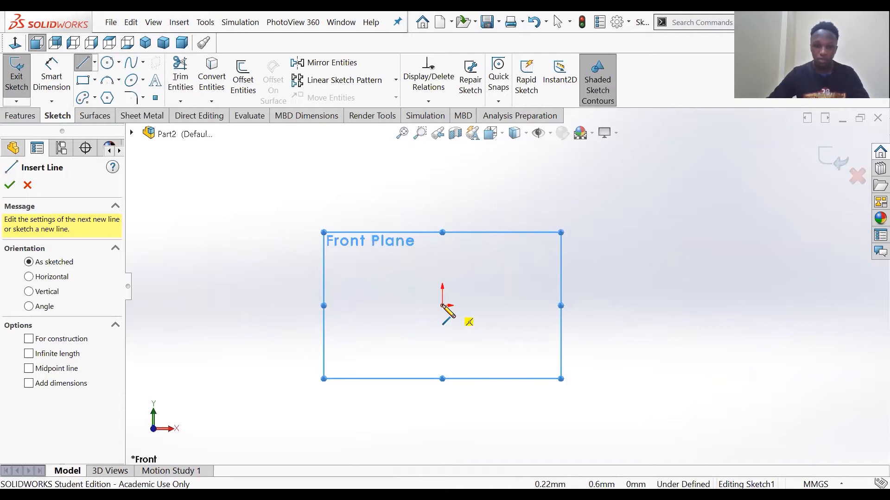
left_click(442, 305)
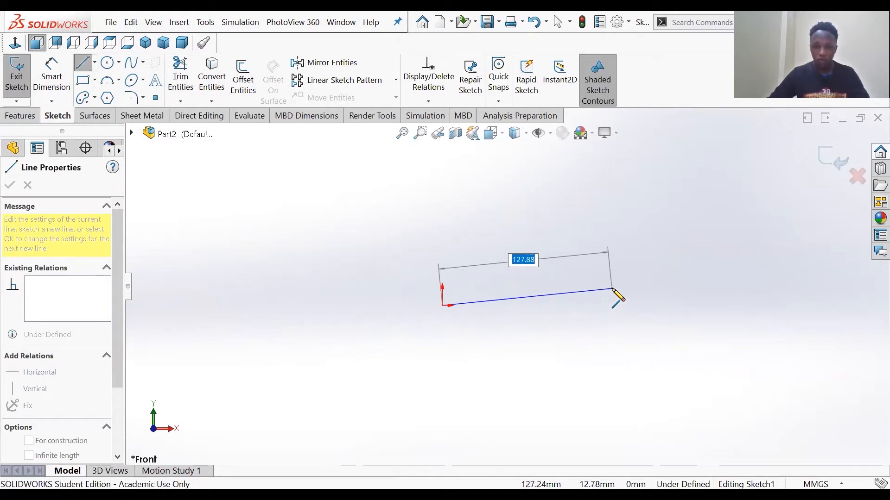
left_click(612, 289)
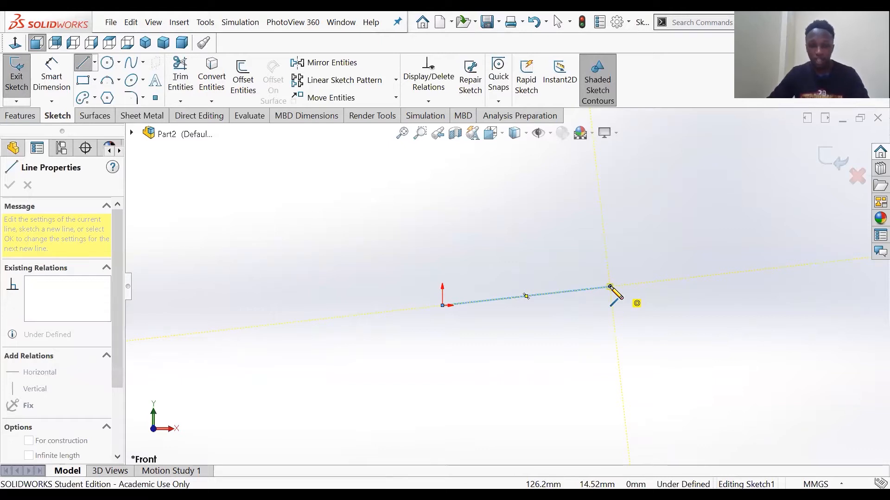
Step: End the line chain at the inclined line's free endpoint and leave the Line tool
left_click(609, 287)
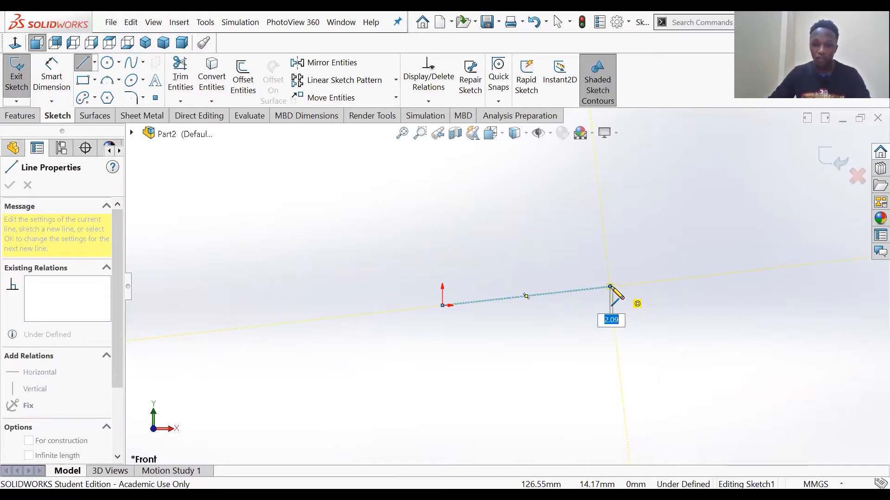
right_click(611, 286)
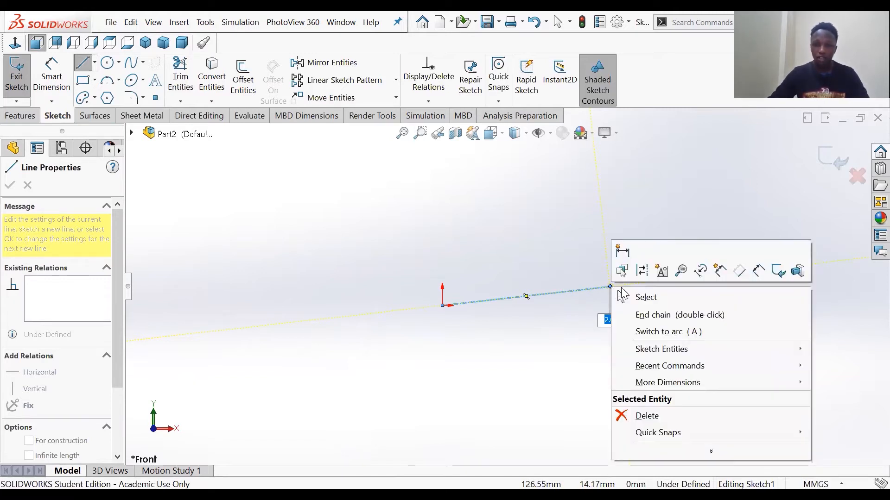
left_click(666, 302)
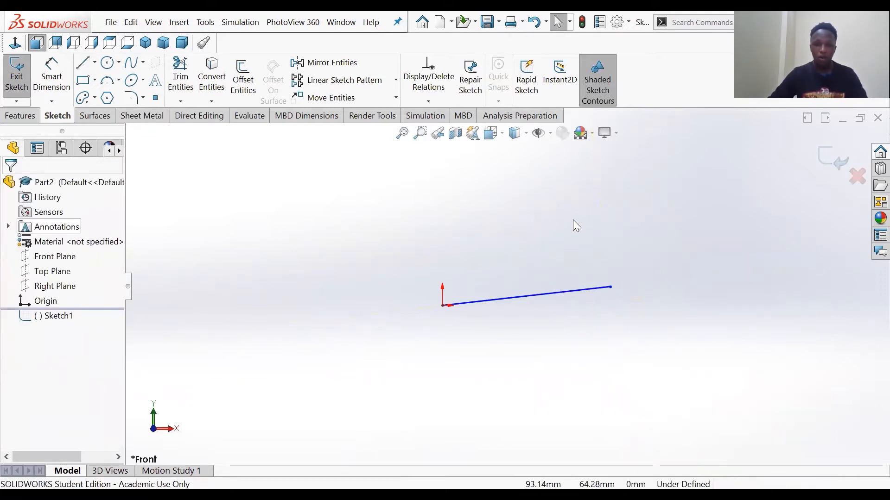
Step: Lower the inclined line's free endpoint to about X 128.5 mm, Y 7.9 mm and deselect it
scroll(587, 246, "up", 1)
scroll(587, 248, "down", 2)
scroll(510, 310, "down", 1)
scroll(496, 287, "up", 1)
scroll(505, 297, "down", 1)
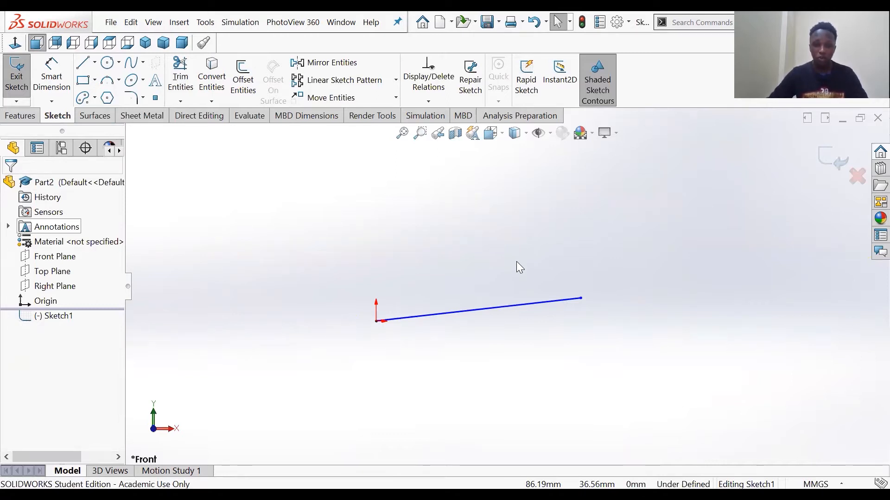
scroll(518, 268, "up", 1)
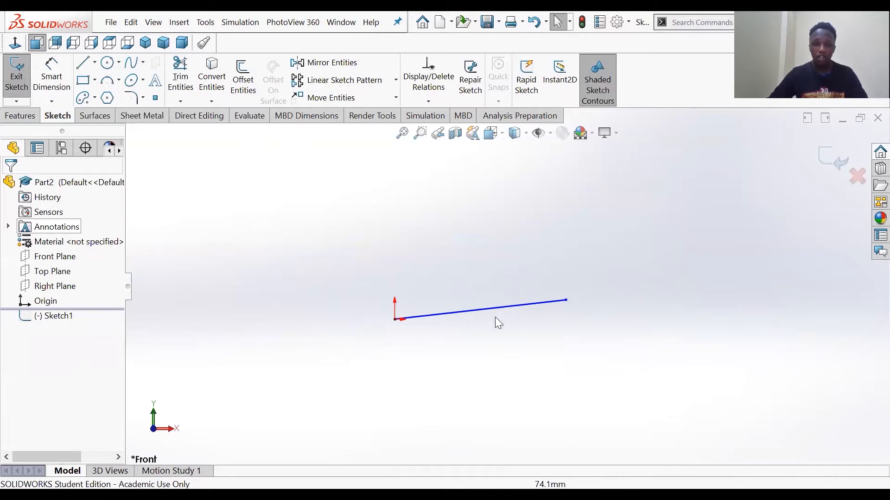
scroll(470, 289, "down", 1)
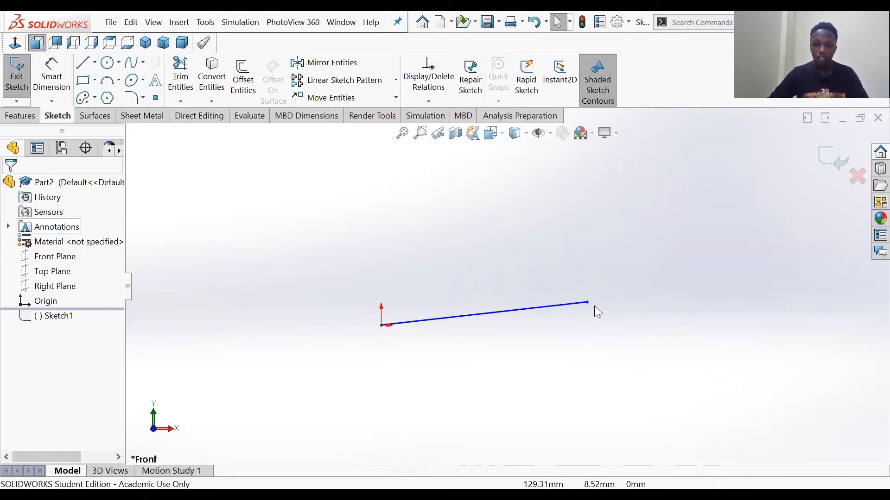
mouse_move(587, 303)
left_mouse_down()
mouse_move(574, 404)
mouse_move(556, 224)
mouse_move(299, 259)
mouse_move(485, 376)
mouse_move(406, 239)
mouse_move(505, 258)
mouse_move(338, 425)
mouse_move(611, 315)
mouse_move(697, 328)
mouse_move(437, 322)
mouse_move(582, 332)
mouse_move(591, 312)
left_mouse_up()
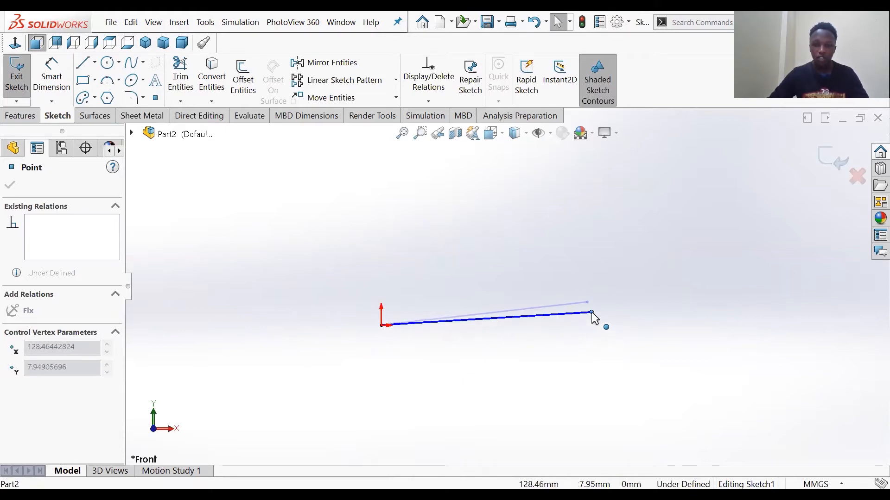
left_click(547, 356)
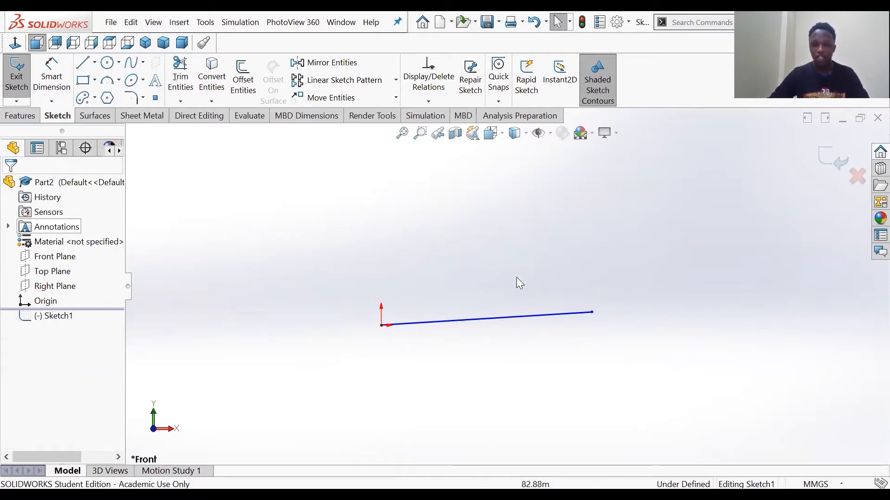
Step: Add a Horizontal relation to the inclined line and clear the selection
left_click(526, 314)
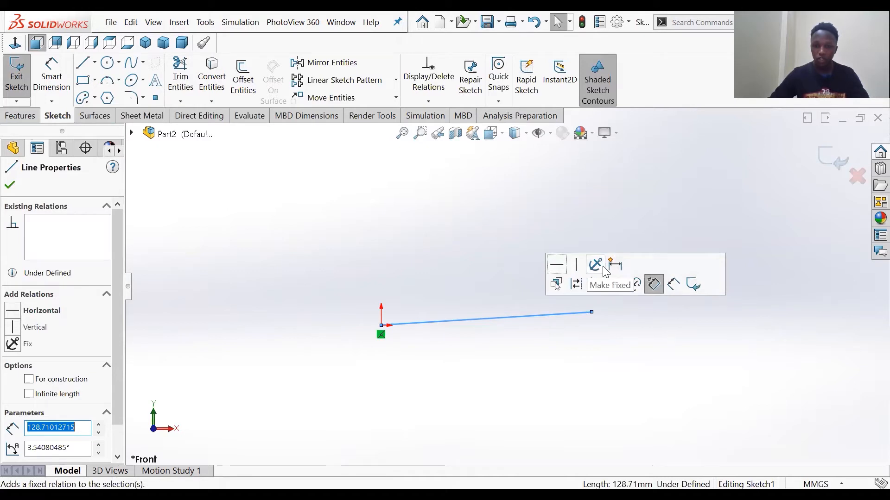
left_click(557, 273)
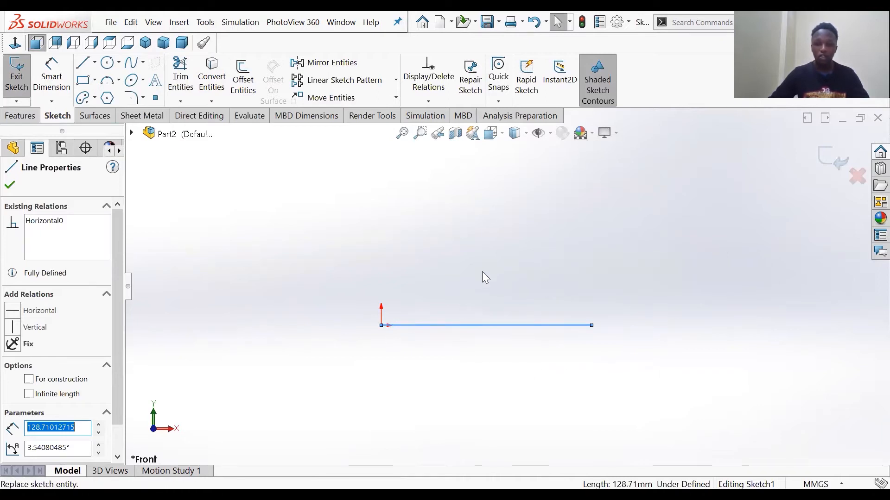
key("Escape")
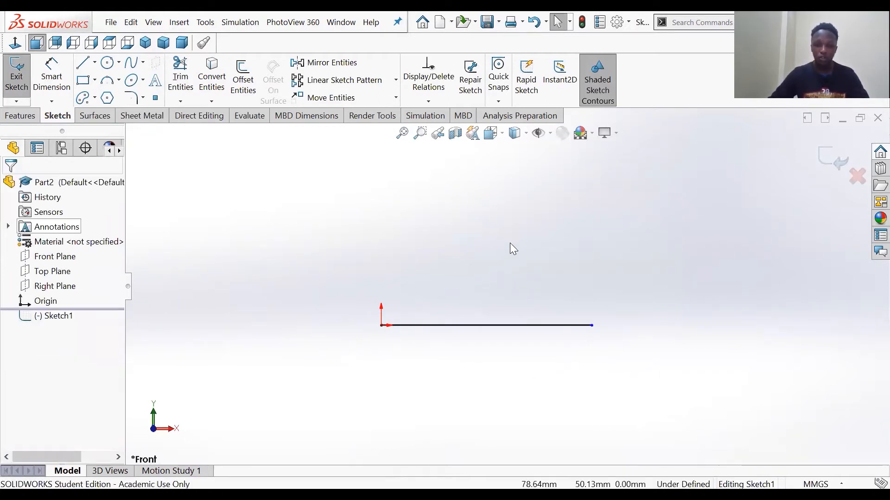
Step: Shorten the horizontal line to about 92 mm by moving its free endpoint toward the origin
scroll(468, 306, "up", 1)
scroll(504, 293, "down", 2)
scroll(559, 289, "up", 2)
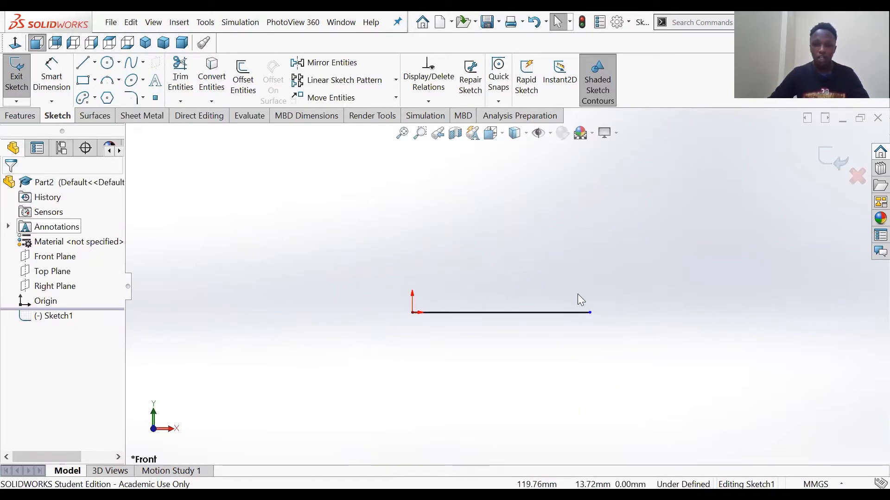
scroll(640, 301, "down", 1)
scroll(506, 299, "up", 1)
scroll(465, 292, "down", 1)
scroll(534, 287, "down", 1)
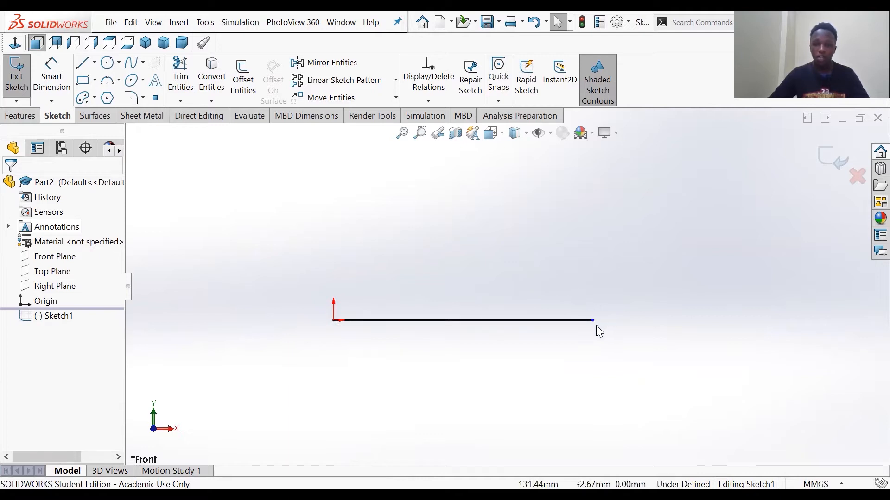
left_click_drag(593, 321, 520, 314)
left_click(504, 288)
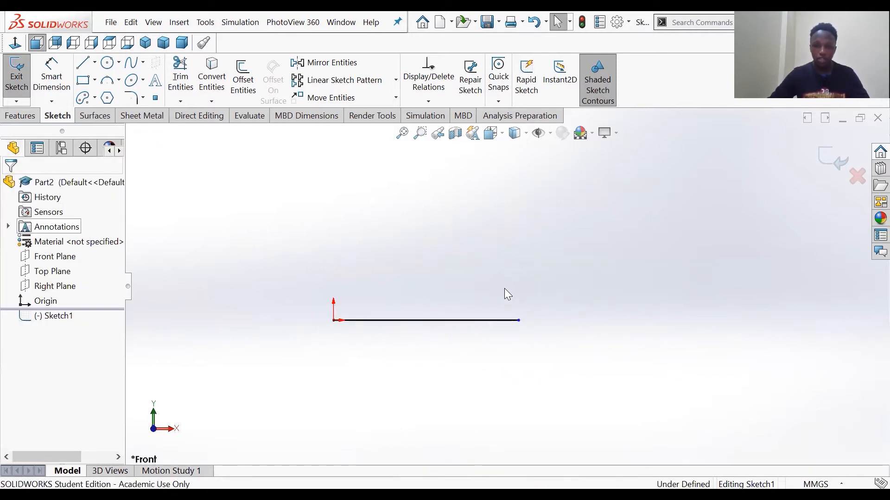
Step: Add a Smart Dimension above the horizontal line and set its length to 80 mm
scroll(428, 289, "up", 1)
scroll(428, 289, "up", 1)
scroll(427, 303, "down", 1)
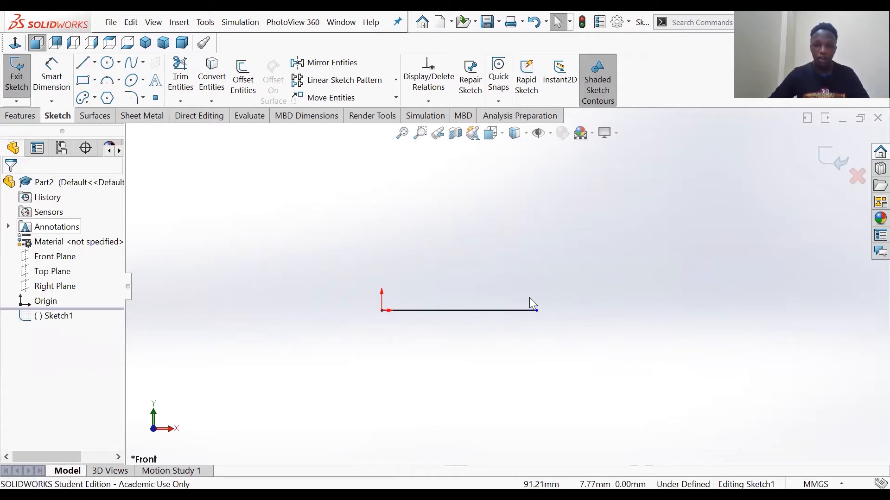
scroll(437, 299, "down", 2)
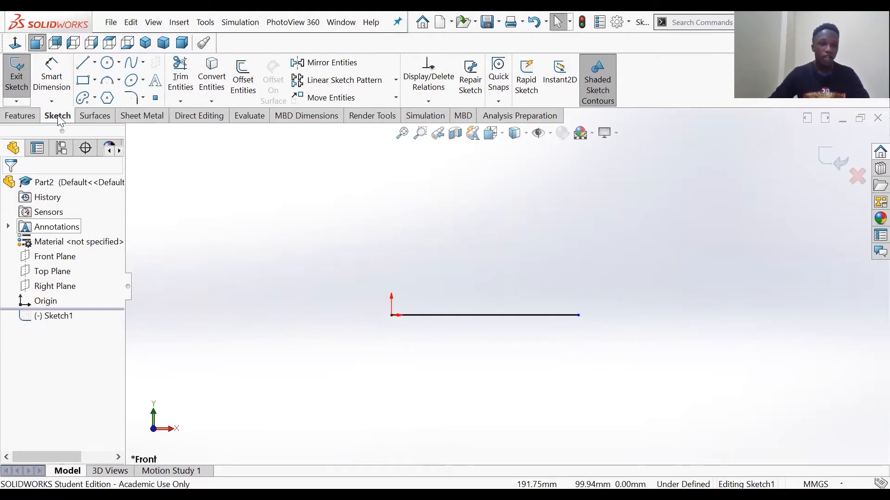
left_click(53, 69)
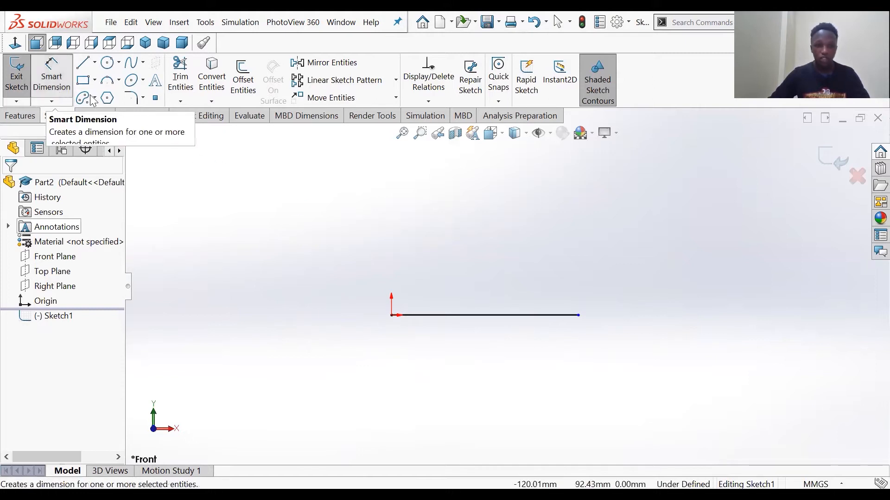
left_click(493, 315)
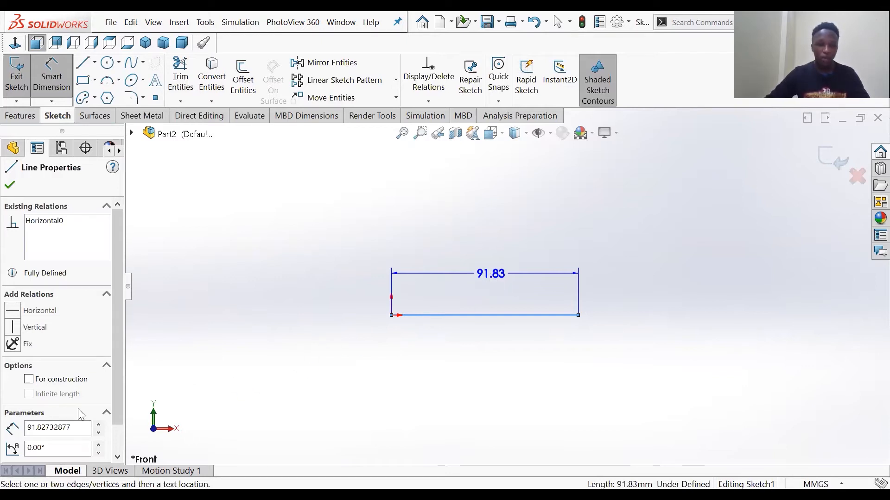
scroll(76, 414, "down", 1)
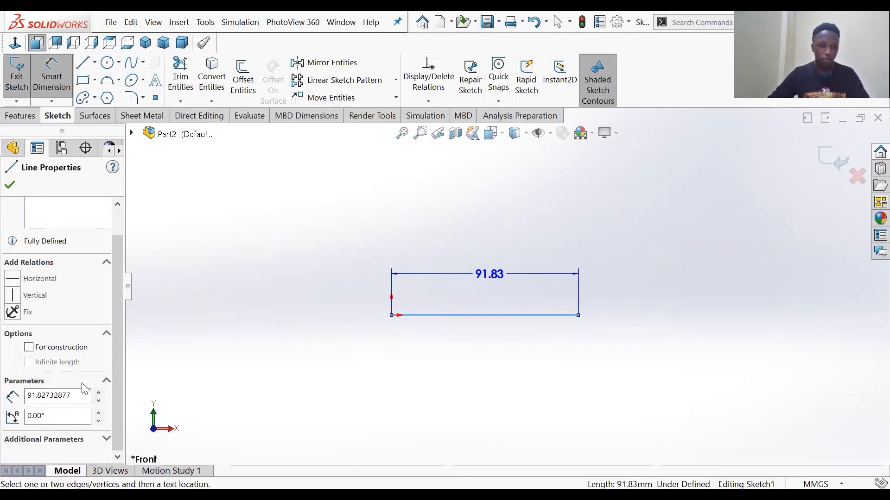
double_click(57, 395)
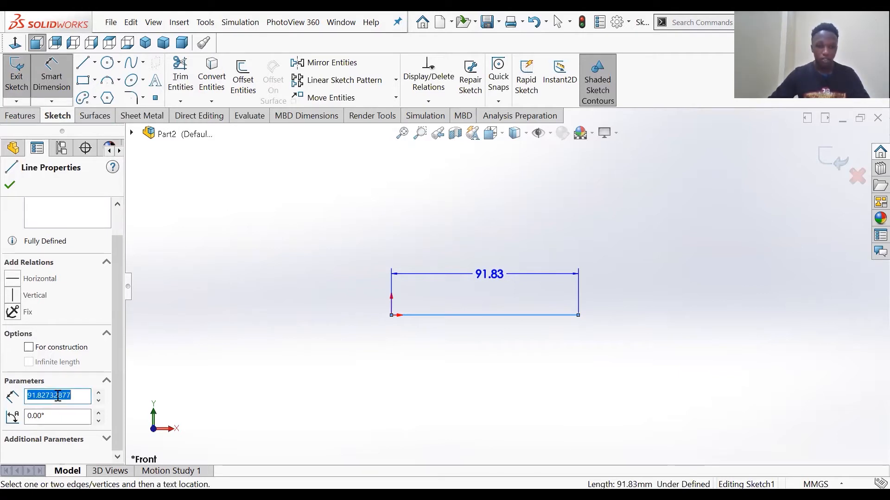
left_click(71, 398)
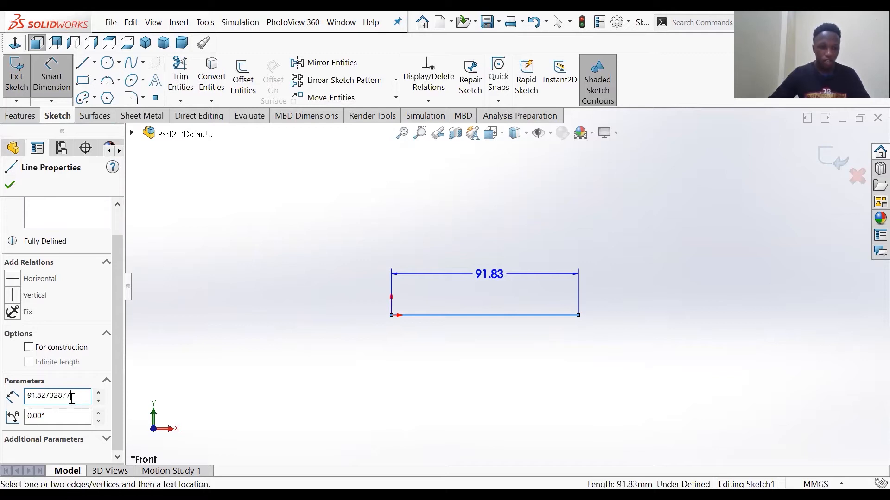
left_click(493, 285)
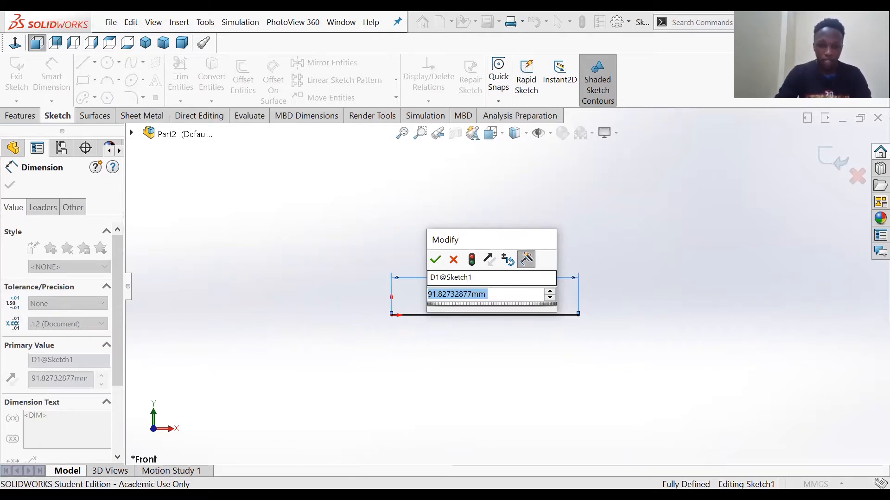
key("BackSpace")
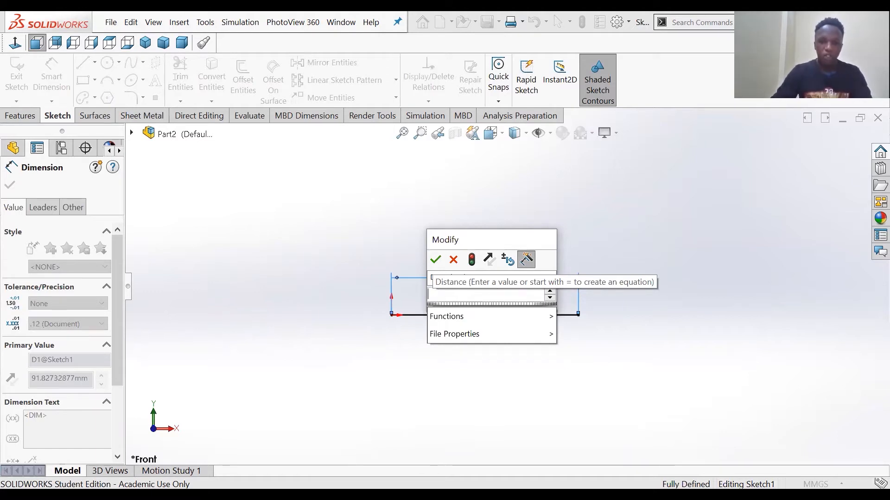
type("80")
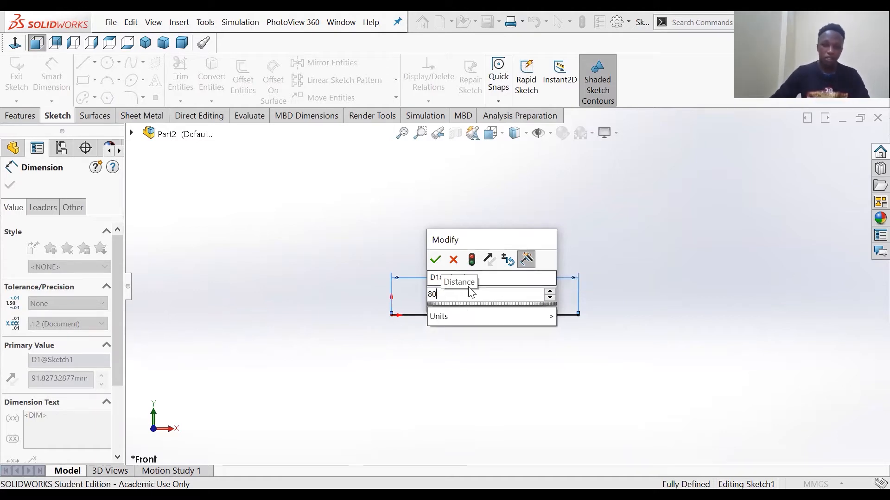
left_click(434, 261)
left_click(435, 262)
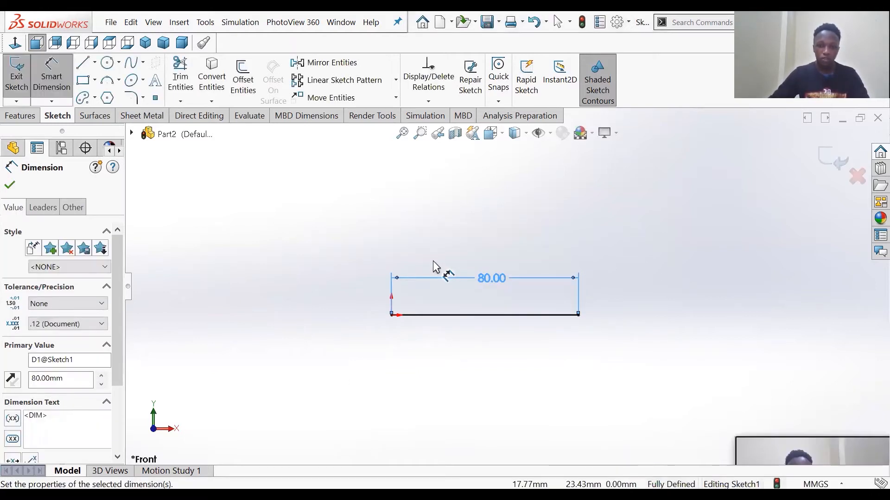
Step: Sketch a vertical line about 49 mm long, from above down to the free endpoint of the 80 mm line
scroll(587, 224, "up", 3)
scroll(533, 272, "down", 2)
scroll(488, 260, "down", 1)
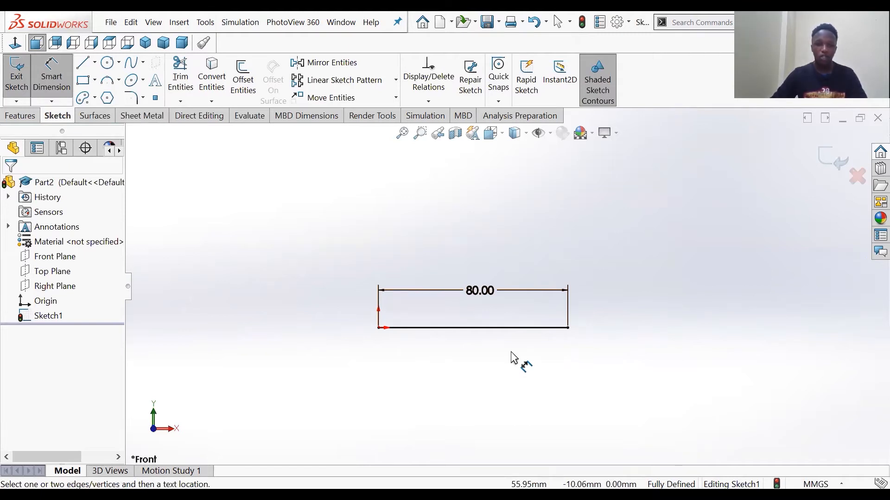
left_click(82, 65)
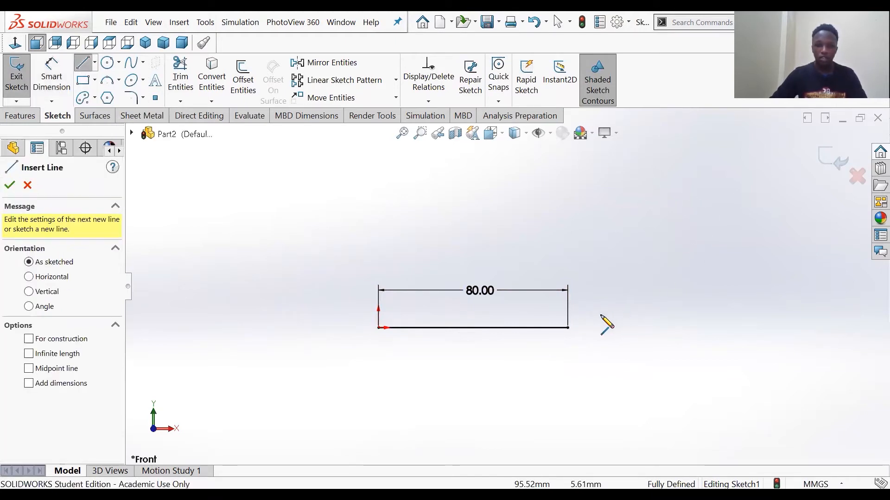
left_click(568, 328)
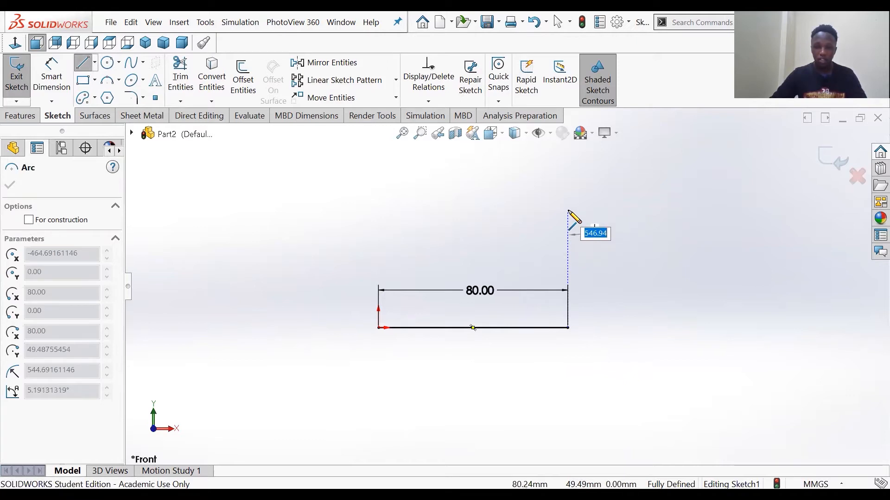
key("Escape")
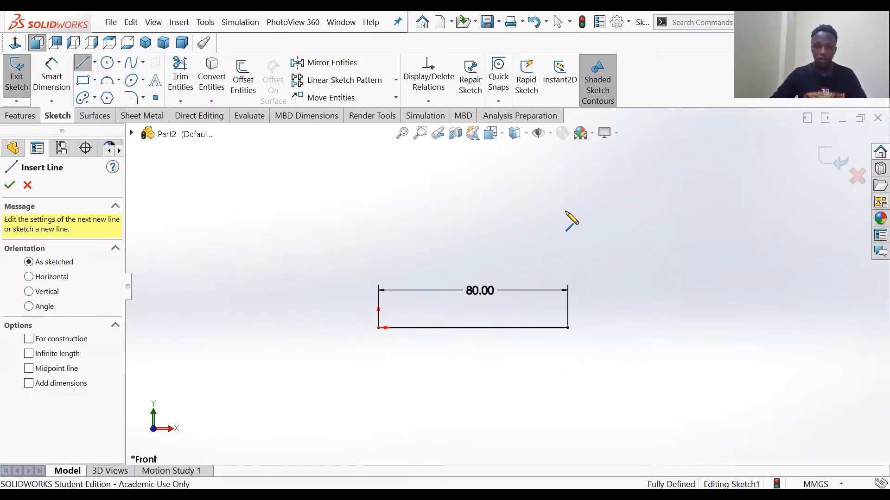
left_click(567, 211)
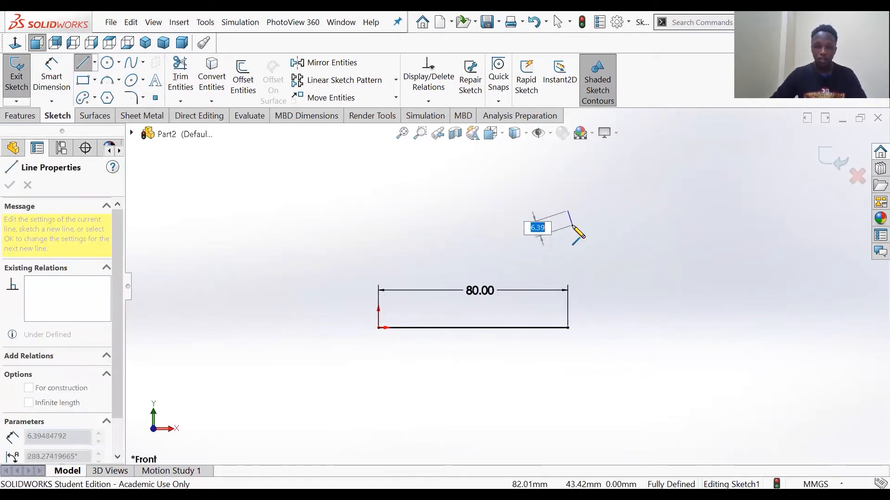
left_click(567, 328)
right_click(568, 327)
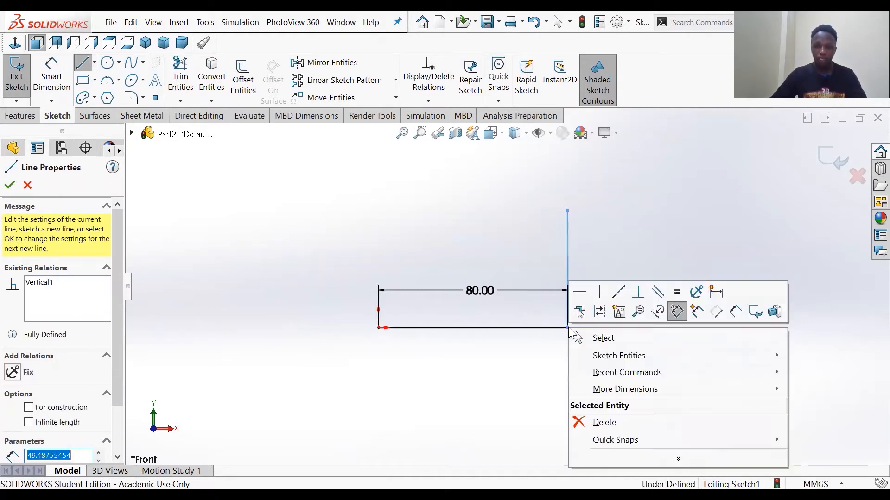
left_click(610, 336)
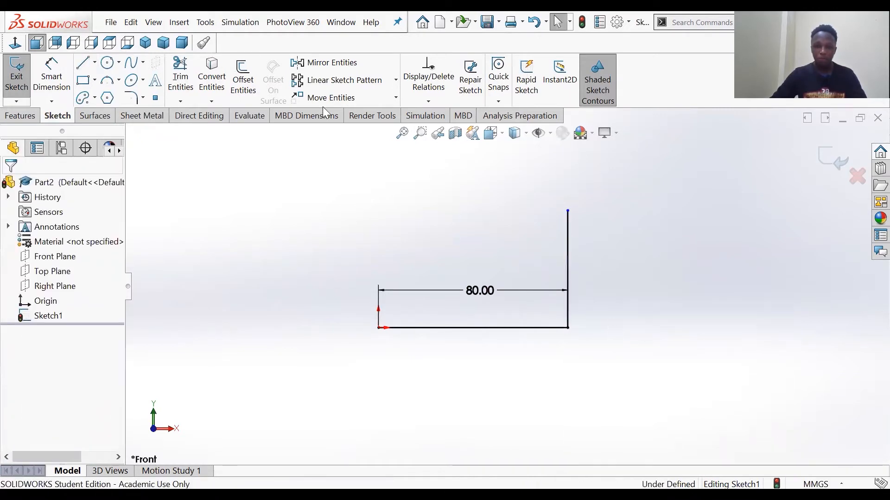
Step: Delete the vertical line above the free end of the 80 mm line
left_click(567, 241)
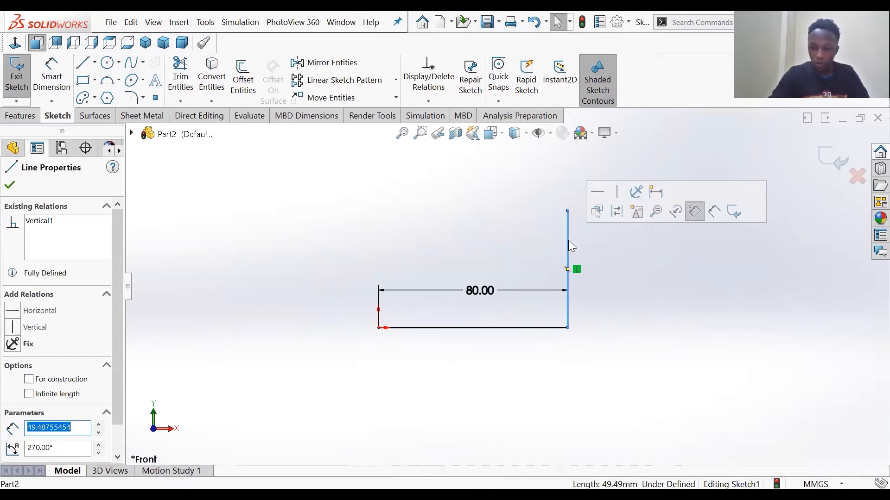
key("Escape")
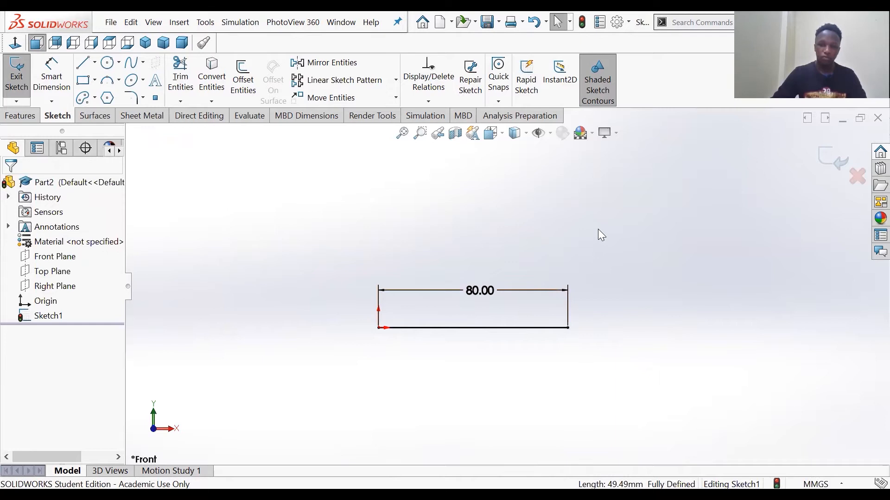
scroll(533, 269, "up", 2)
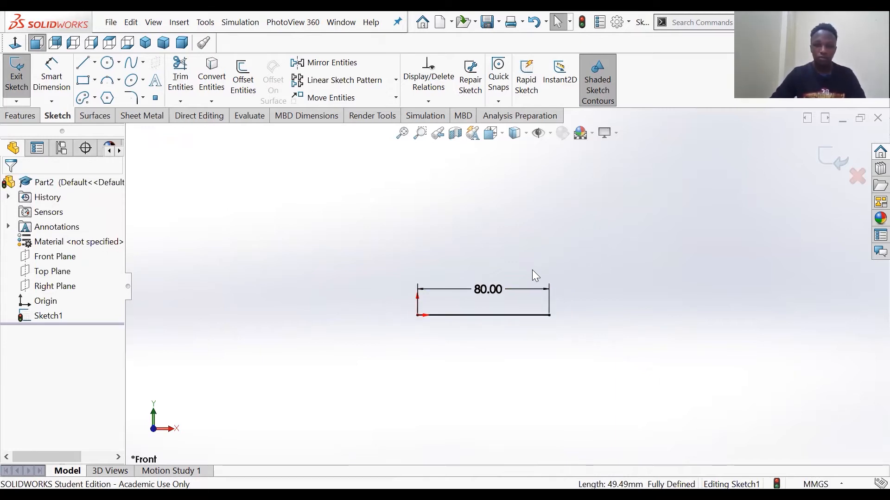
Step: Sketch a vertical line about 57 mm long, upward from the free endpoint of the 80 mm line
scroll(502, 294, "down", 3)
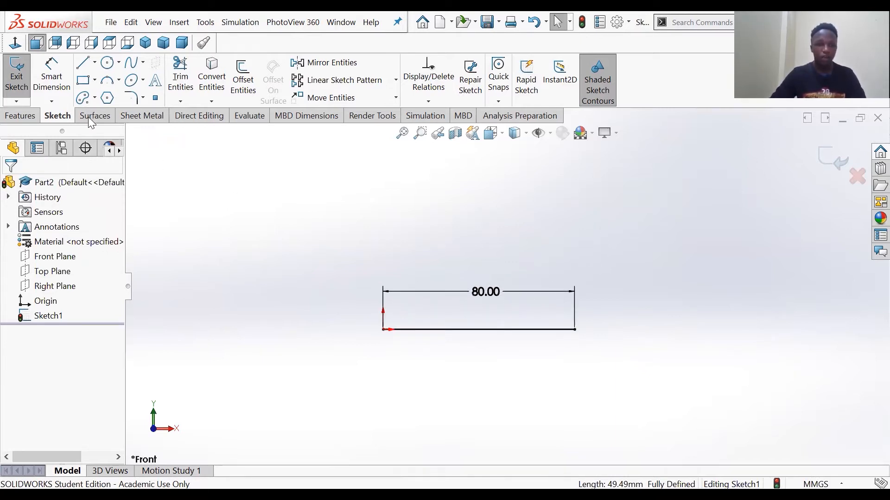
left_click(84, 61)
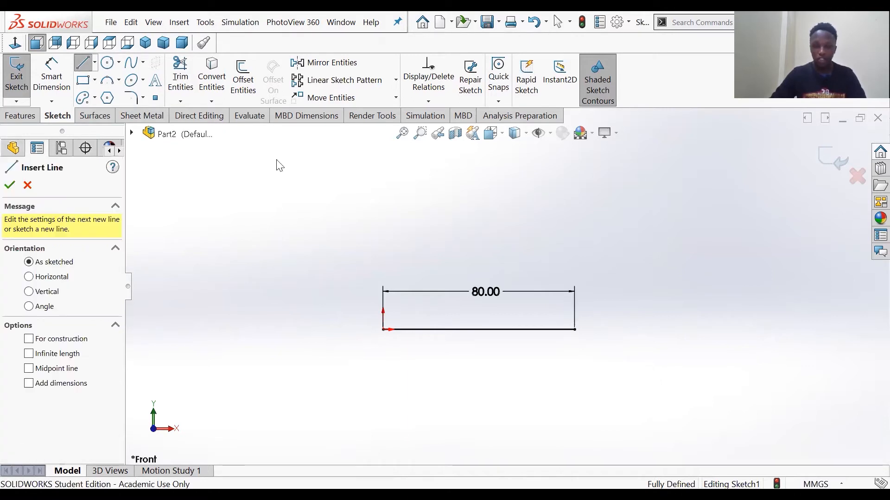
left_click(575, 329)
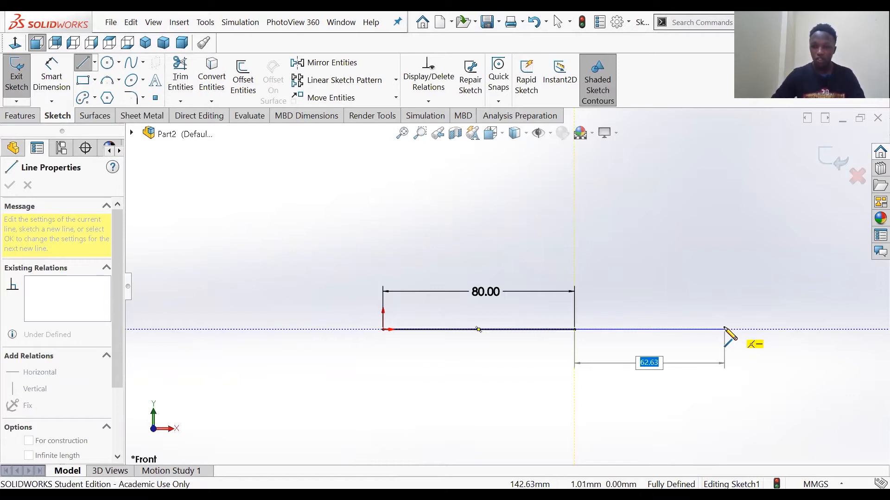
left_click(575, 194)
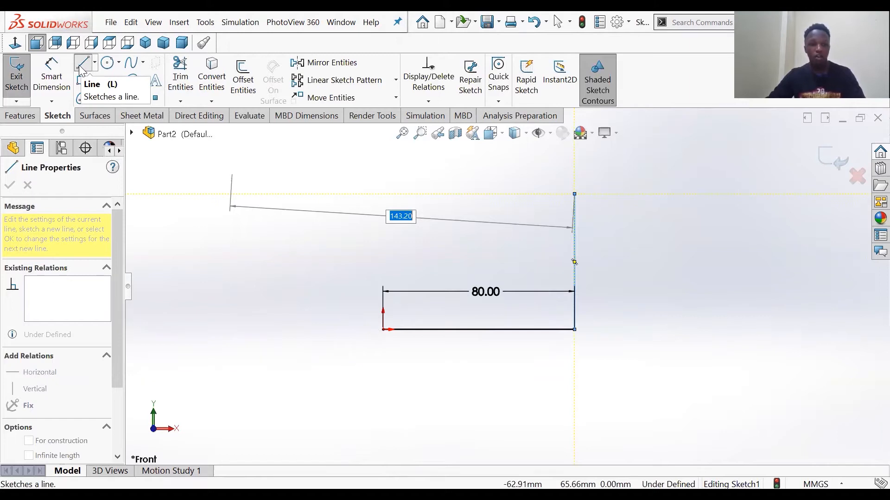
key("Escape")
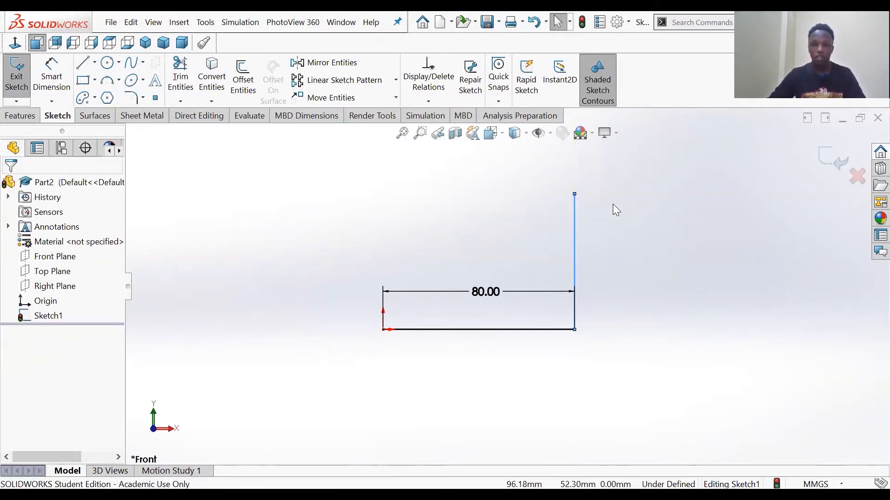
scroll(556, 235, "up", 2)
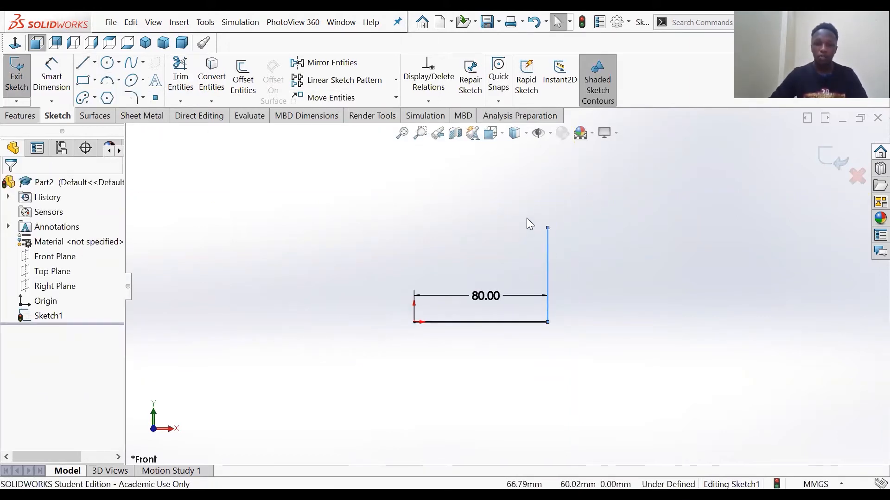
scroll(526, 221, "down", 1)
scroll(521, 281, "down", 1)
left_click(510, 243)
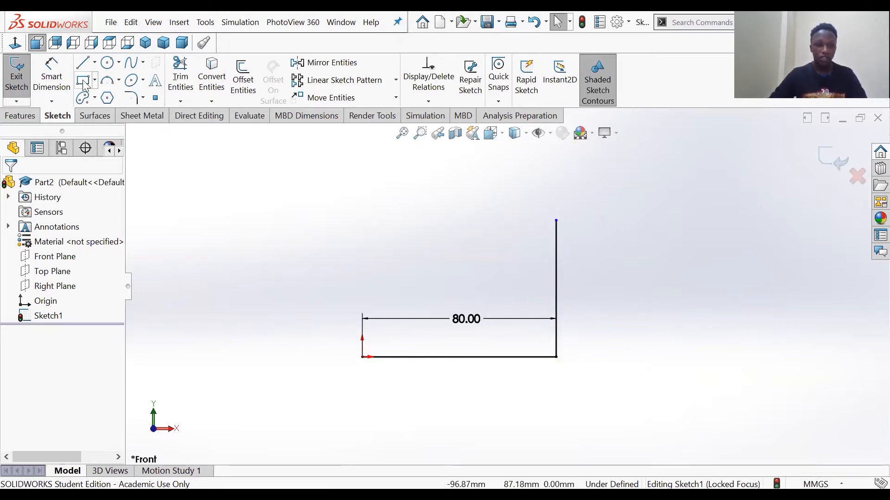
Step: Sketch a horizontal line about 29 mm long from the upper end of the vertical line, running back toward the origin side
scroll(487, 267, "up", 4)
scroll(487, 268, "down", 2)
scroll(552, 295, "down", 2)
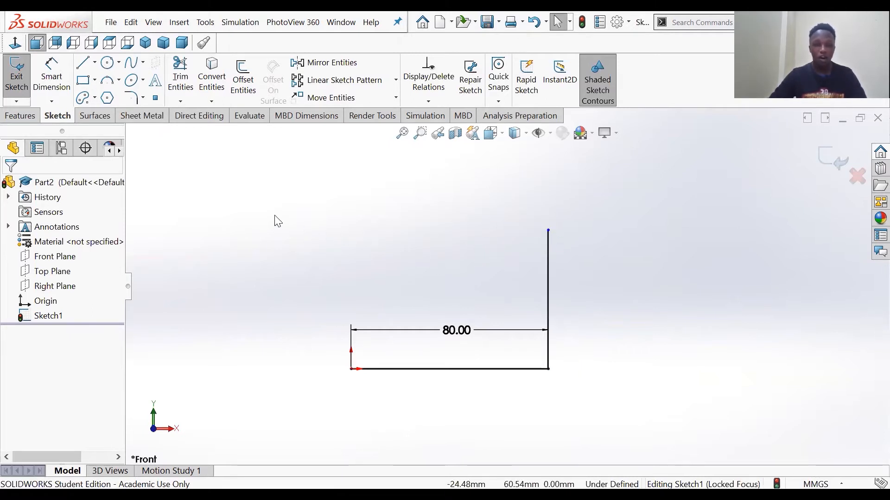
left_click(83, 68)
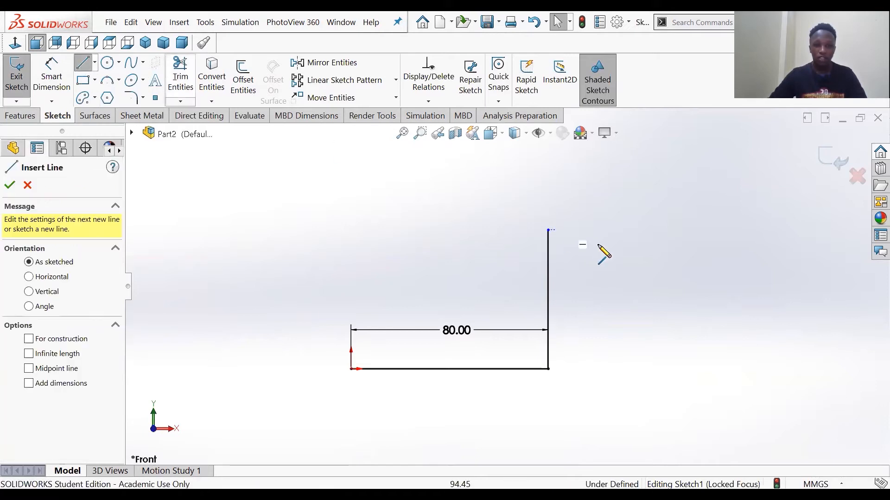
left_click(548, 230)
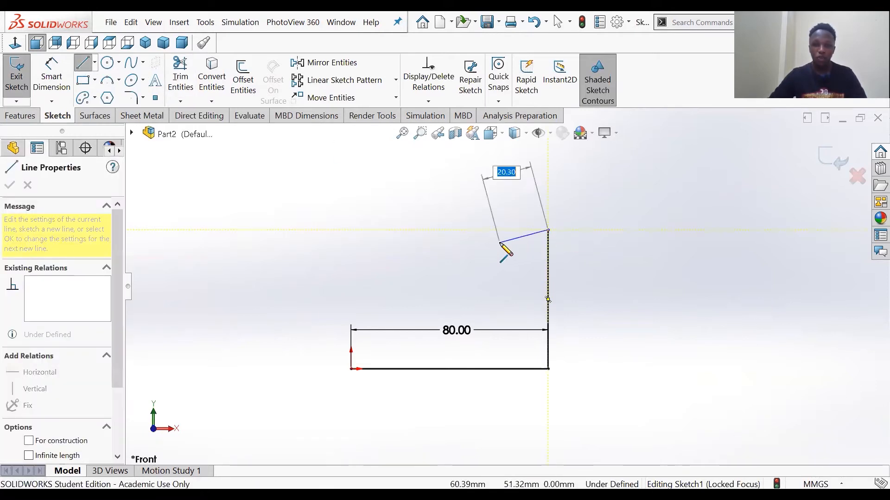
left_click(476, 230)
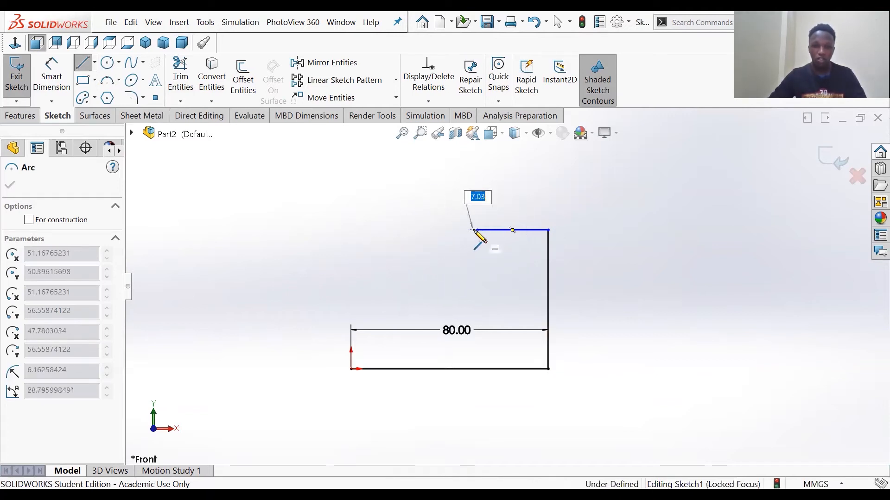
Step: Close the profile with a slanted line about 76 mm long from the upper line's free end to the origin
key("a")
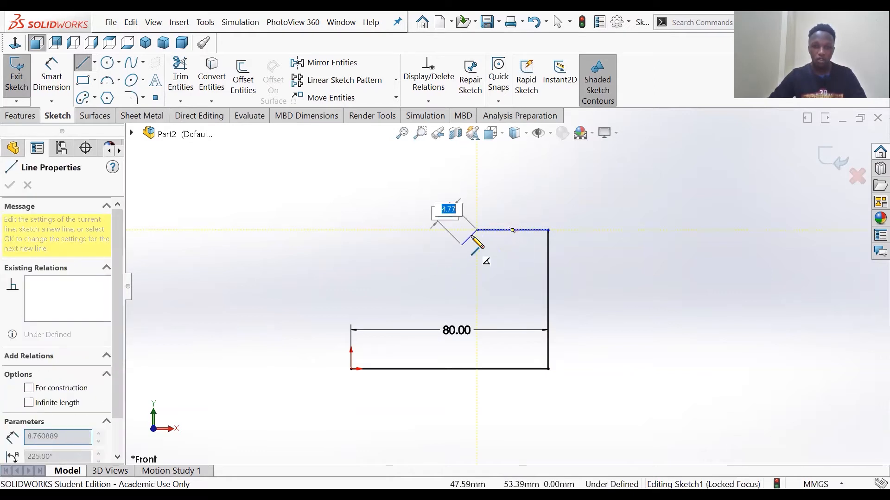
left_click(351, 369)
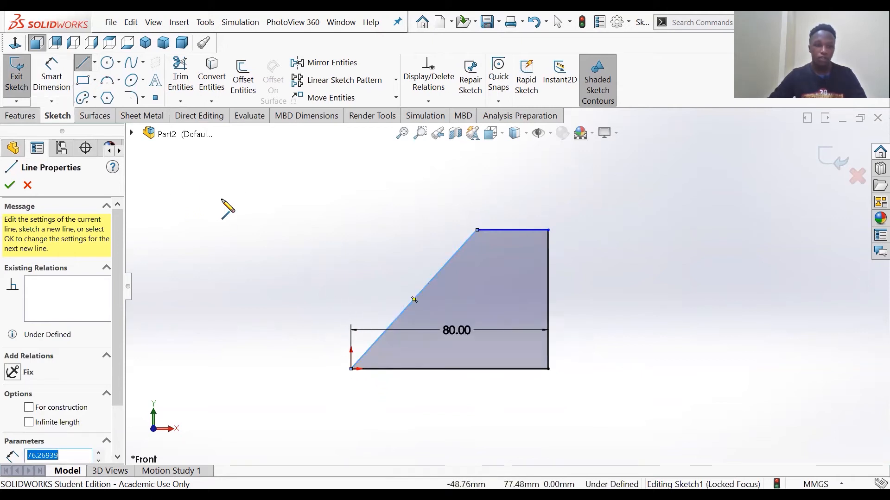
key("Escape")
key("Escape")
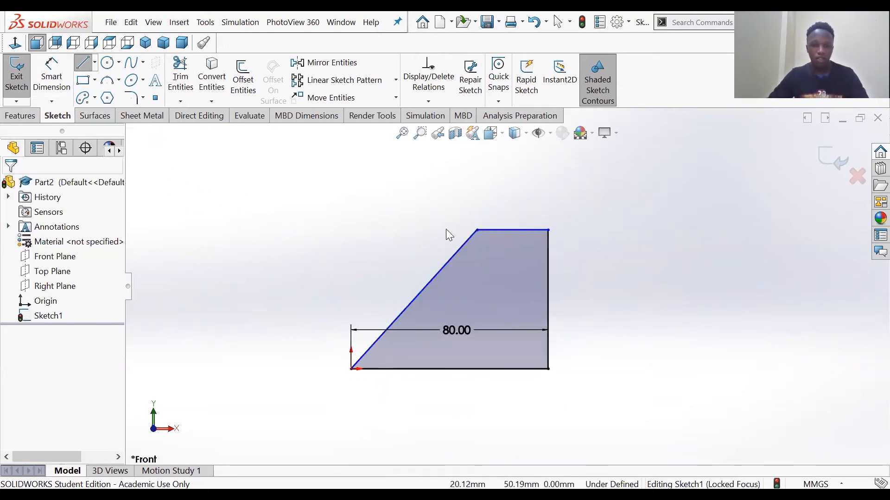
Step: Move the 80 mm dimension out of the profile to just below the base line
scroll(509, 259, "up", 3)
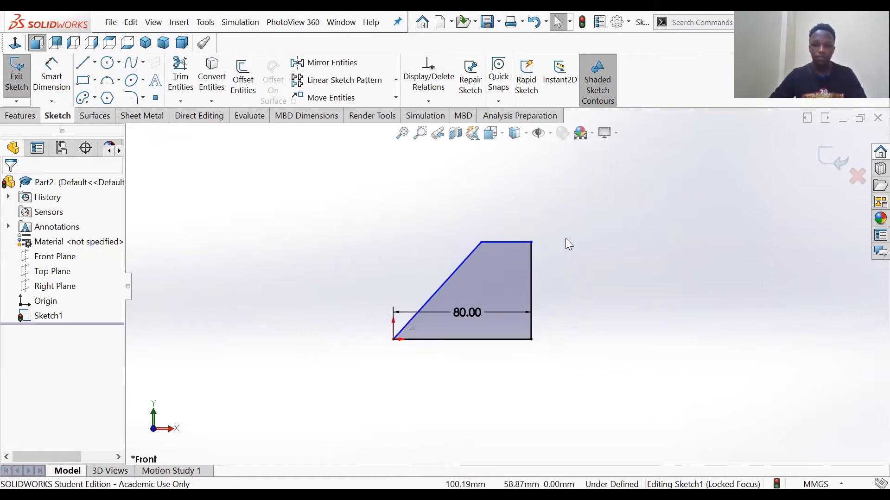
scroll(488, 254, "down", 2)
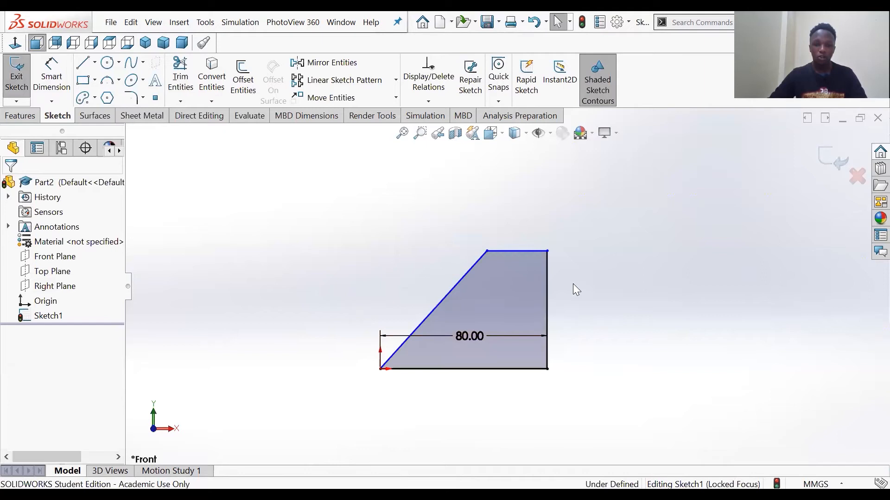
left_click_drag(474, 338, 481, 405)
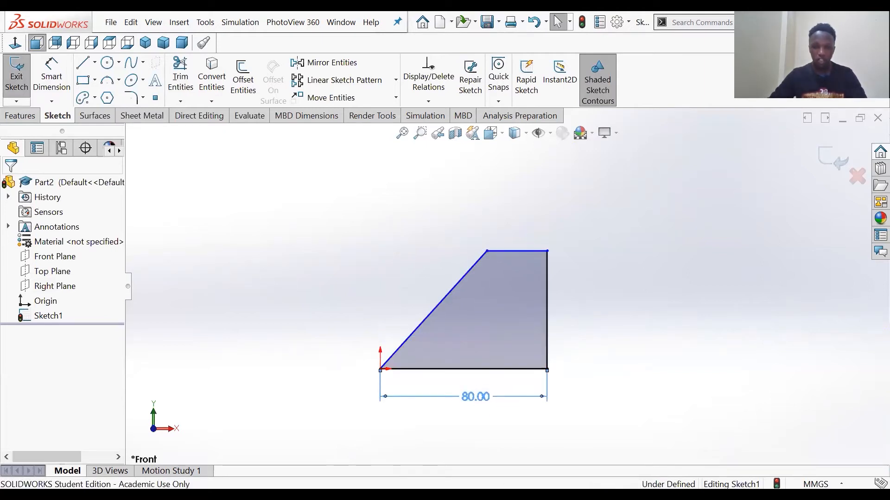
left_click(625, 280)
Step: Add a Smart Dimension for the angle between the slanted line and the base line and set it to 45°
scroll(555, 289, "up", 2)
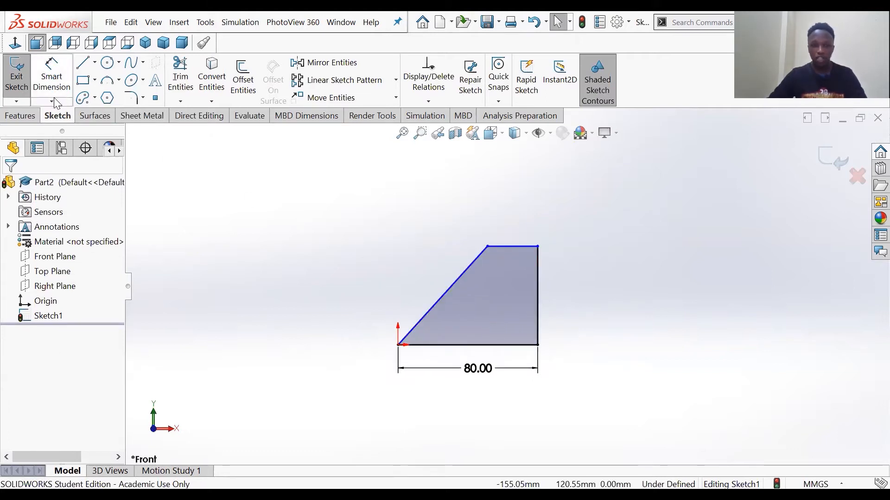
left_click(55, 80)
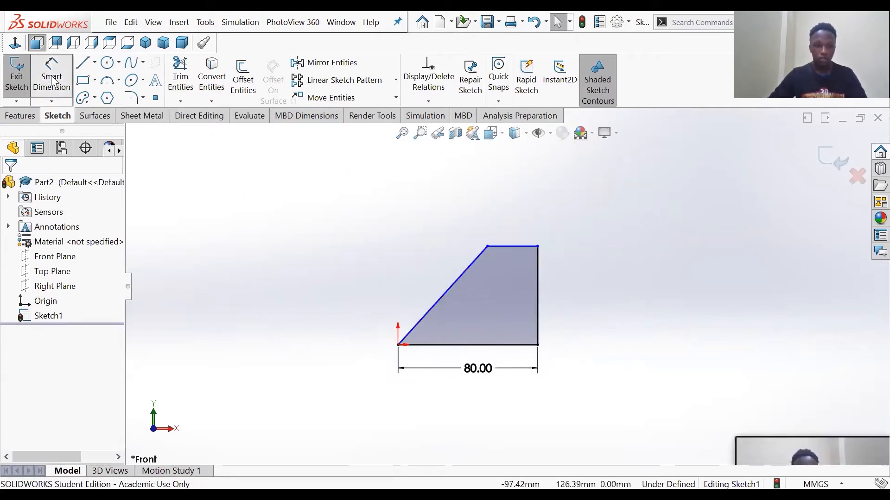
left_click(467, 267)
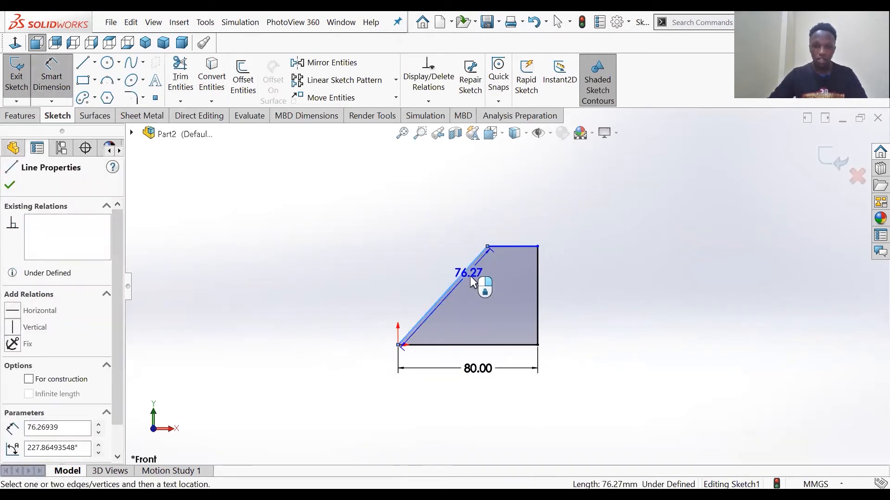
left_click(462, 345)
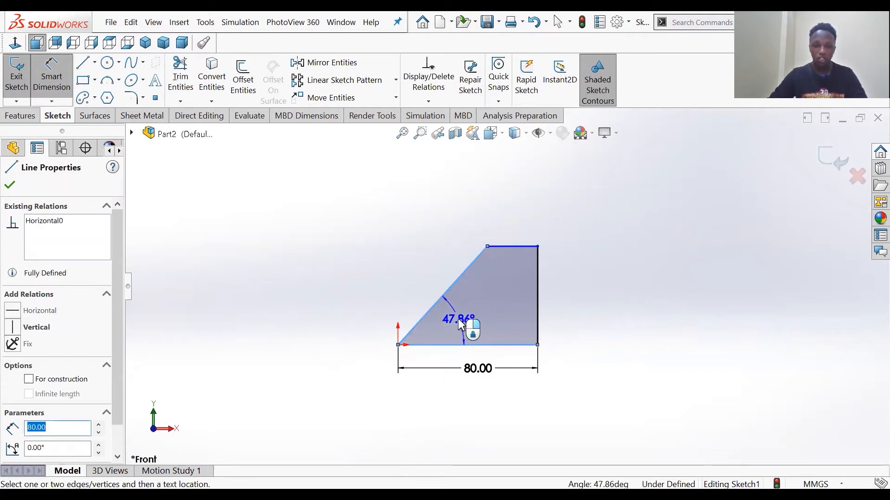
left_click(460, 330)
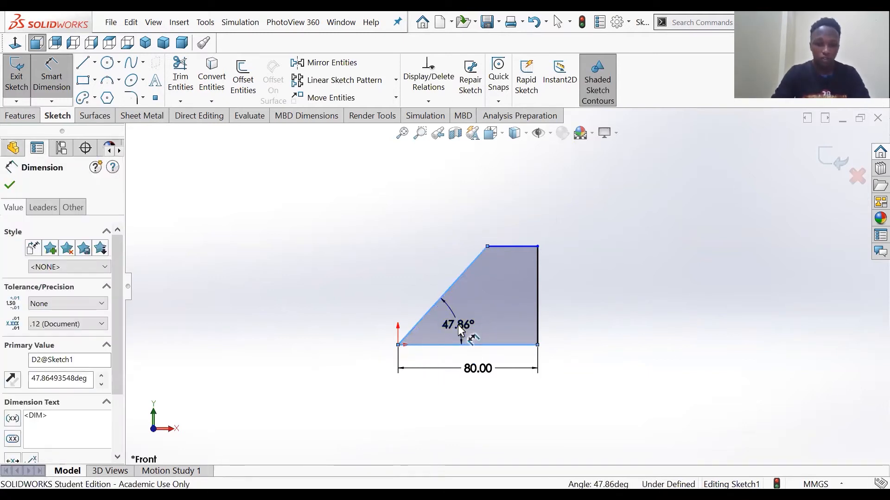
double_click(458, 324)
type("45")
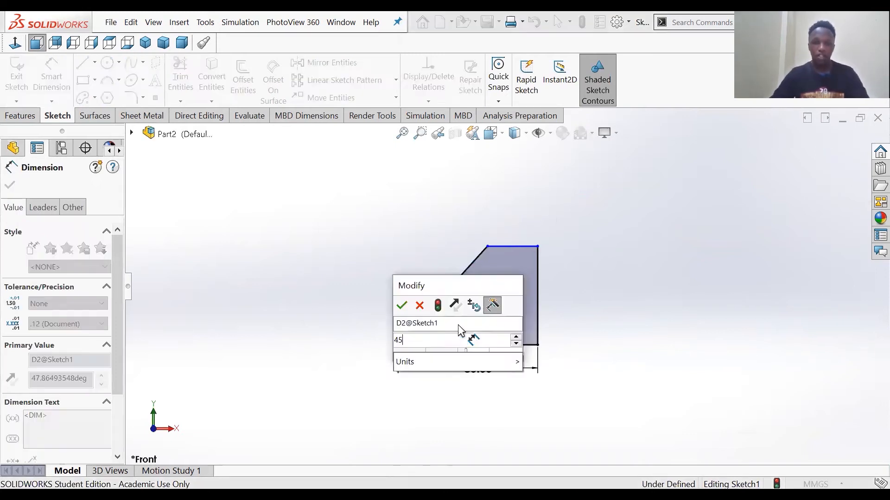
key("Return")
left_click(486, 206)
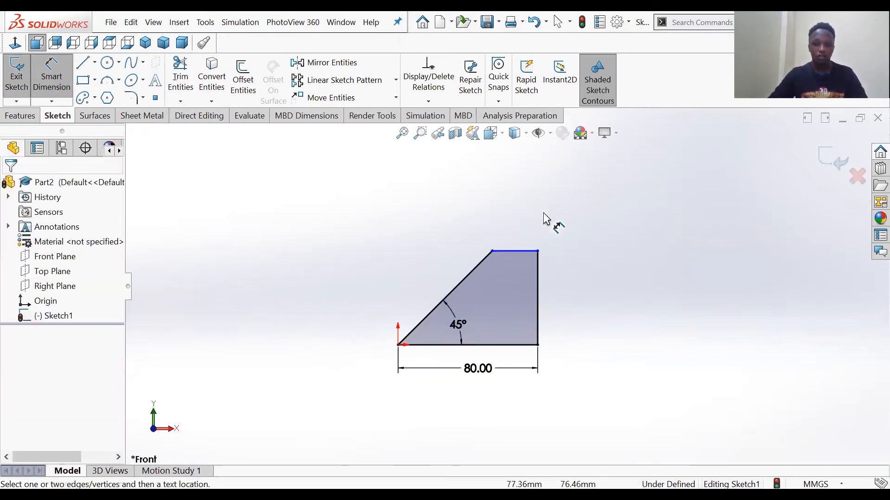
Step: Add a Smart Dimension above the profile's upper horizontal line and set its length to 30 mm
left_click(519, 234)
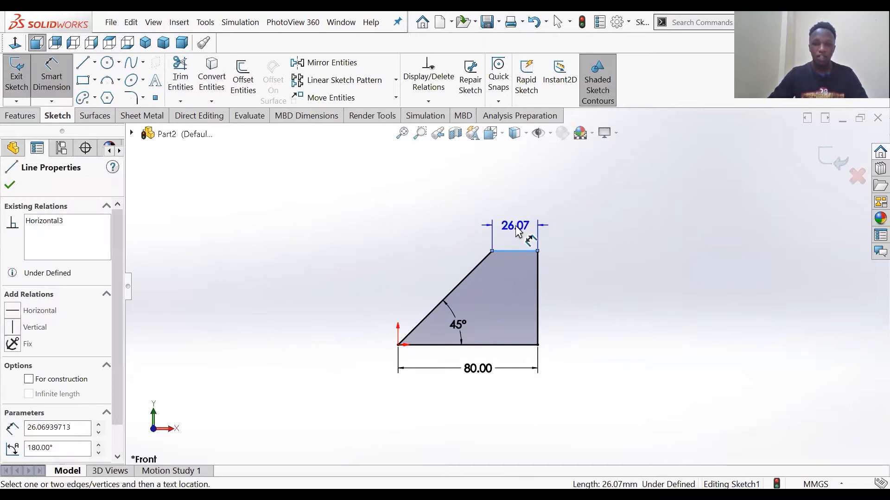
left_click(518, 231)
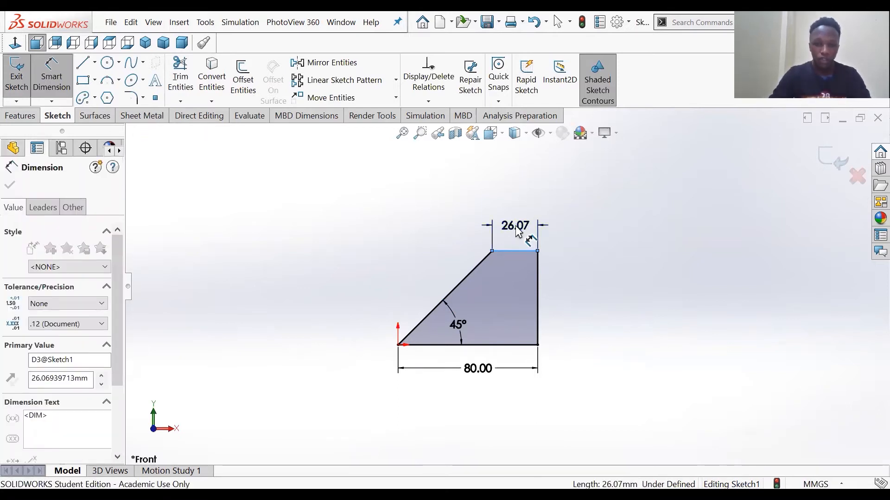
double_click(517, 230)
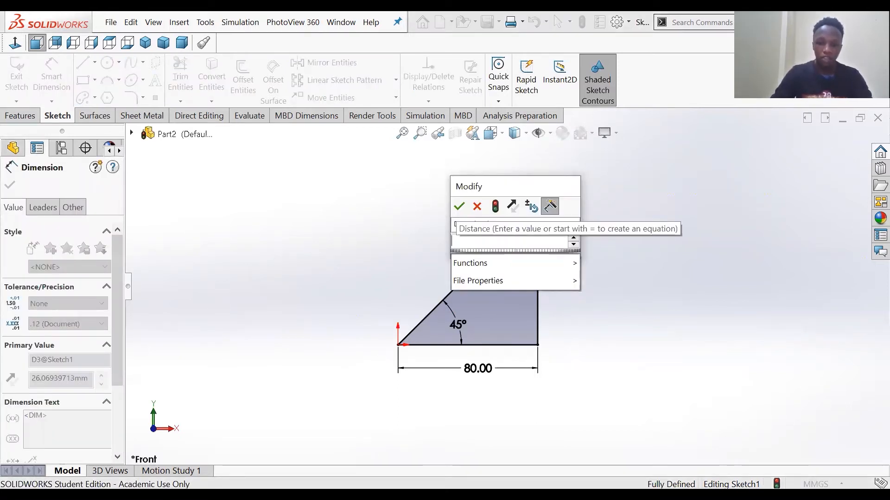
type("30")
key("Return")
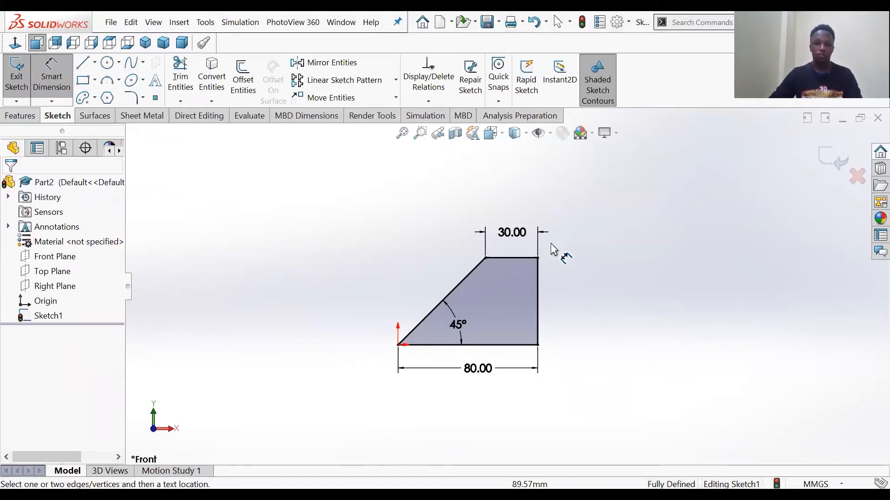
scroll(552, 296, "down", 1)
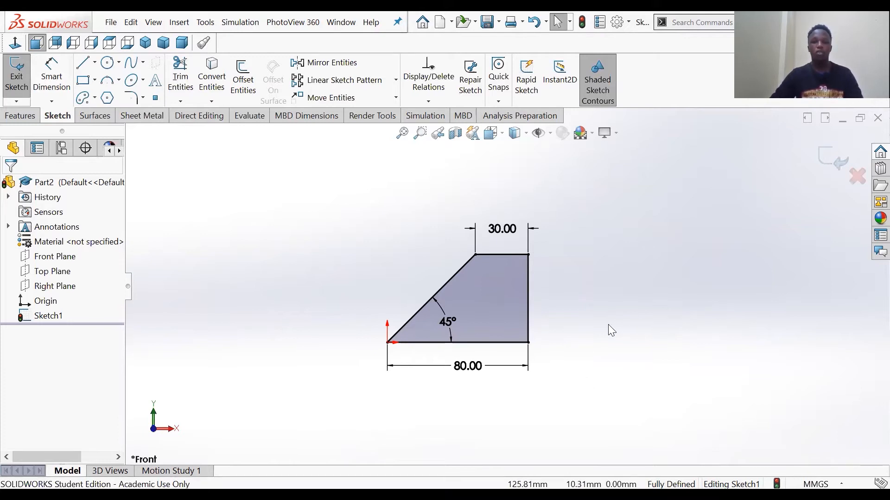
scroll(513, 291, "up", 1)
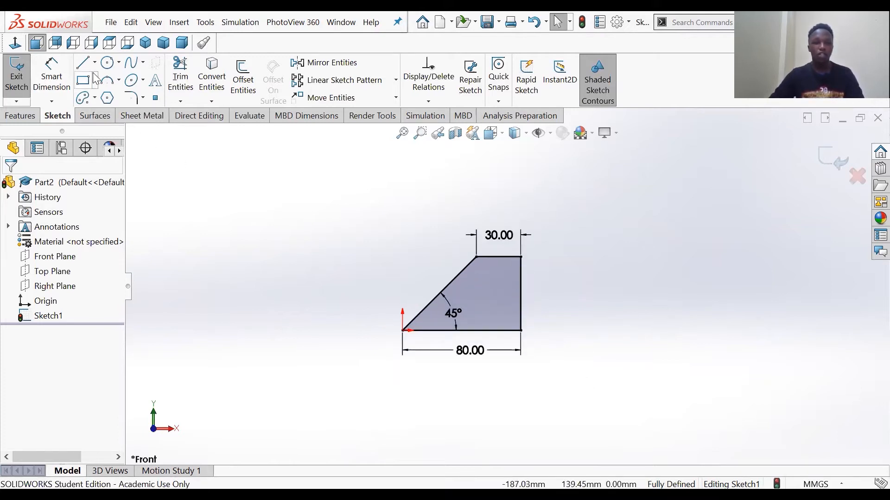
scroll(454, 256, "down", 1)
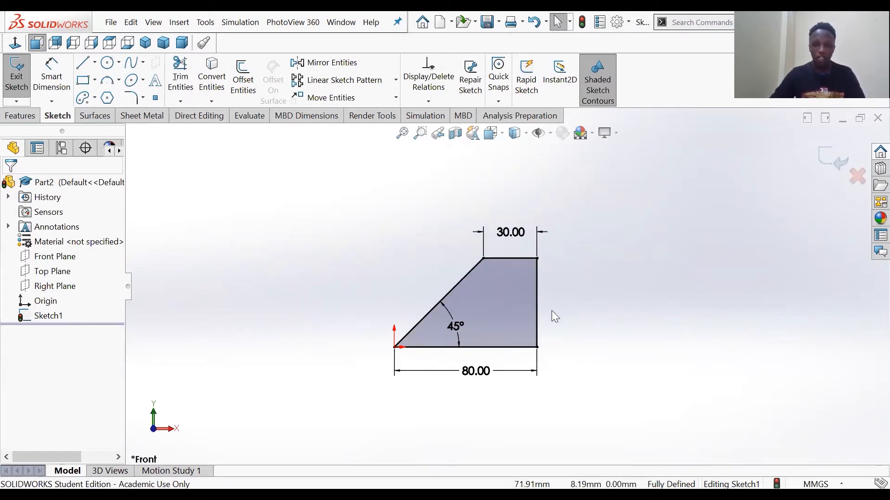
scroll(556, 326, "up", 1)
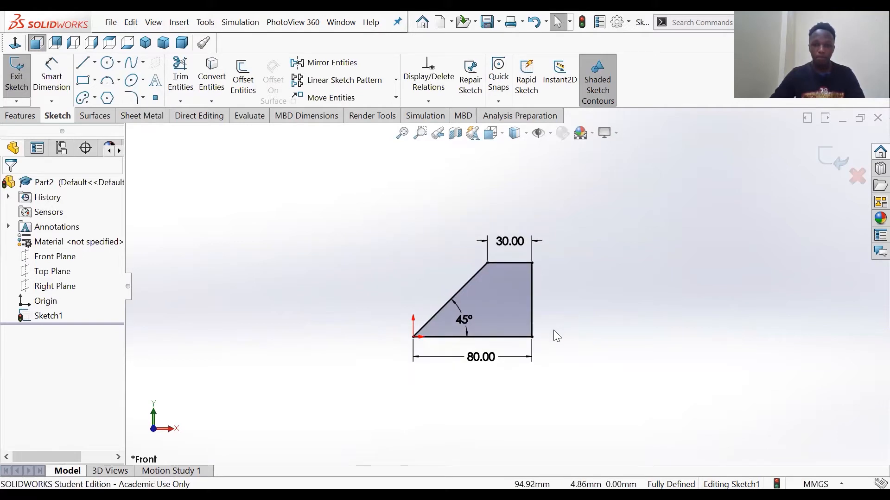
scroll(553, 329, "down", 1)
scroll(364, 285, "down", 1)
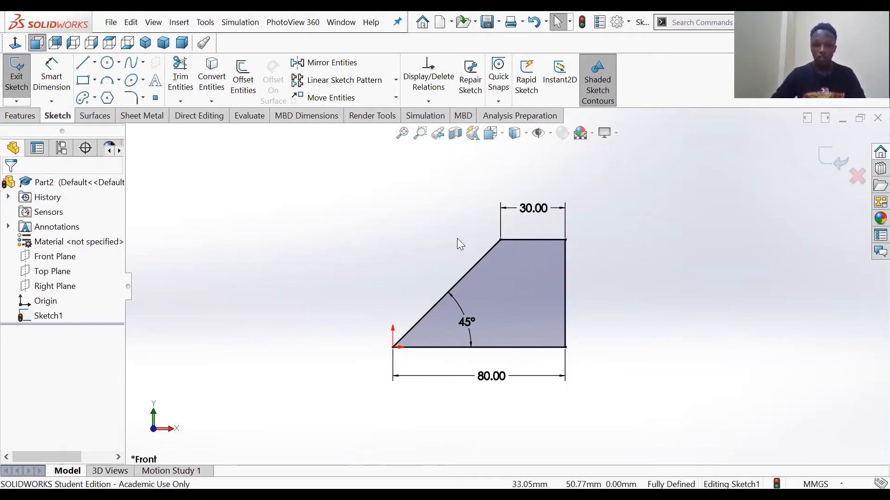
scroll(526, 261, "up", 1)
scroll(516, 270, "down", 1)
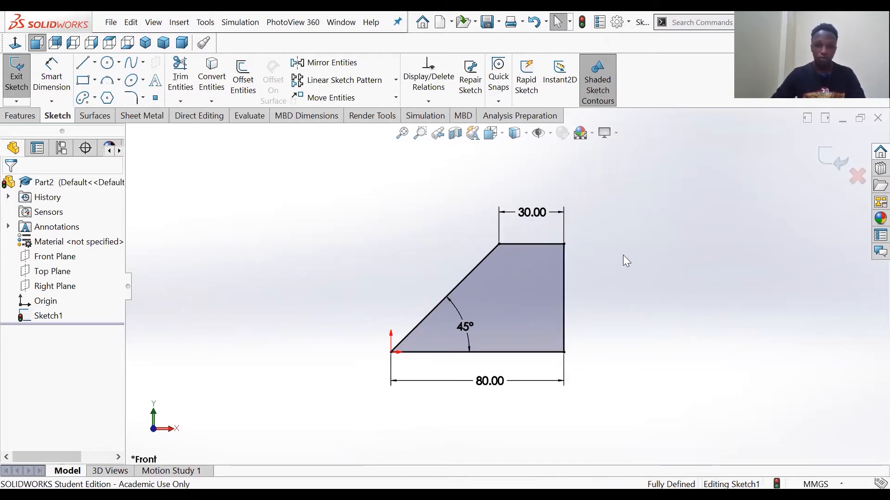
key("f")
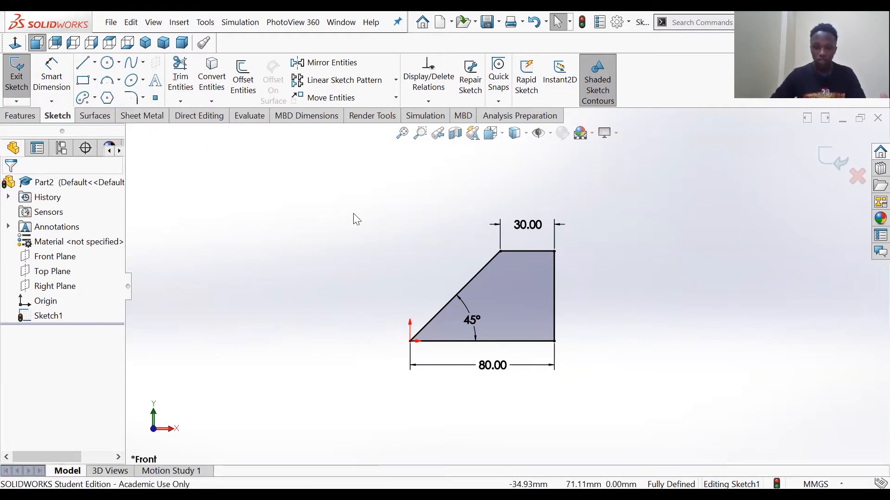
Step: Delete all four lines of the closed profile together with their dimensions
left_click(536, 277)
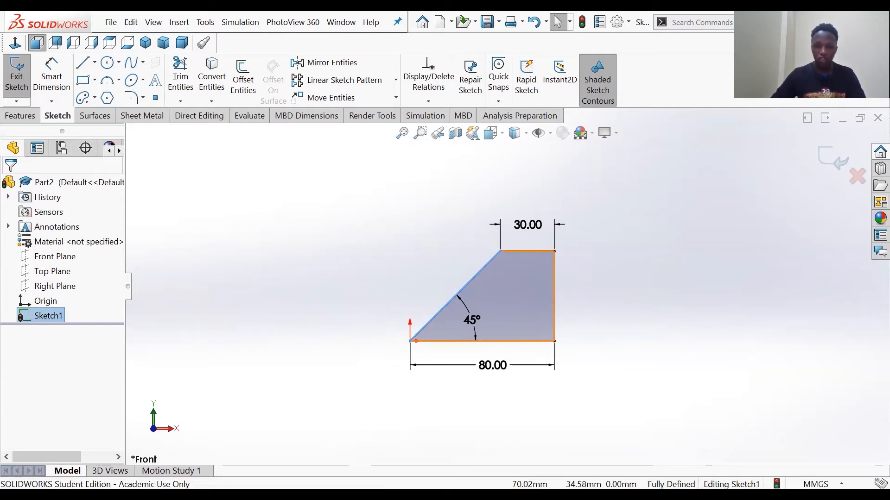
right_click(495, 297)
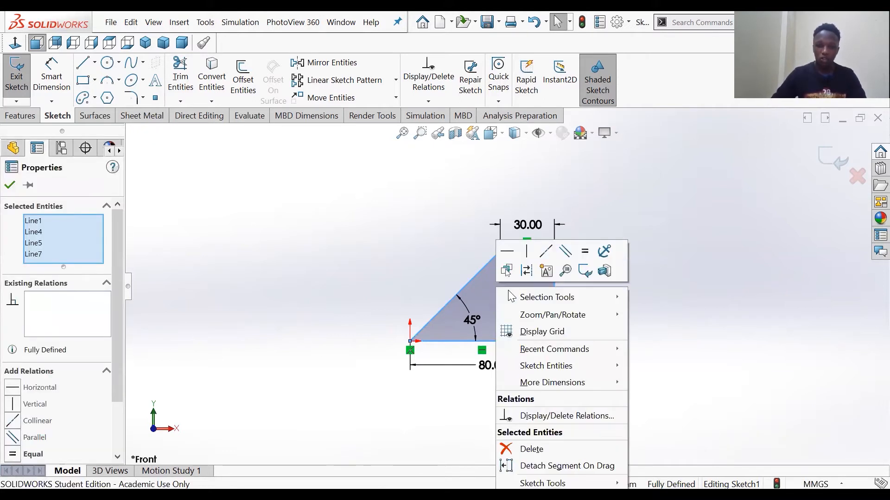
left_click(542, 449)
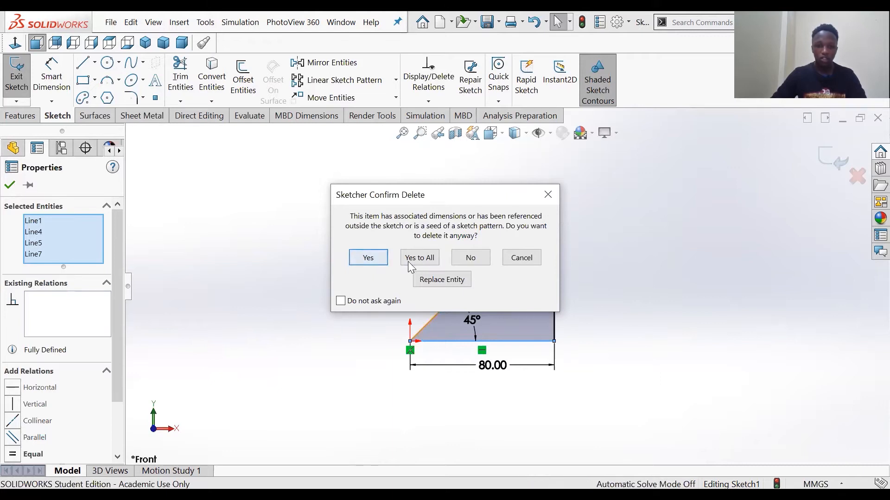
left_click(414, 260)
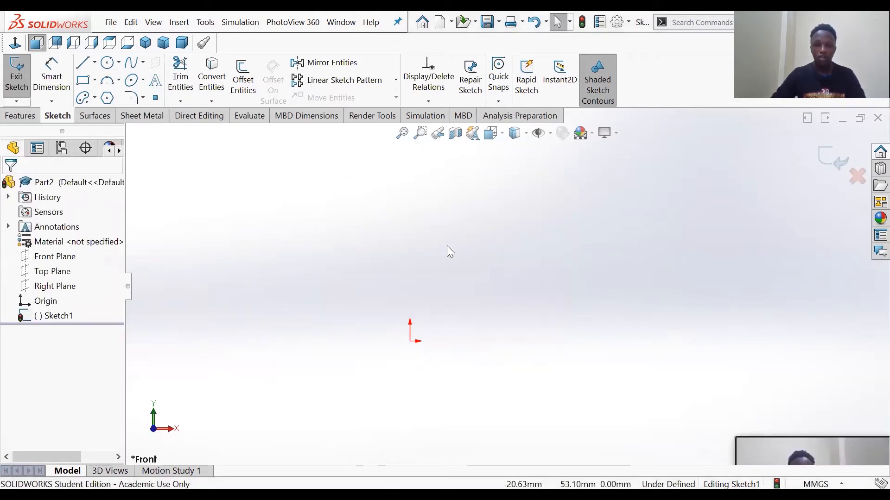
scroll(453, 245, "up", 4)
scroll(507, 286, "down", 2)
scroll(502, 310, "down", 3)
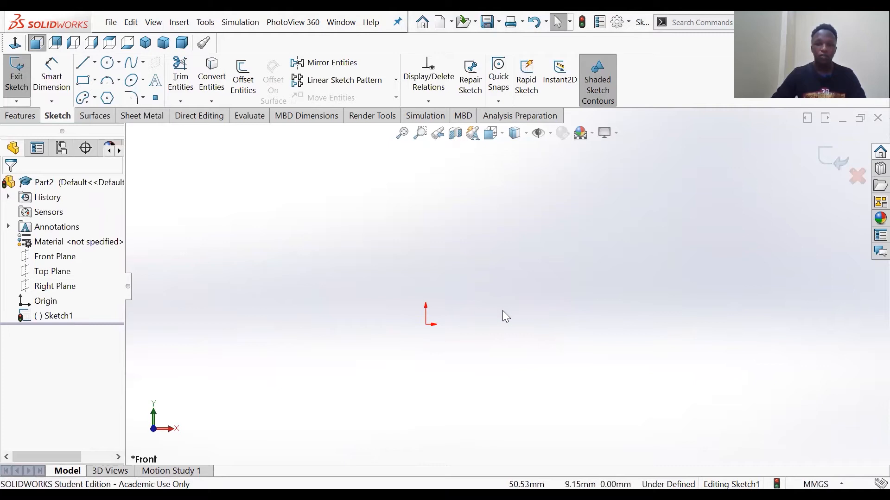
scroll(504, 313, "up", 3)
scroll(492, 314, "down", 1)
scroll(472, 263, "down", 2)
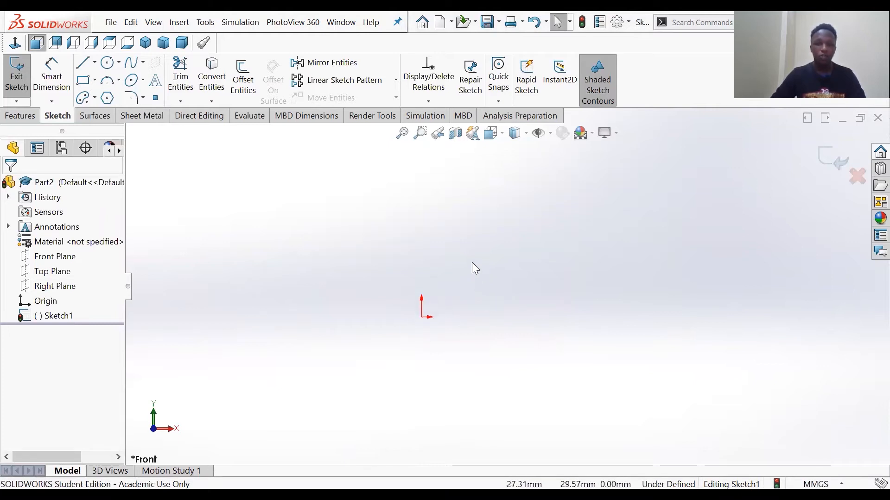
scroll(467, 257, "up", 2)
scroll(469, 266, "down", 1)
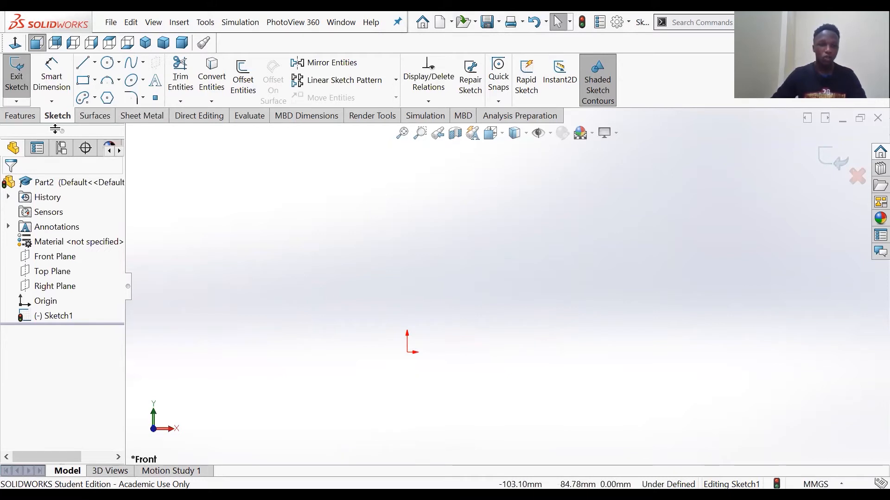
Step: Sketch a corner rectangle from the origin, about 54 mm wide and 50 mm high
left_click(96, 81)
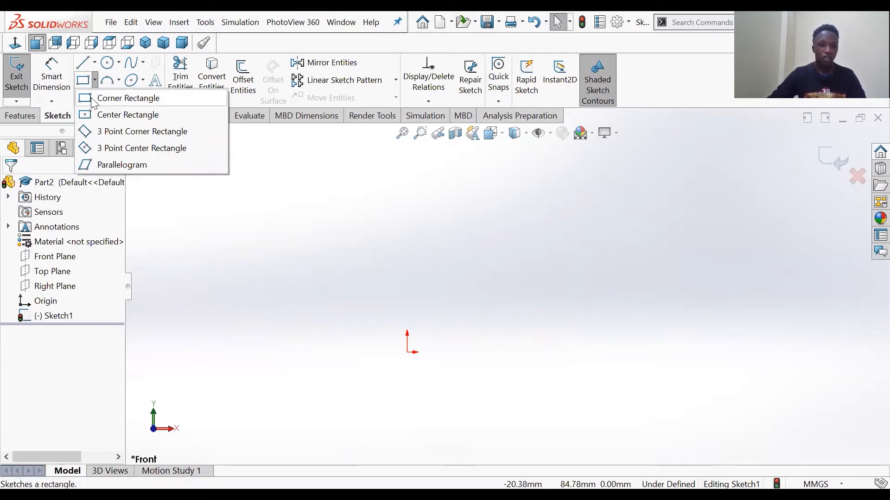
left_click(127, 98)
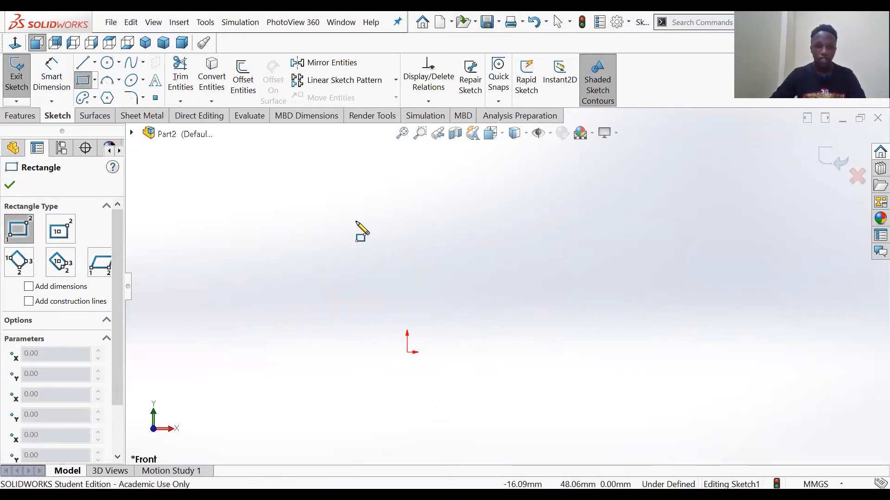
left_click(407, 352)
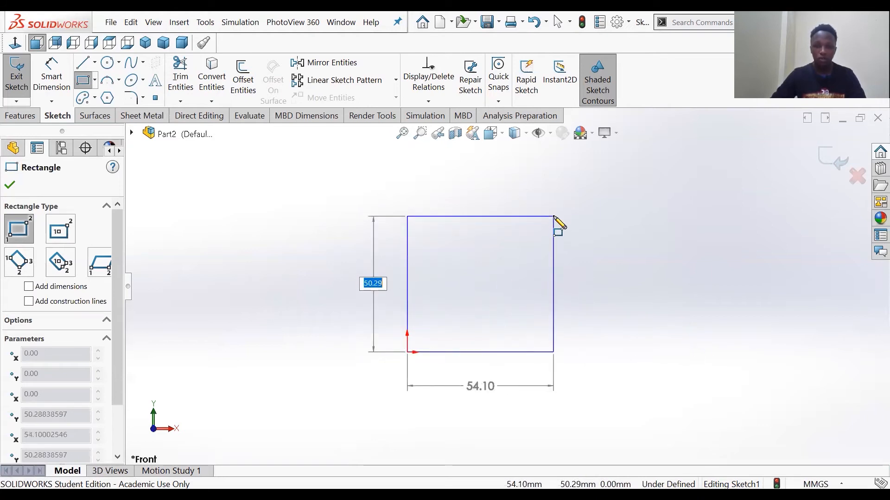
left_click(554, 217)
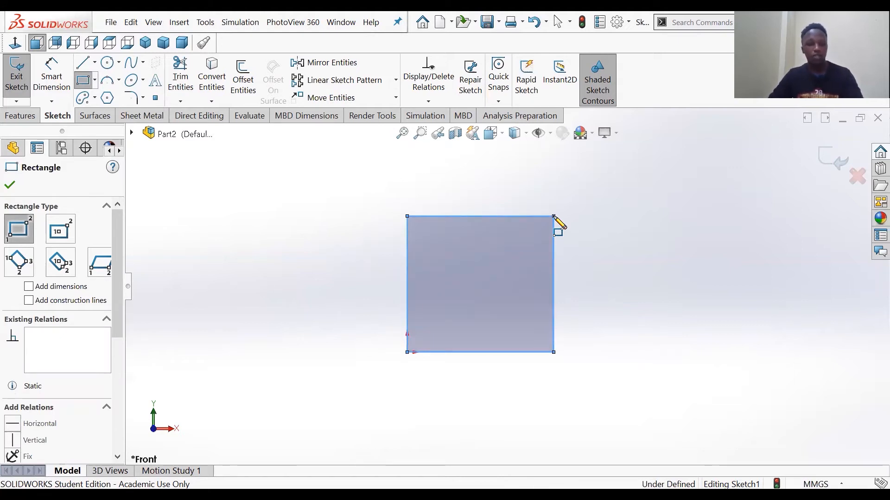
key("Escape")
Step: Add a Smart Dimension below the rectangle's base line and set its length to 50 mm
scroll(521, 251, "up", 2)
scroll(505, 292, "down", 4)
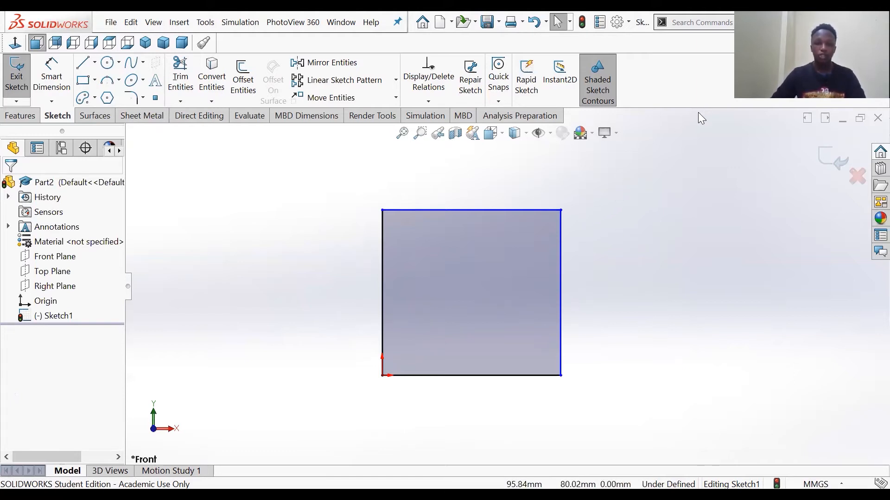
scroll(496, 274, "up", 3)
scroll(473, 287, "down", 2)
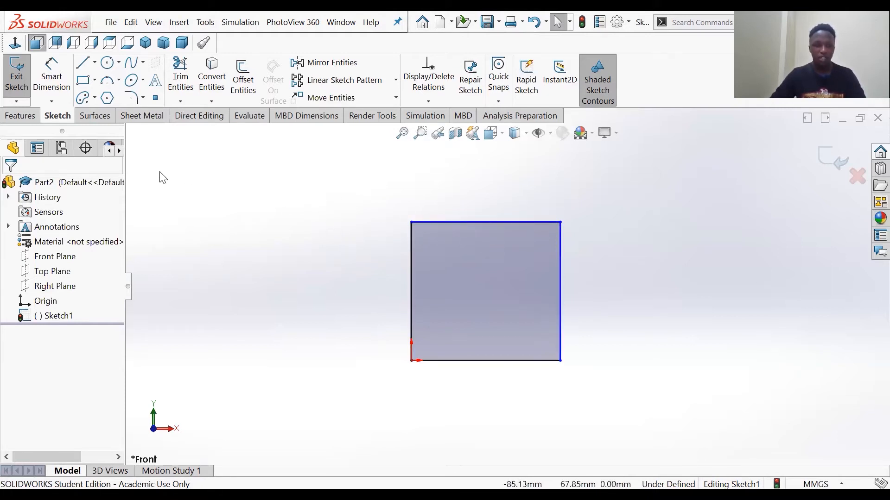
left_click(52, 74)
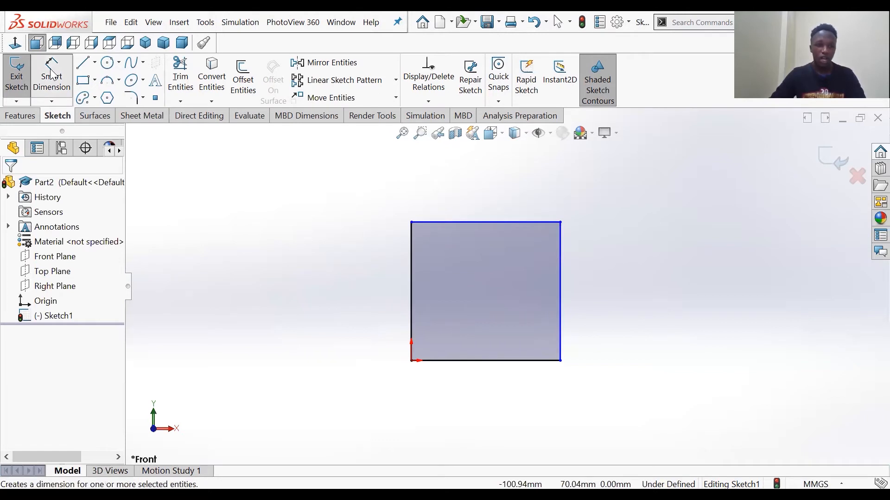
left_click(530, 362)
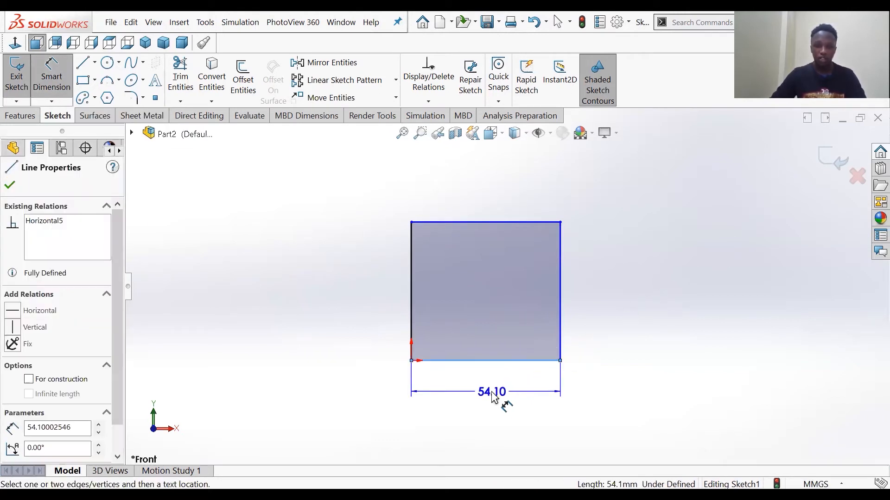
left_click(492, 397)
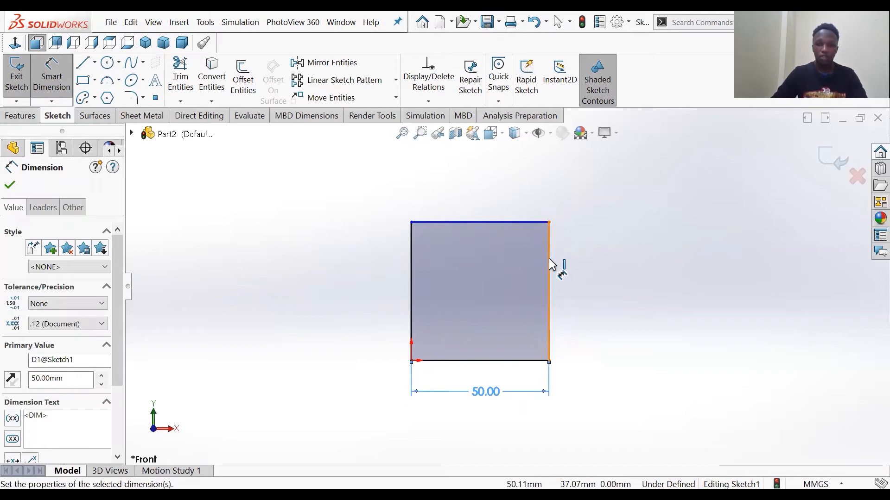
left_click(550, 263)
left_click(603, 288)
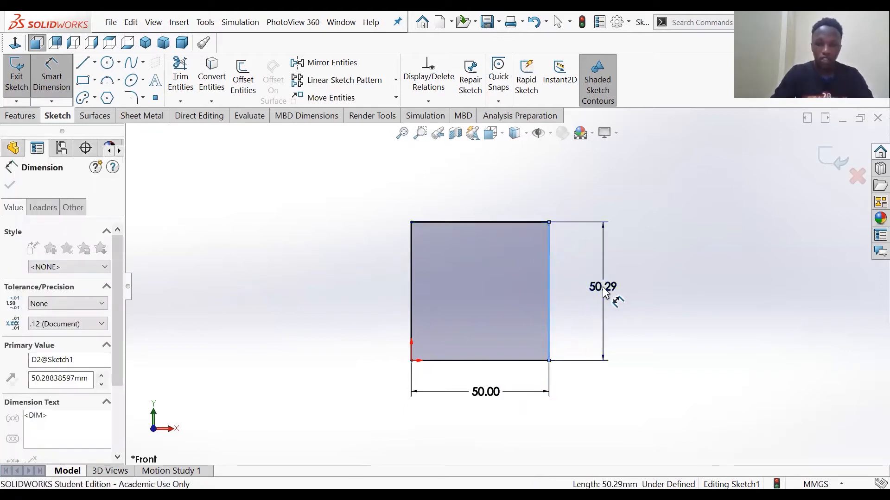
left_click(604, 291)
type("70")
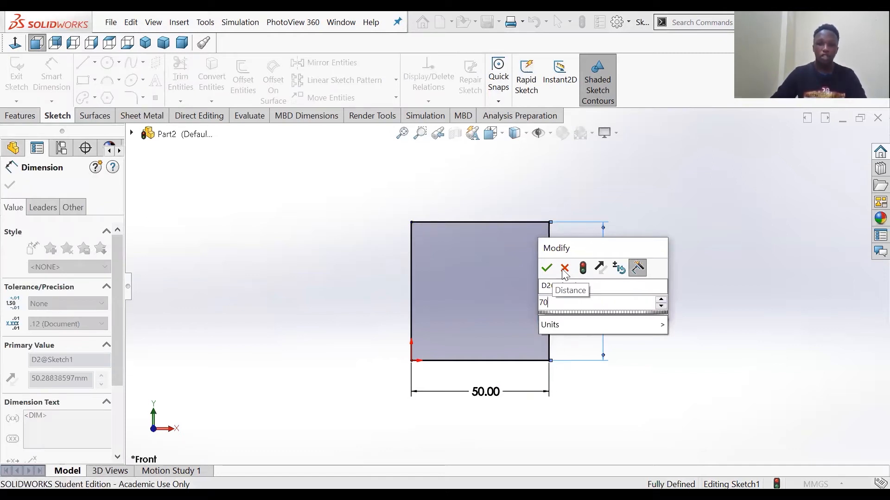
left_click(564, 269)
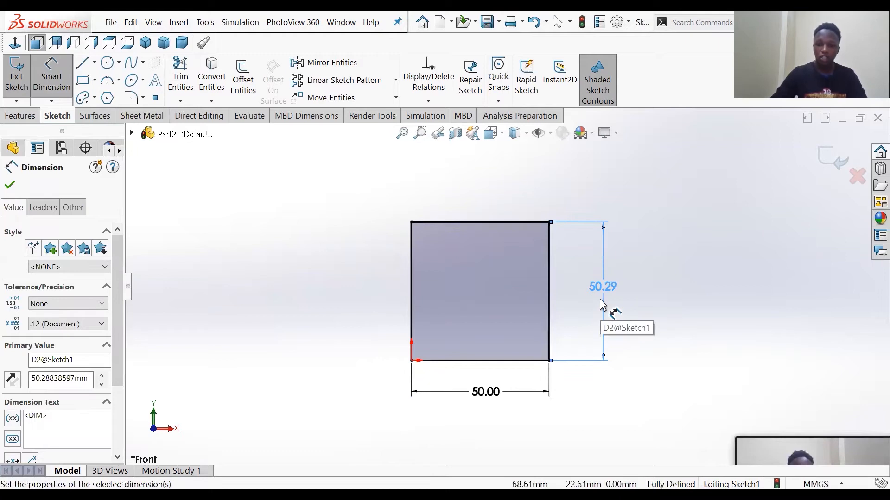
key("Delete")
left_click_drag(549, 227, 532, 283)
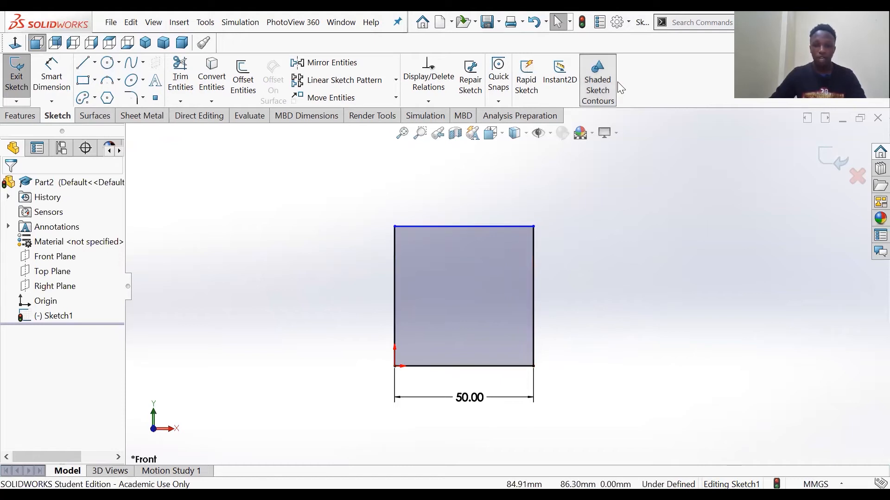
Step: Add an Equal relation between the rectangle's base line and its right vertical side
left_click(504, 367)
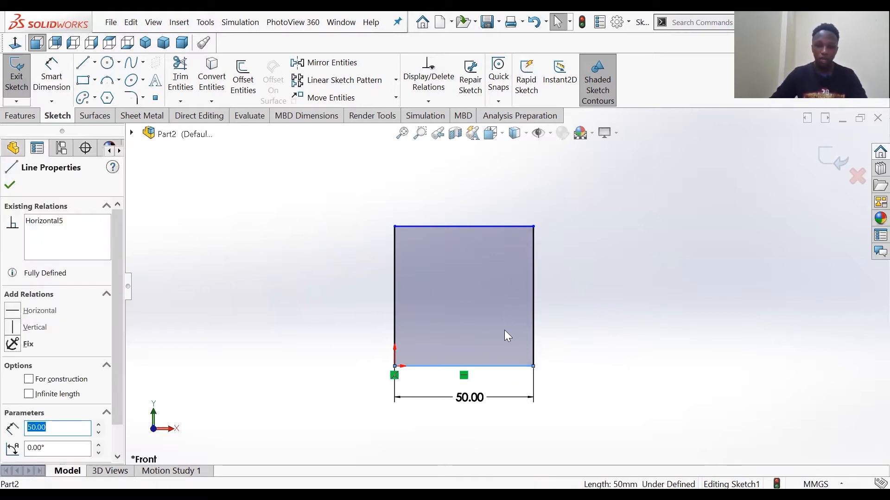
left_click(535, 276, "ctrl")
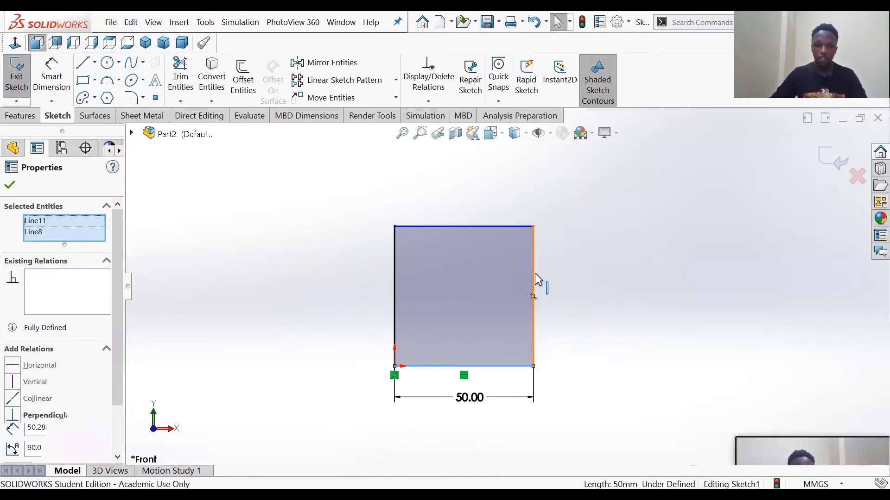
scroll(41, 401, "down", 2)
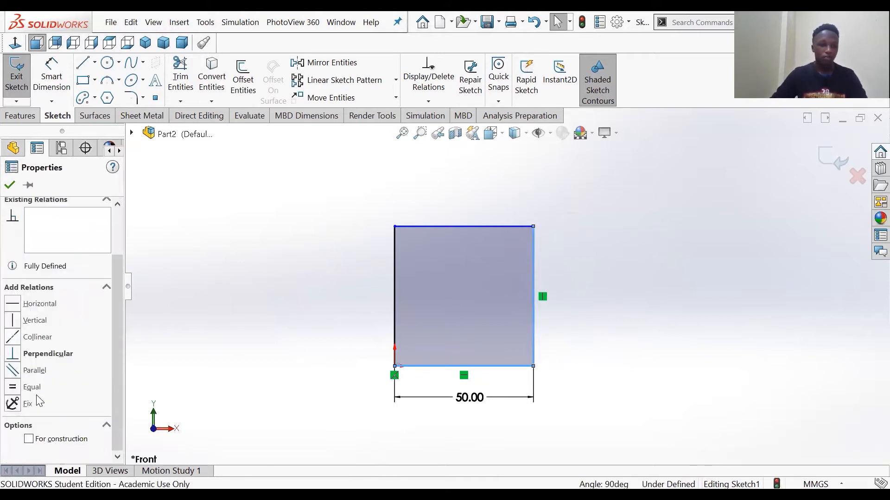
left_click(14, 389)
left_click(238, 236)
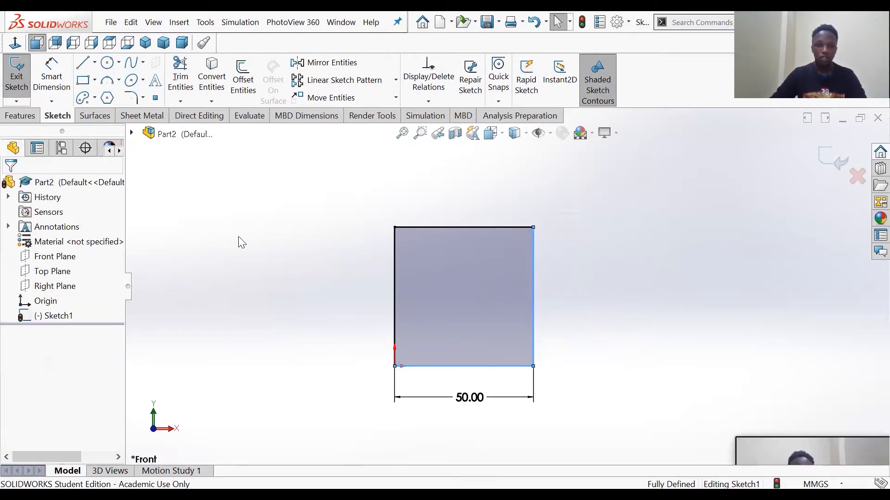
scroll(554, 234, "up", 2)
scroll(527, 271, "down", 1)
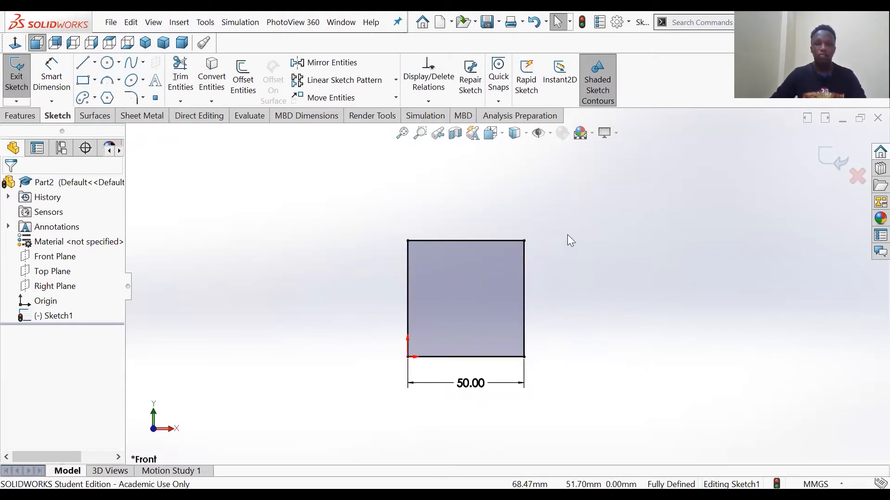
scroll(477, 268, "down", 1)
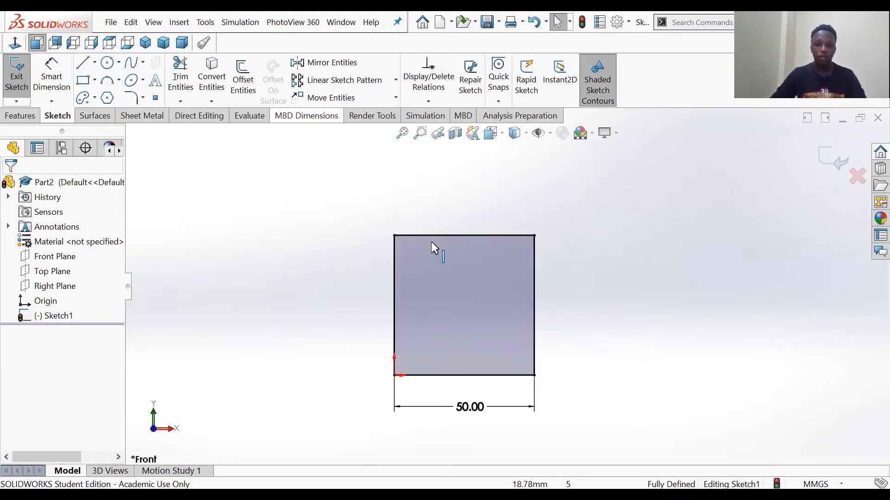
scroll(493, 352, "down", 1)
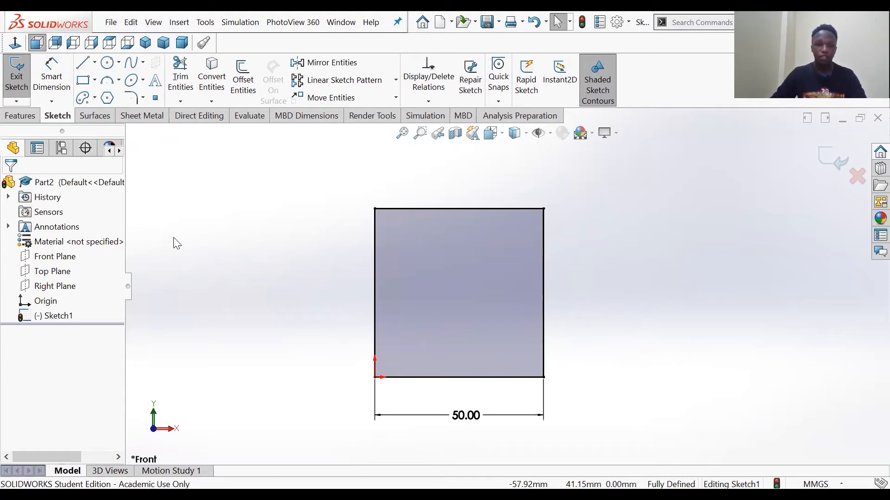
scroll(514, 219, "up", 1)
scroll(463, 190, "down", 1)
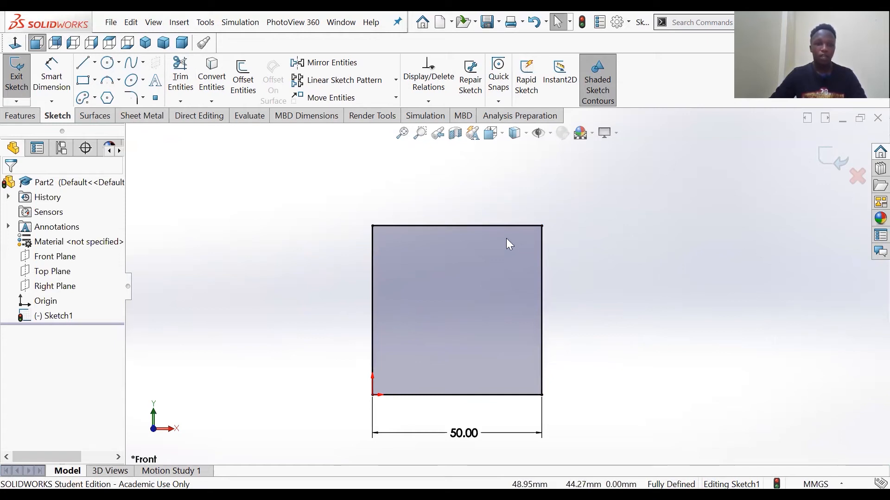
Step: Sketch a center rectangle about 30 mm wide and 17 mm high just above the square's upper-left part
left_click(96, 80)
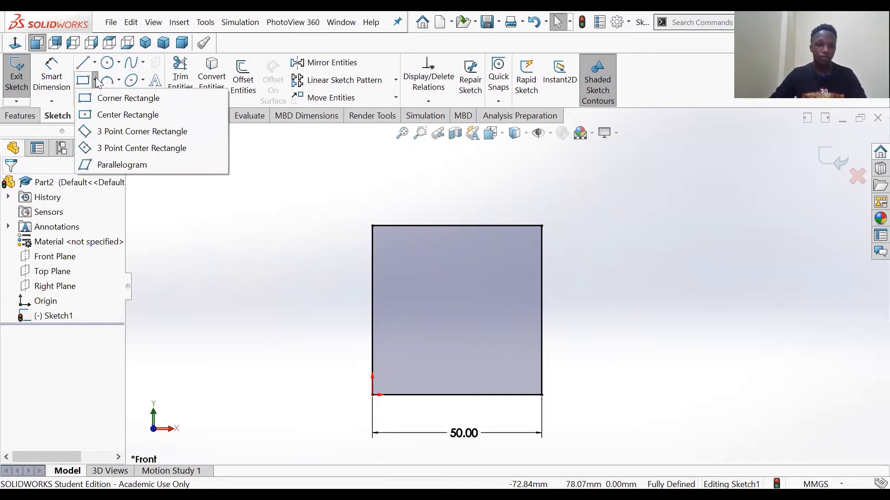
left_click(117, 121)
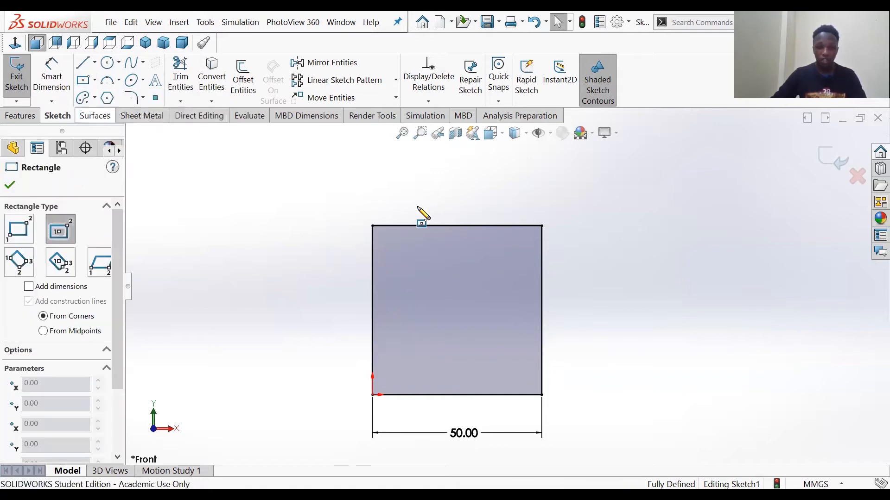
scroll(547, 248, "up", 2)
scroll(556, 260, "down", 1)
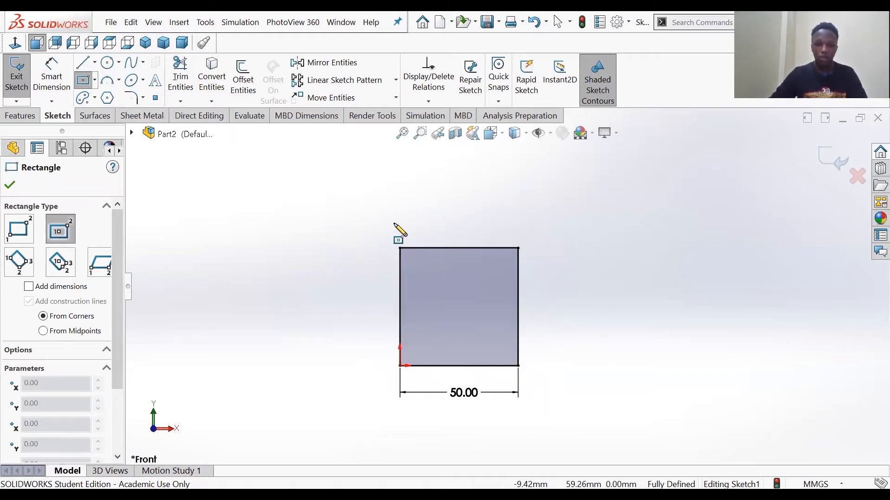
left_click(422, 220)
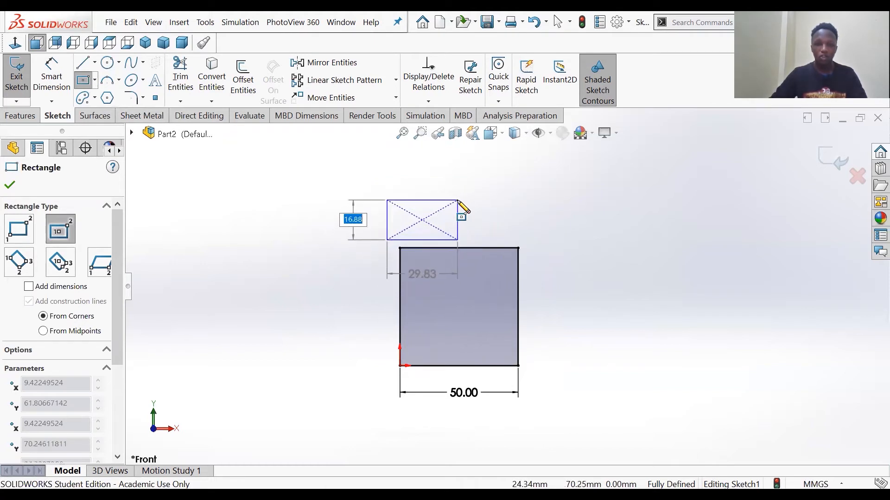
left_click(458, 200)
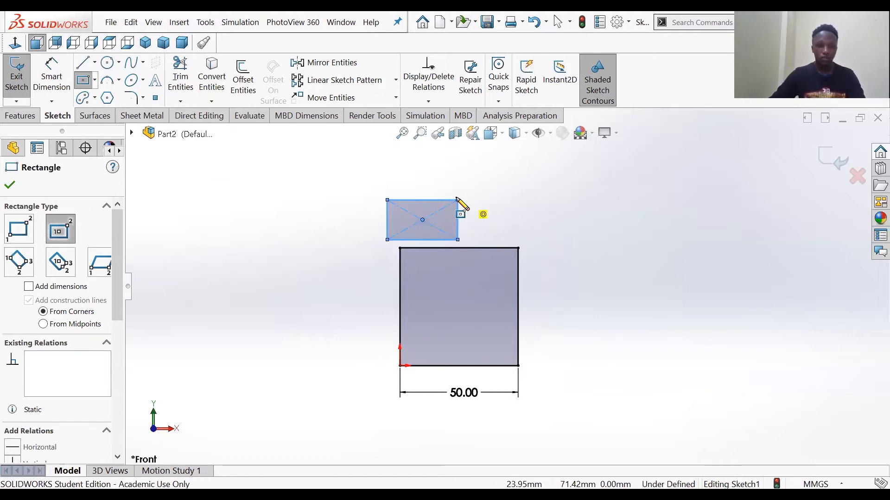
right_click(458, 200)
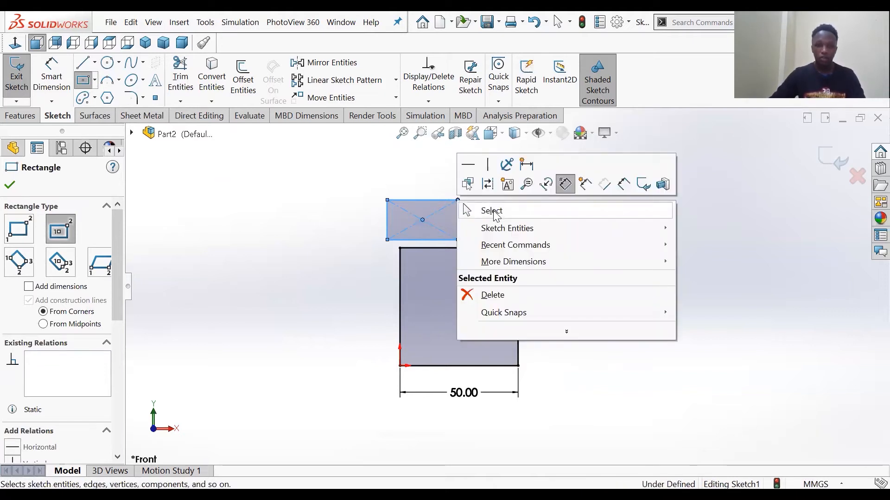
left_click(538, 211)
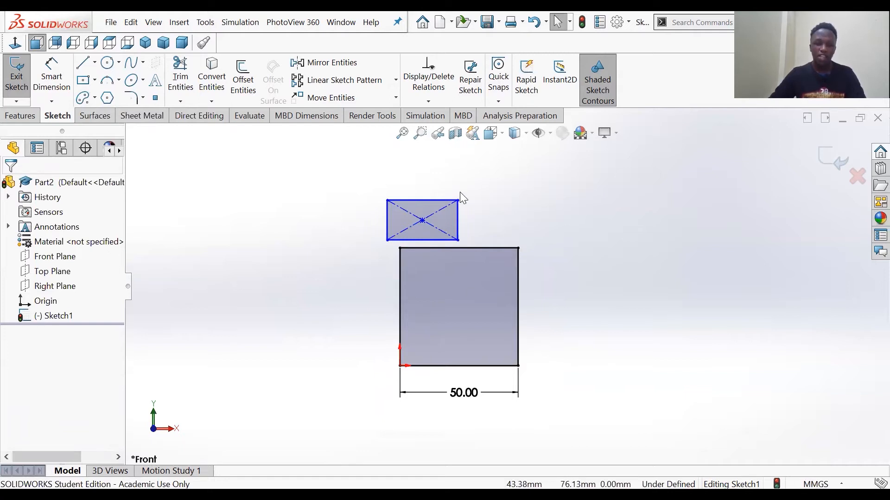
Step: Add a Smart Dimension beside the small center rectangle's left side and set its height to 20 mm
left_click(51, 76)
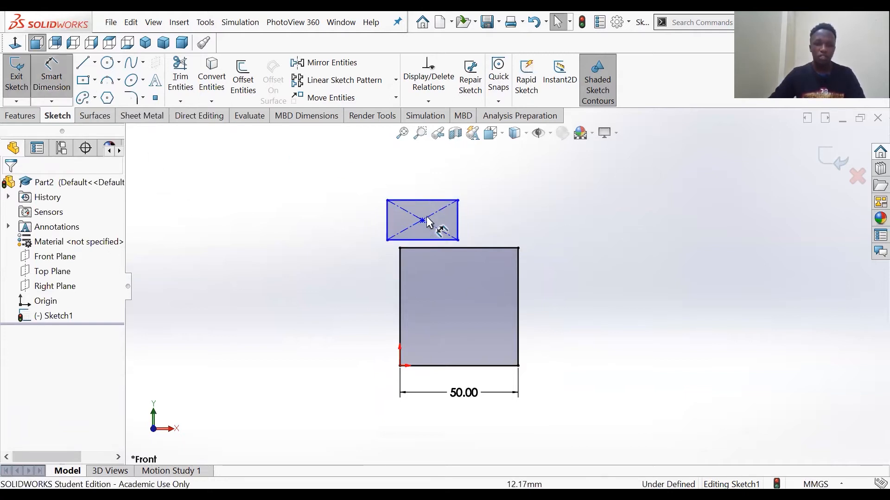
left_click(386, 218)
left_click(336, 222)
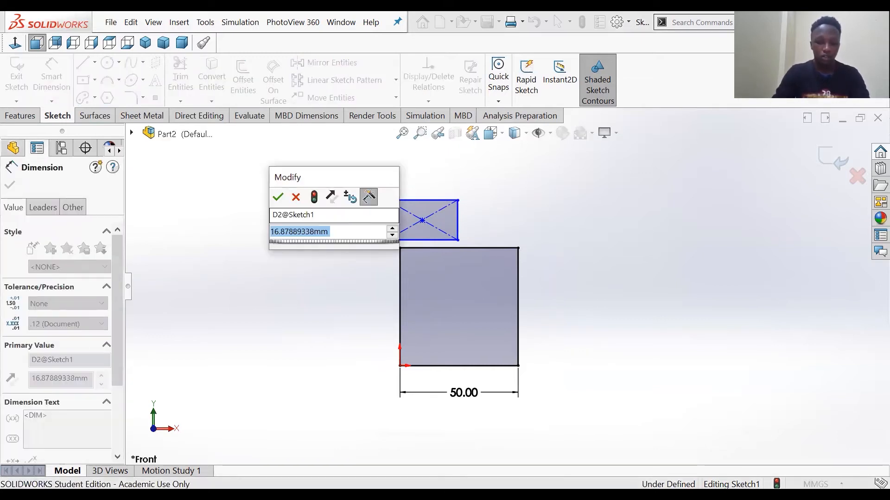
key("BackSpace")
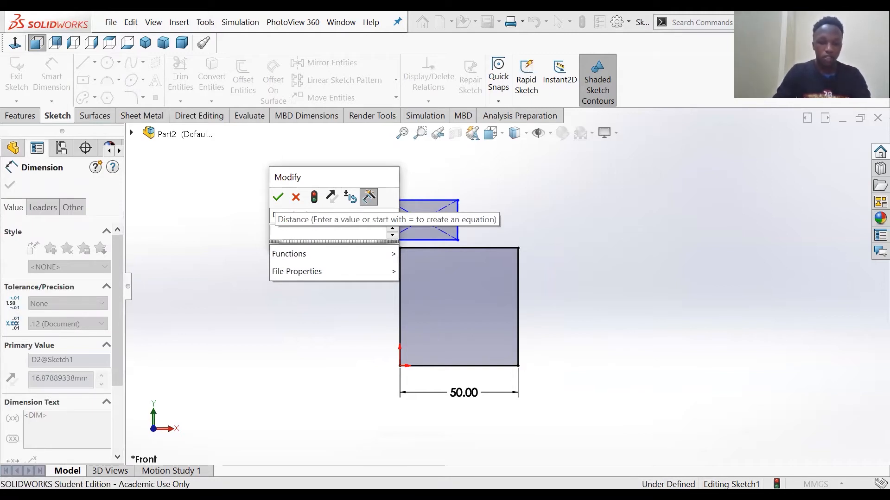
type("20")
key("Return")
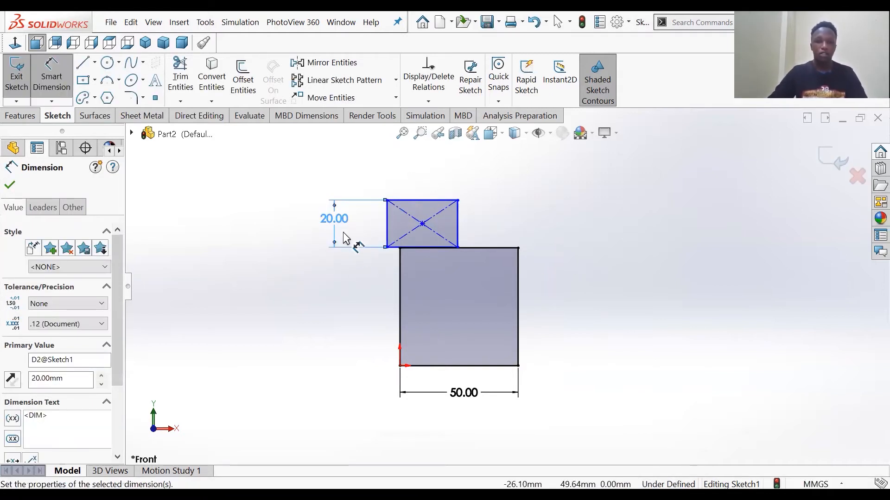
Step: Dimension the small rectangle's top edge, set its width to 15 mm, and leave Smart Dimension
left_click(430, 200)
left_click(430, 183)
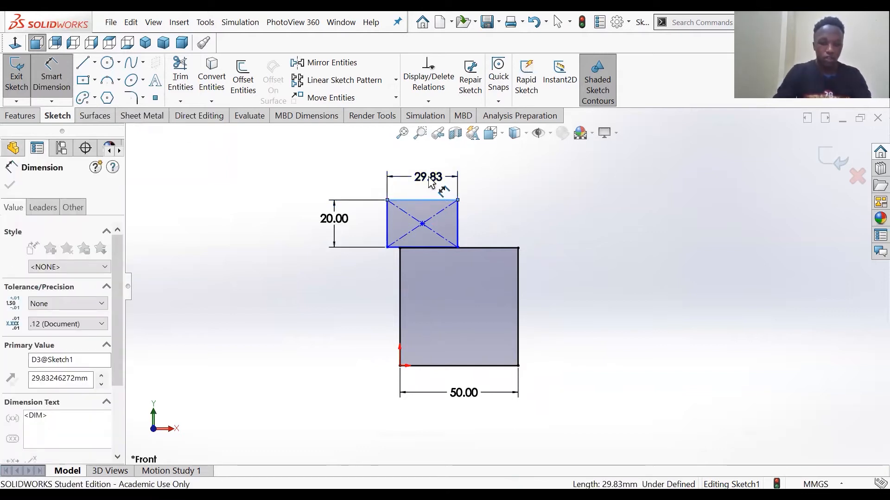
type("15")
key("Return")
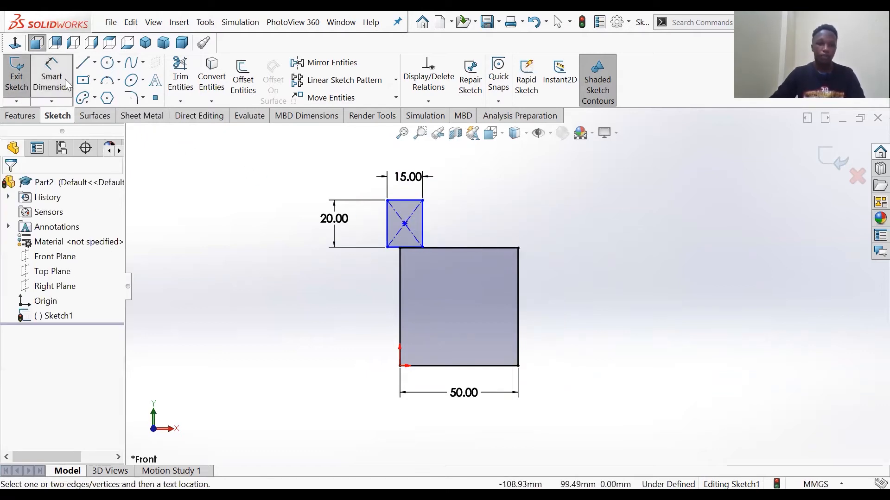
left_click(48, 79)
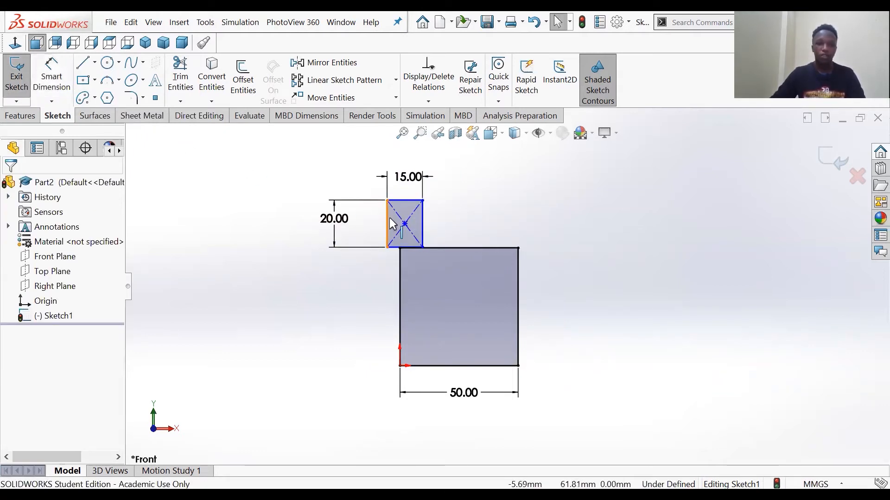
Step: Move the small rectangle up and slightly right so that it sits clear above the square's upper-left part
left_click_drag(413, 212, 429, 190)
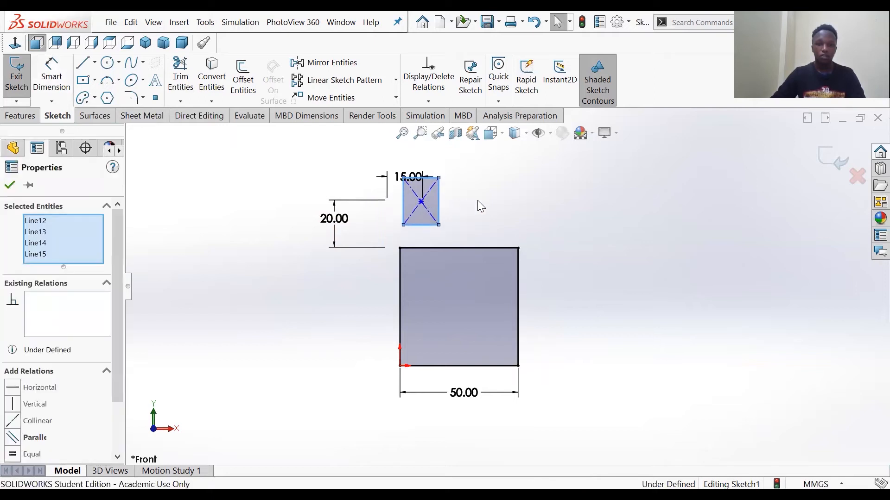
left_click(551, 220)
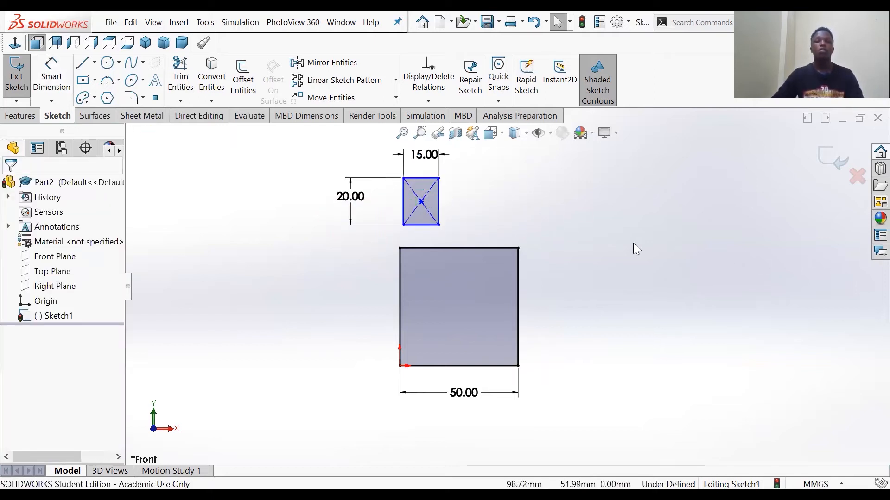
scroll(633, 243, "up", 2)
scroll(600, 283, "down", 2)
scroll(475, 283, "up", 2)
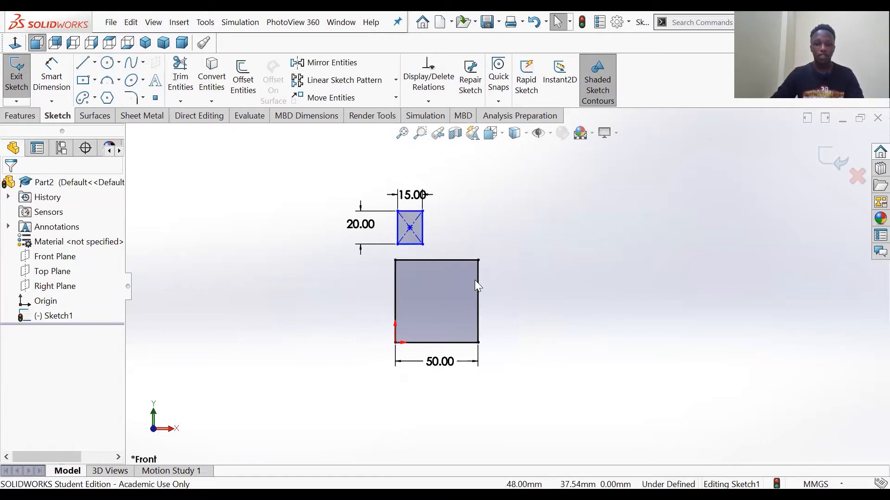
scroll(447, 239, "down", 1)
scroll(452, 236, "up", 1)
scroll(465, 243, "down", 1)
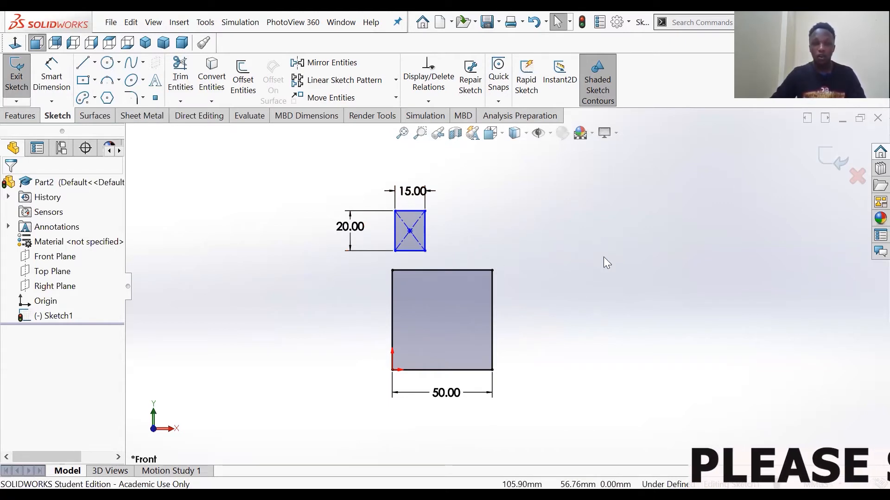
scroll(500, 232, "up", 1)
scroll(500, 235, "down", 1)
scroll(536, 373, "down", 1)
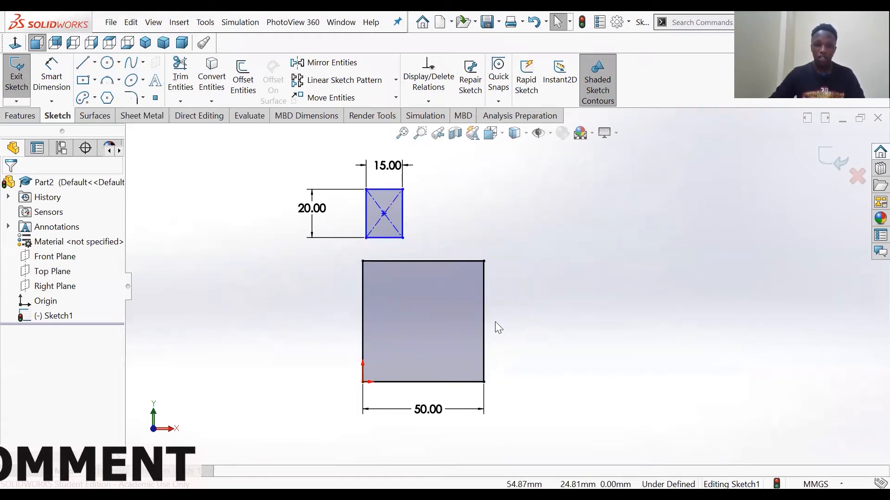
scroll(495, 321, "down", 1)
scroll(503, 315, "up", 2)
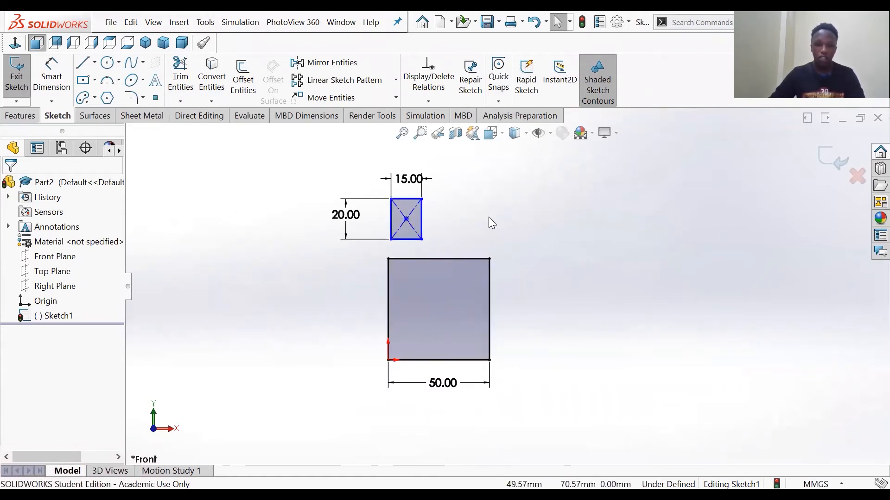
Step: Add a Collinear relation between the small rectangle's bottom edge and the square's top edge
left_click(414, 240)
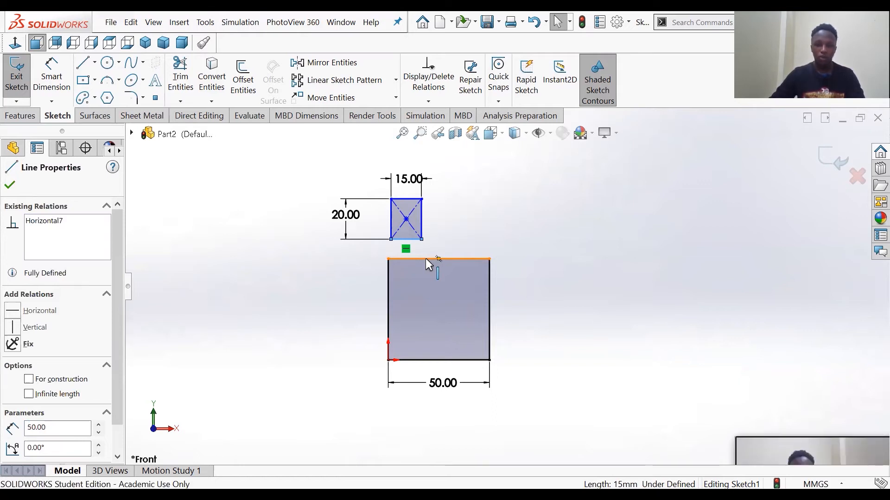
left_click(425, 258, "ctrl")
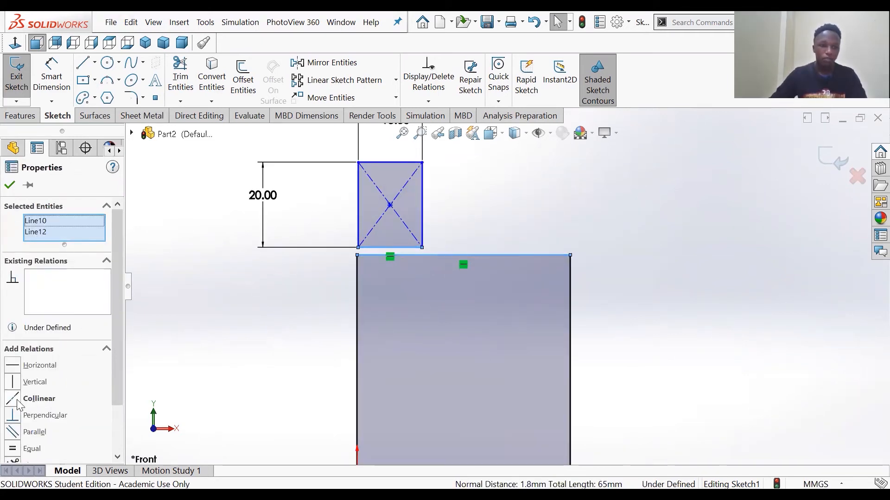
left_click(18, 401)
key("f")
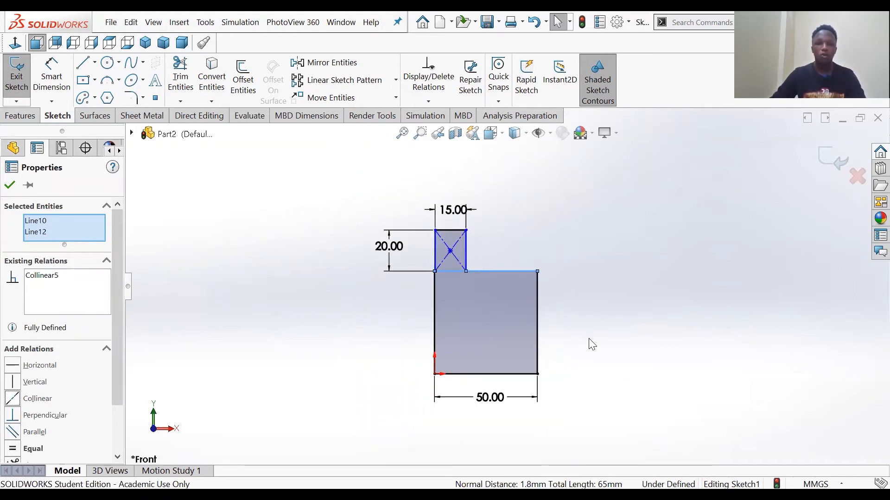
scroll(588, 338, "up", 2)
scroll(554, 299, "down", 1)
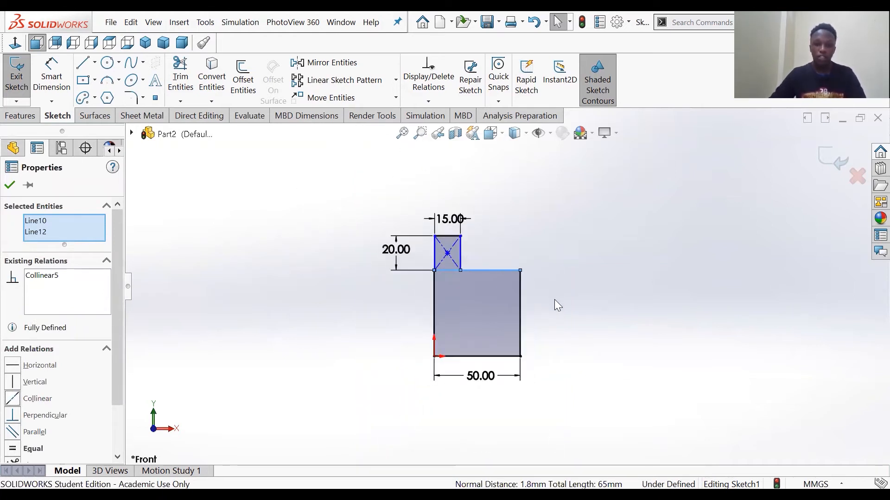
scroll(554, 299, "down", 1)
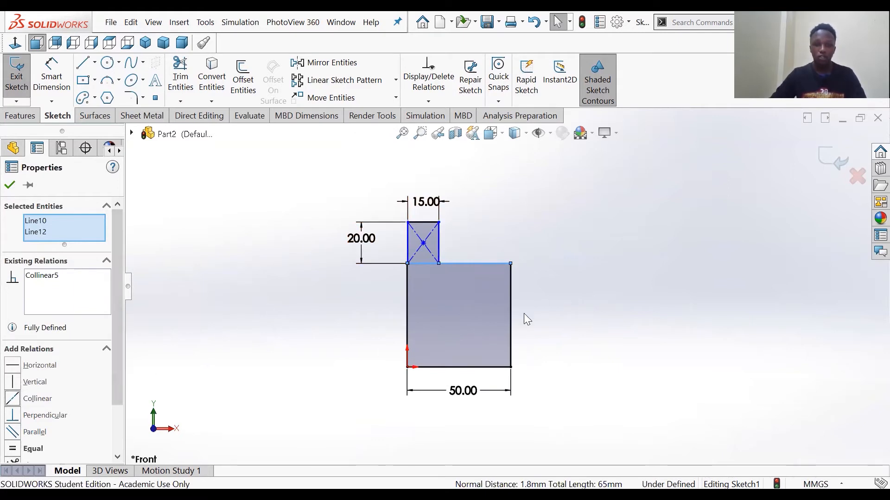
scroll(524, 313, "down", 1)
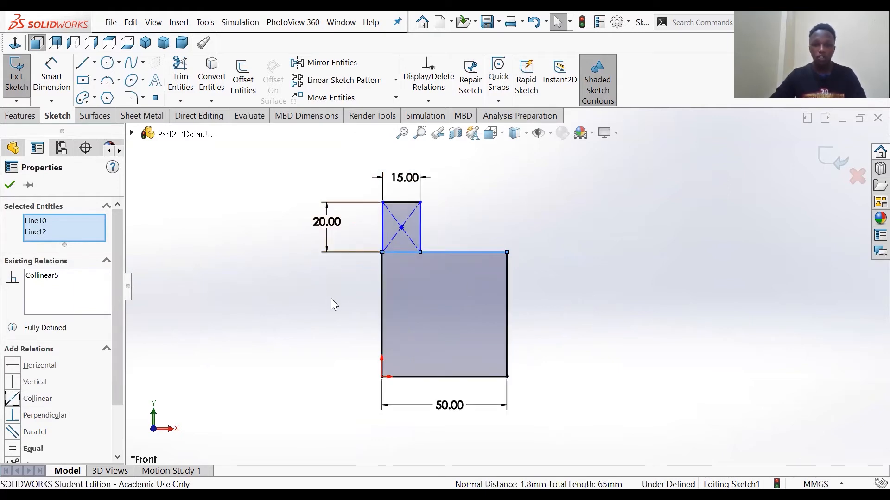
left_click(520, 216)
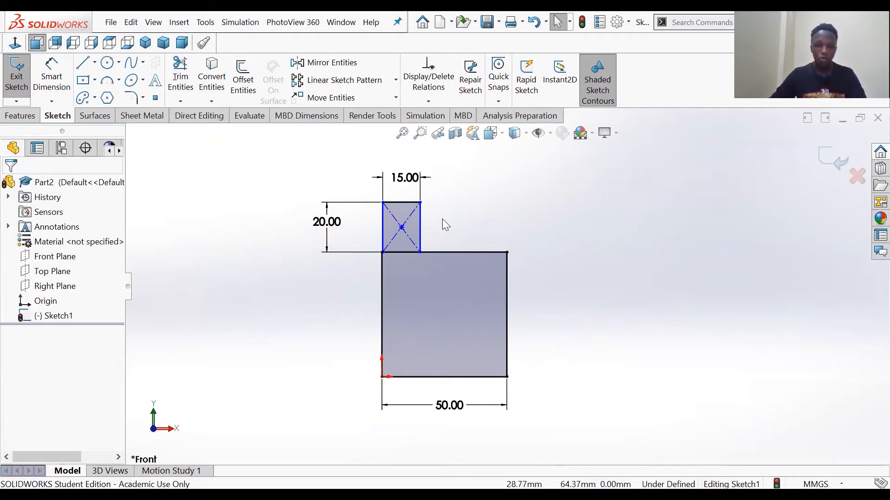
Step: Slide the small rectangle along the square's top edge until its left side lines up with the square's left side
left_click_drag(398, 203, 329, 225)
left_click_drag(463, 224, 294, 288)
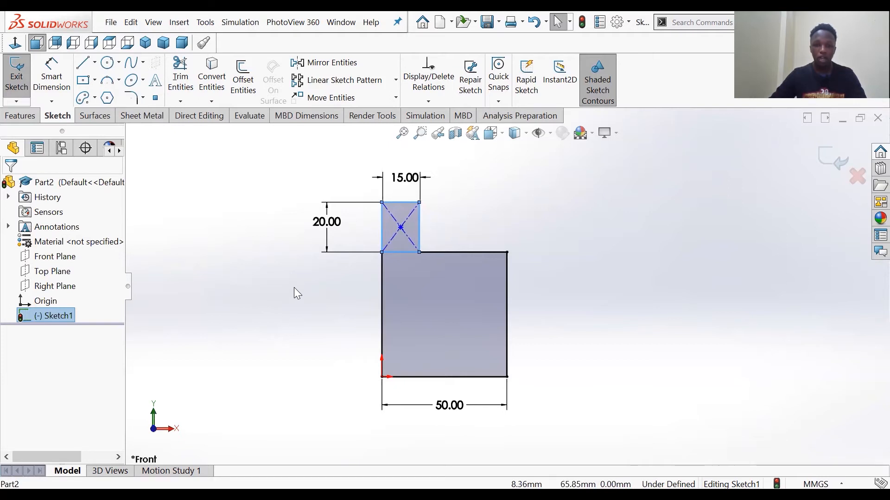
left_click(505, 221)
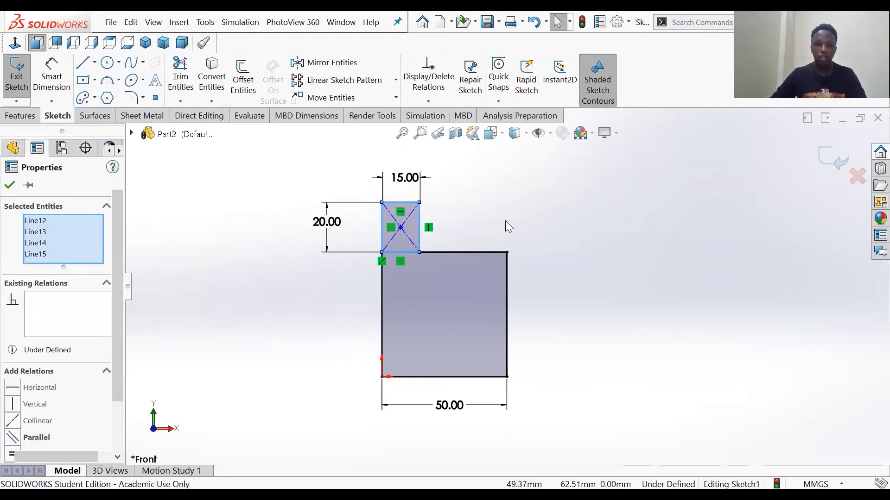
Step: Add a Collinear relation between the left sides of the small rectangle and the square
scroll(555, 328, "up", 2)
scroll(507, 269, "down", 1)
scroll(507, 252, "up", 2)
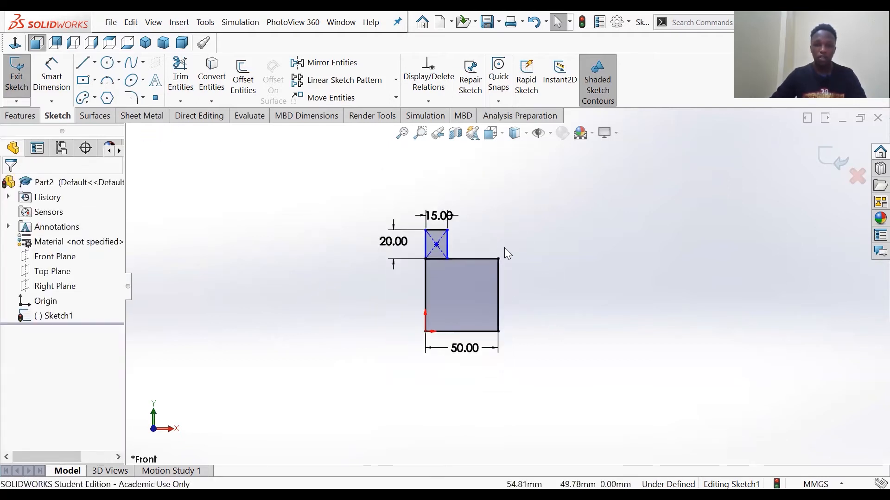
scroll(516, 318, "down", 2)
scroll(515, 319, "down", 1)
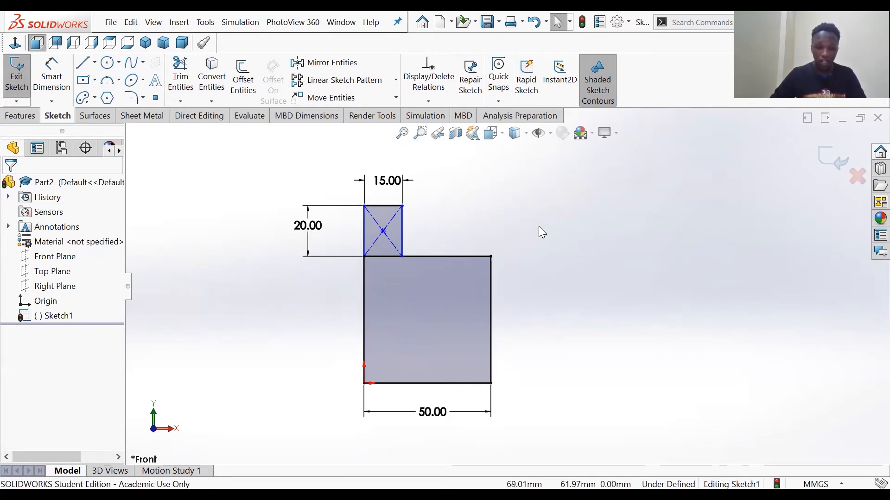
left_click(364, 224)
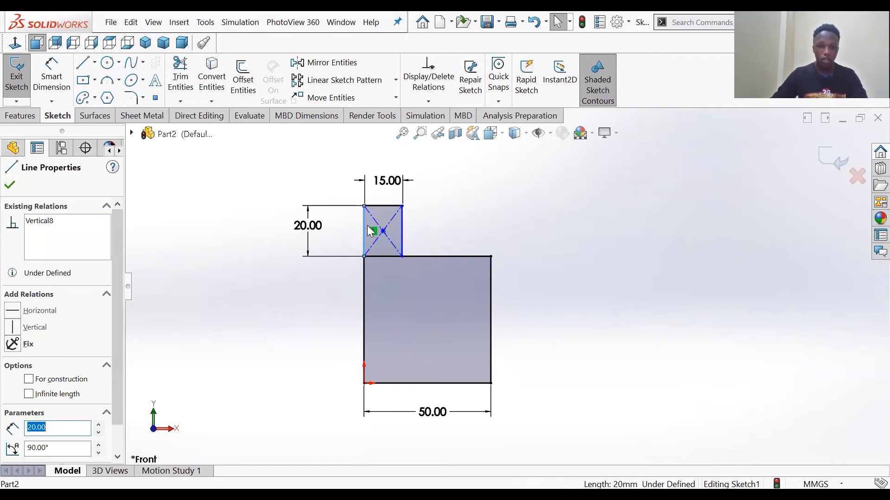
left_click(365, 319, "ctrl")
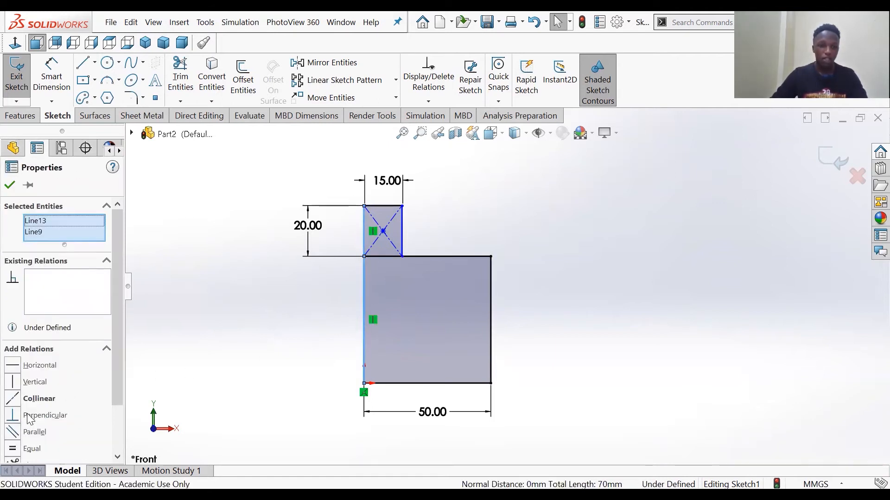
left_click(15, 404)
left_click(157, 359)
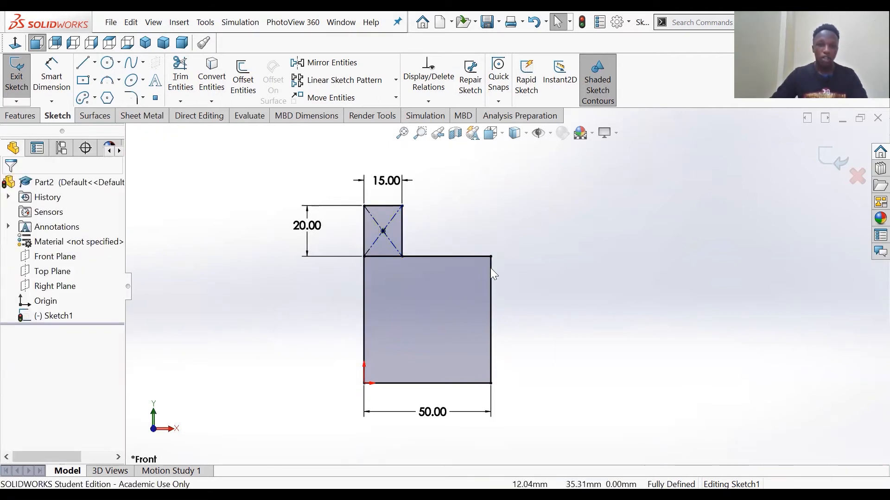
Step: Move the 15 mm width dimension higher above the small rectangle
scroll(492, 262, "up", 1)
scroll(512, 286, "up", 2)
scroll(514, 288, "down", 1)
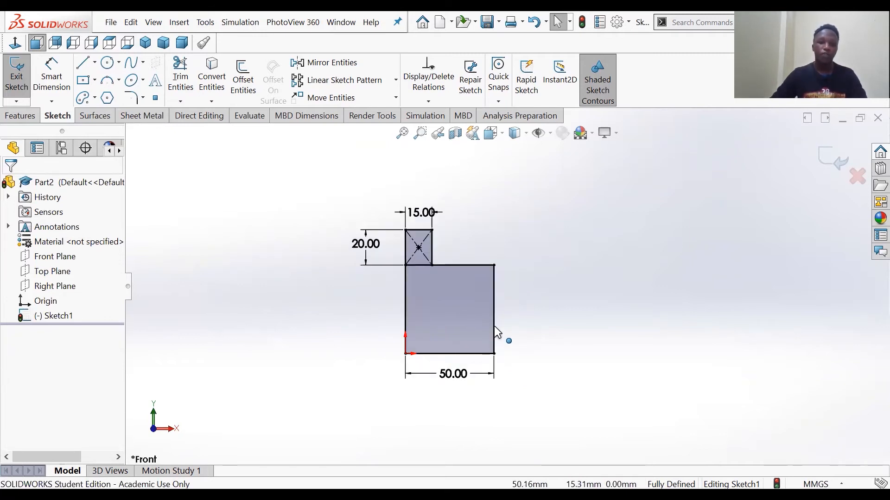
scroll(492, 326, "down", 1)
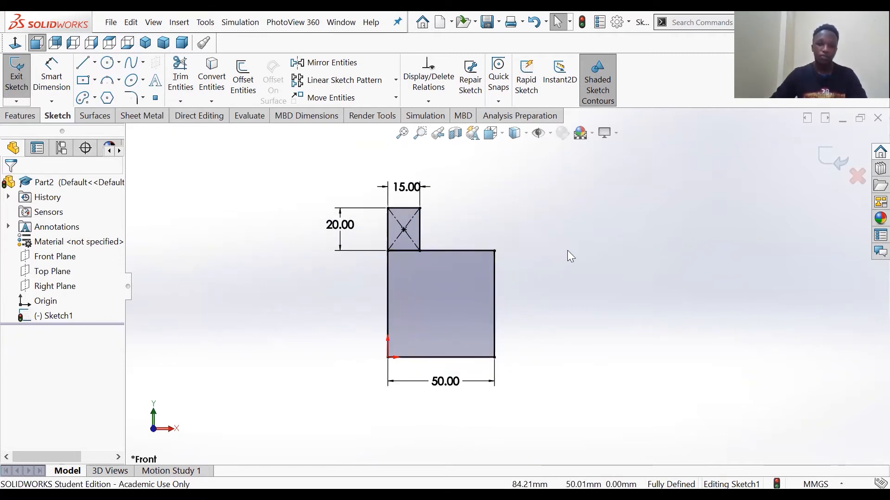
left_click_drag(408, 188, 407, 171)
left_click(489, 183)
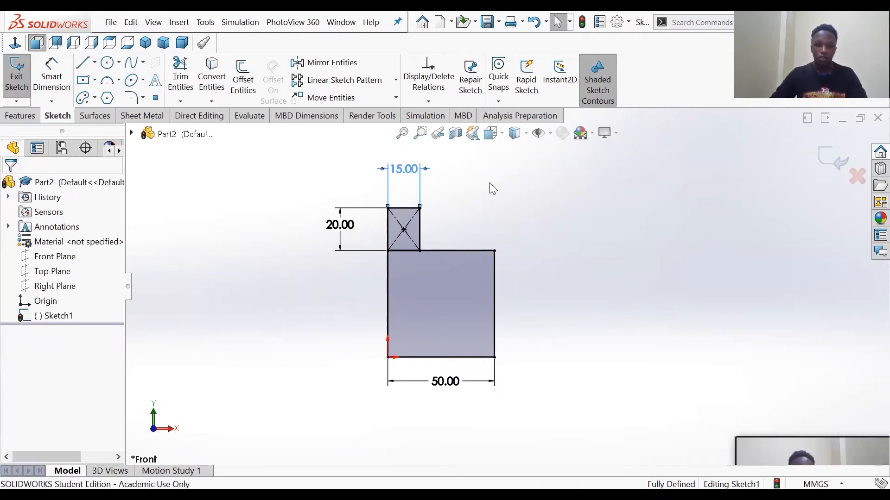
scroll(482, 247, "up", 2)
scroll(519, 257, "down", 1)
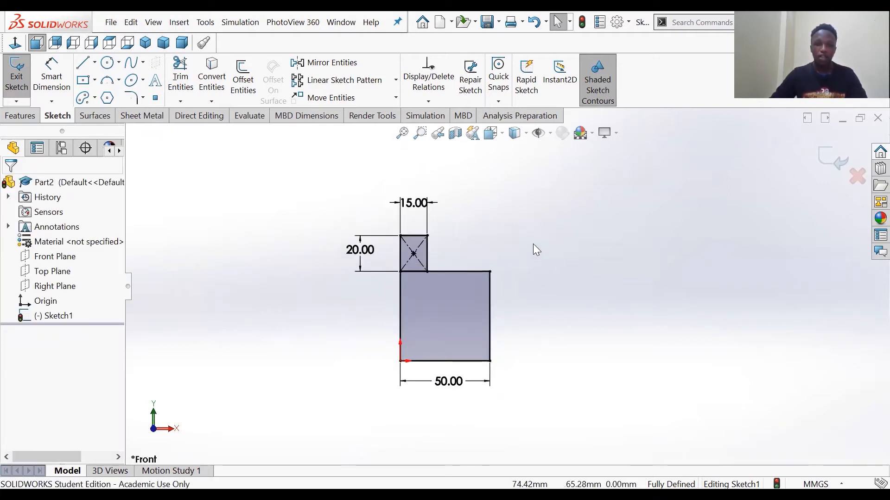
scroll(532, 244, "down", 1)
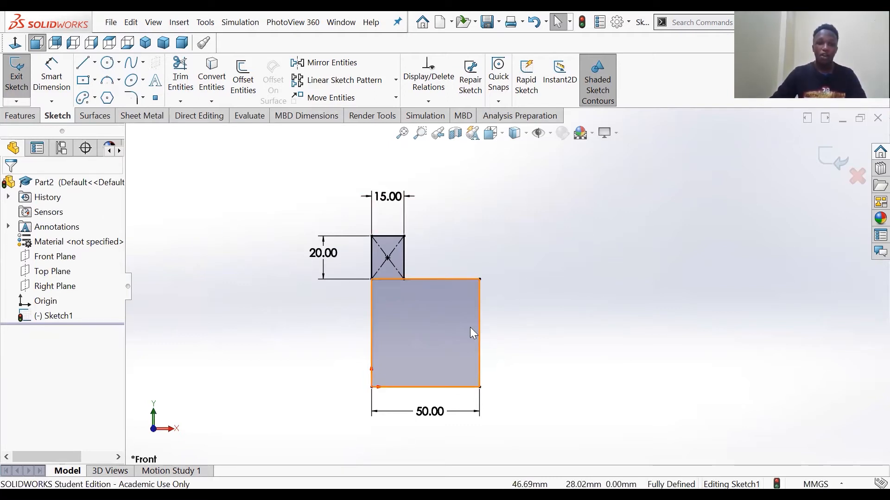
scroll(520, 331, "up", 1)
scroll(519, 331, "down", 1)
scroll(491, 287, "up", 1)
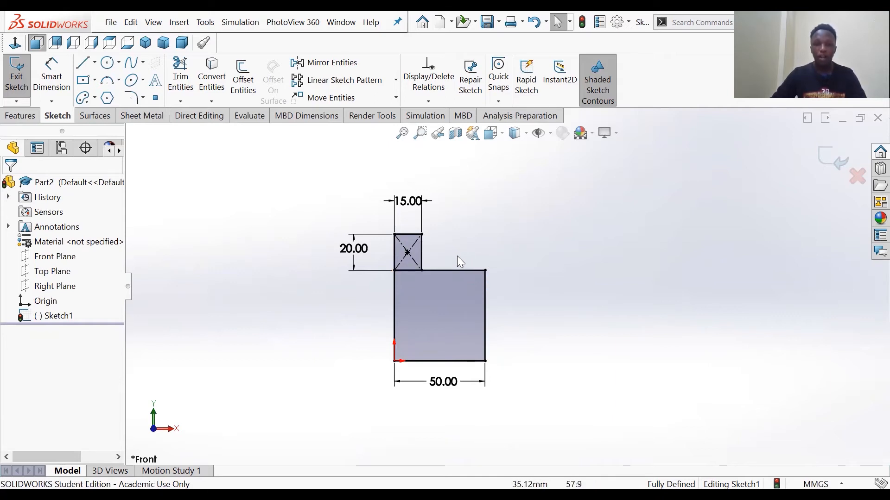
scroll(511, 238, "down", 1)
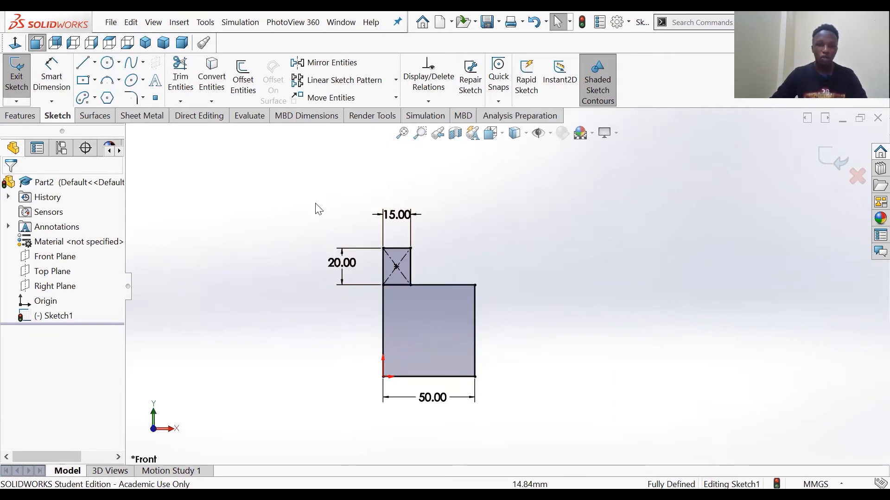
Step: Draw a vertical centerline about 93 mm long from the midpoint of the square's bottom edge, extending above the small rectangle
left_click(97, 63)
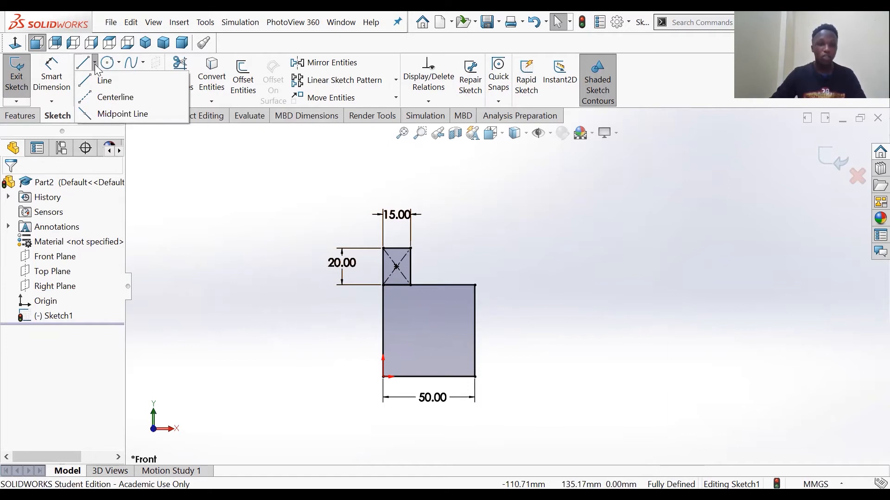
left_click(116, 97)
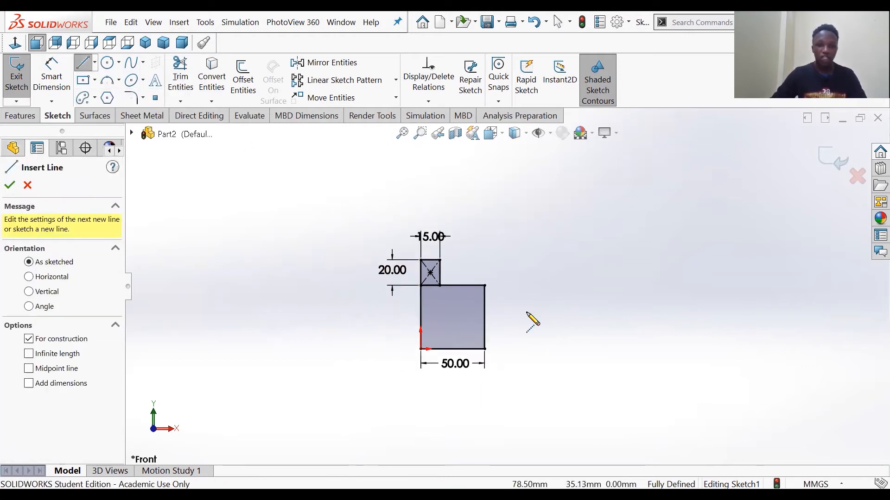
scroll(465, 282, "up", 3)
scroll(465, 282, "down", 3)
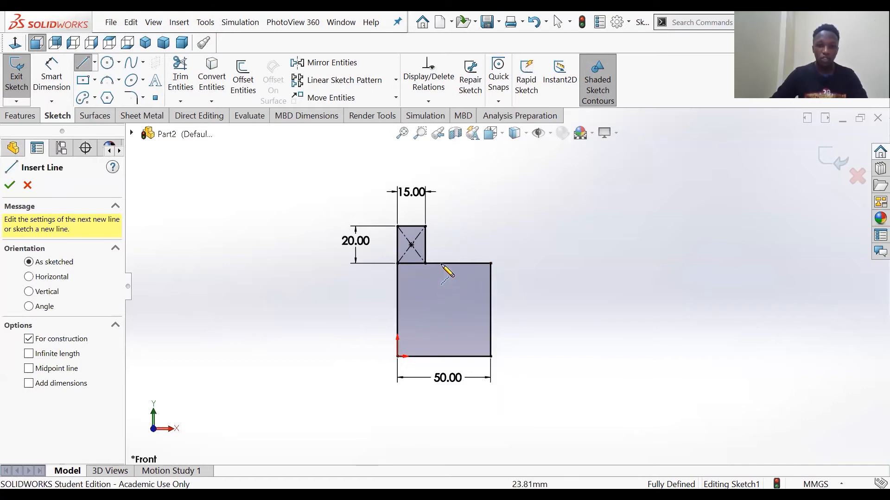
left_click(444, 357)
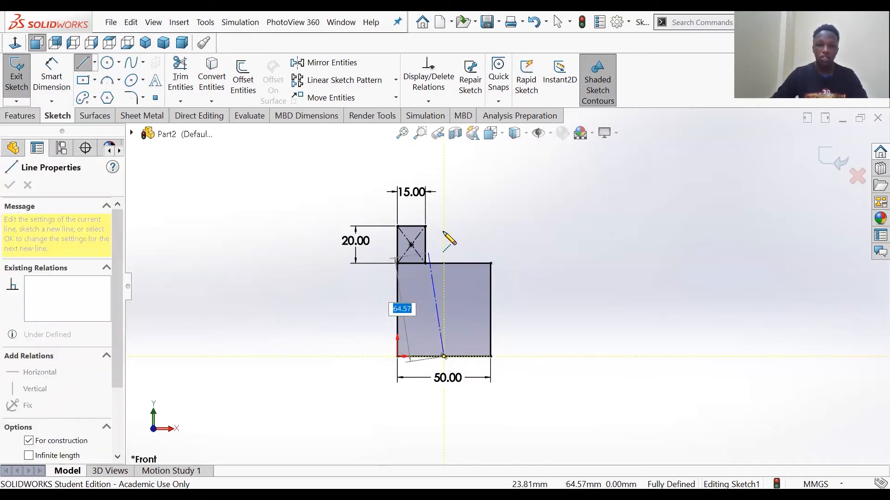
left_click(444, 183)
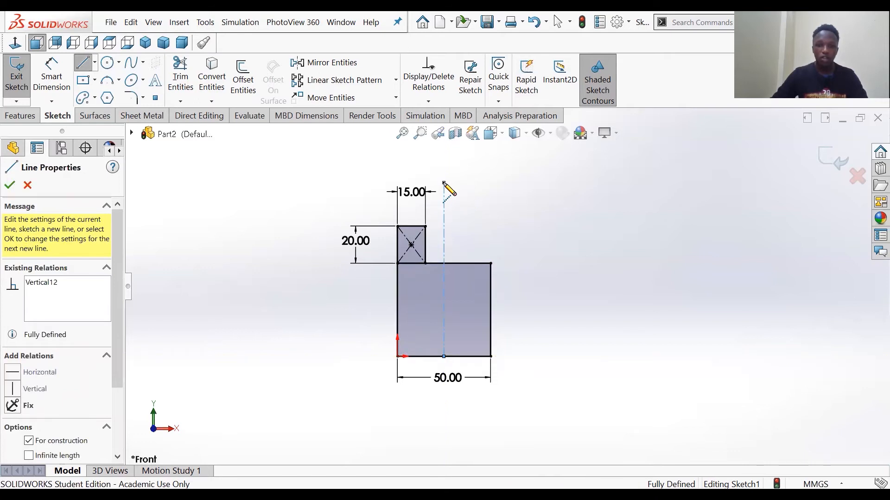
right_click(446, 184)
left_click(487, 193)
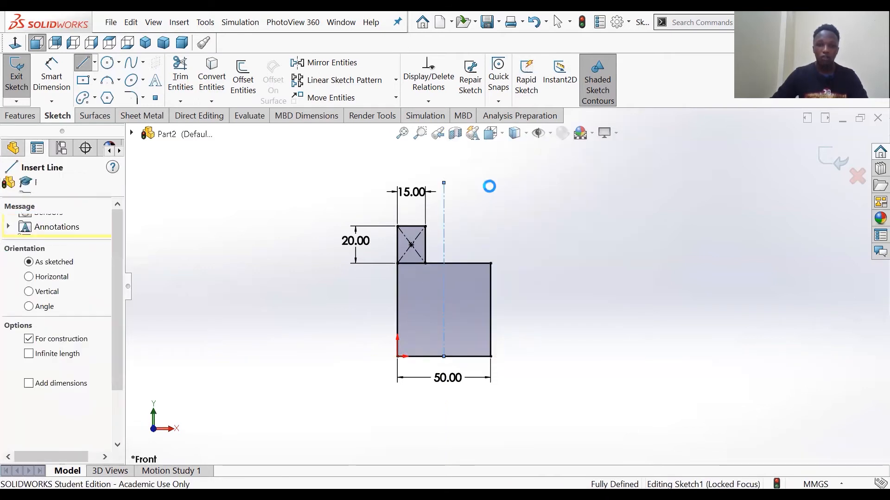
scroll(486, 267, "up", 2)
scroll(488, 266, "down", 1)
scroll(525, 248, "down", 1)
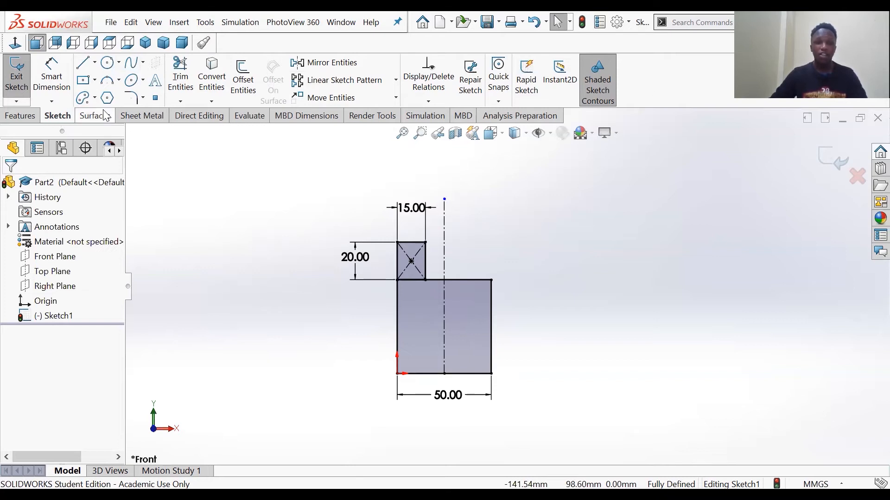
Step: Mirror the small rectangle's four sides about the vertical centerline, keeping the original
left_click(328, 66)
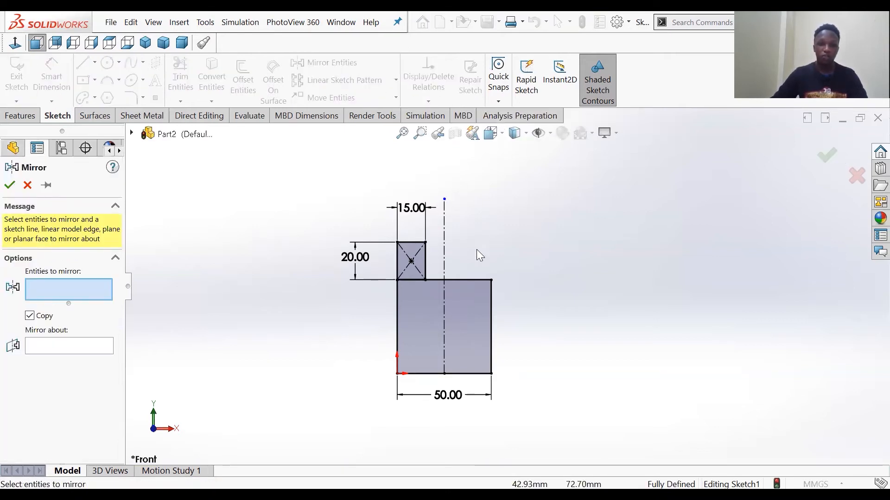
scroll(471, 269, "up", 1)
scroll(478, 276, "down", 1)
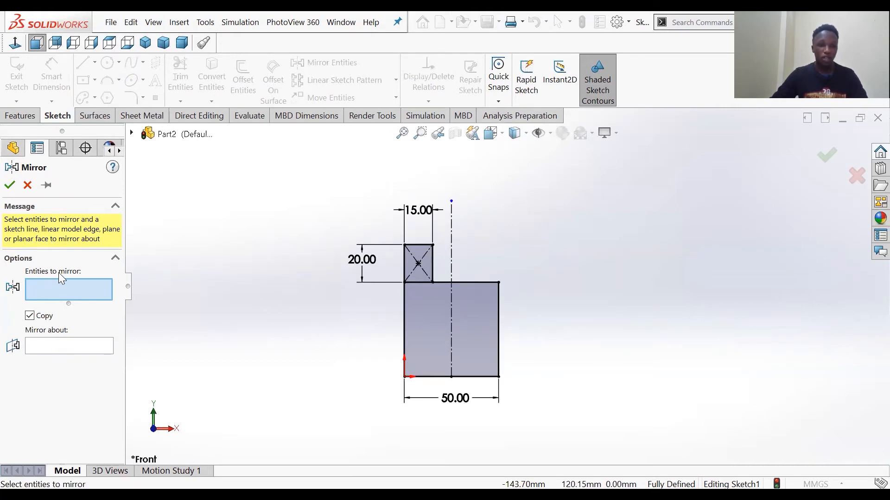
left_click(425, 265)
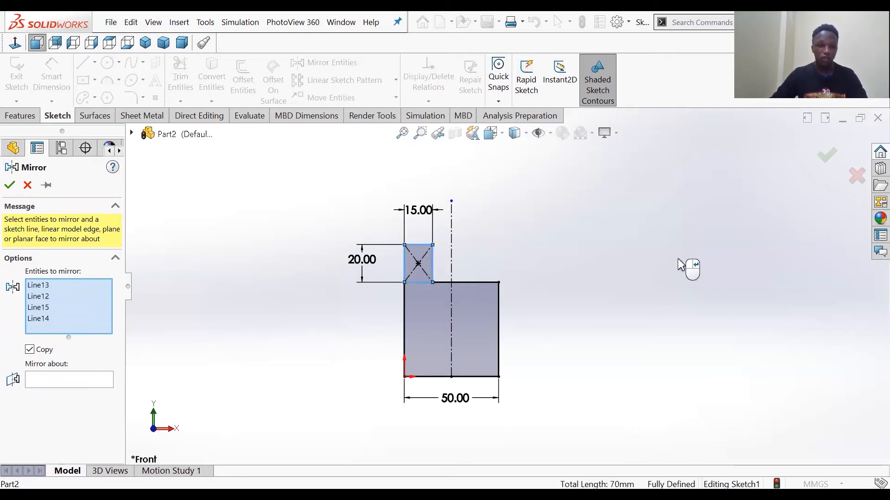
left_click(68, 381)
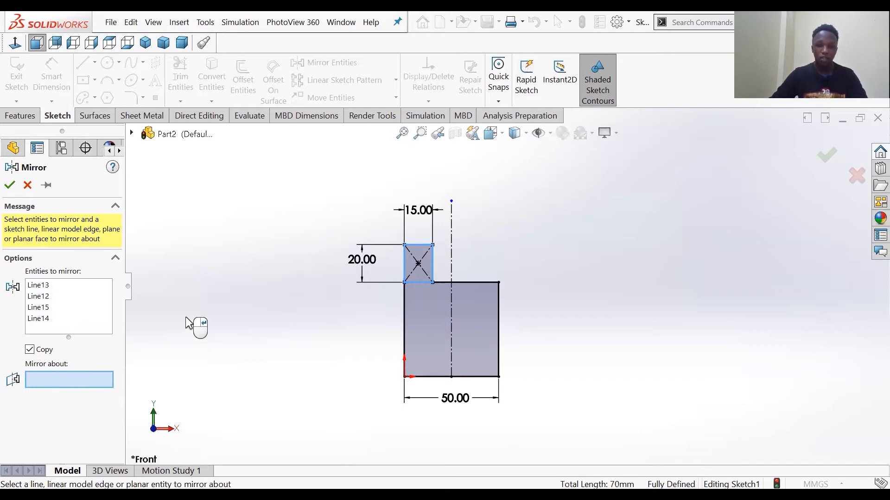
left_click(454, 226)
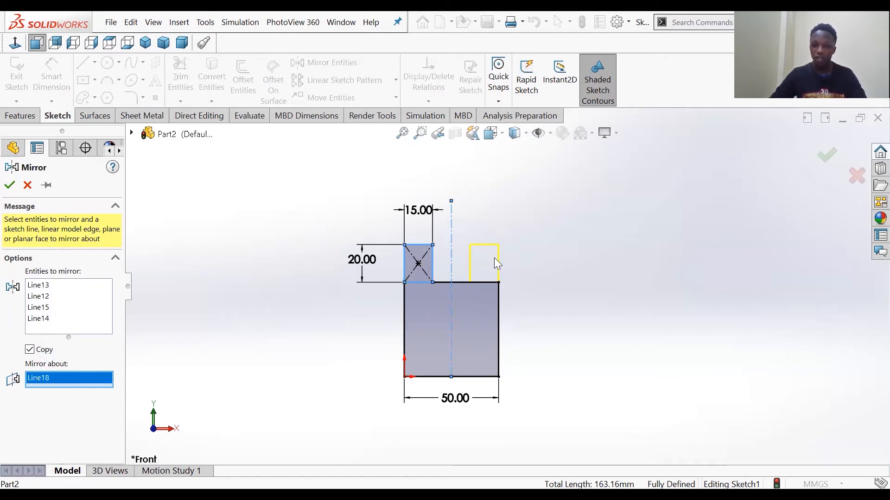
left_click(9, 185)
scroll(541, 285, "up", 3)
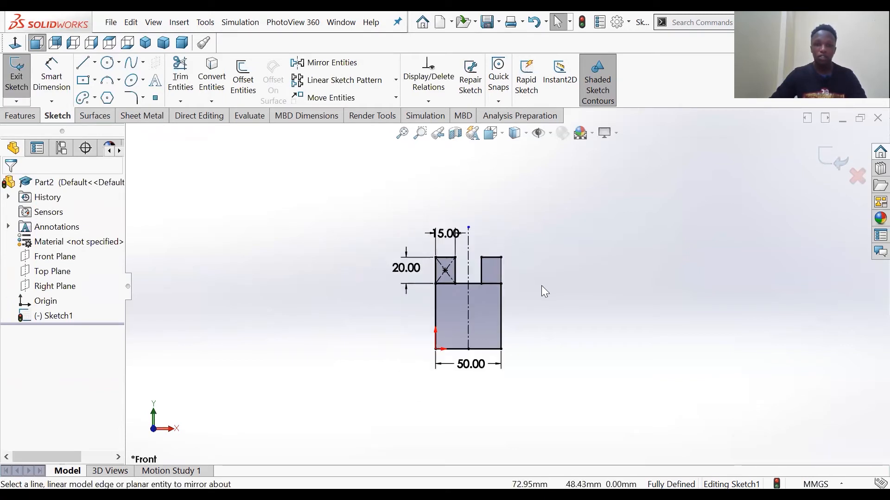
scroll(509, 312, "down", 2)
scroll(510, 306, "up", 3)
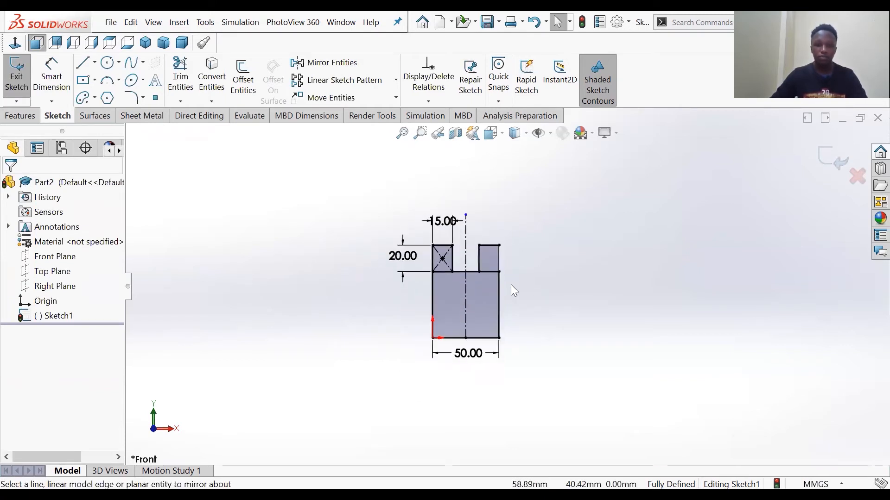
scroll(496, 276, "down", 3)
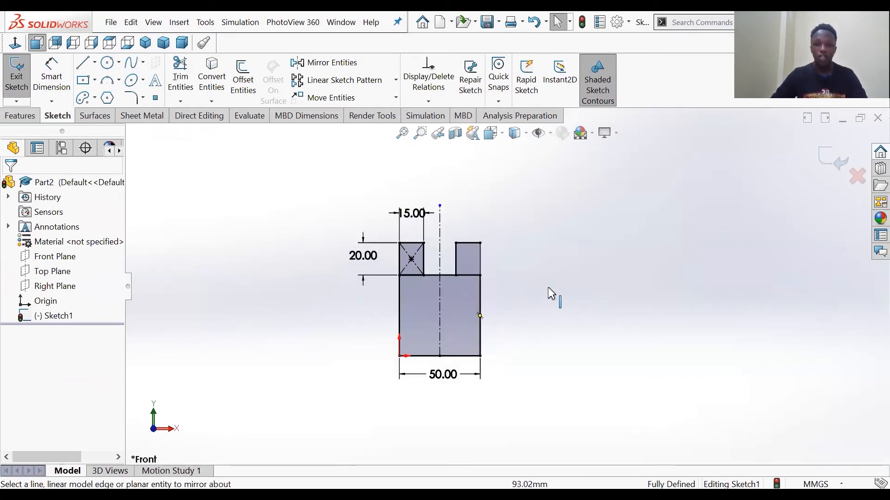
scroll(525, 258, "down", 1)
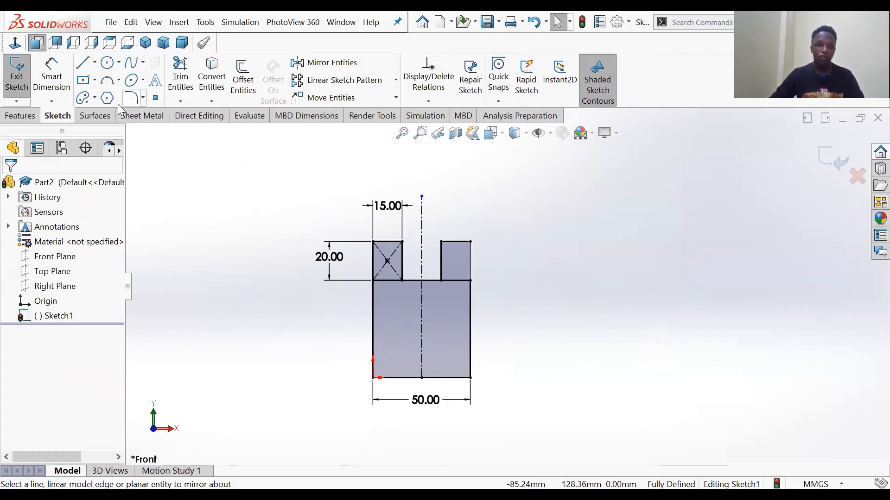
Step: Sketch a slightly tilted 3 Point Center Rectangle to the right of the square, centered at about X 139 mm, Y 60 mm
left_click(94, 63)
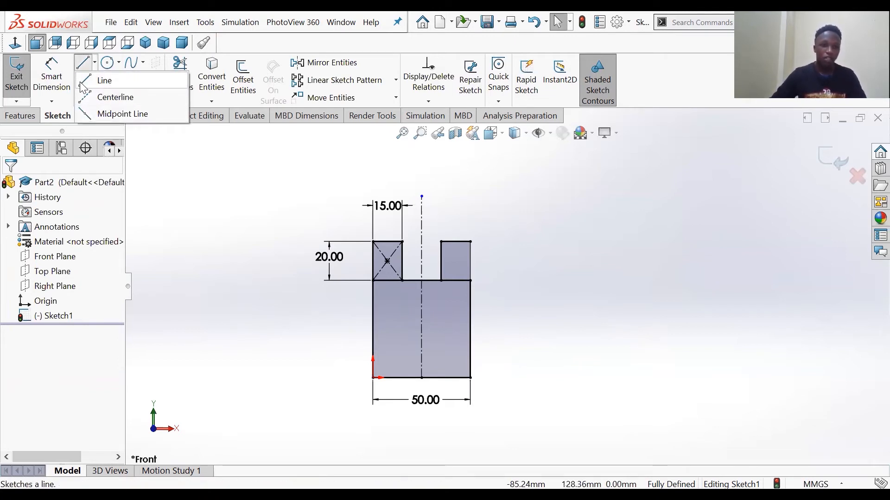
mouse_move(95, 85)
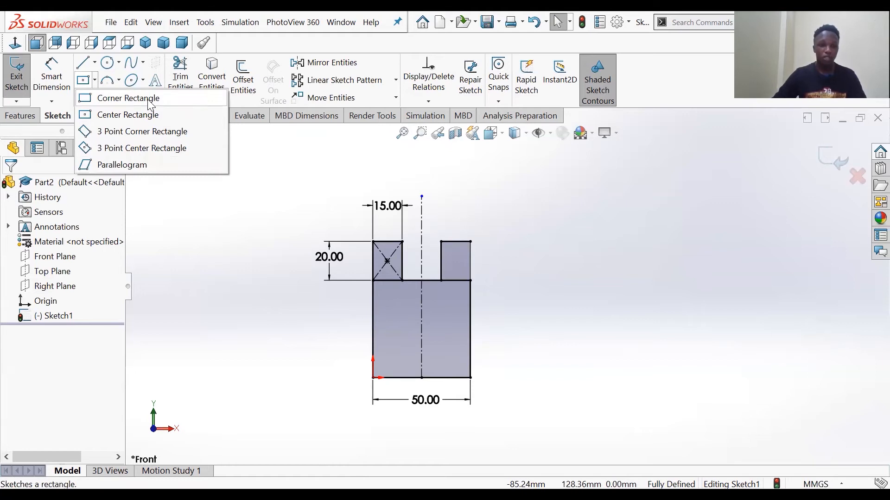
left_click(120, 149)
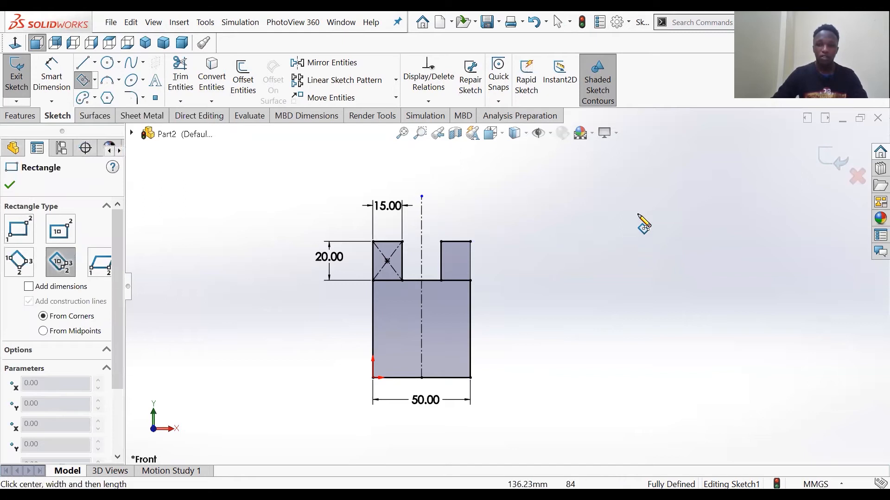
left_click(644, 261)
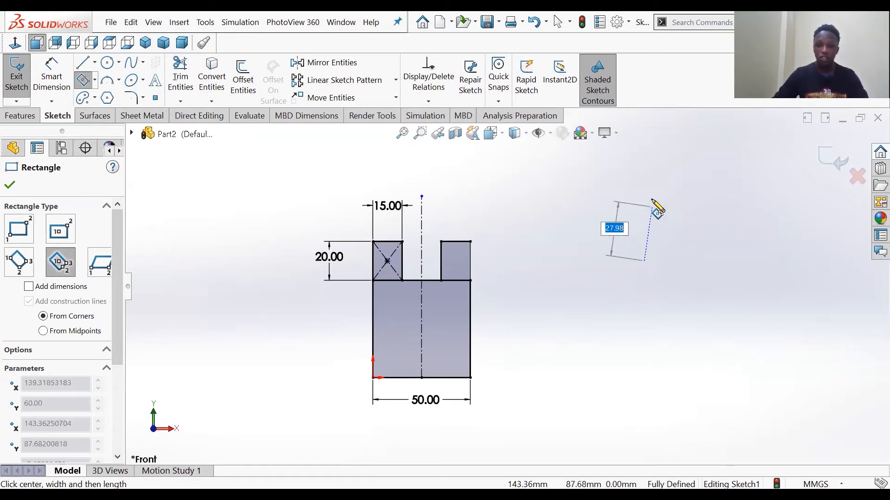
left_click(652, 200)
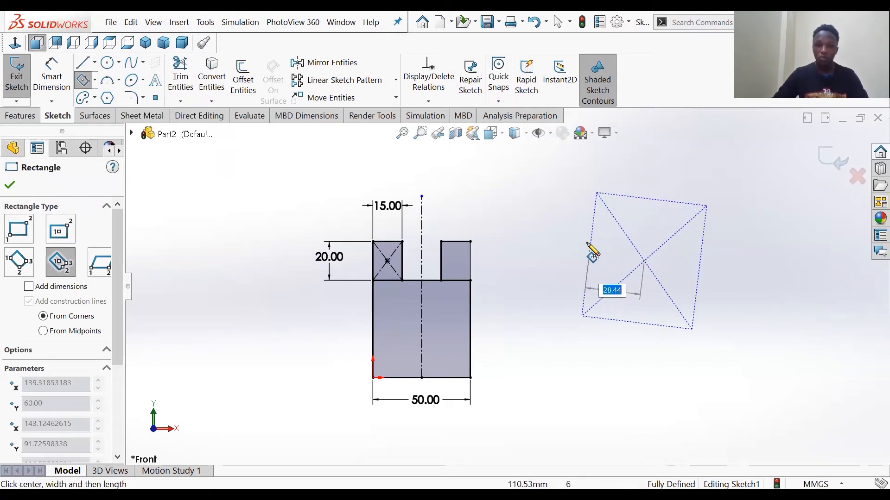
left_click(595, 194)
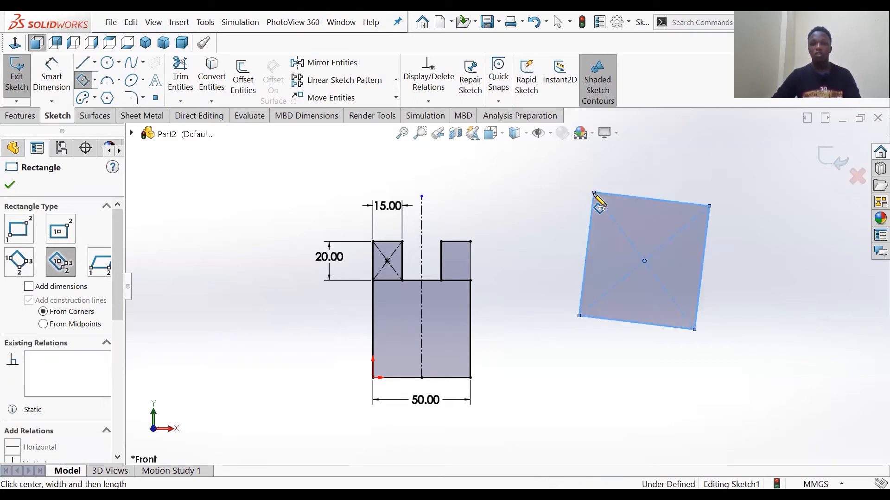
left_click(10, 185)
scroll(507, 287, "up", 1)
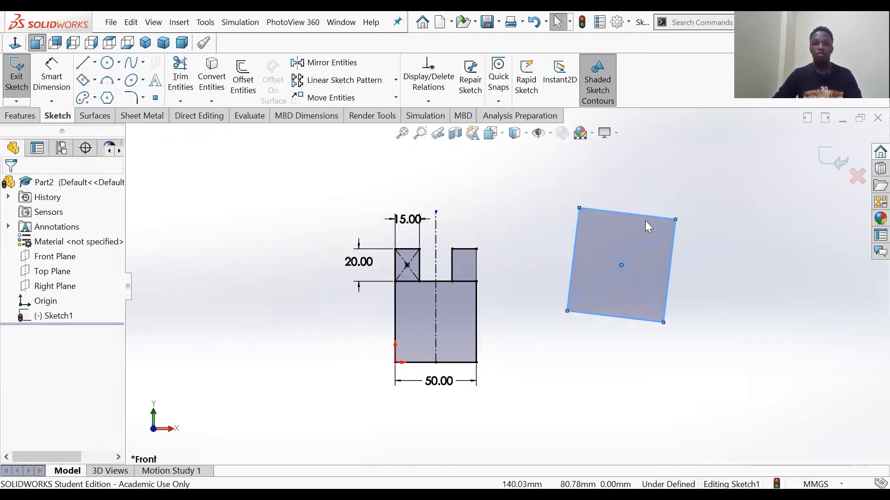
scroll(645, 220, "up", 1)
scroll(649, 226, "down", 1)
scroll(527, 309, "up", 1)
scroll(527, 310, "down", 1)
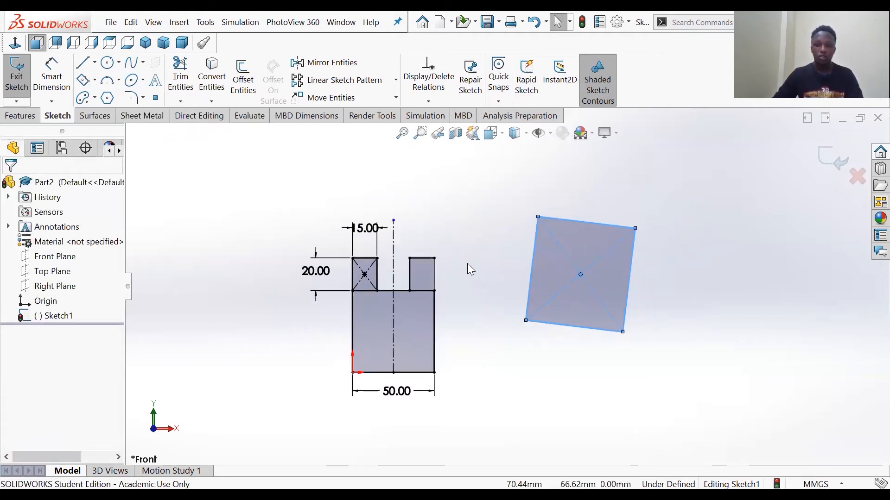
left_click(469, 268)
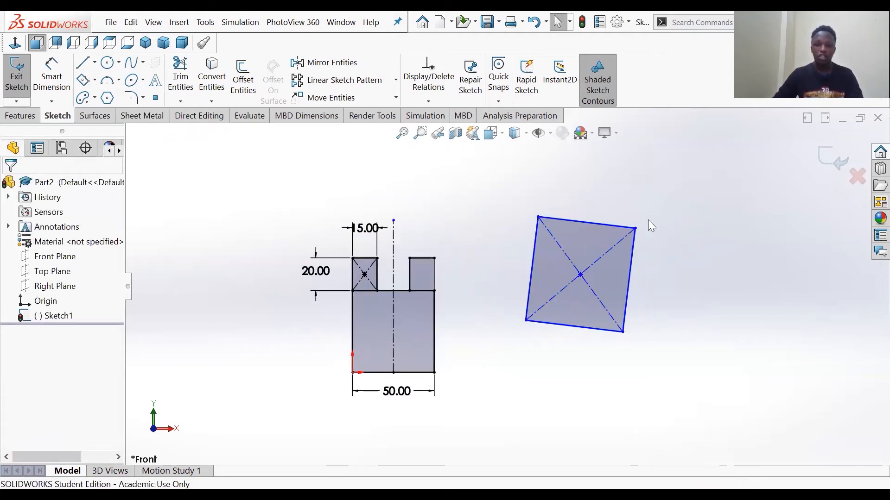
left_click(95, 80)
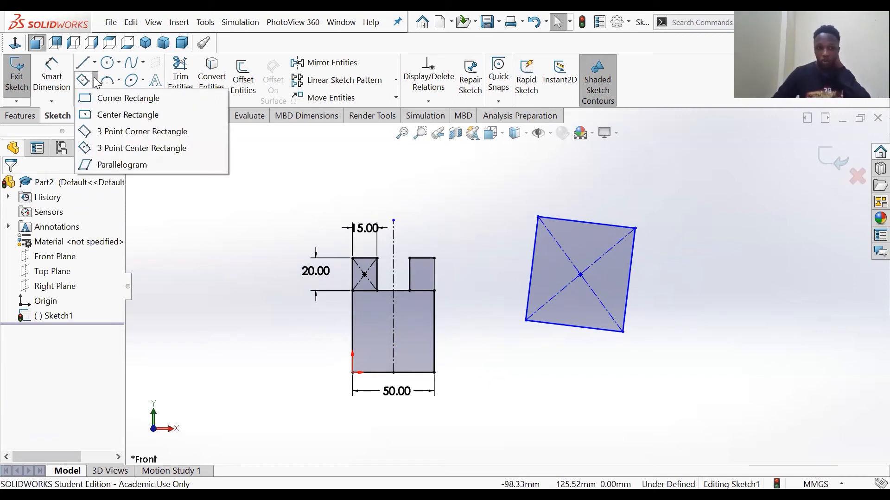
left_click(118, 81)
left_click(613, 187)
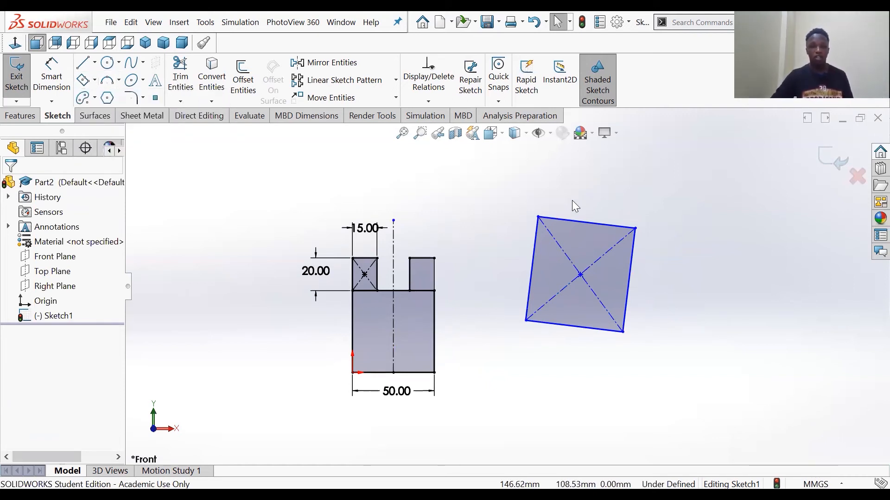
left_click(95, 81)
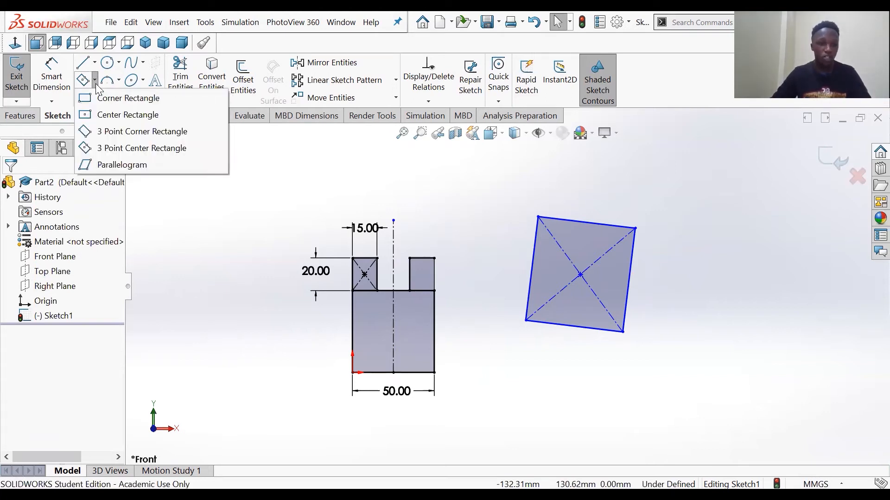
left_click(95, 84)
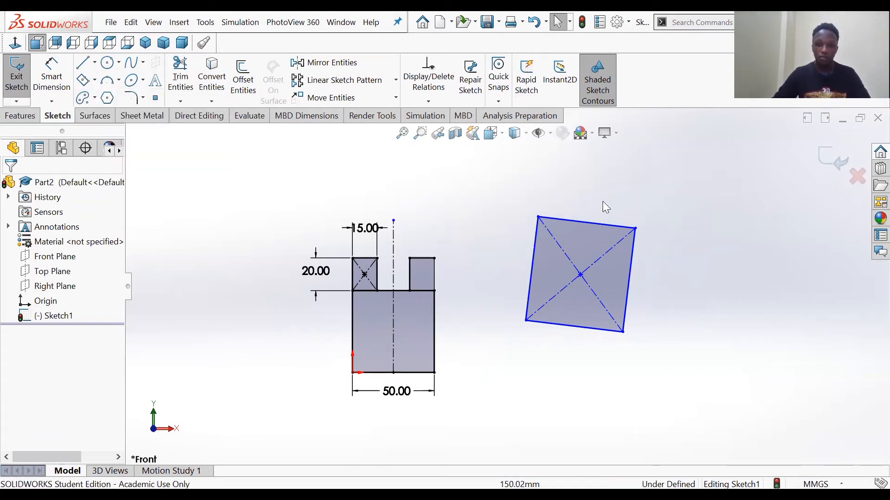
left_click(558, 230)
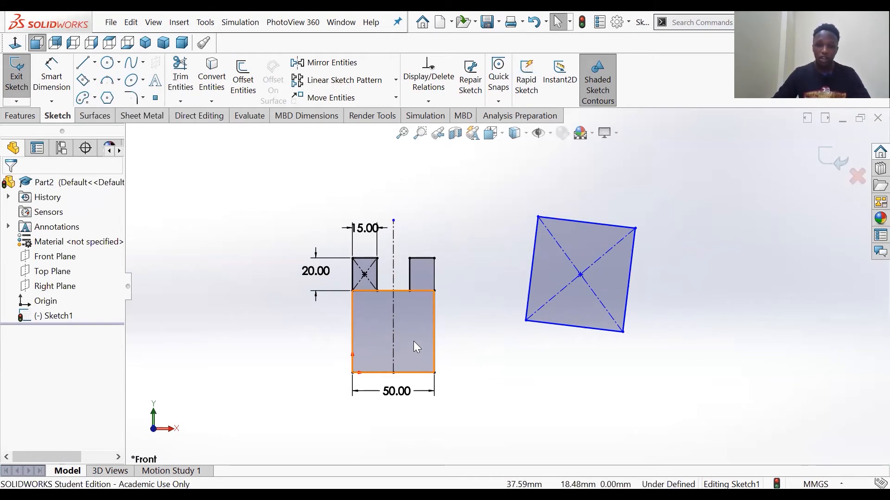
Step: Delete the tilted rectangle's four sides and its two construction diagonals
left_click(590, 237)
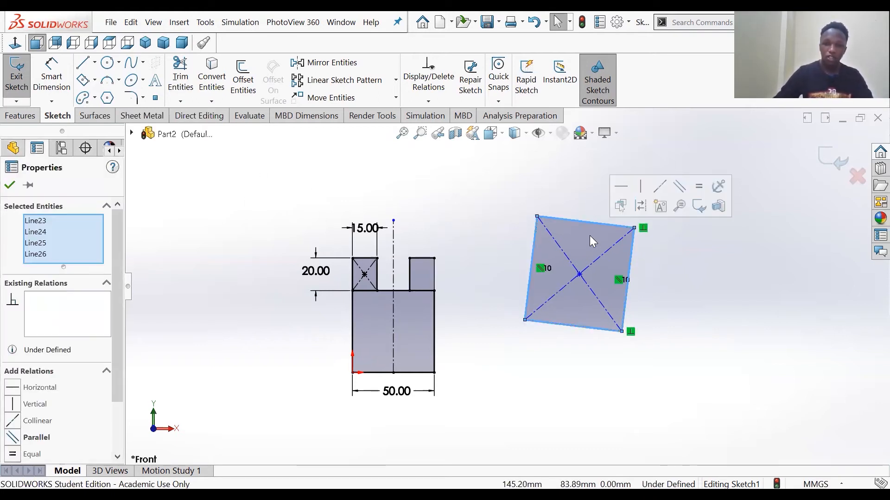
key("Delete")
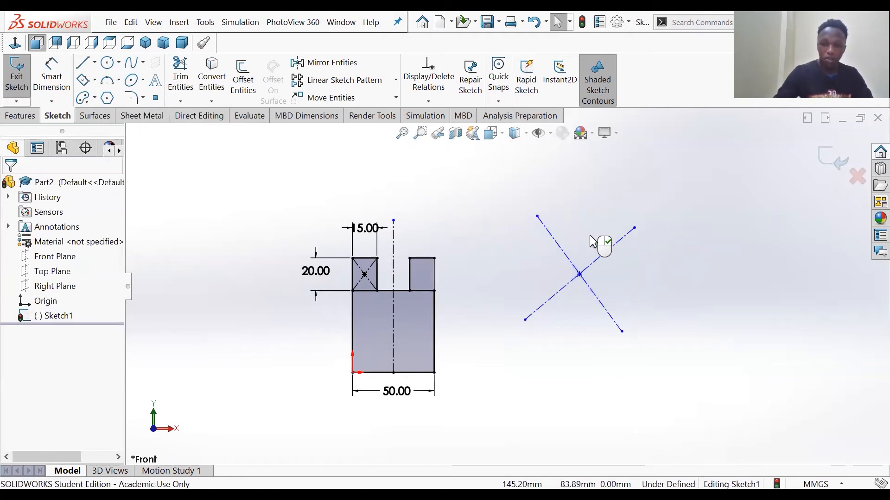
left_click(565, 257)
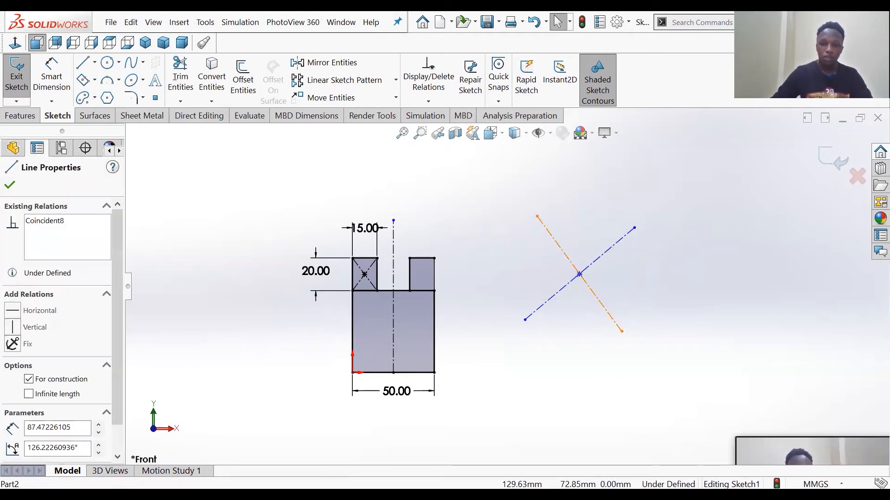
left_click(622, 238, "ctrl")
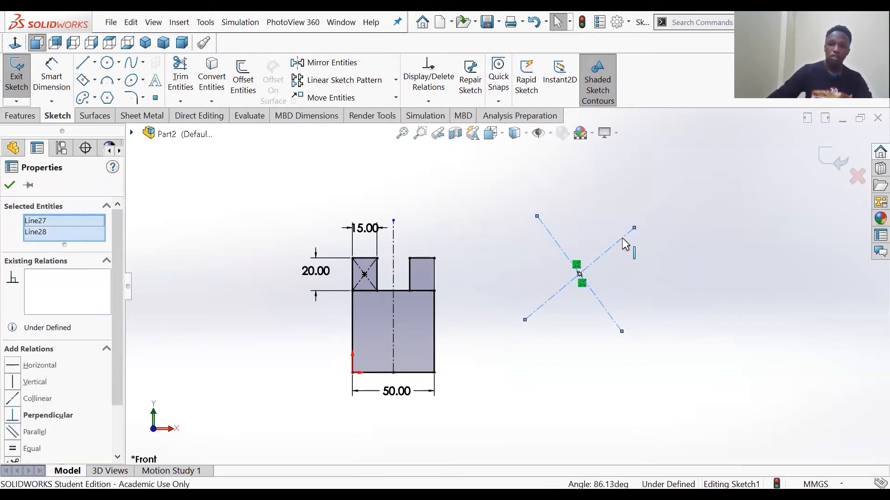
key("Delete")
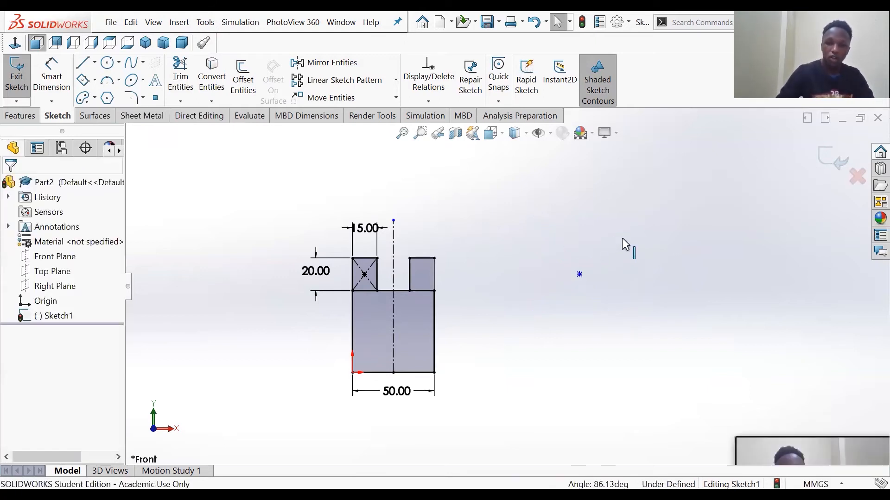
Step: Delete the leftover center point of the removed tilted rectangle, to the right of the square
left_click(579, 275)
key("Delete")
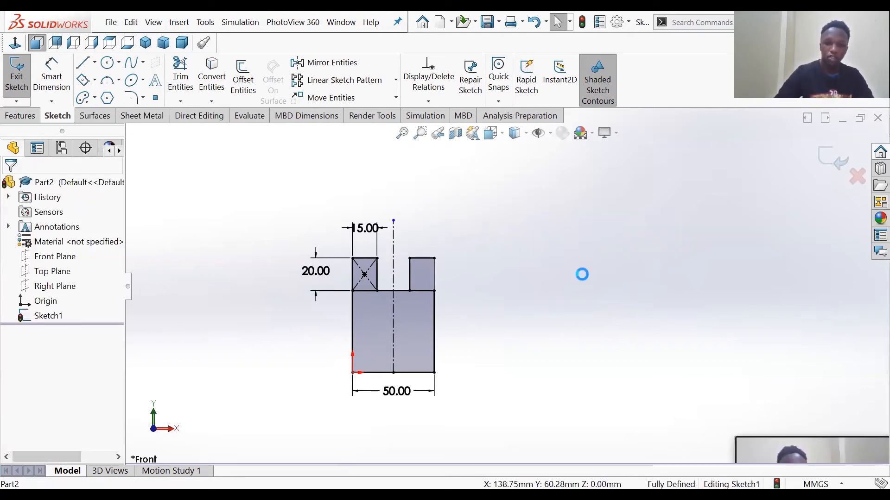
scroll(510, 269, "up", 5)
scroll(491, 267, "down", 2)
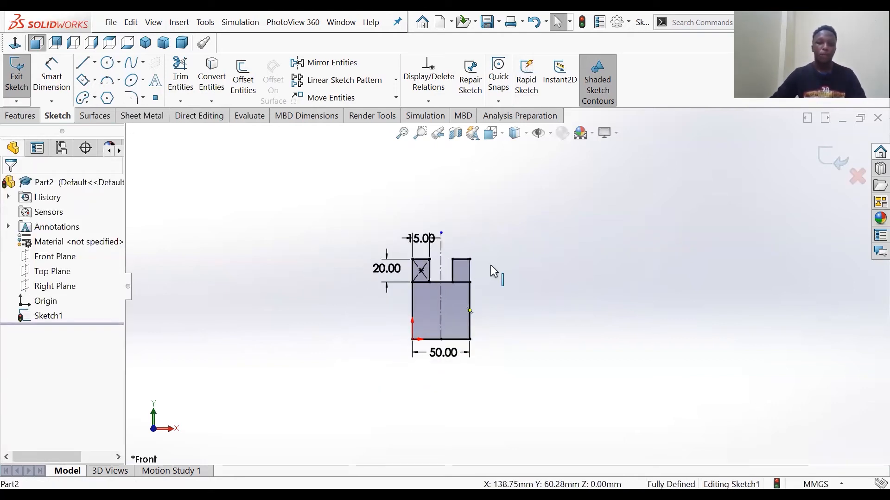
scroll(511, 299, "down", 1)
scroll(595, 261, "up", 4)
scroll(571, 269, "down", 4)
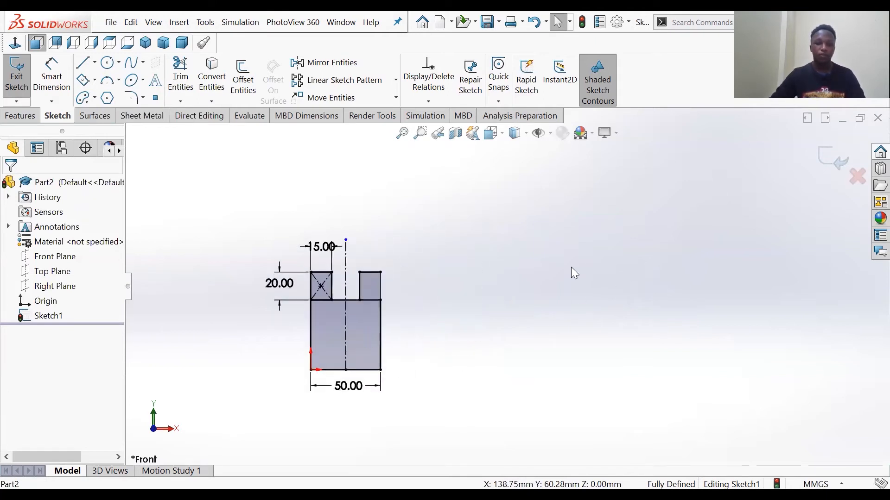
scroll(441, 278, "up", 2)
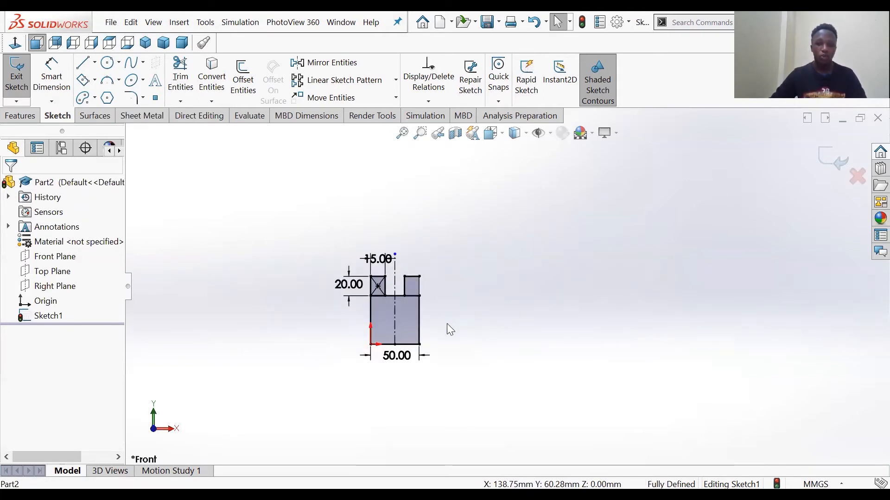
scroll(443, 324, "down", 2)
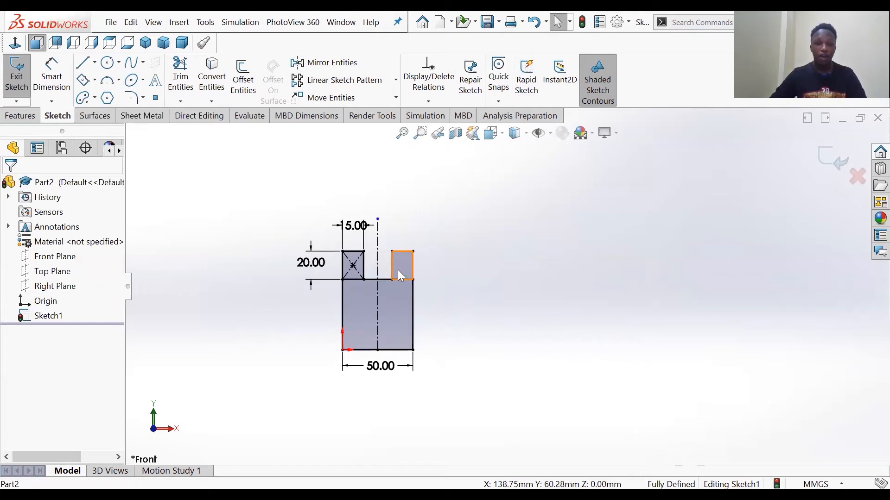
scroll(431, 282, "up", 1)
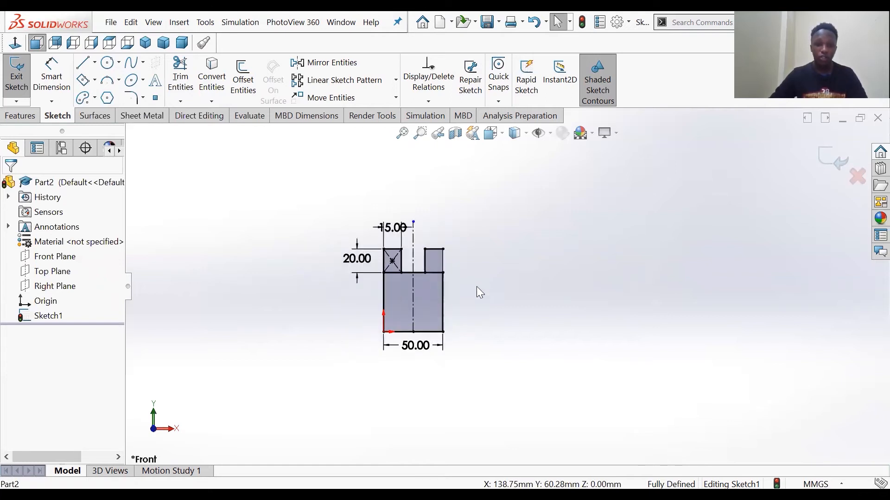
scroll(481, 265, "down", 2)
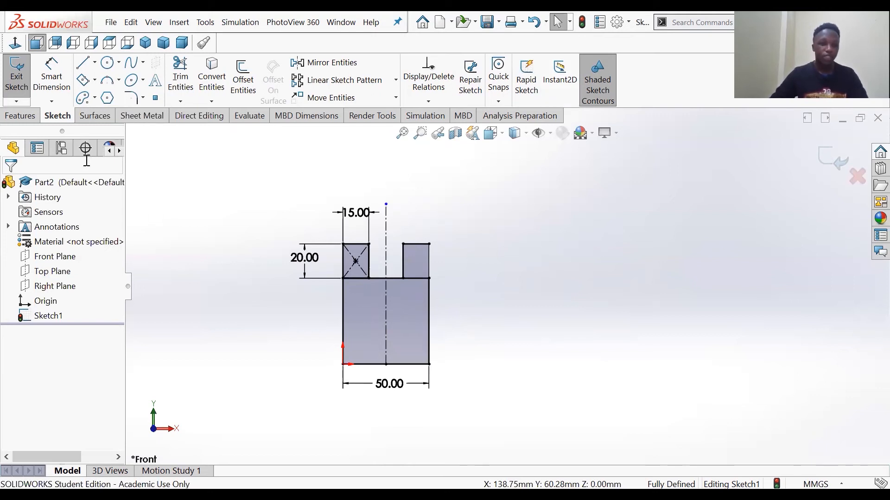
Step: Draw a center-point circle about 32 mm in diameter inside the square, centered on the vertical centerline about 24 mm above the bottom edge
left_click(119, 63)
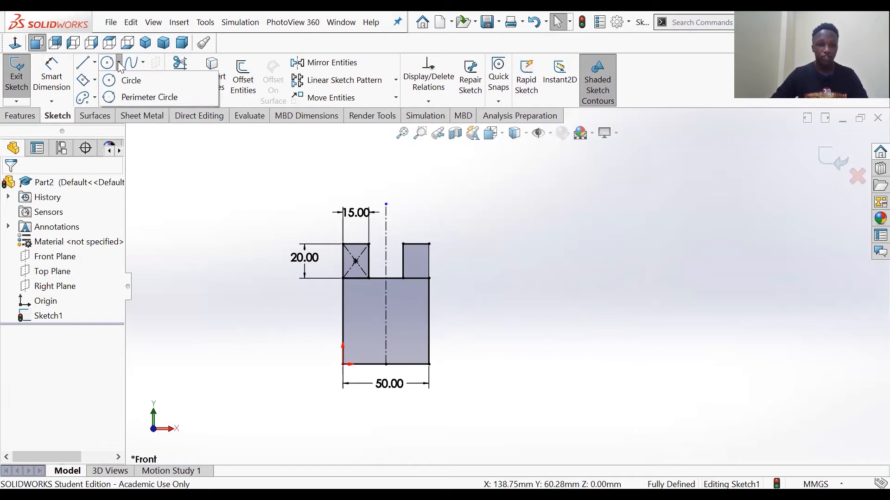
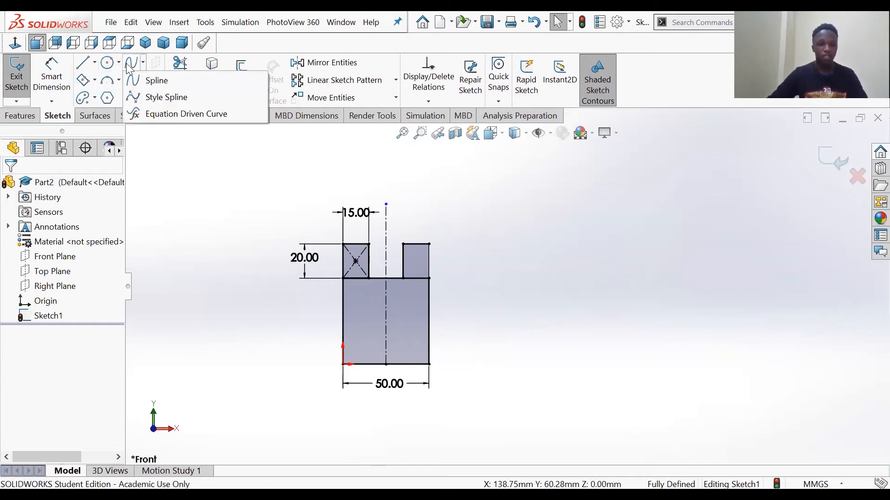
left_click(128, 82)
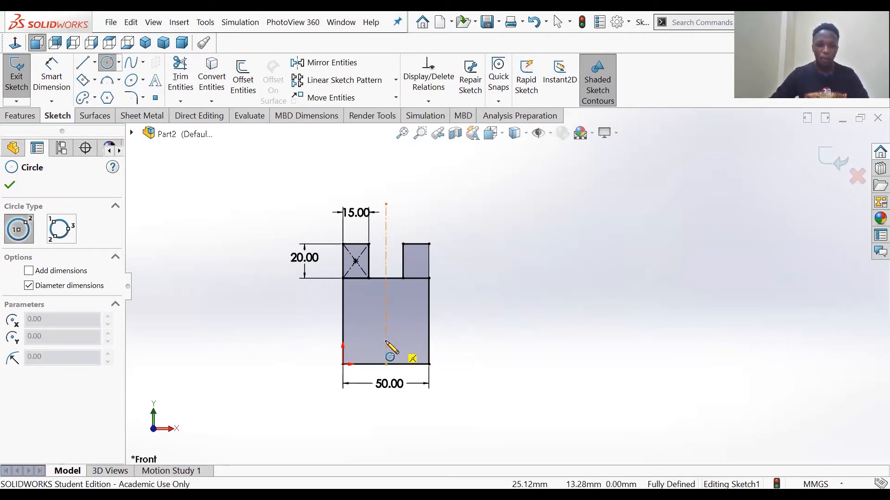
scroll(392, 350, "down", 1)
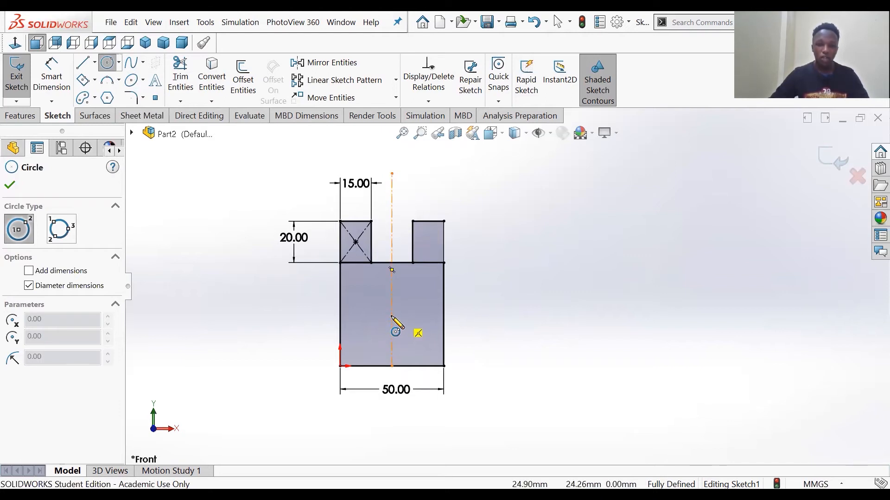
left_click(391, 316)
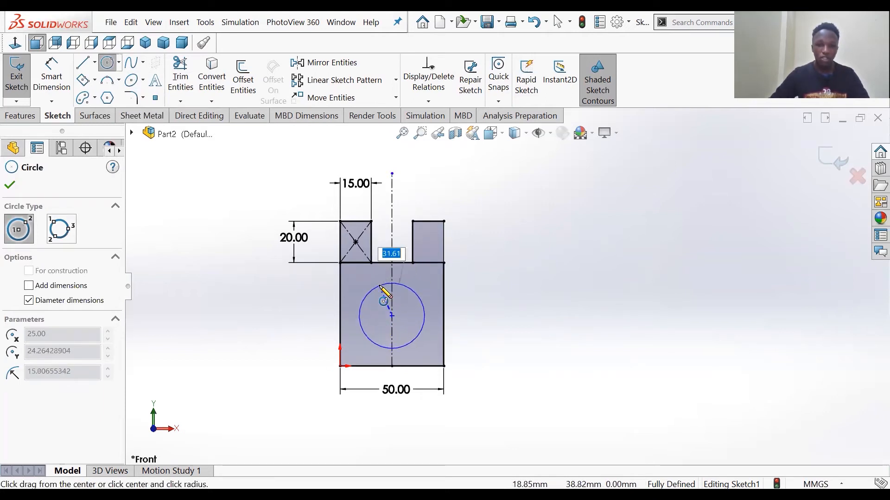
left_click(380, 287)
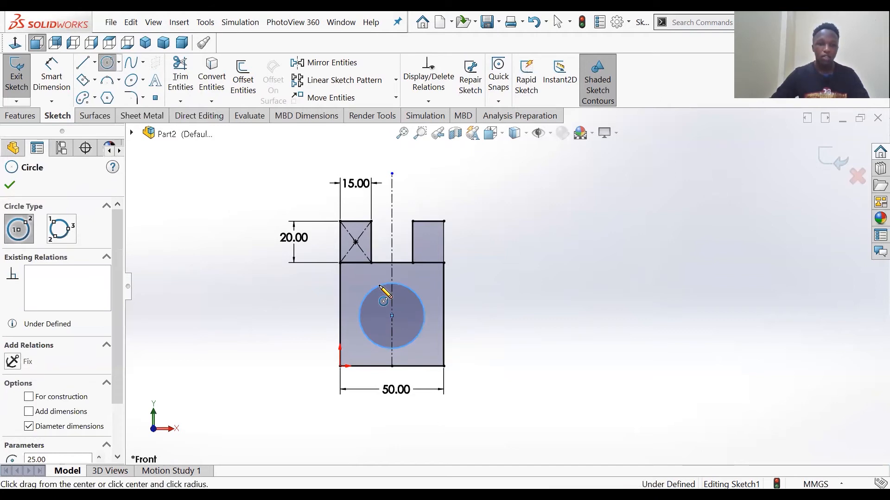
right_click(380, 287)
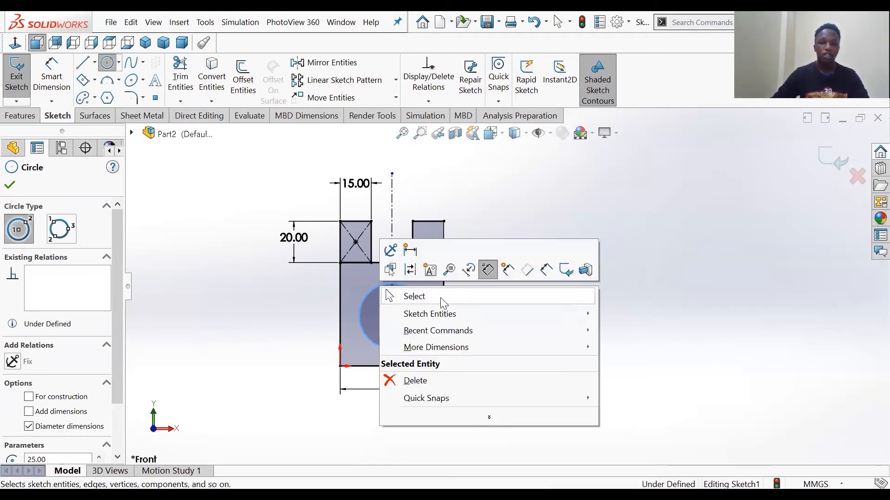
left_click(440, 298)
Step: Add a diameter dimension to the circle, placed outside the square, and open its value for editing
scroll(488, 288, "up", 2)
scroll(487, 299, "up", 2)
scroll(542, 261, "up", 1)
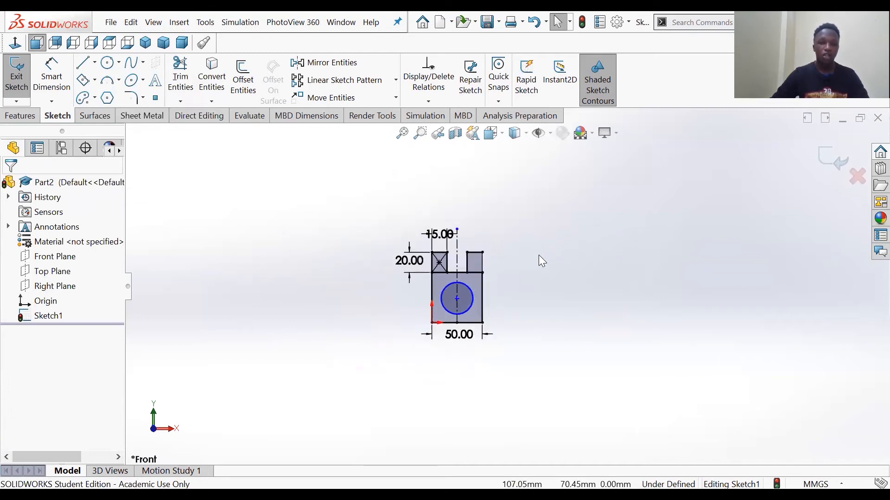
scroll(533, 269, "down", 2)
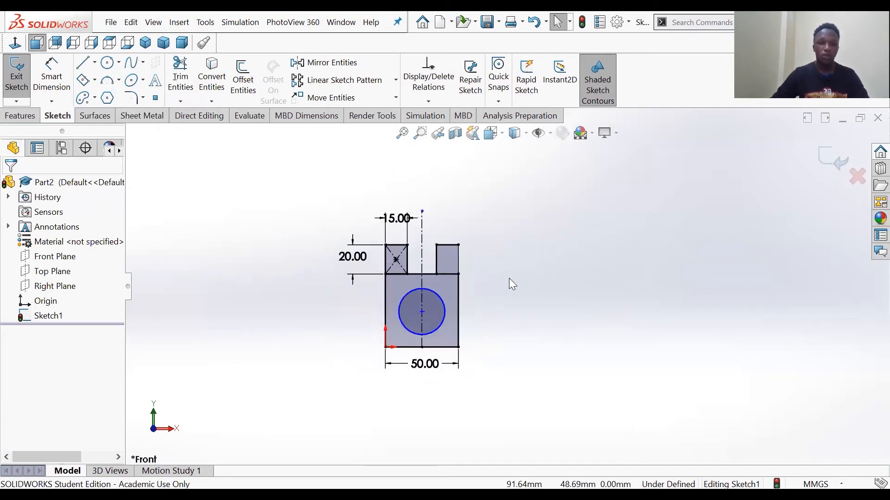
left_click(51, 75)
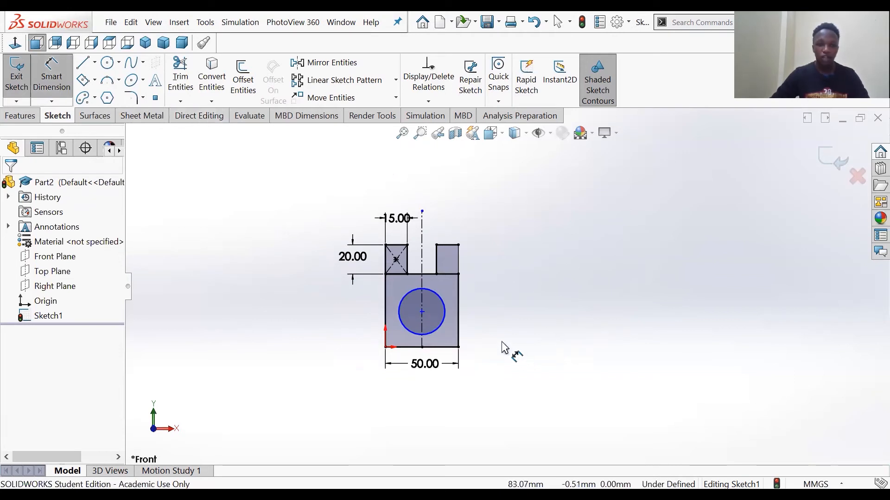
scroll(484, 326, "down", 1)
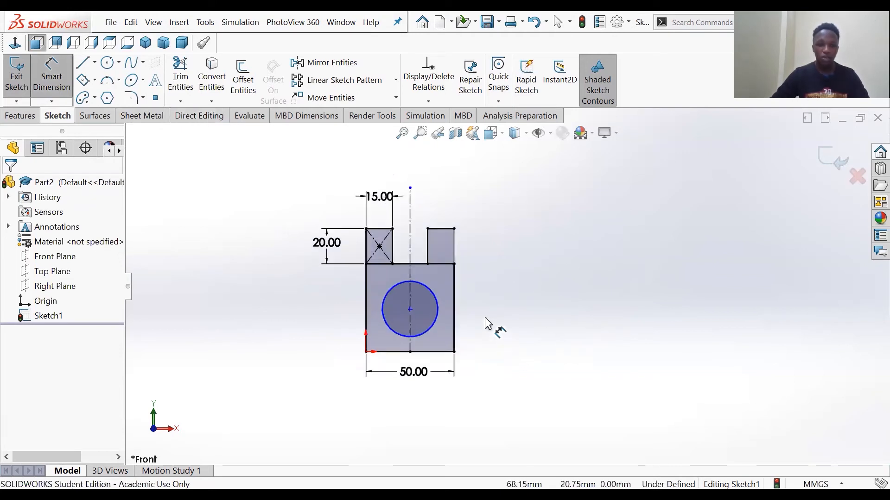
left_click(387, 324)
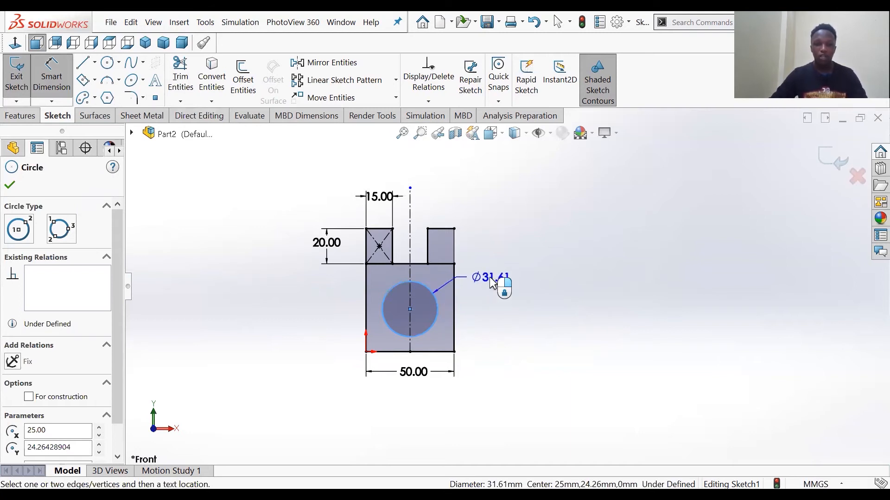
left_click(492, 282)
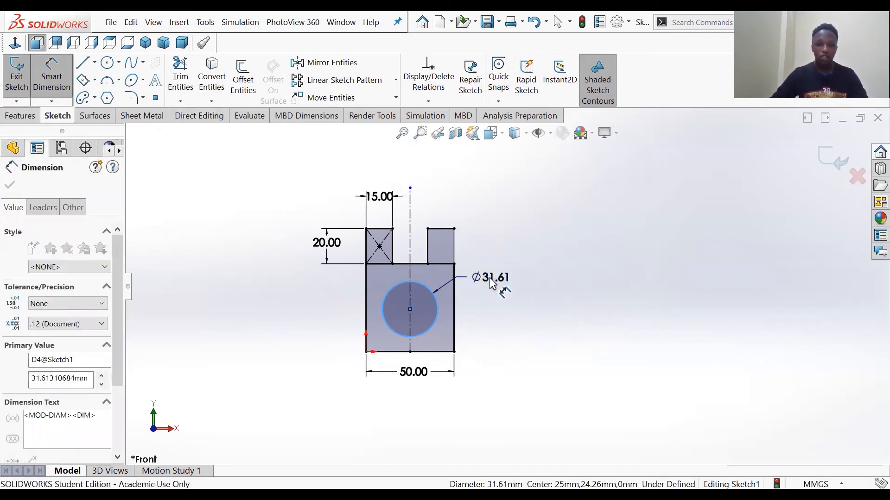
left_click(493, 283)
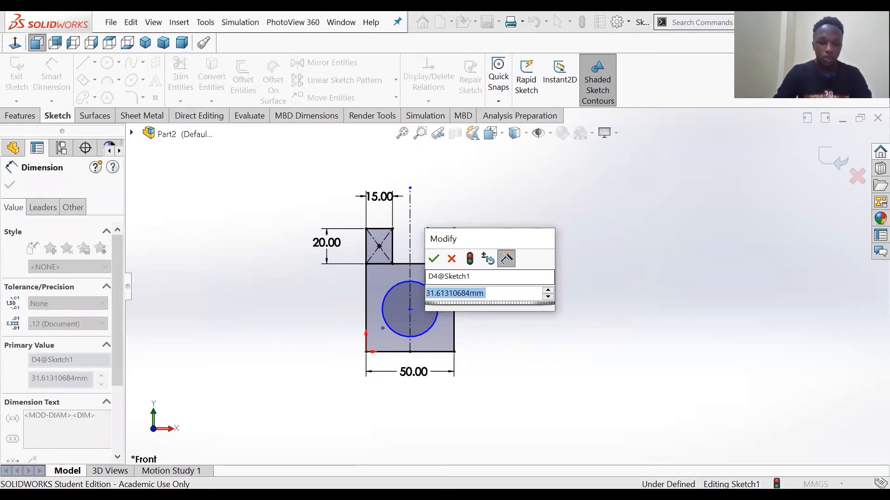
Step: Set the diameter of the circle in the main square to 30 mm and finish dimensioning
type("30")
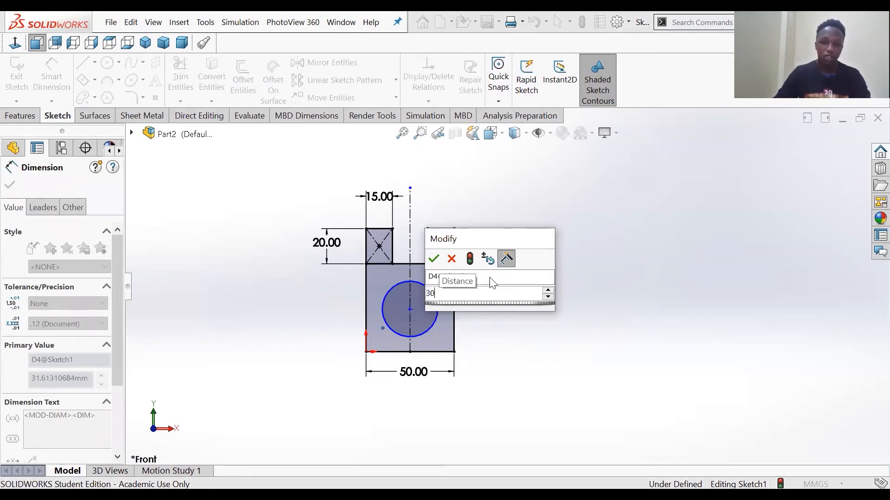
key("Return")
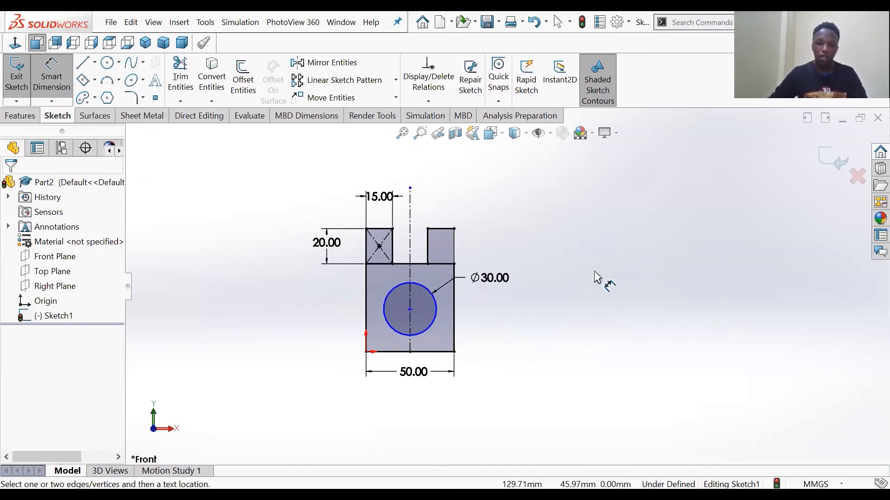
left_click(59, 77)
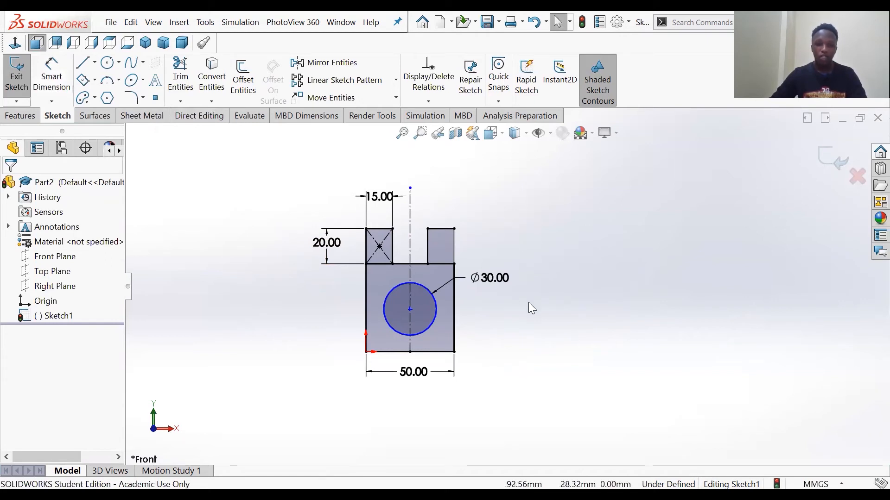
Step: Delete the coincident relation on the circle's centre point and move the circle slightly off the centreline, to about X 24.38, Y 27.70 mm
scroll(529, 304, "up", 3)
scroll(528, 296, "down", 3)
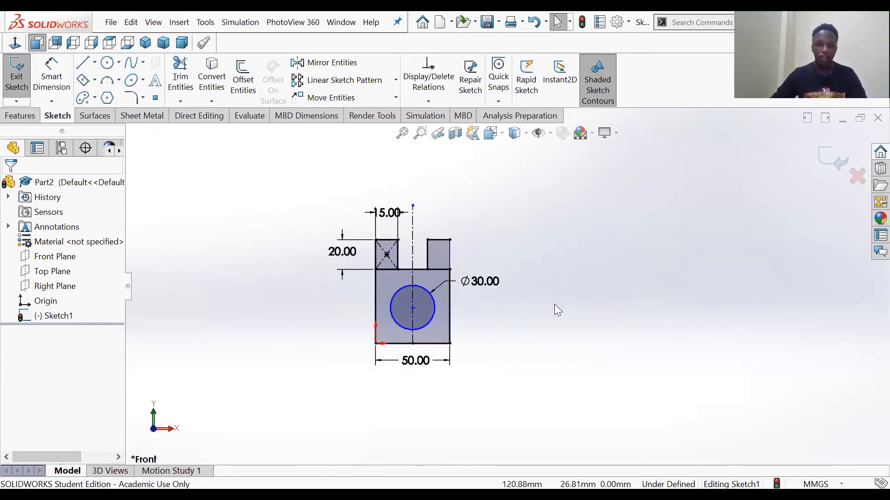
left_click(431, 297)
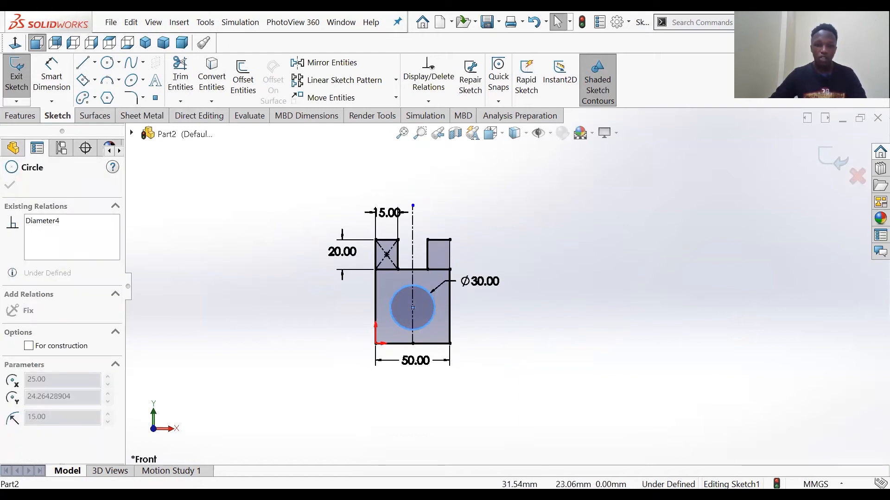
left_click(546, 306)
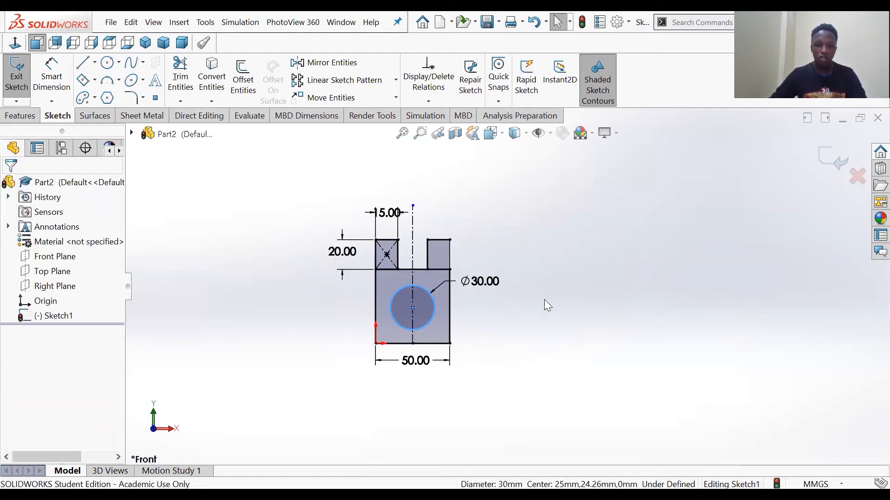
left_click(412, 307)
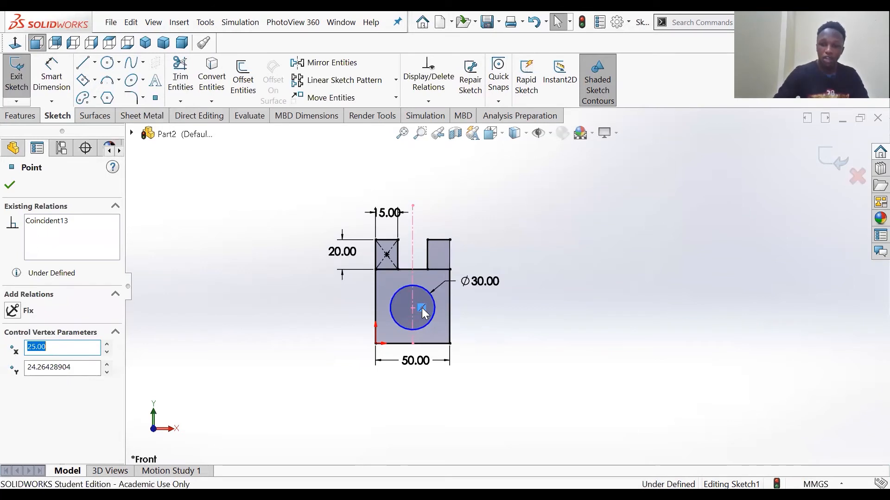
key("Delete")
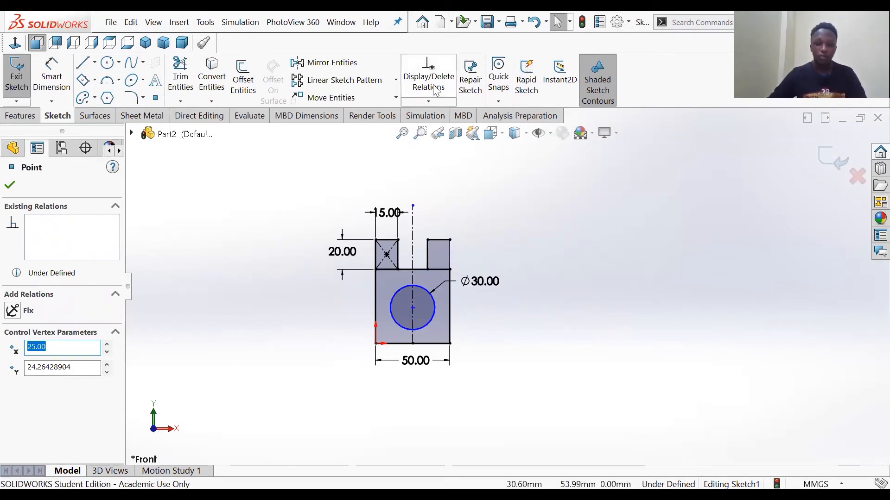
mouse_move(421, 301)
left_mouse_down()
mouse_move(410, 323)
mouse_move(405, 308)
mouse_move(425, 293)
mouse_move(420, 299)
left_mouse_up()
left_click(573, 334)
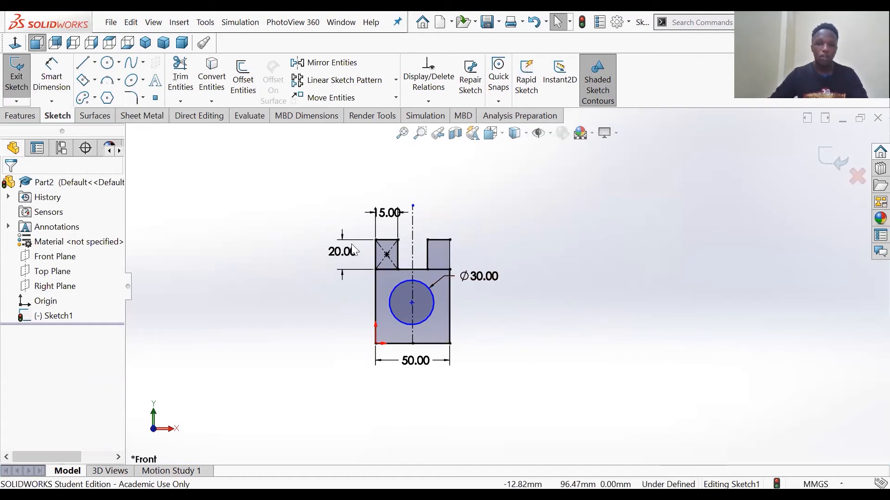
Step: Add a Vertical relation between the circle's centre point and the midpoint of the square's bottom edge
left_click(412, 303)
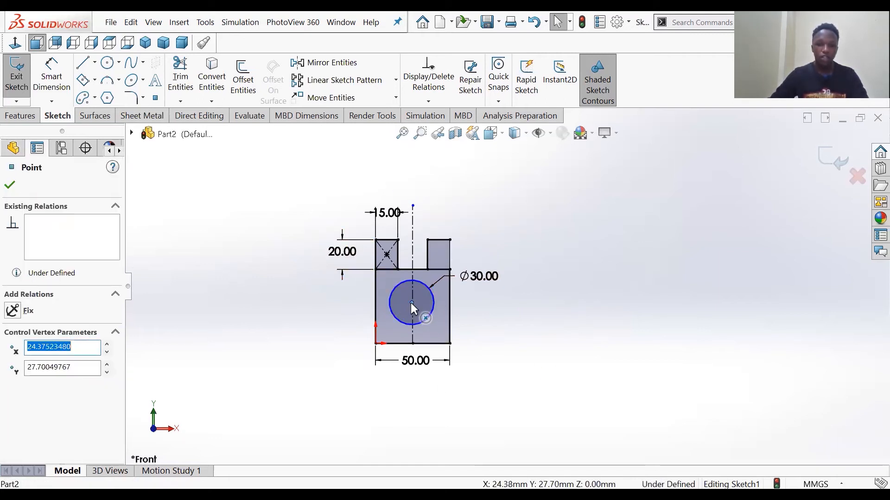
left_click(412, 343, "ctrl")
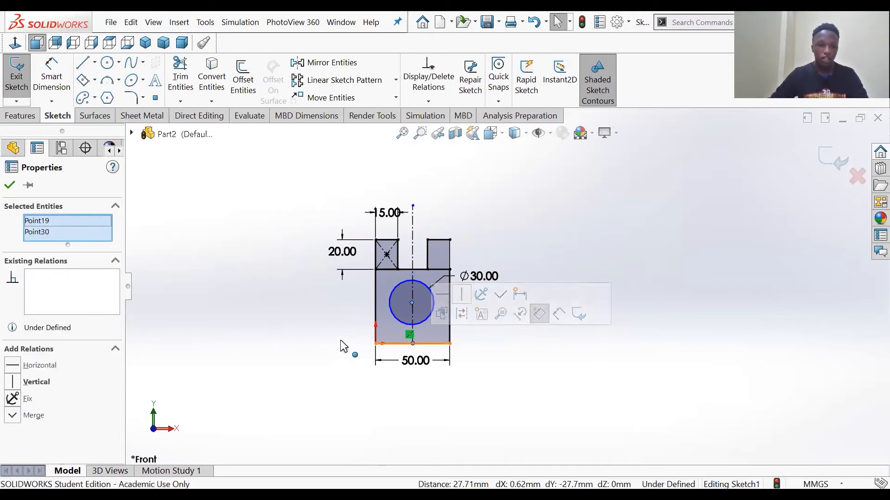
left_click(13, 383)
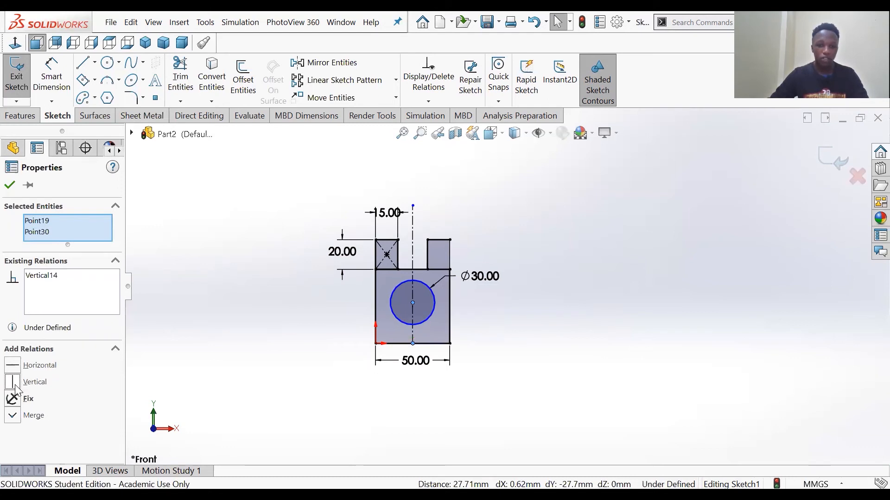
left_click(522, 315)
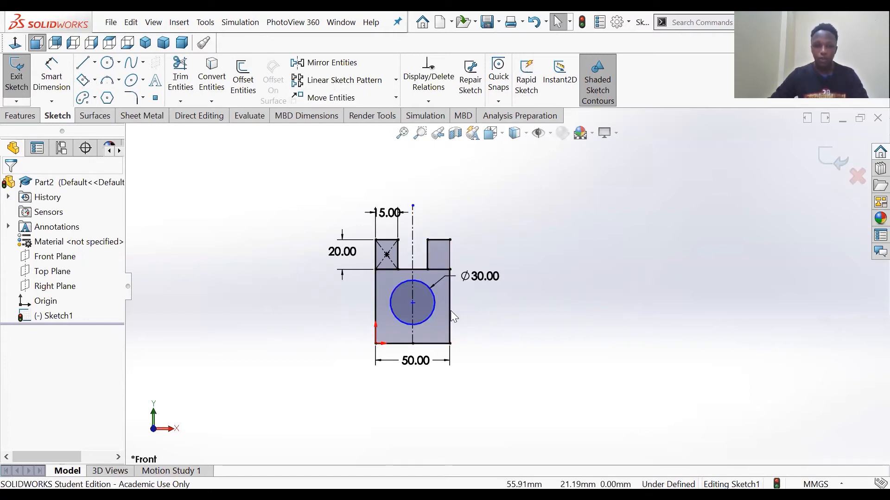
left_click(413, 302)
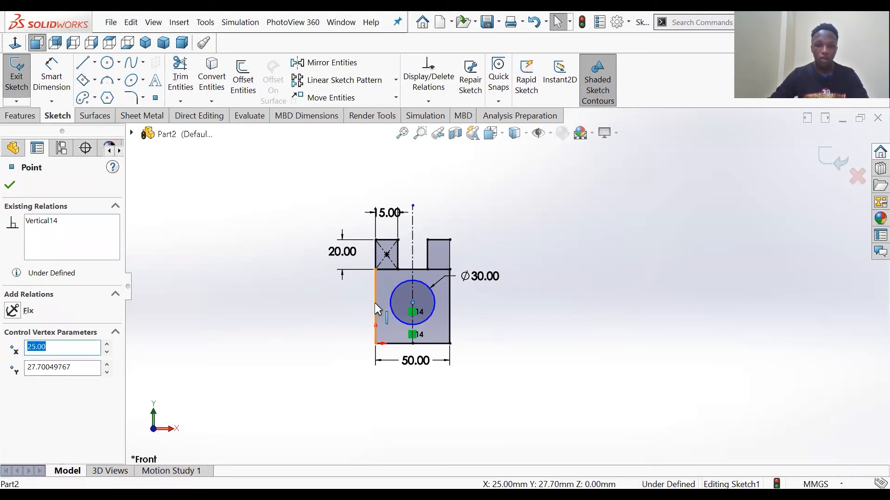
left_click(376, 306, "ctrl")
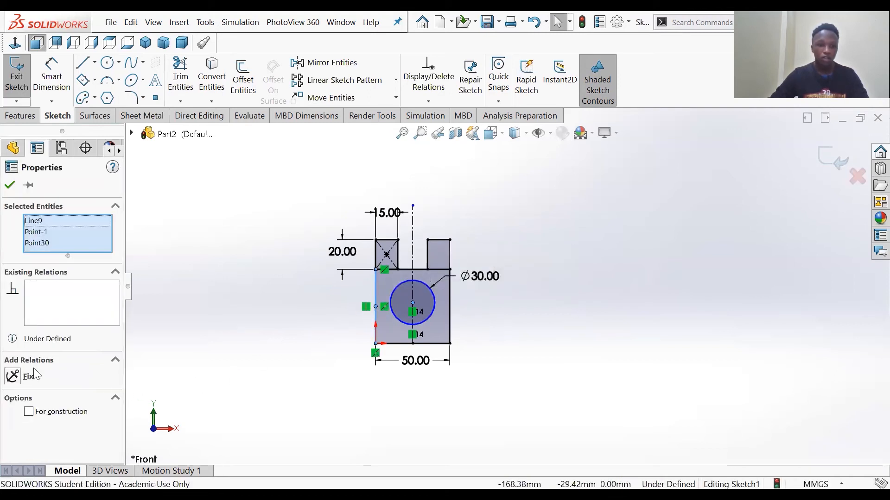
left_click(260, 261)
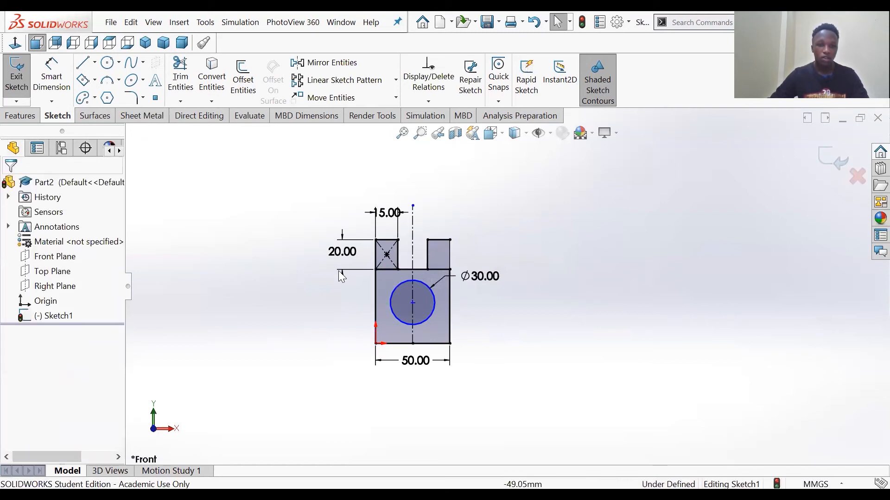
Step: Add a Horizontal relation between the midpoint of the square's left edge and the circle's centre point
left_click(375, 306)
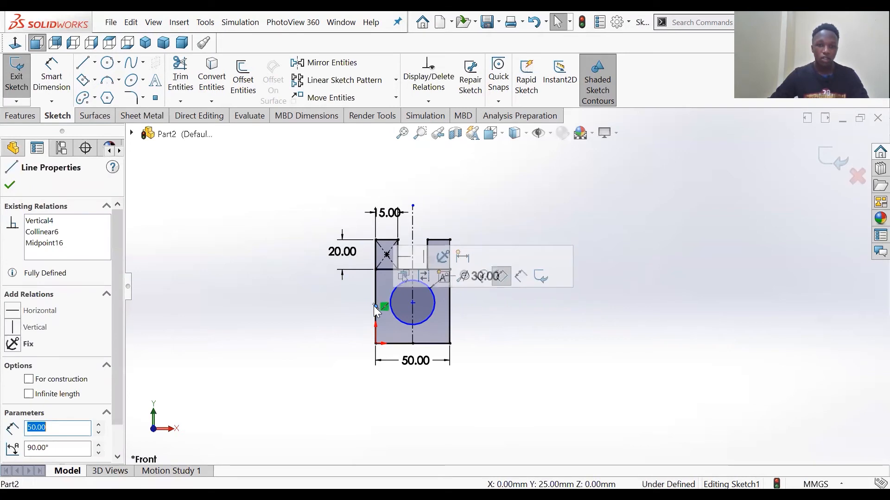
left_click(412, 303)
left_click(413, 303, "ctrl")
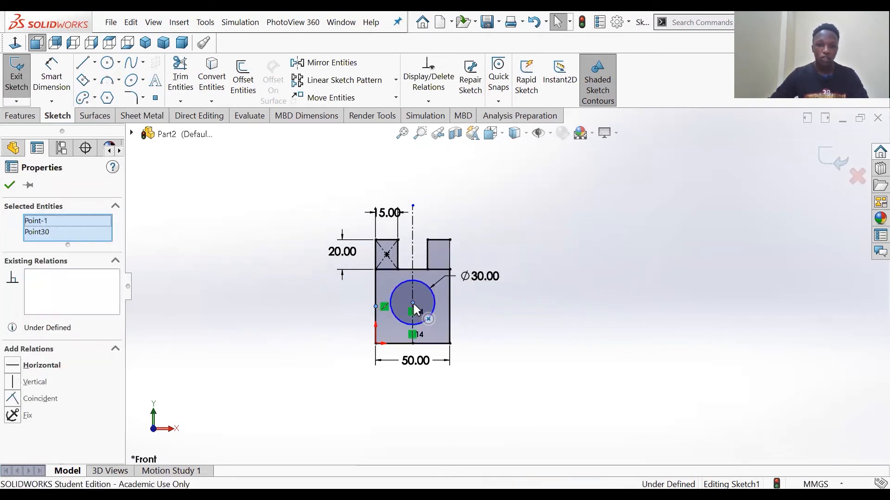
left_click(13, 366)
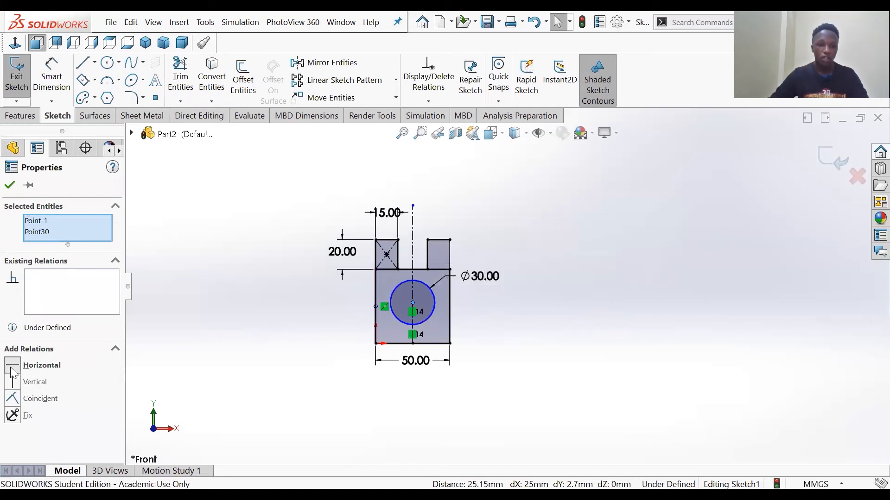
left_click(244, 295)
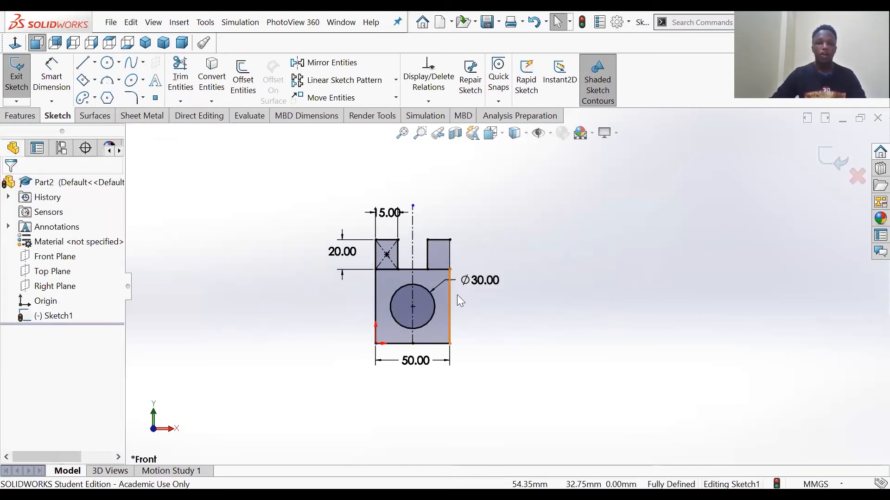
scroll(422, 257, "up", 2)
scroll(463, 295, "down", 3)
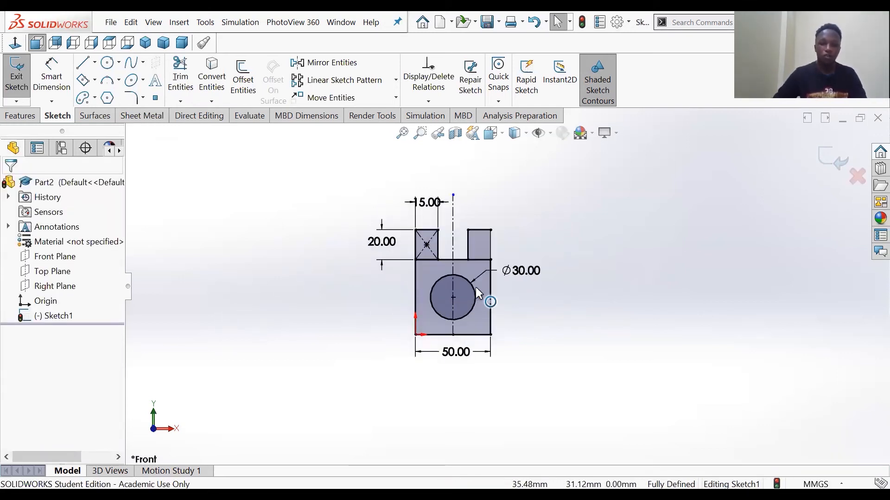
scroll(519, 273, "up", 2)
scroll(519, 272, "down", 3)
scroll(522, 366, "up", 1)
scroll(482, 271, "up", 1)
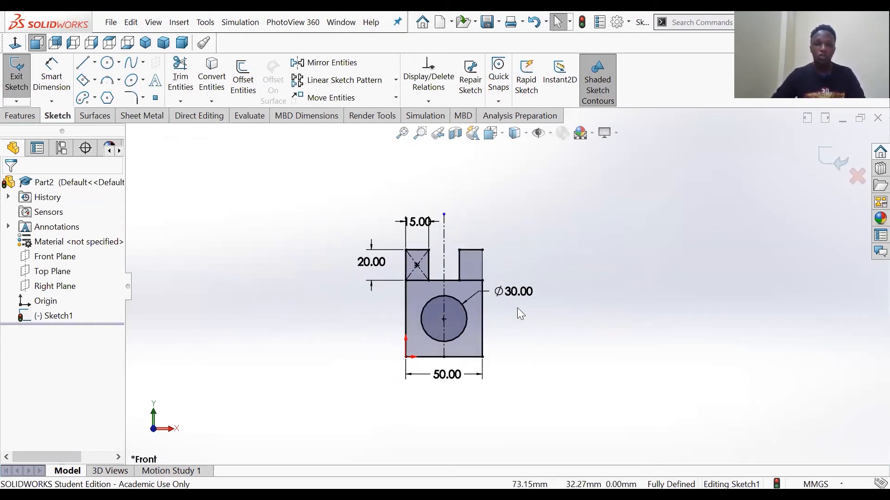
scroll(517, 308, "down", 2)
scroll(519, 274, "up", 2)
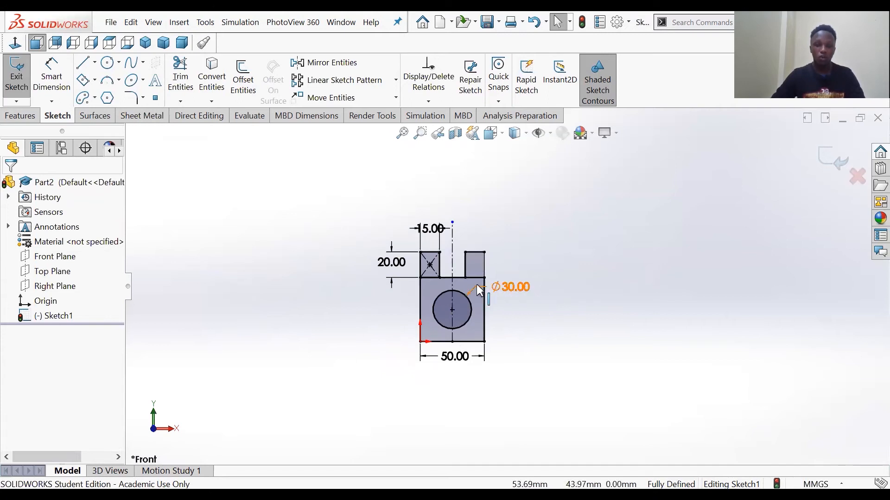
scroll(476, 285, "down", 2)
scroll(533, 279, "up", 1)
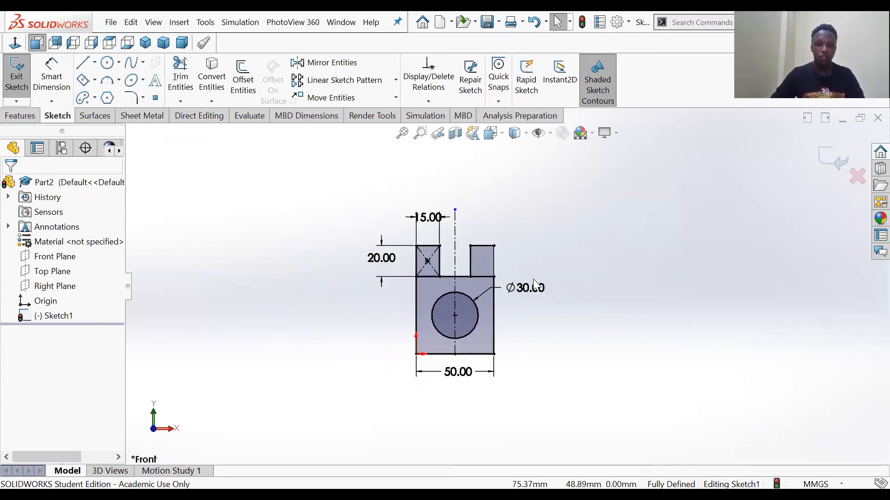
scroll(512, 264, "down", 2)
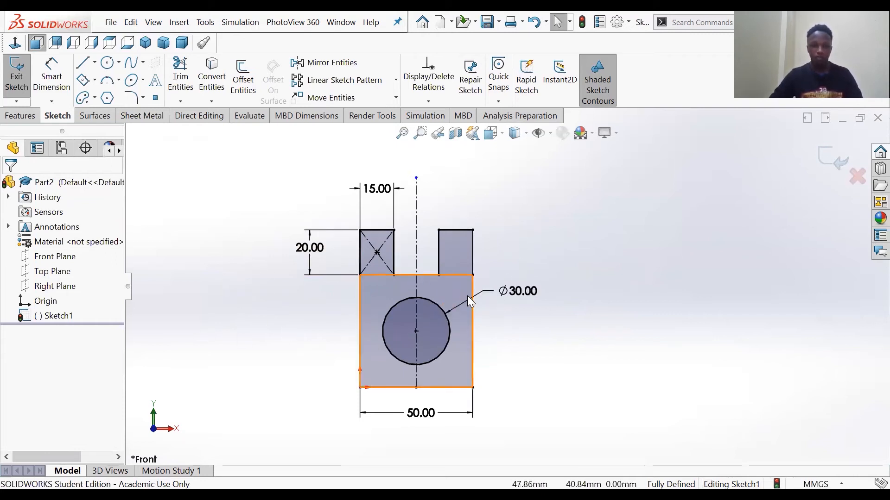
Step: Sketch a three-point perimeter circle in the empty space to the right of the profile, centred at about X 124.16, Y 75.91 mm
left_click(119, 65)
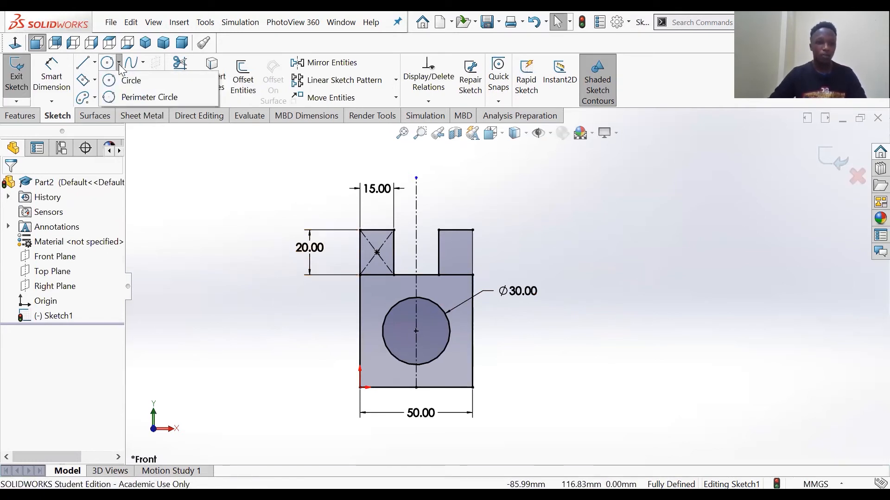
mouse_move(125, 67)
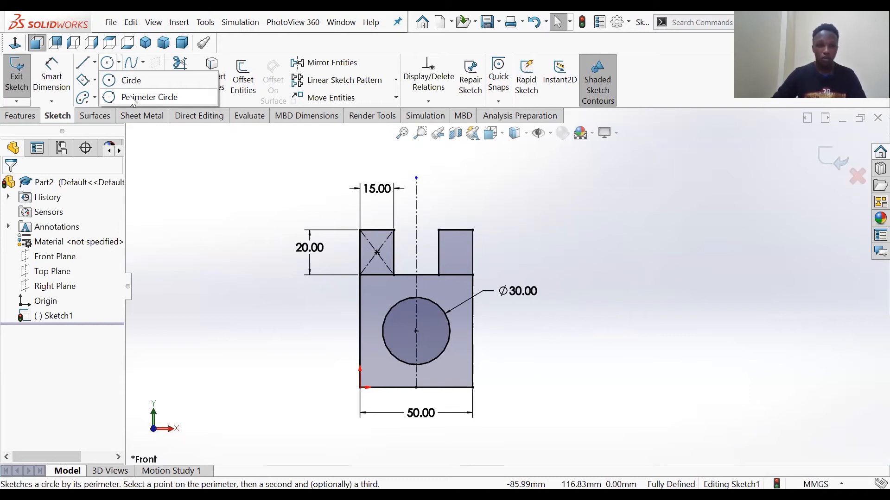
left_click(133, 98)
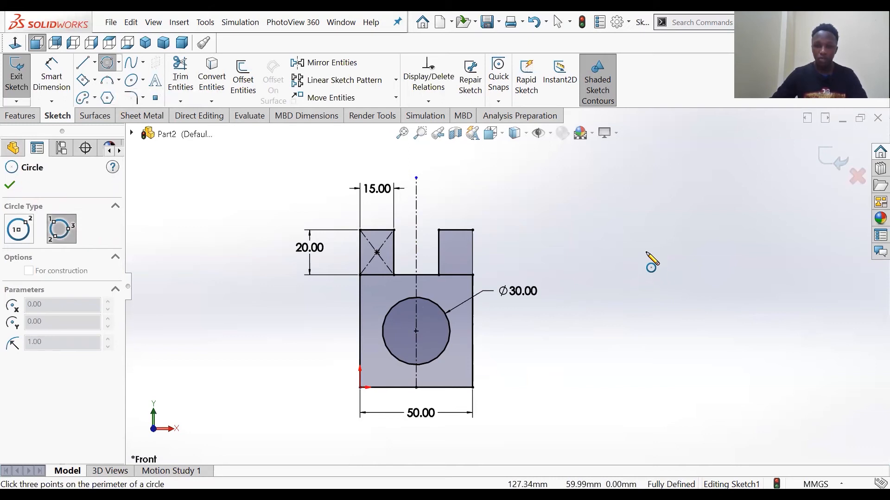
left_click(660, 254)
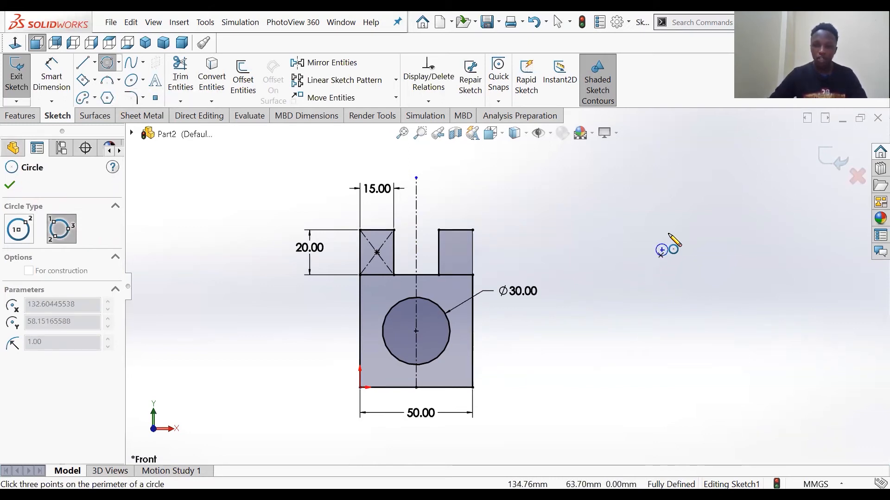
left_click(618, 177)
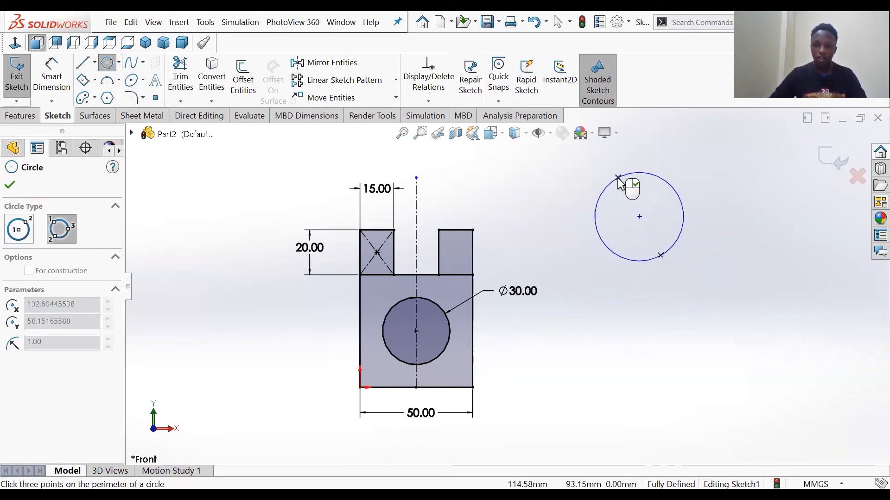
left_click(678, 195)
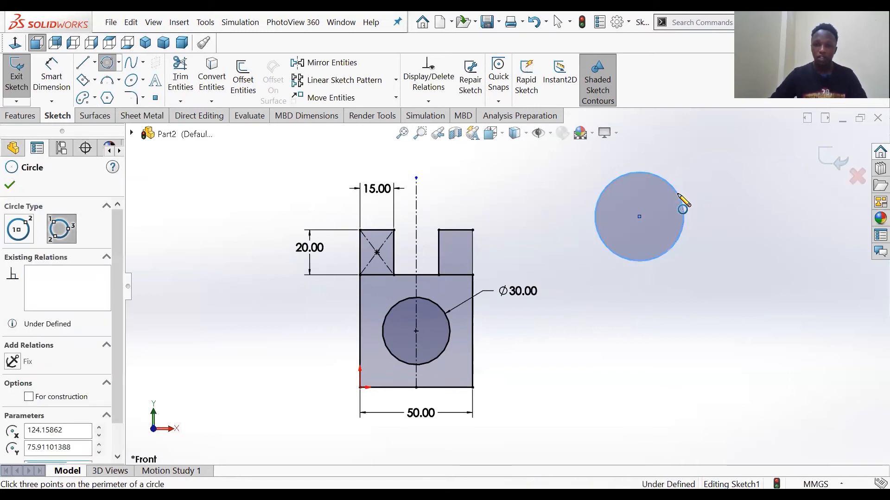
right_click(678, 197)
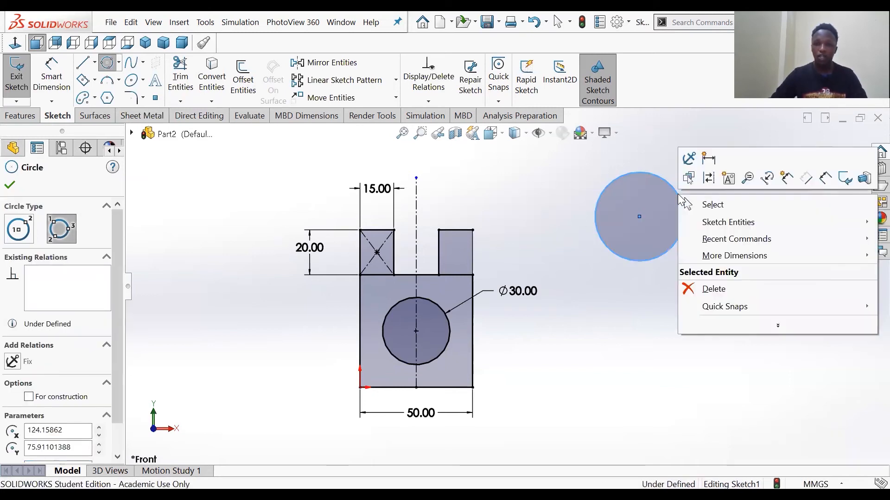
left_click(706, 203)
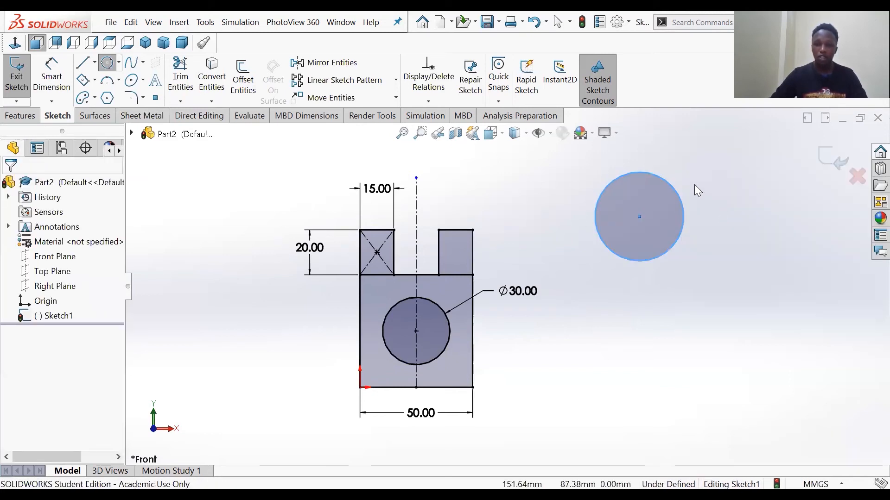
left_click(119, 63)
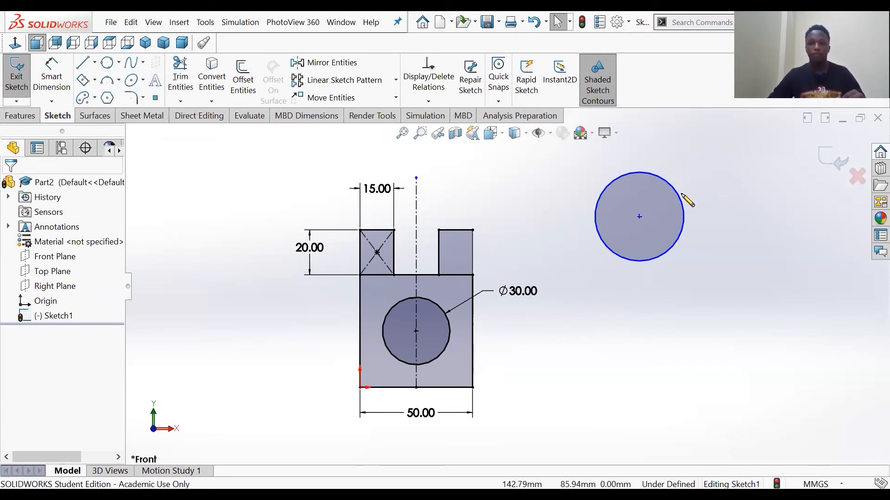
Step: Delete the perimeter circle in the empty space beside the notched profile
scroll(605, 268, "up", 3)
scroll(665, 217, "down", 2)
left_click(574, 246)
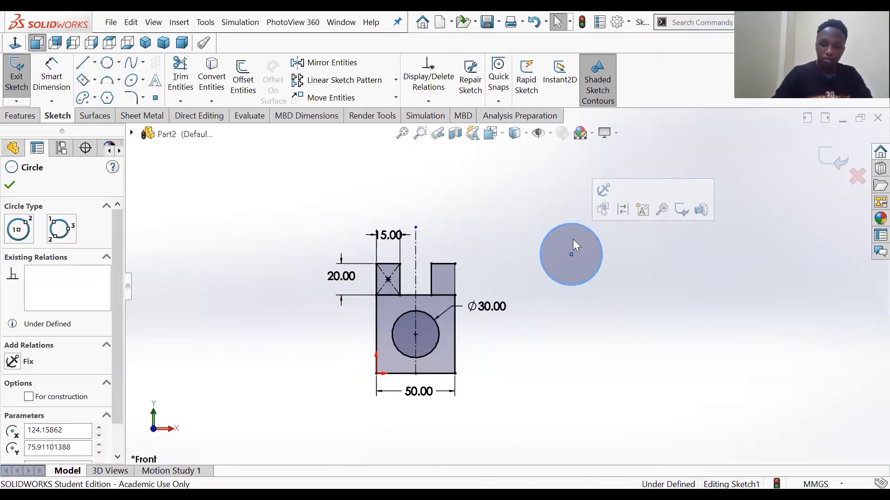
key("Escape")
key("Delete")
scroll(467, 288, "up", 2)
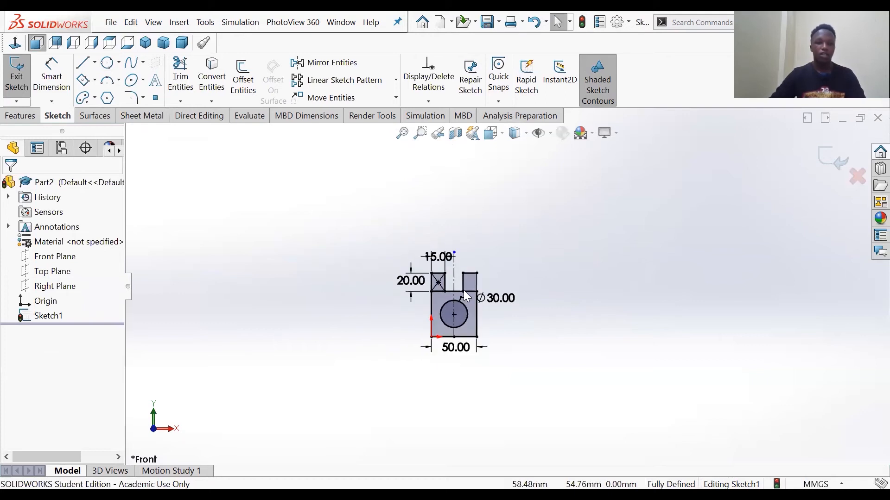
Step: Sketch a centerpoint arc of about 10.86 mm radius inside the 30 mm circle, centred on its centre and spanning roughly its upper half
scroll(452, 291, "down", 1)
scroll(471, 259, "down", 1)
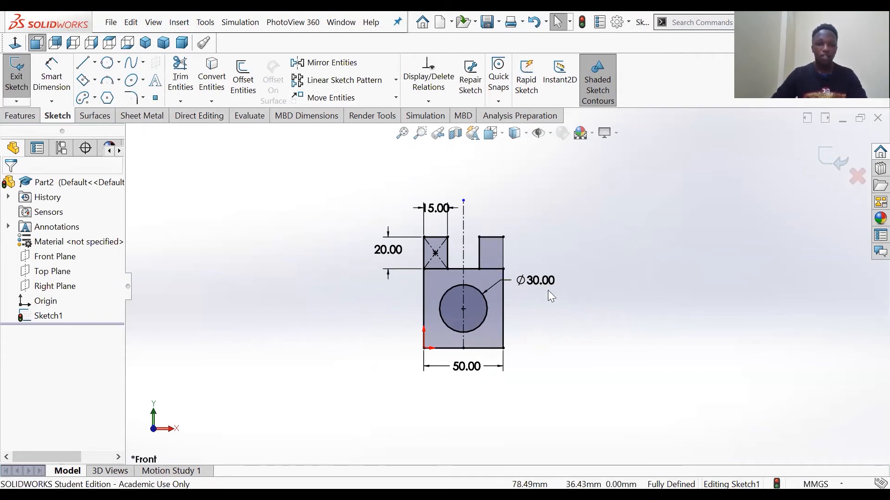
scroll(548, 290, "down", 1)
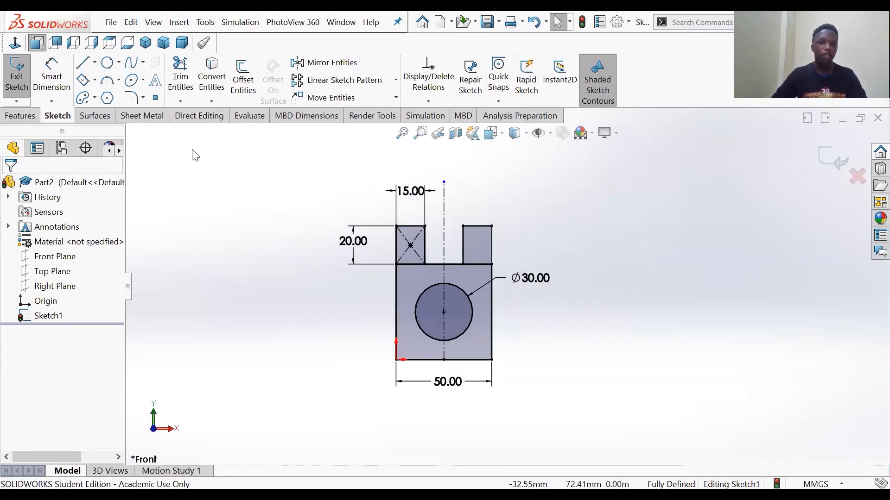
left_click(120, 82)
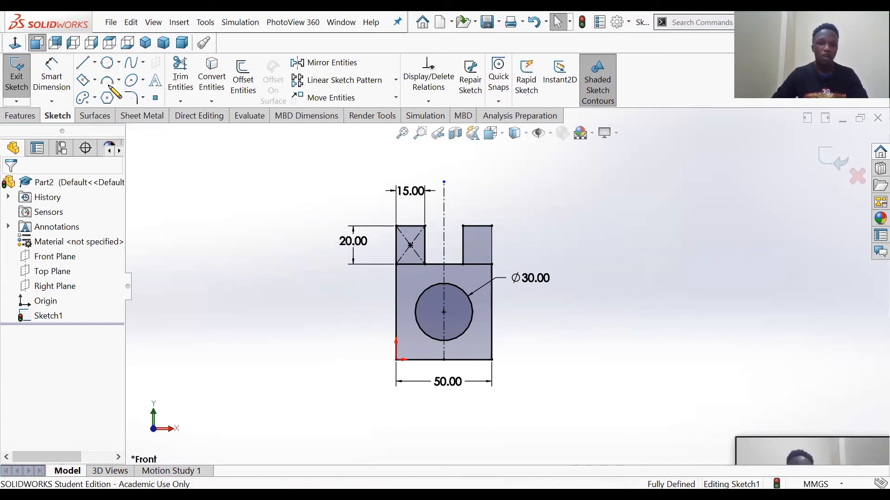
left_click(119, 81)
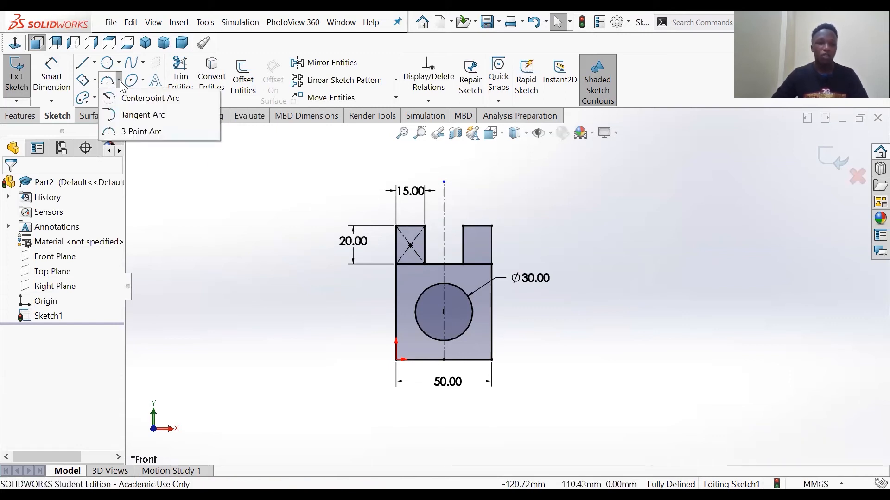
left_click(151, 98)
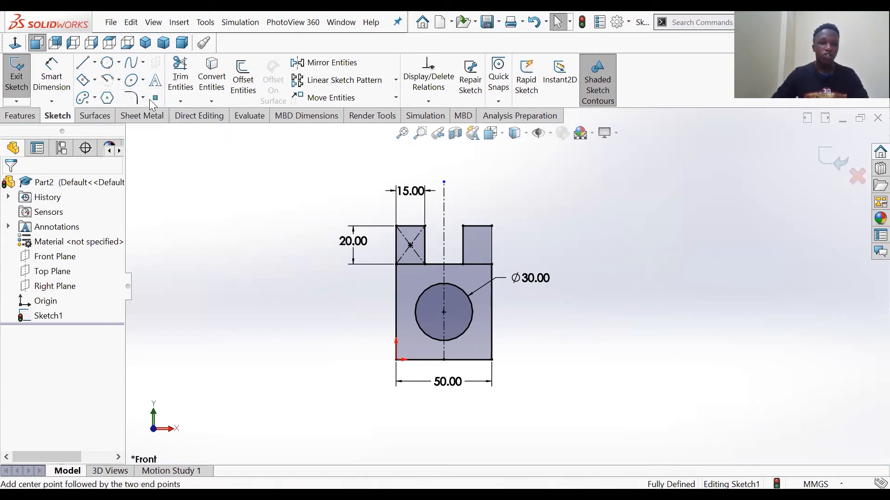
scroll(507, 287, "up", 3)
scroll(477, 308, "down", 3)
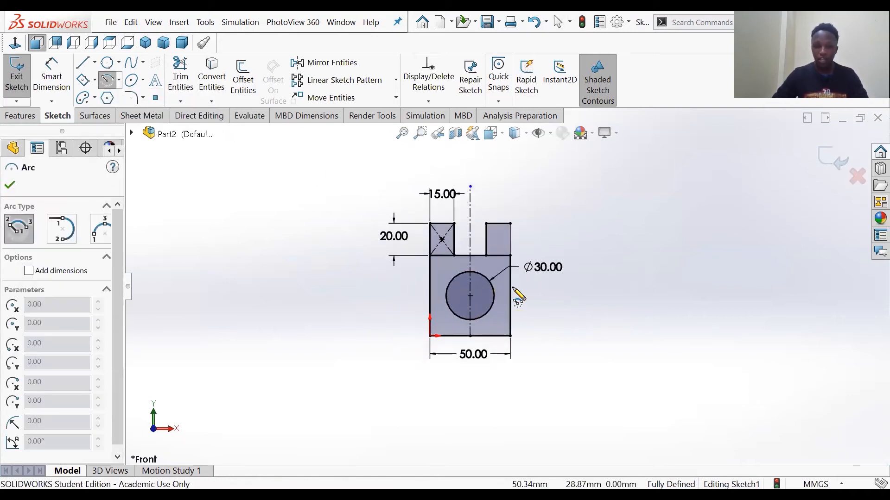
scroll(530, 278, "up", 2)
scroll(538, 275, "down", 2)
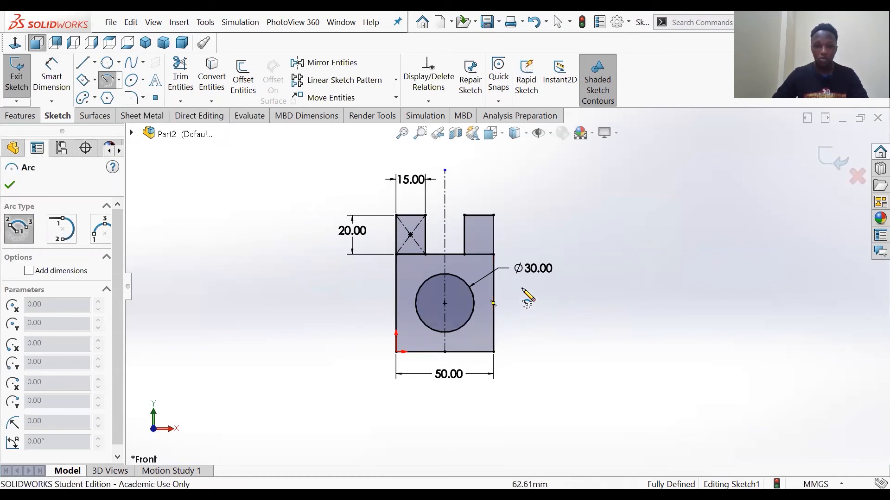
scroll(527, 292, "down", 2)
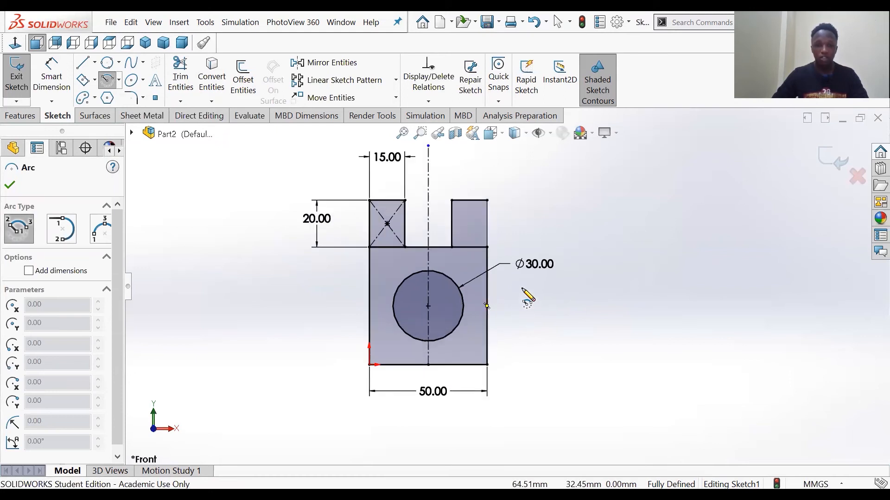
scroll(427, 307, "down", 3)
left_click(428, 306)
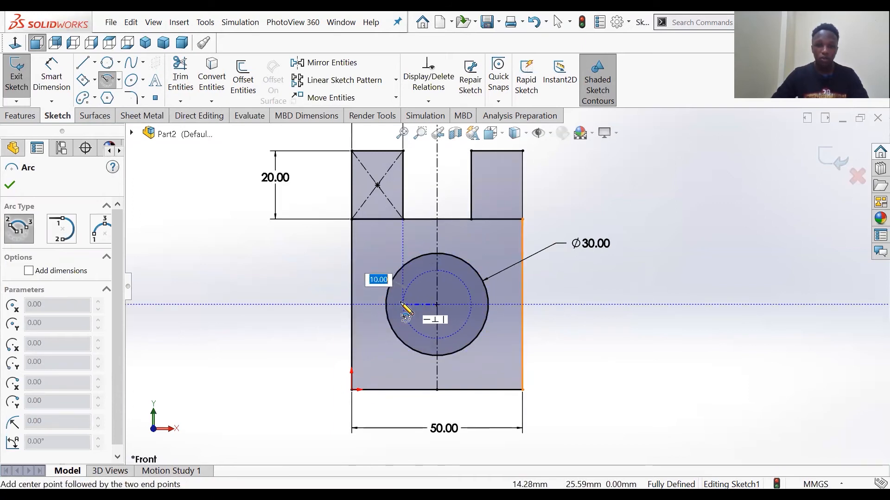
left_click(402, 304)
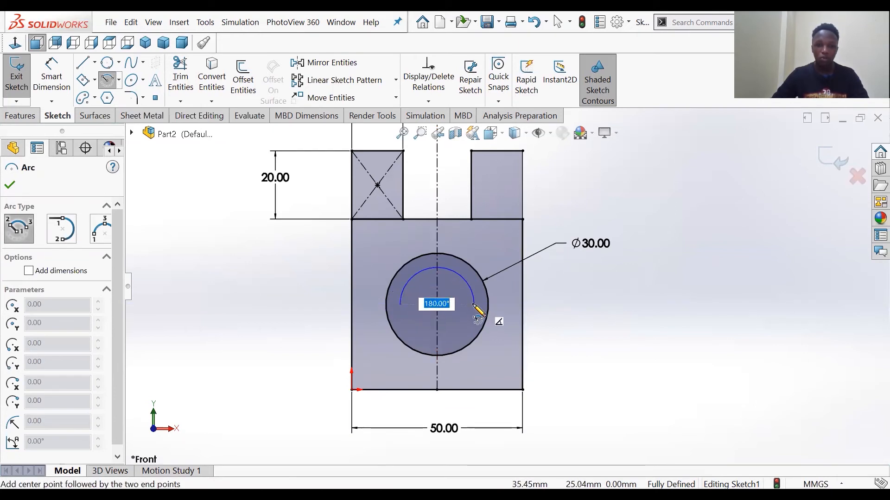
left_click(473, 300)
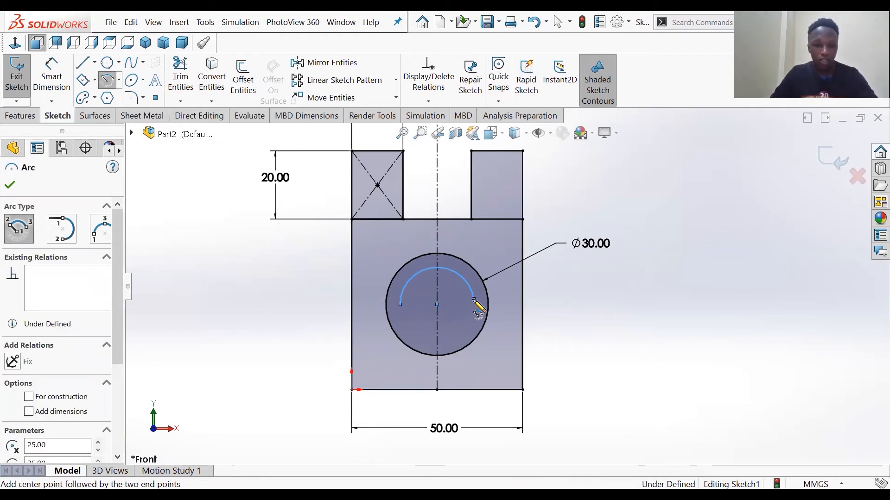
key("Escape")
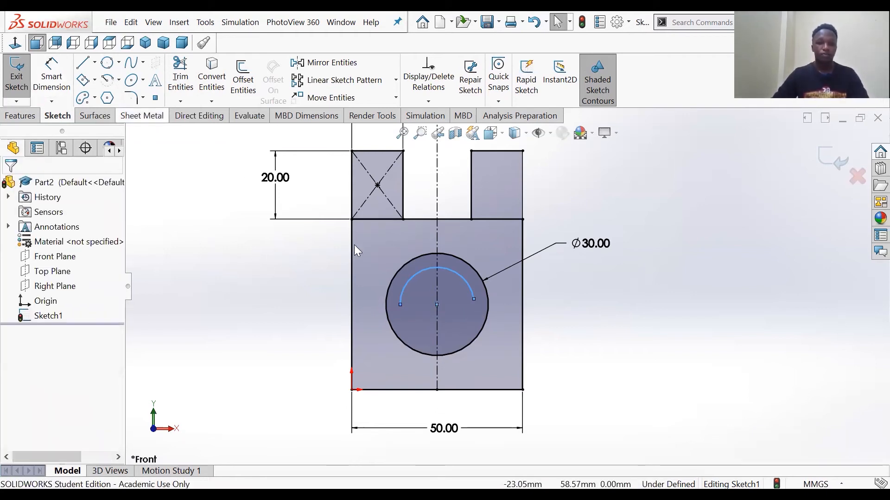
left_click(617, 322)
Step: Add a Horizontal relation between both endpoints of the arc and the circle's centre point
scroll(587, 307, "up", 1)
scroll(586, 306, "up", 4)
scroll(578, 305, "down", 4)
scroll(461, 258, "up", 4)
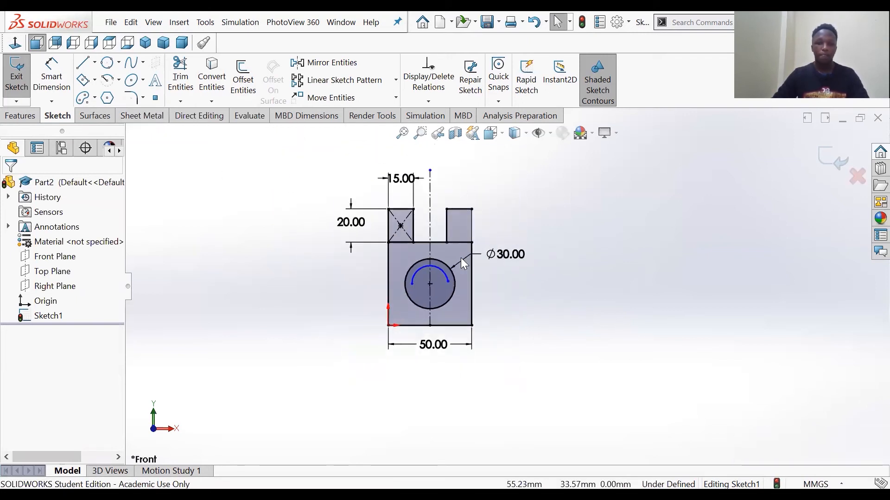
scroll(463, 258, "down", 3)
scroll(510, 315, "up", 1)
scroll(477, 301, "down", 3)
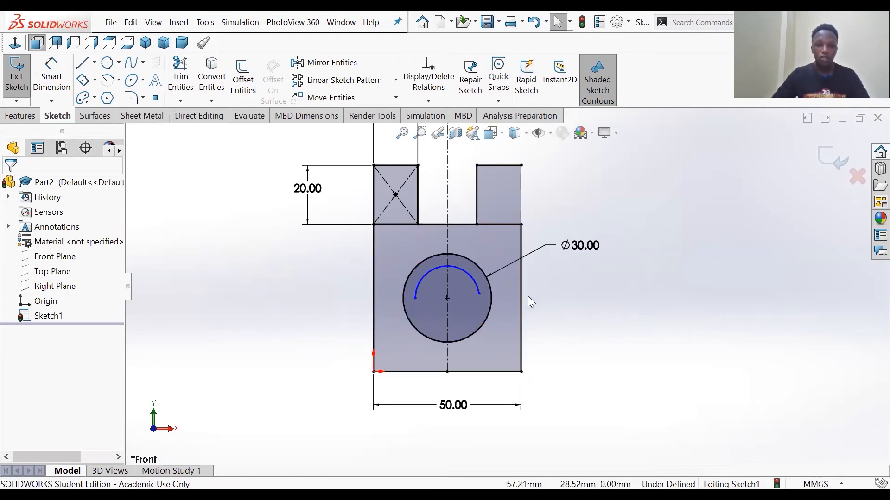
left_click(479, 293)
left_click(447, 298, "ctrl")
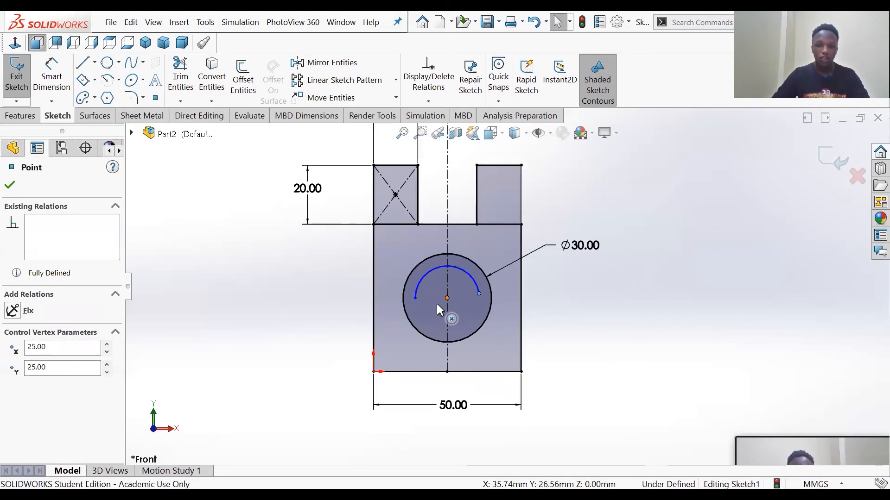
left_click(415, 299, "ctrl")
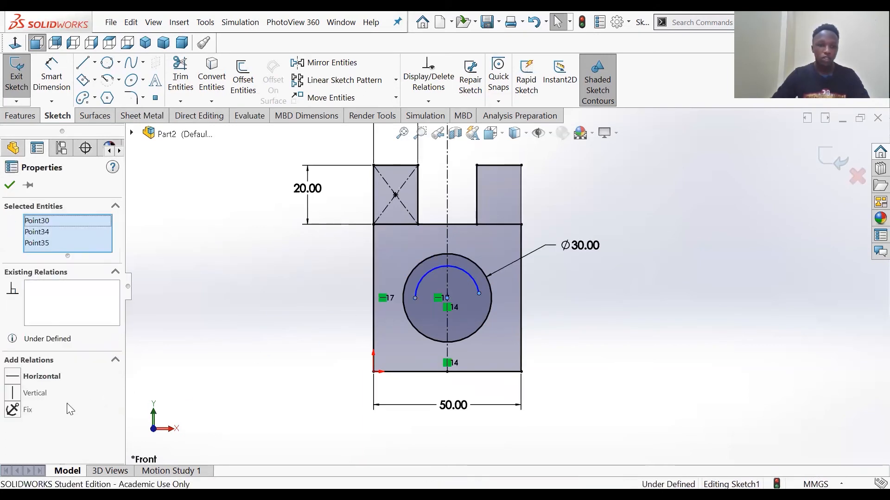
left_click(13, 376)
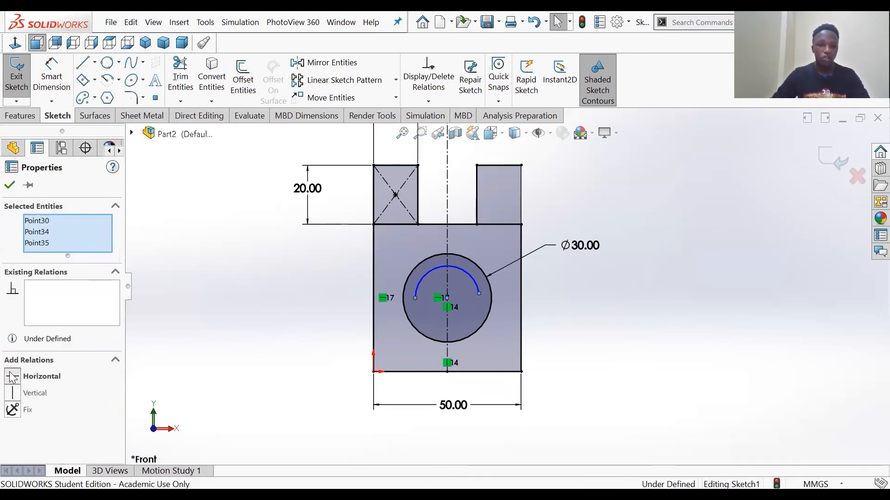
left_click(579, 299)
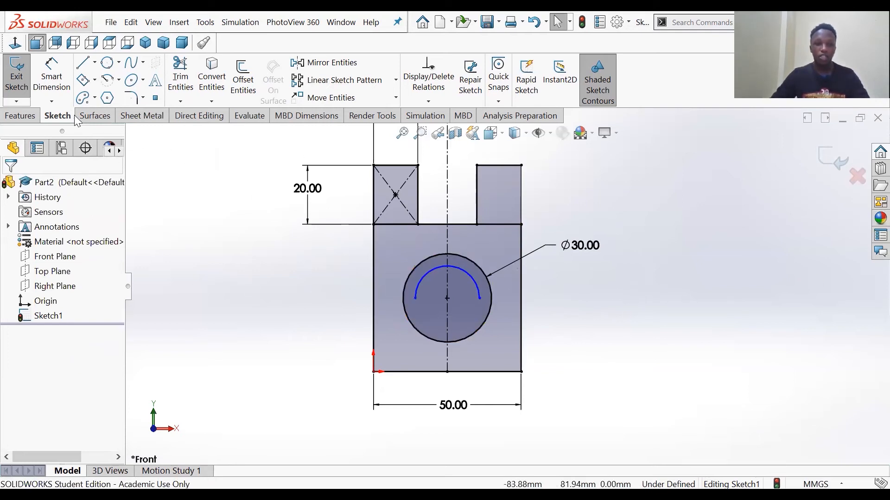
Step: Sketch a horizontal midpoint line from the circle's centre out to its edge, spanning the circle's full diameter
left_click(95, 63)
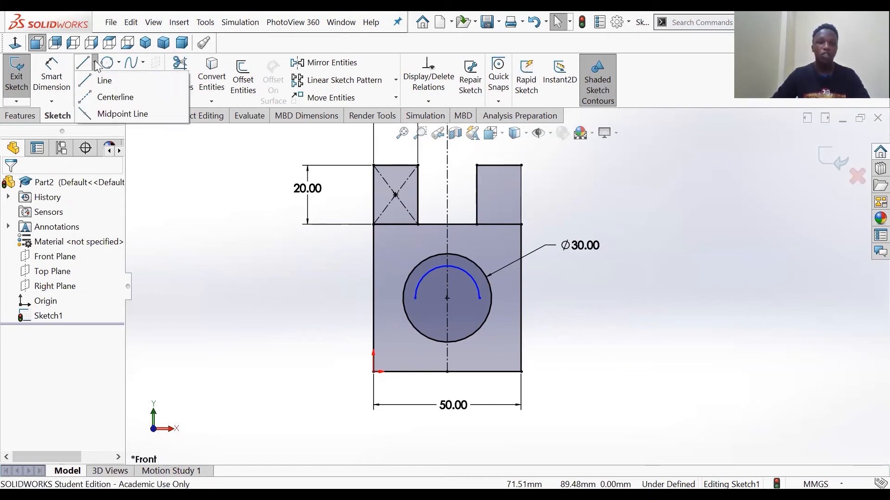
left_click(120, 114)
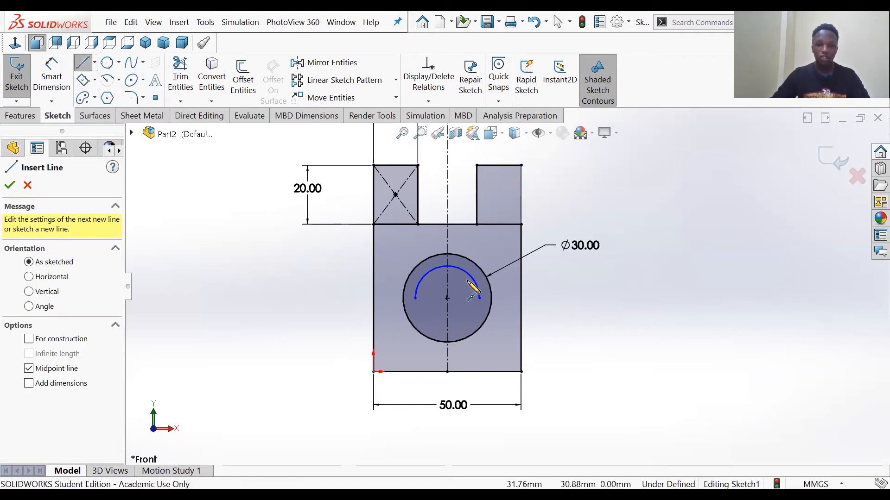
left_click(447, 298)
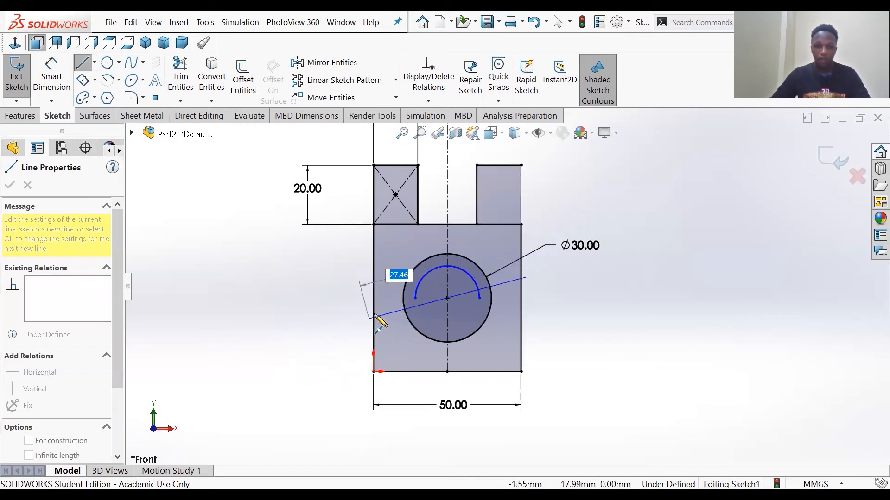
left_click(403, 299)
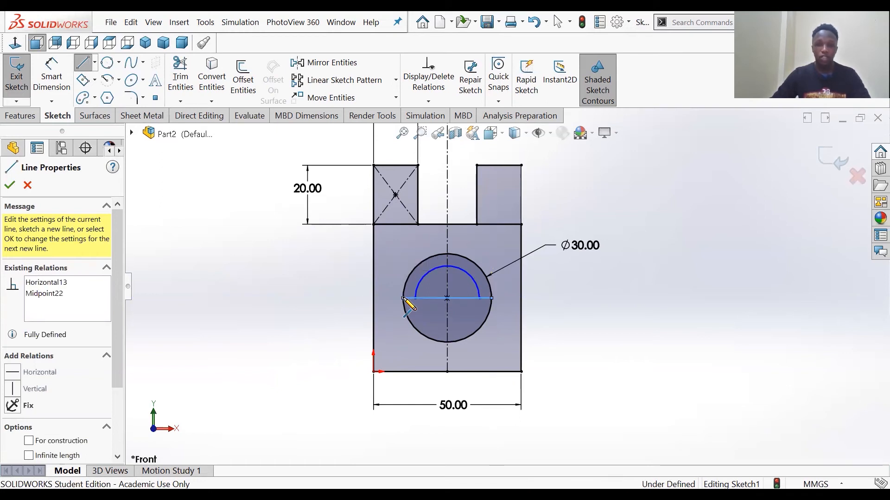
right_click(404, 300)
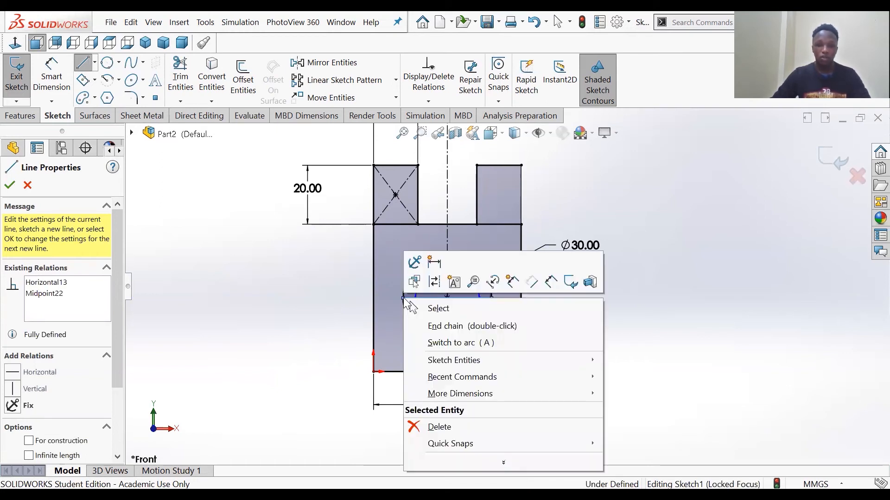
left_click(449, 308)
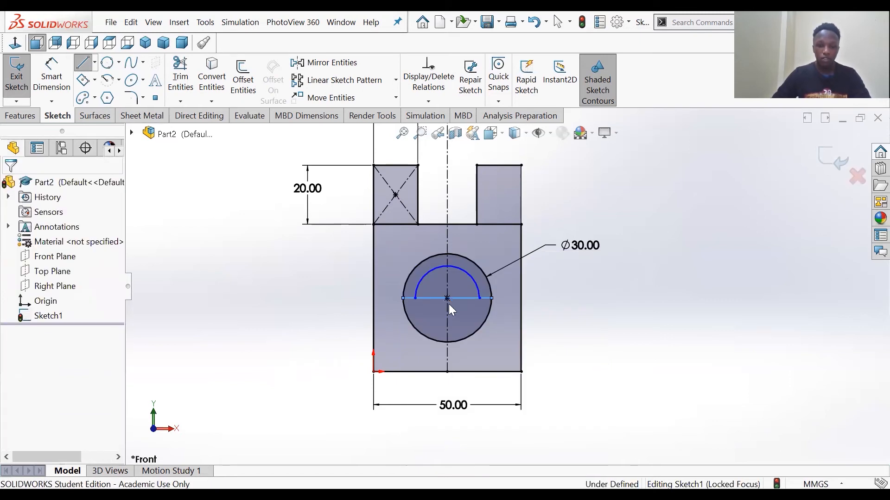
Step: Dimension the inner arc's radius as 10 mm
scroll(521, 277, "up", 4)
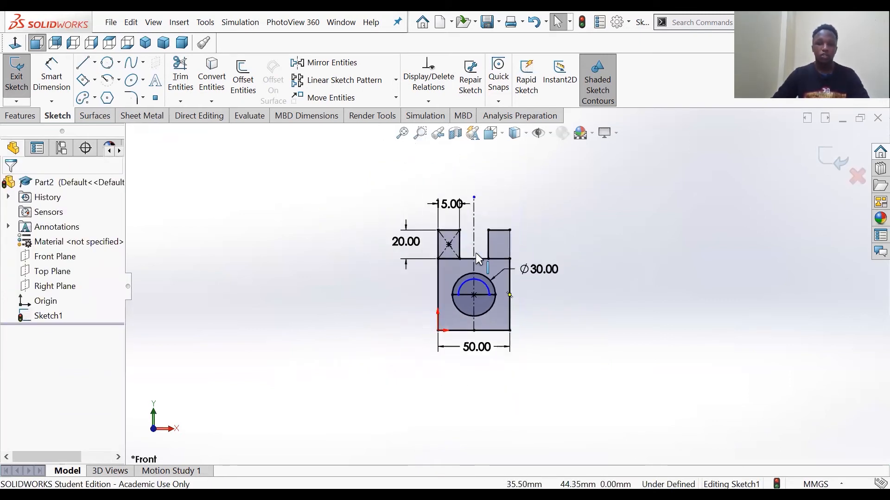
scroll(475, 252, "down", 5)
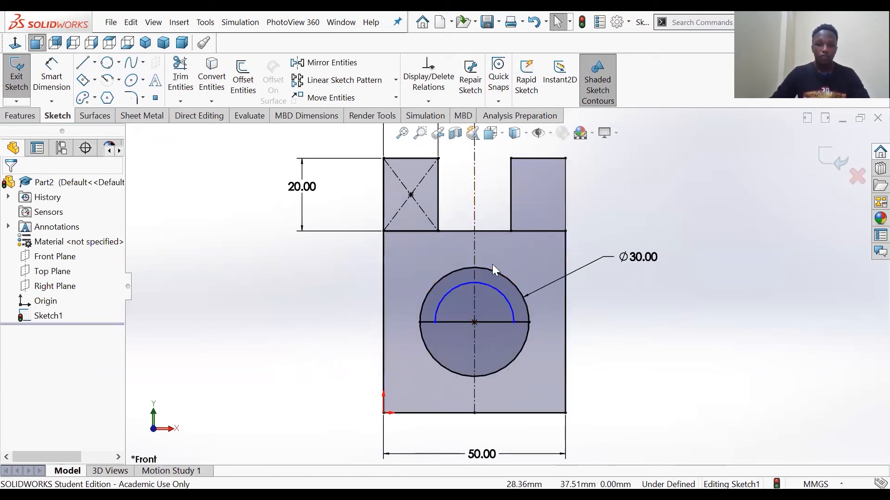
left_click(483, 284)
left_click(55, 74)
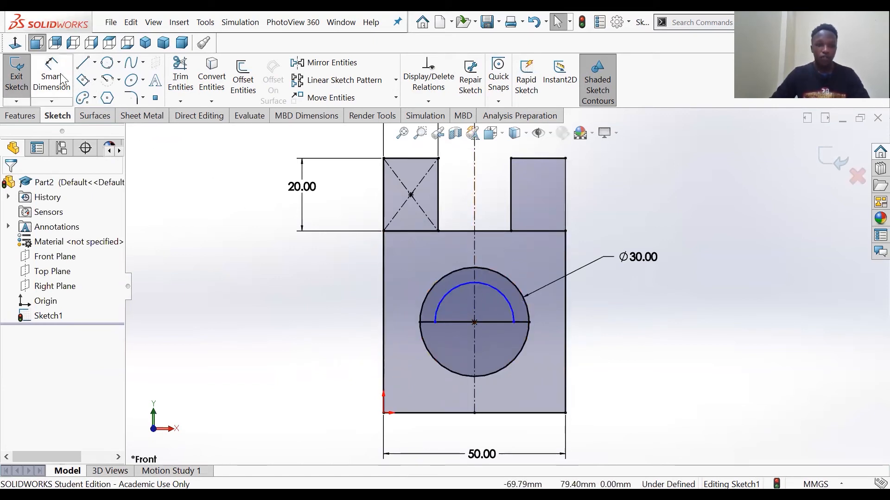
left_click(483, 282)
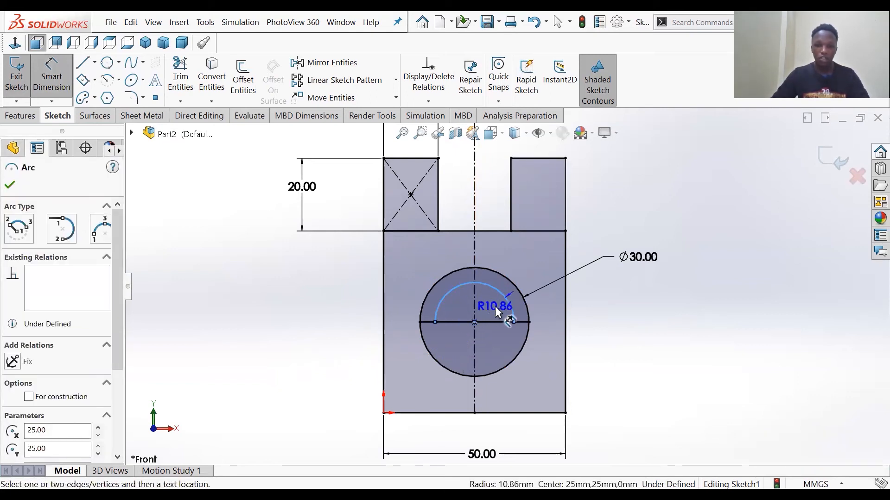
left_click(486, 305)
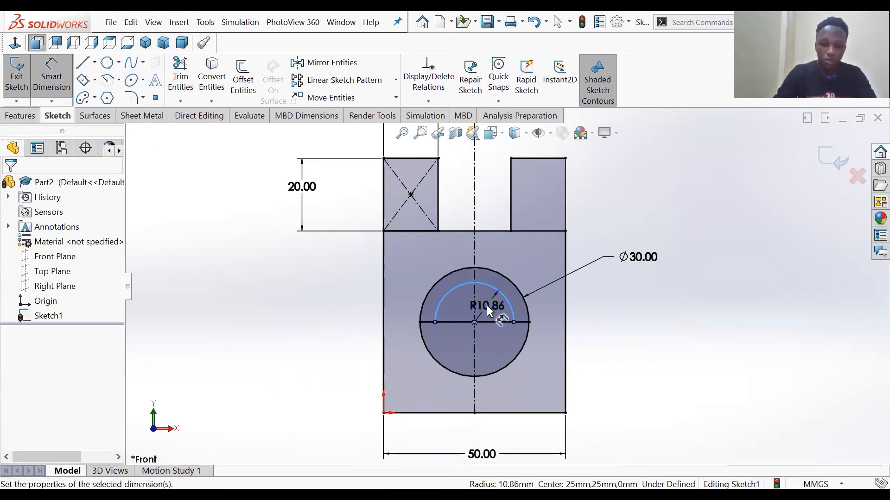
type("10.00mm")
key("Return")
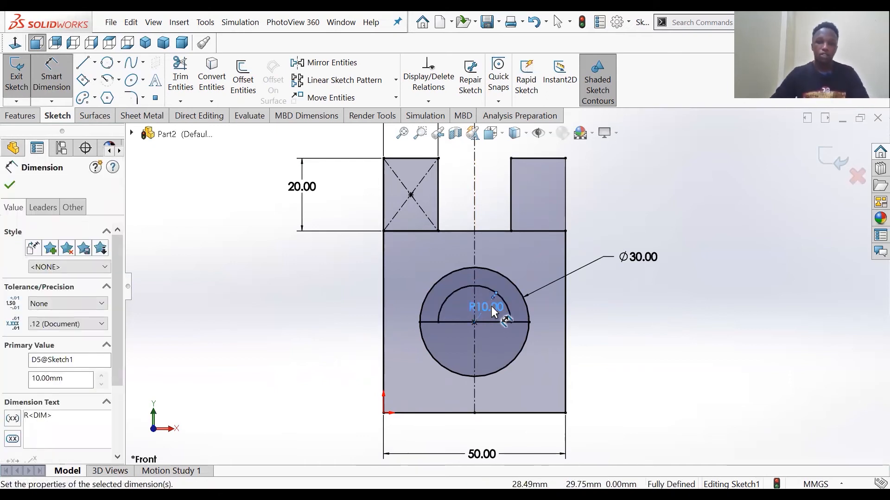
left_click(629, 304)
Step: Move the 15 mm width dimension higher above the upper-left rectangle of the profile
scroll(583, 321, "up", 5)
scroll(533, 272, "down", 1)
scroll(494, 314, "down", 3)
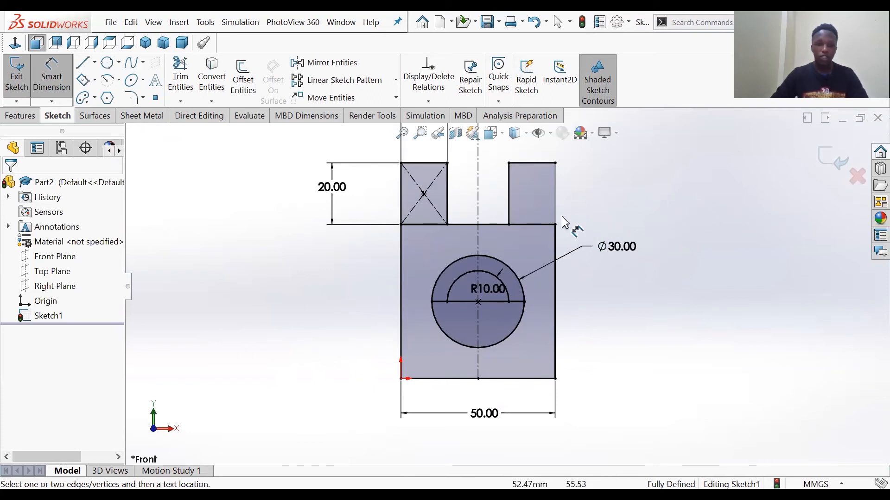
scroll(535, 233, "up", 5)
scroll(535, 232, "down", 2)
left_click_drag(446, 212, 446, 190)
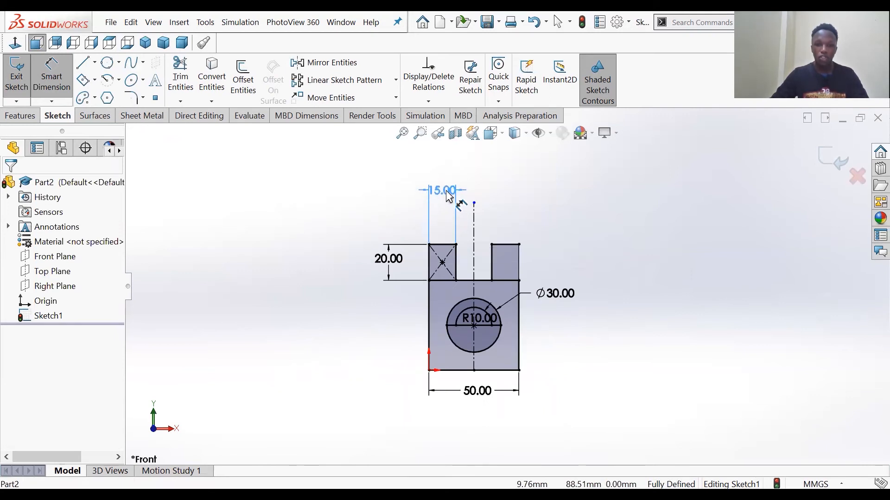
left_click(673, 258)
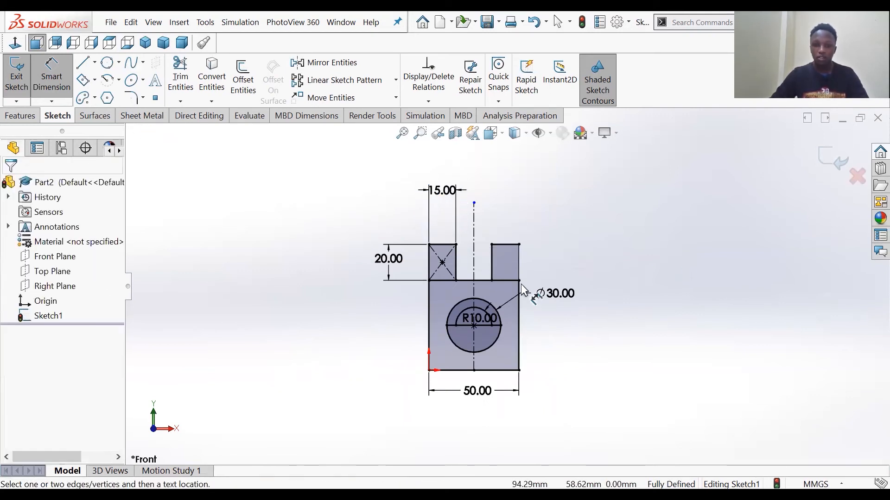
Step: Trim away the two parts of the circle's horizontal diameter line that lie inside the inner arc
scroll(508, 291, "up", 3)
scroll(495, 279, "down", 4)
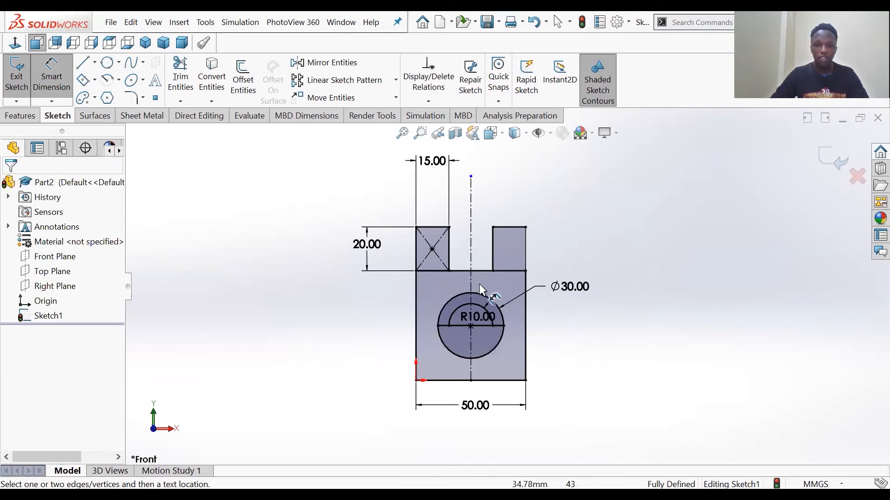
left_click(63, 75)
scroll(501, 311, "down", 2)
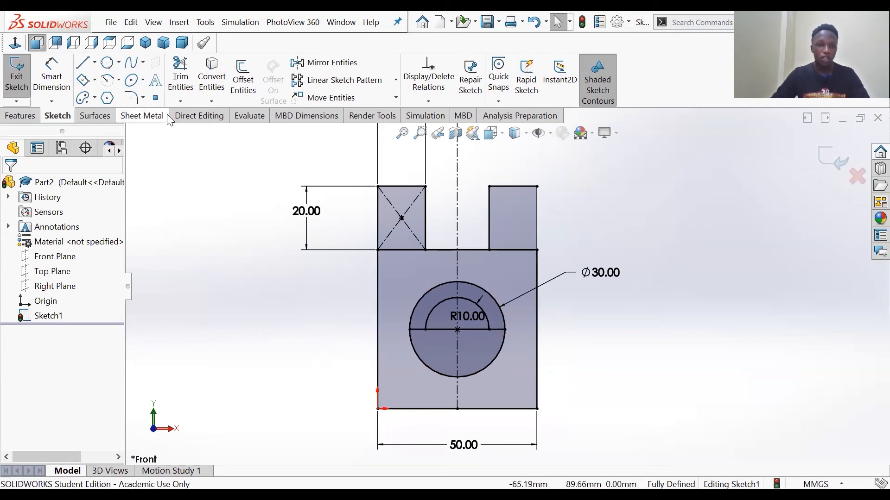
left_click(181, 78)
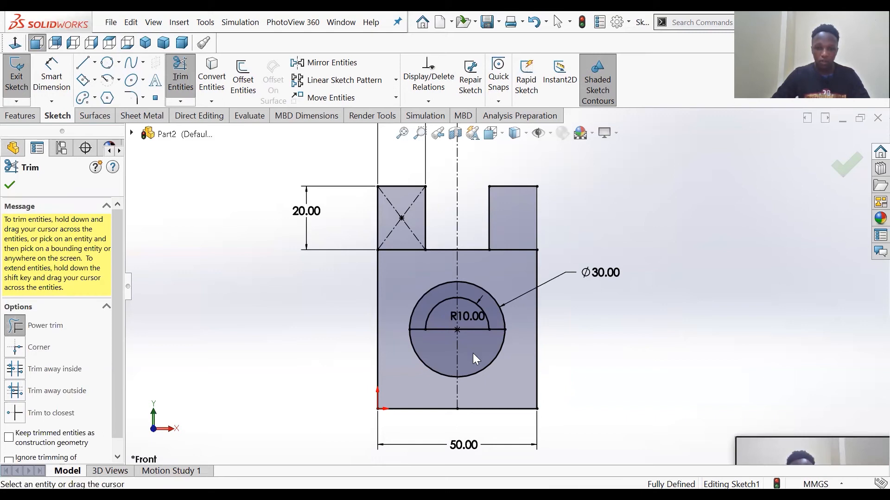
left_click_drag(469, 332, 466, 326)
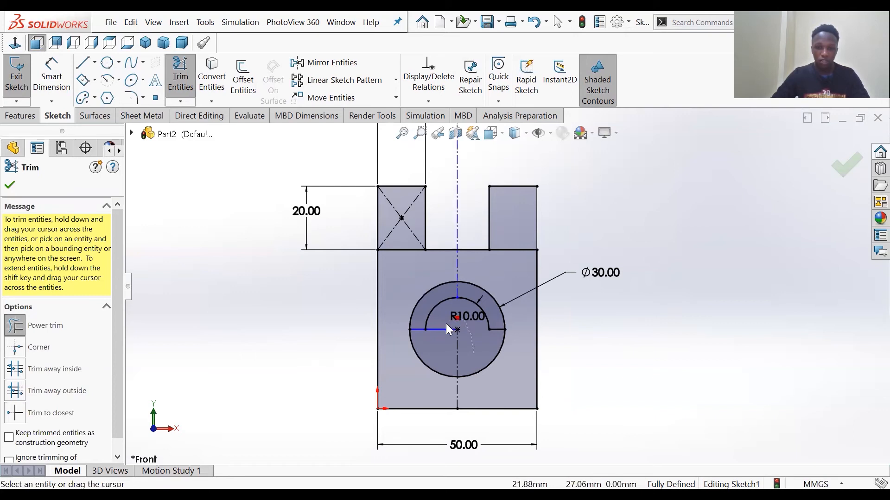
left_click_drag(439, 334, 439, 335)
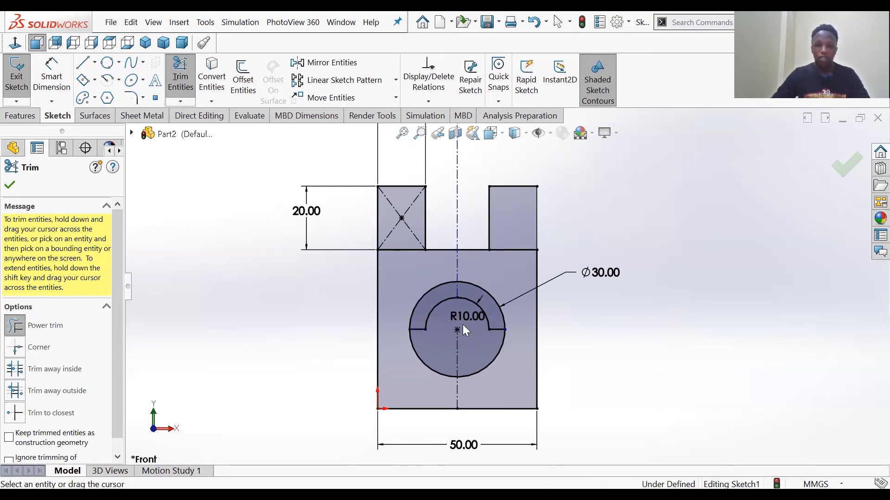
scroll(497, 312, "up", 3)
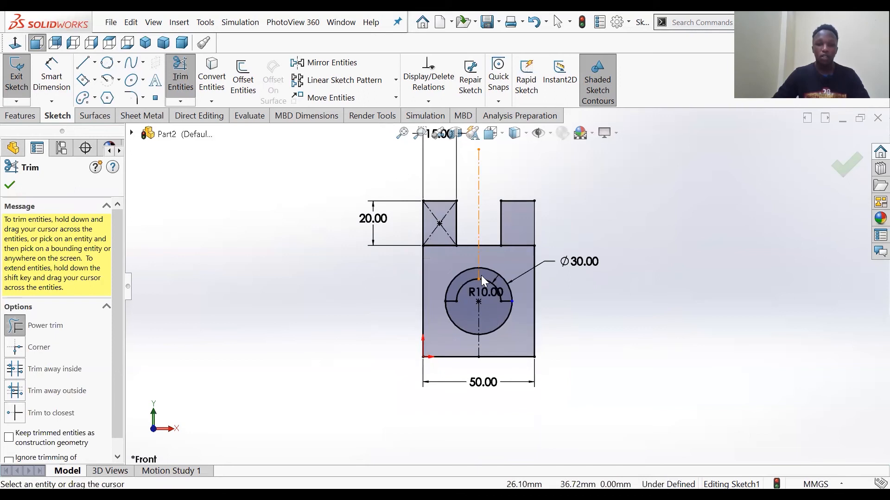
scroll(481, 275, "down", 2)
left_click(12, 185)
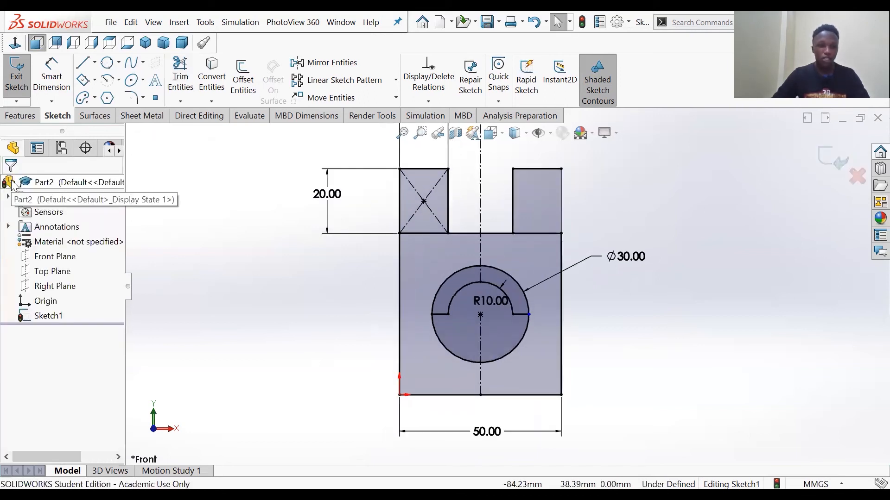
scroll(592, 310, "up", 3)
scroll(510, 306, "down", 2)
scroll(476, 318, "up", 2)
scroll(510, 295, "down", 3)
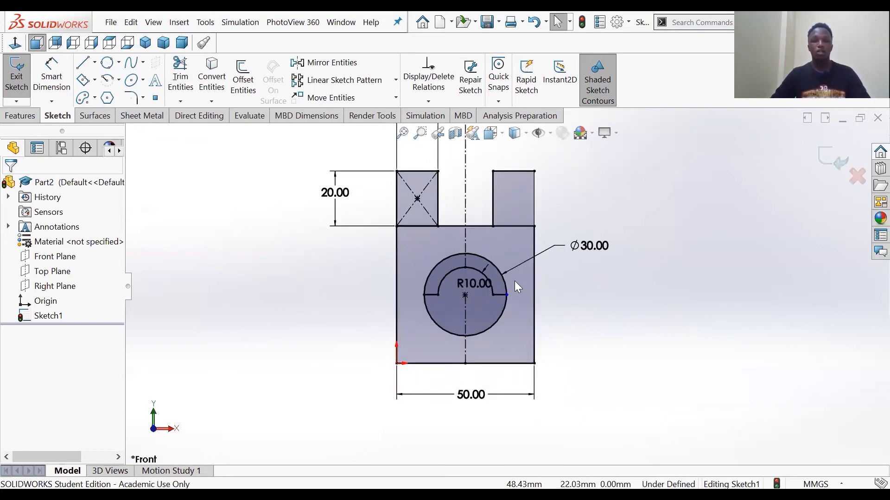
scroll(506, 284, "up", 2)
scroll(473, 281, "up", 3)
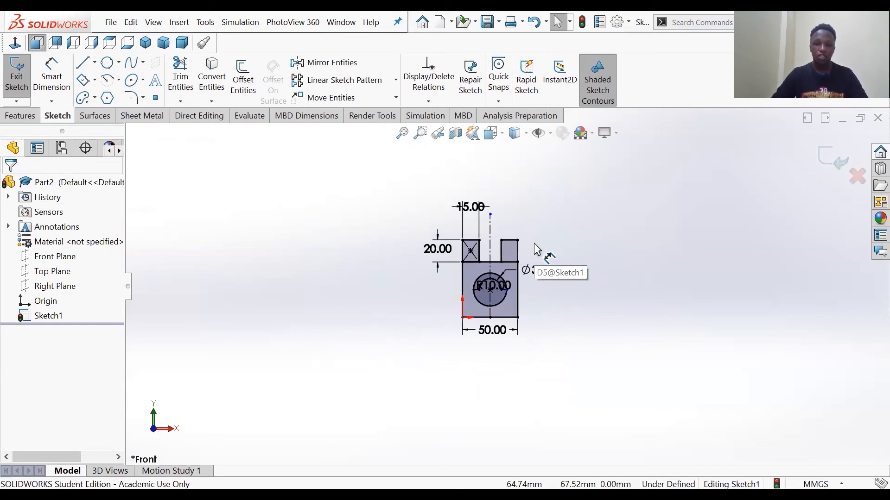
scroll(514, 261, "down", 2)
scroll(467, 312, "down", 1)
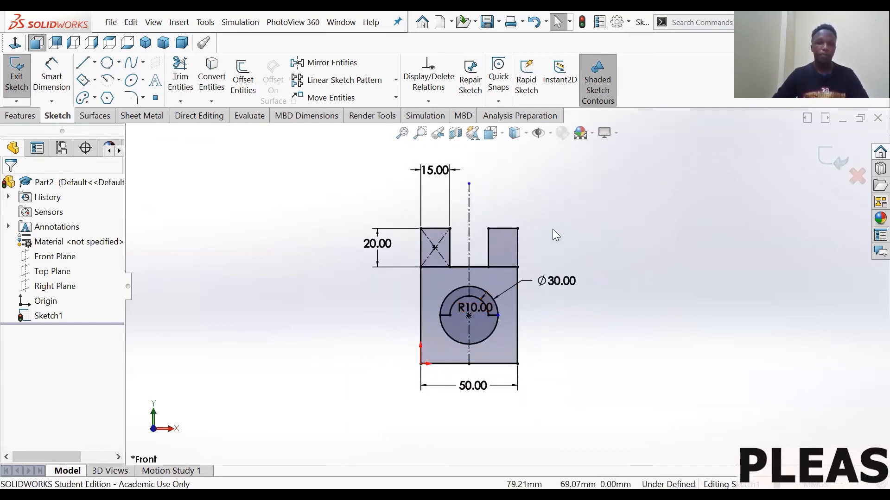
scroll(473, 263, "up", 2)
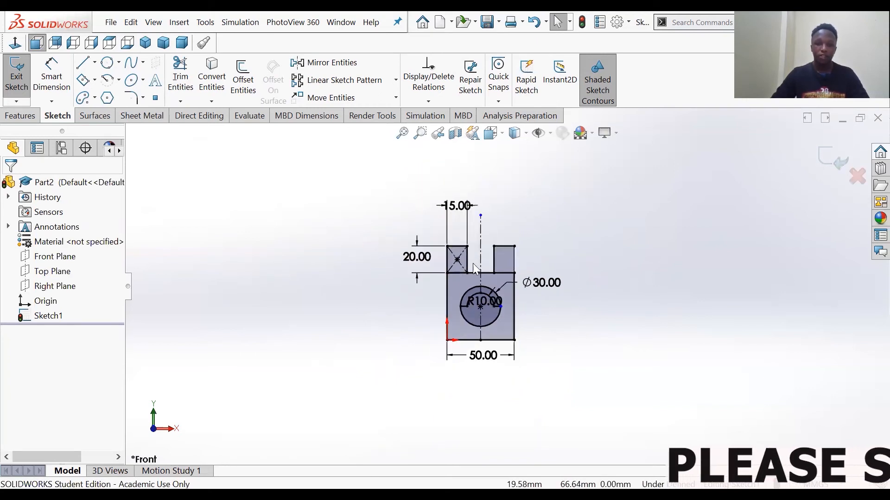
scroll(543, 267, "down", 2)
scroll(546, 202, "up", 2)
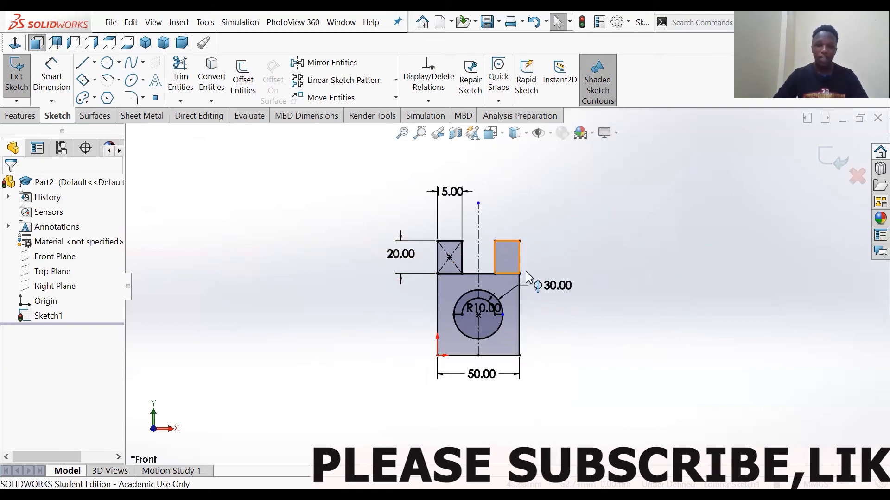
scroll(559, 286, "up", 2)
scroll(559, 286, "down", 5)
scroll(560, 285, "up", 4)
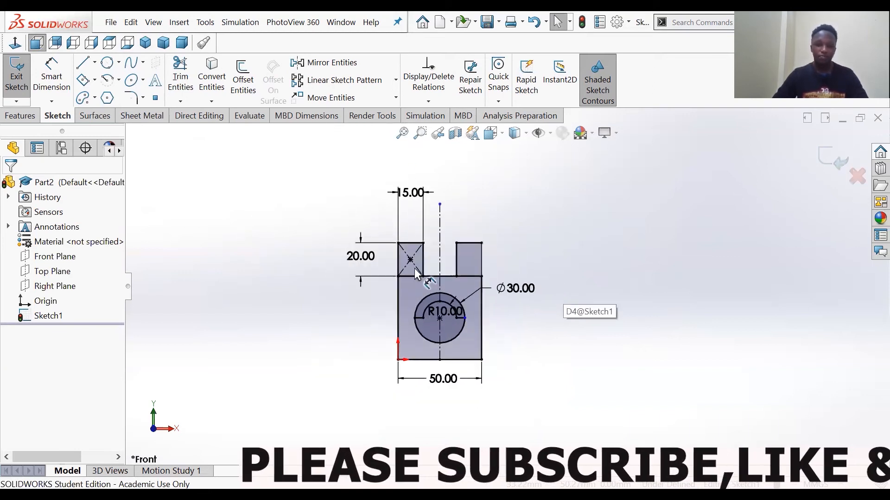
Step: Move the 15 mm width dimension down, closer to the top edge of the upper-left rectangle
scroll(560, 285, "down", 2)
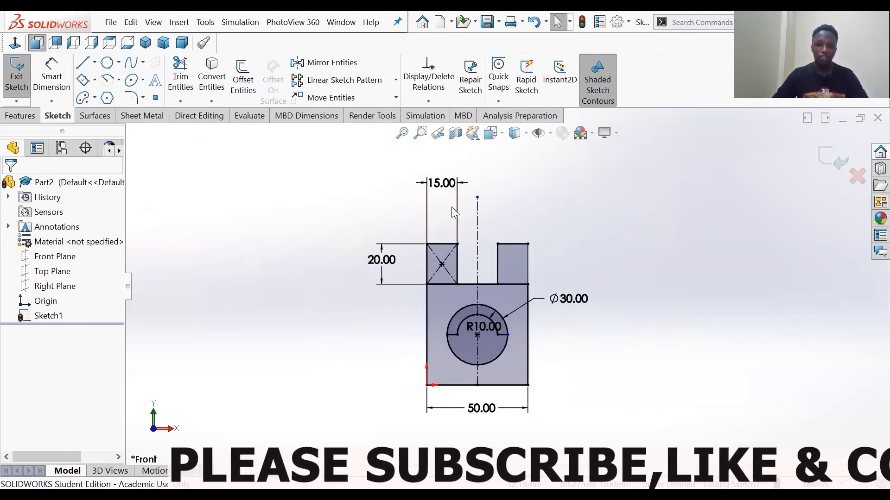
left_click_drag(445, 195, 444, 232)
left_click(622, 235)
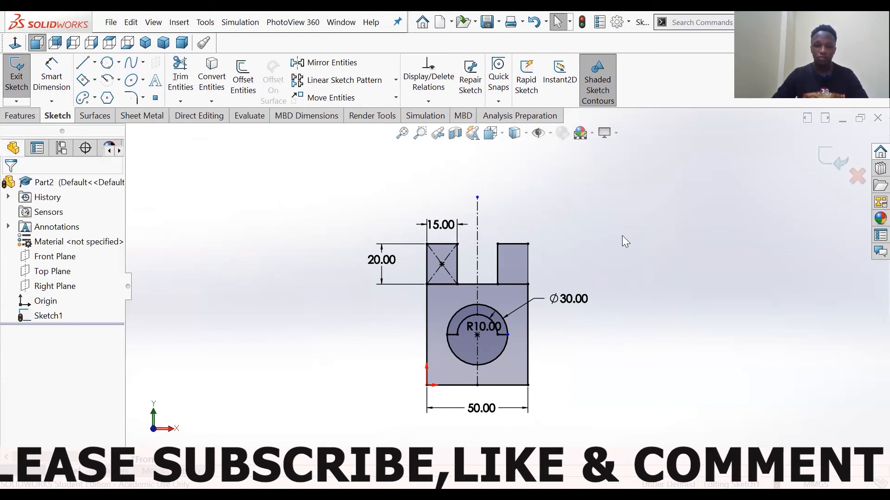
Step: Sketch an outward-bulging tangent arc from the upper-right rectangle's top outer corner to its bottom outer corner
scroll(597, 304, "up", 2)
scroll(597, 304, "down", 2)
scroll(510, 297, "up", 2)
scroll(452, 278, "down", 1)
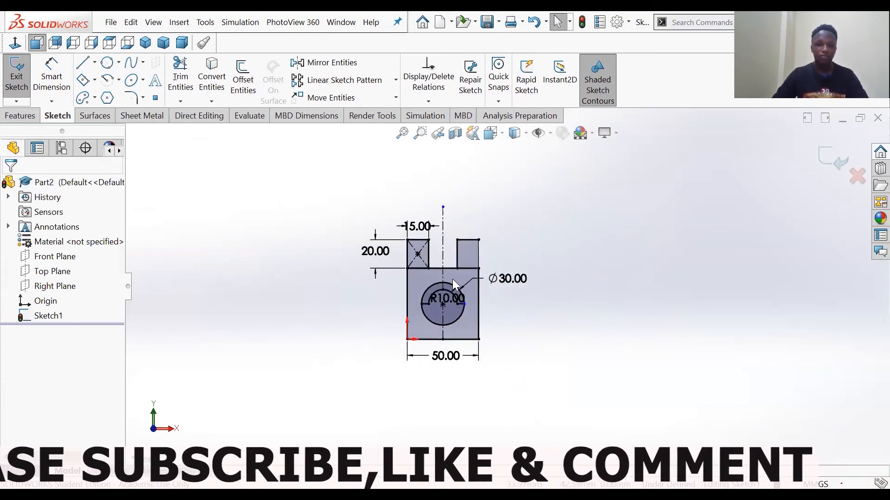
scroll(429, 267, "down", 1)
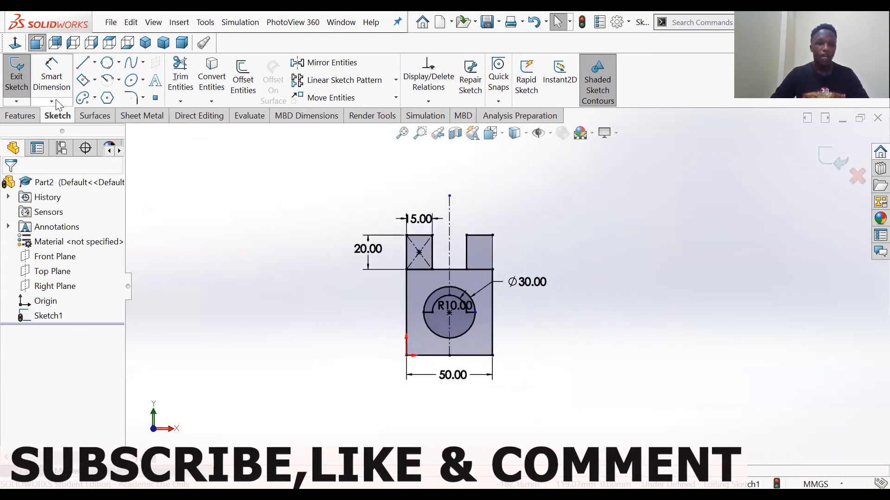
left_click(118, 80)
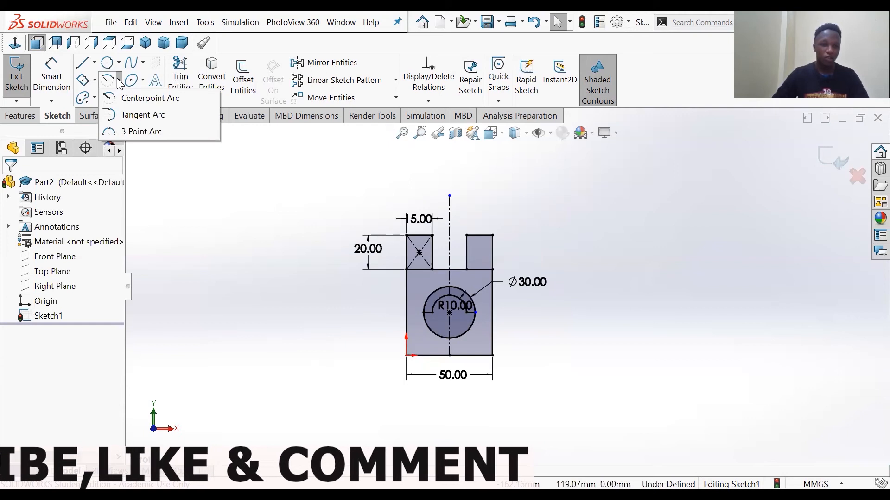
left_click(139, 115)
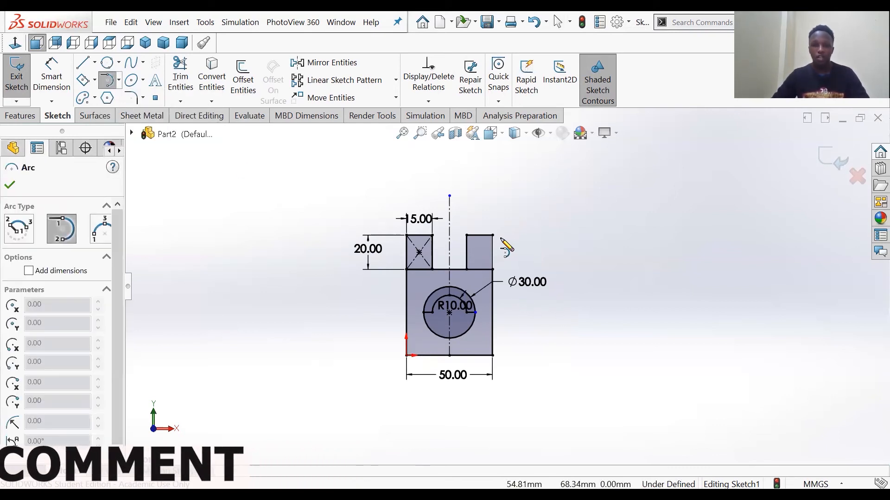
scroll(489, 239, "down", 2)
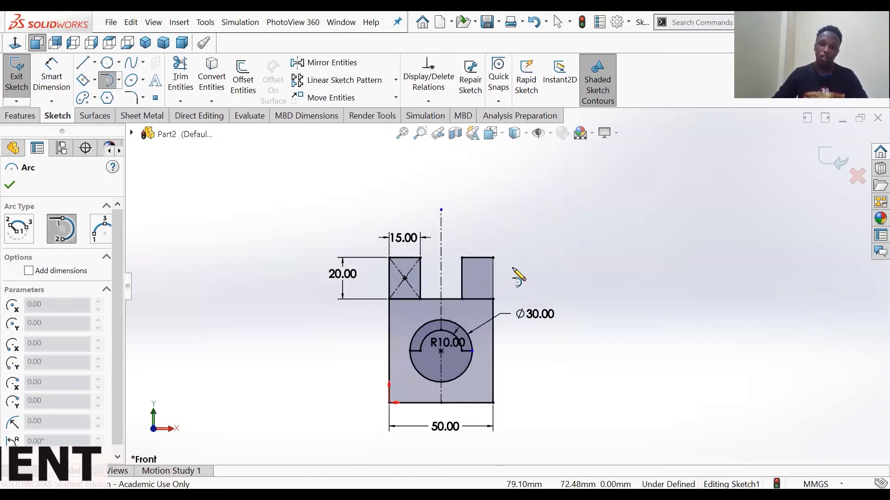
scroll(492, 293, "up", 1)
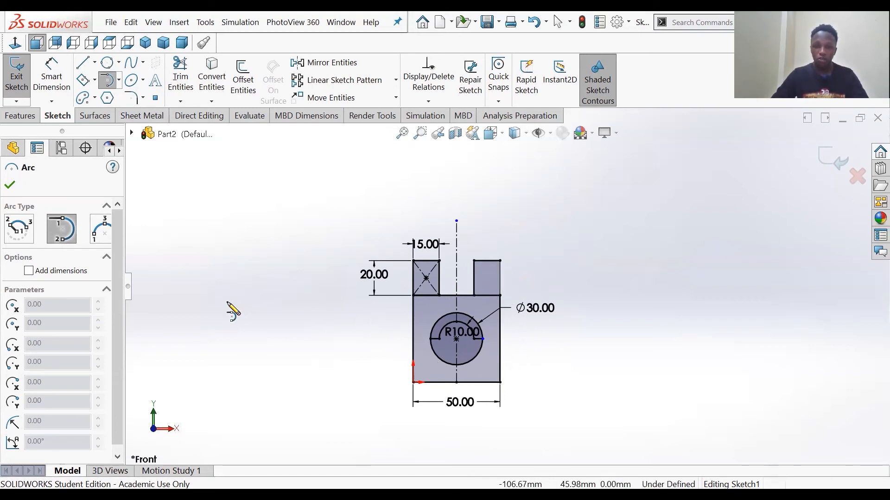
scroll(526, 302, "down", 2)
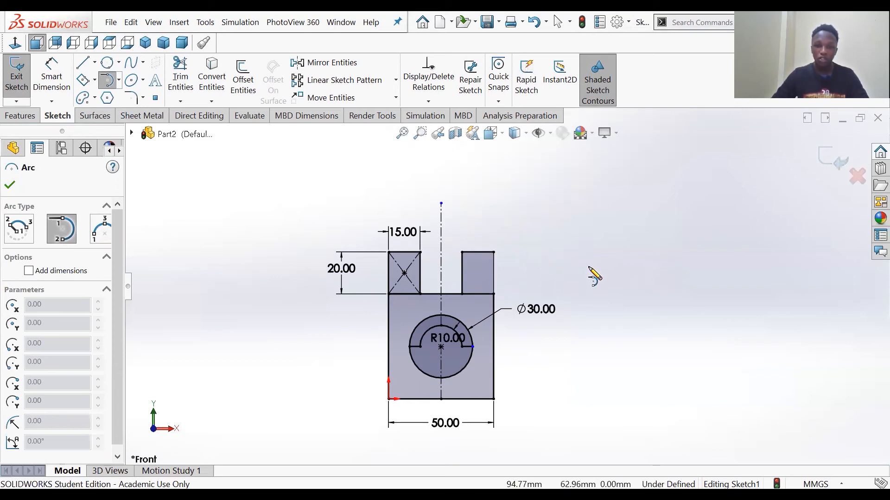
left_click(495, 253)
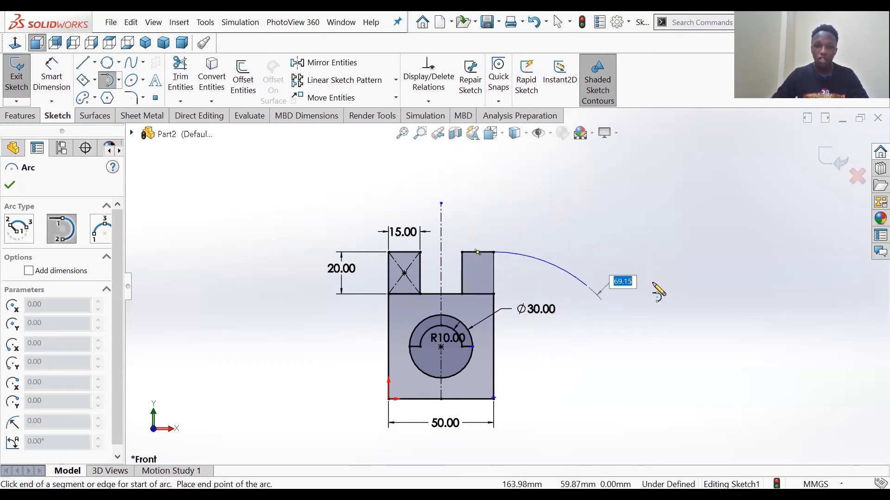
left_click(494, 295)
right_click(500, 301)
left_click(532, 302)
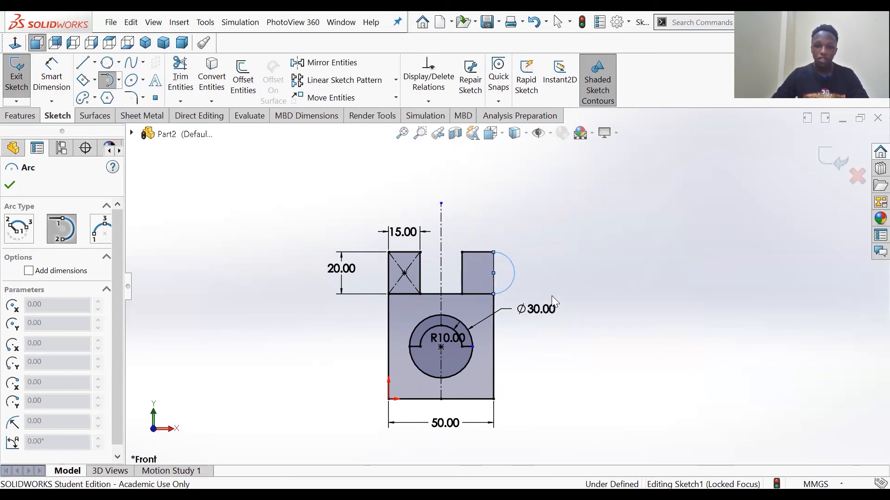
scroll(533, 283, "up", 4)
scroll(518, 295, "down", 3)
scroll(471, 344, "up", 5)
scroll(479, 325, "down", 3)
scroll(514, 272, "down", 1)
scroll(516, 268, "up", 1)
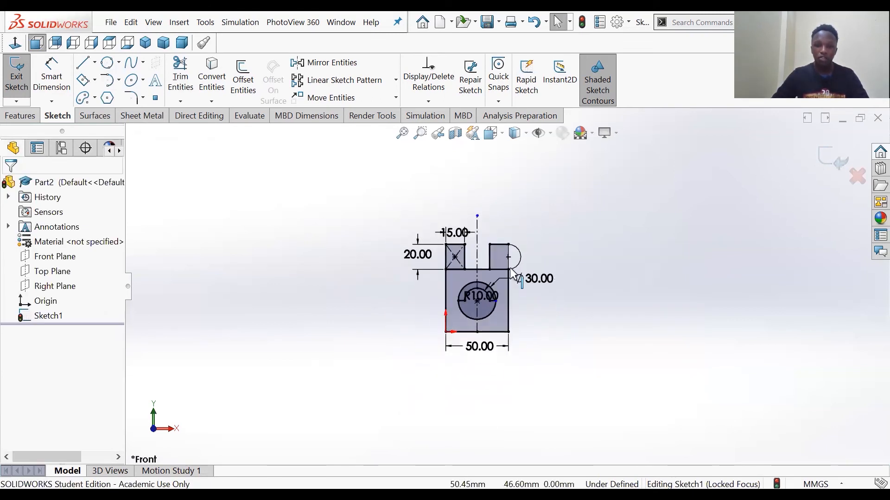
scroll(516, 257, "down", 1)
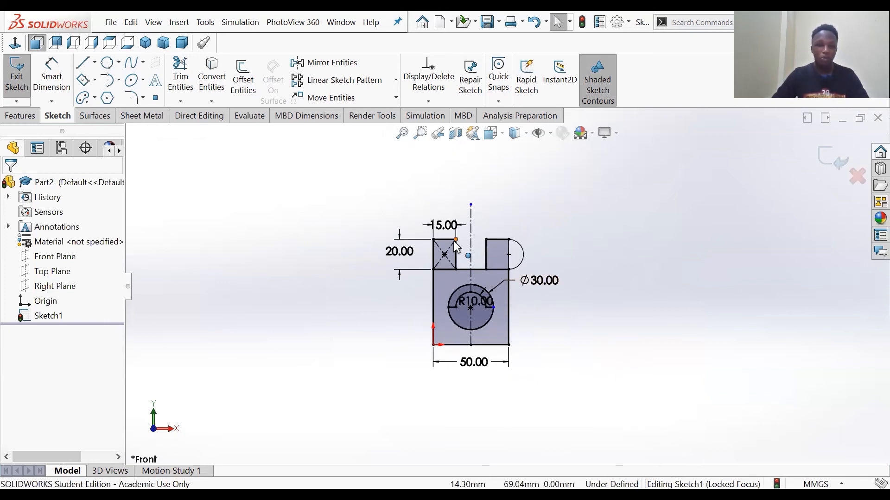
Step: Try to dimension the distance between the tangent arc's centre point and the arc itself
left_click(59, 79)
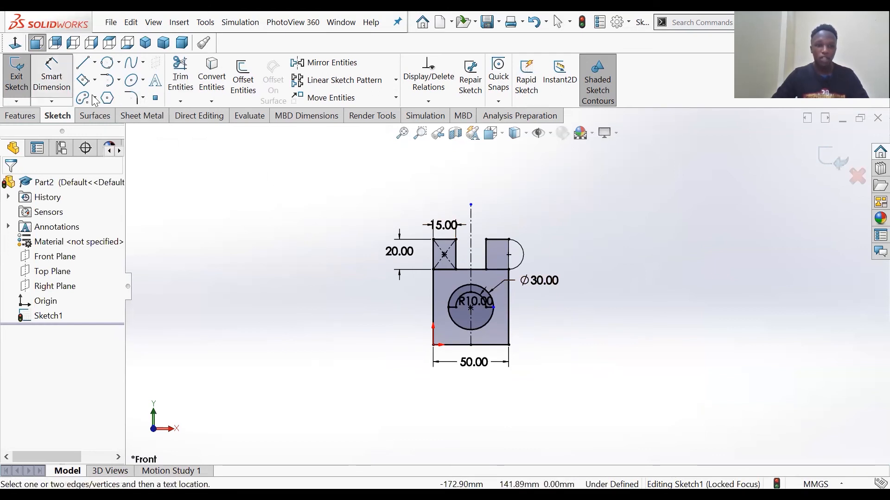
scroll(511, 262, "down", 1)
left_click(506, 255)
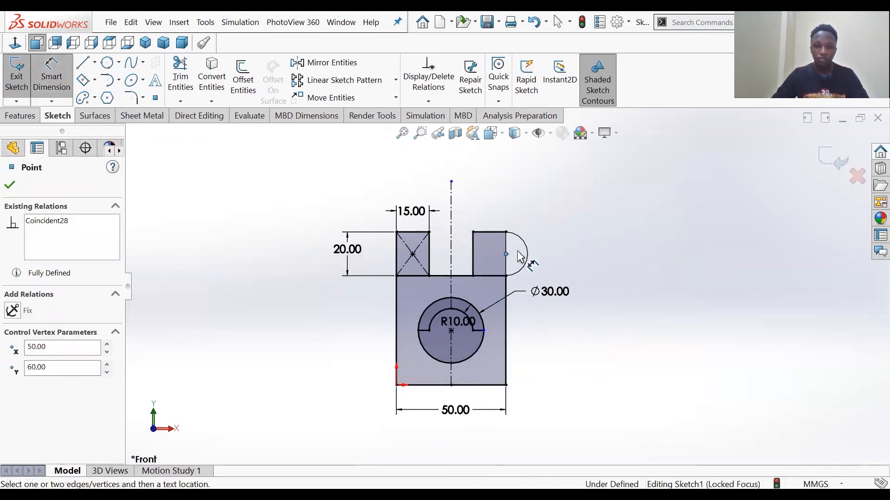
left_click(527, 255)
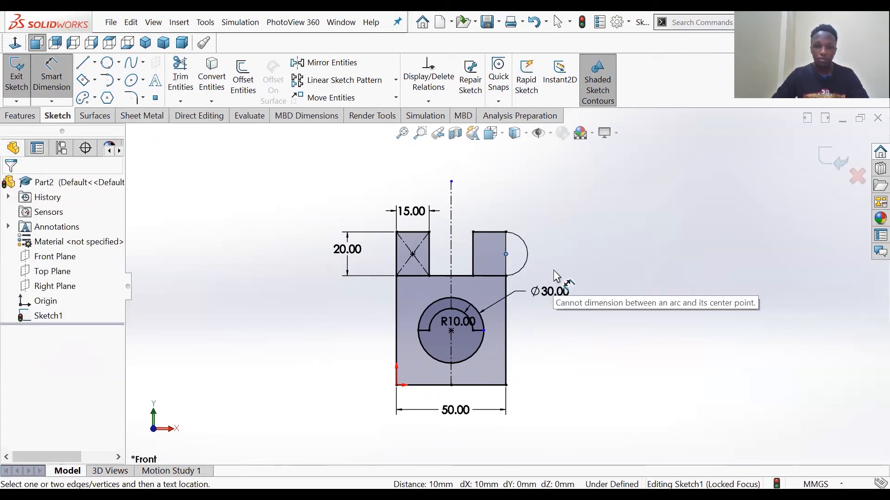
left_click(520, 267)
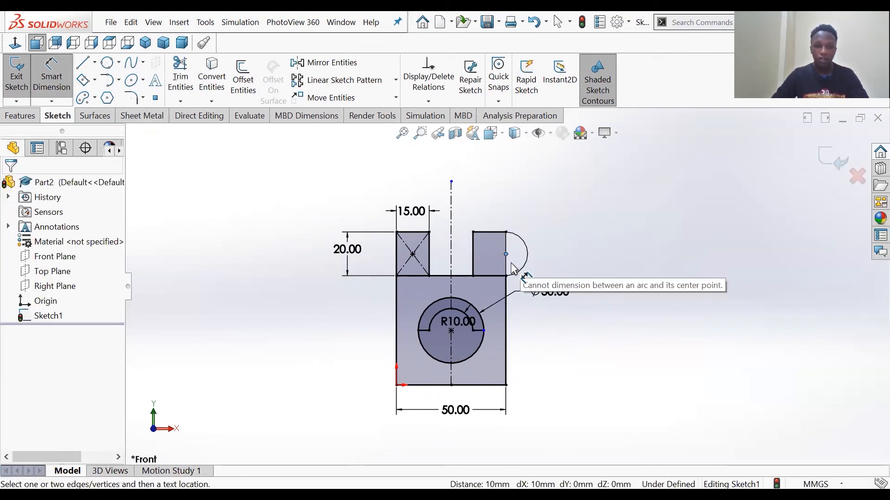
left_click(505, 254)
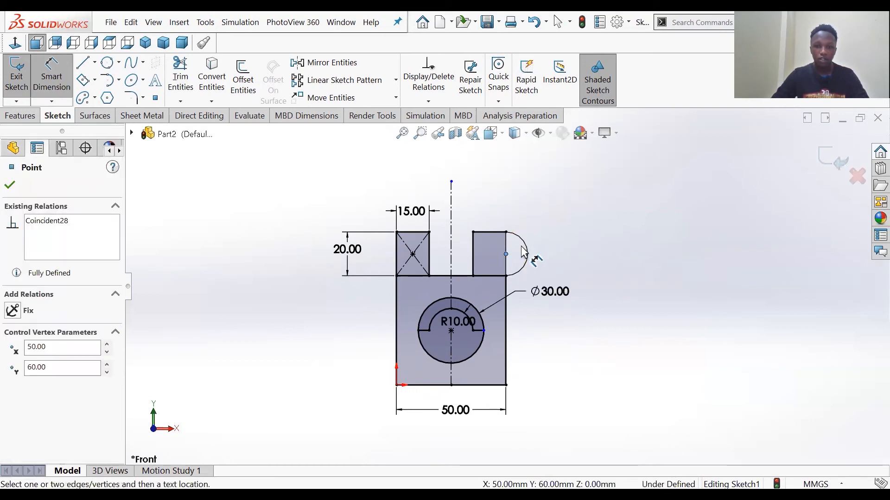
left_click(46, 79)
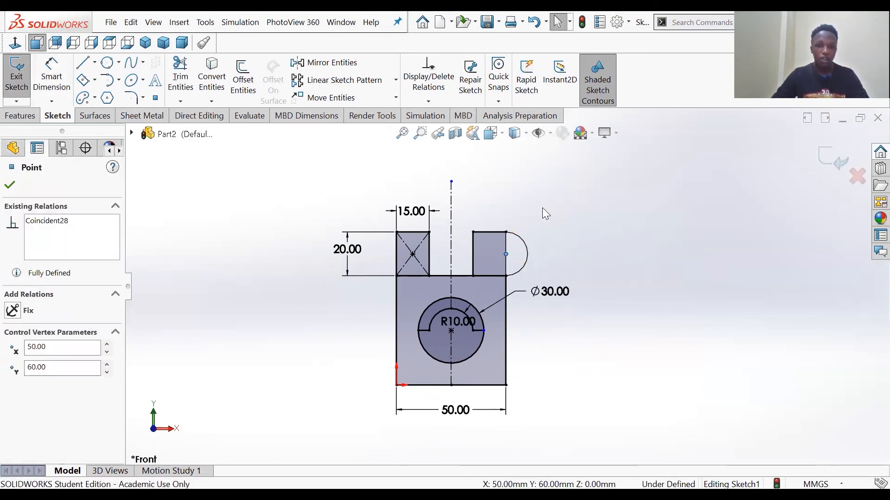
left_click(542, 208)
Step: Try to add a driven radius dimension to the tangent arc on the upper-right rectangle's outer side
left_click(37, 86)
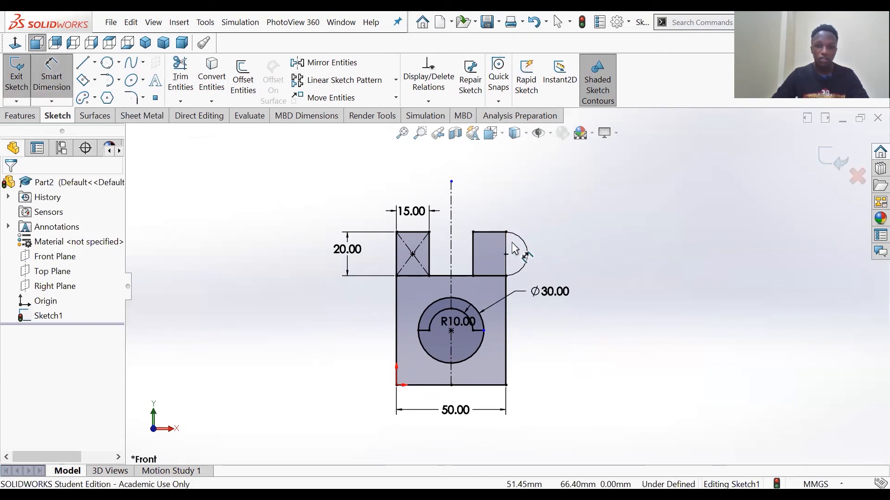
left_click(532, 244)
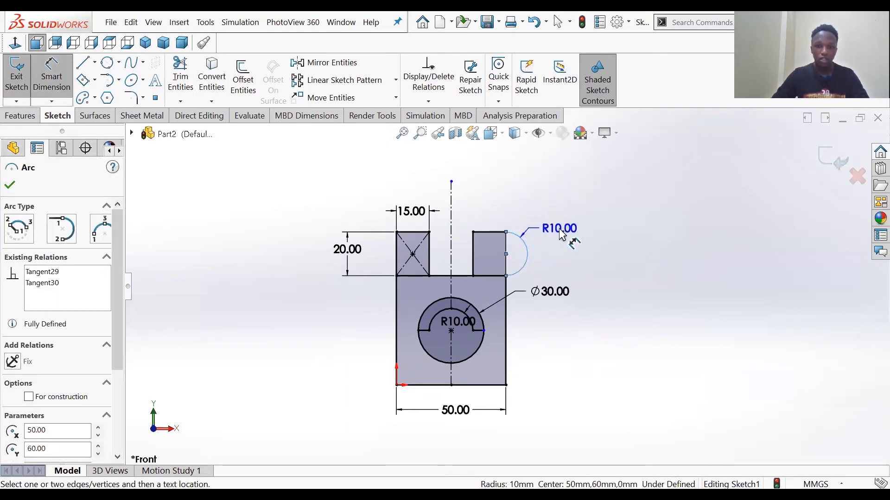
left_click(560, 227)
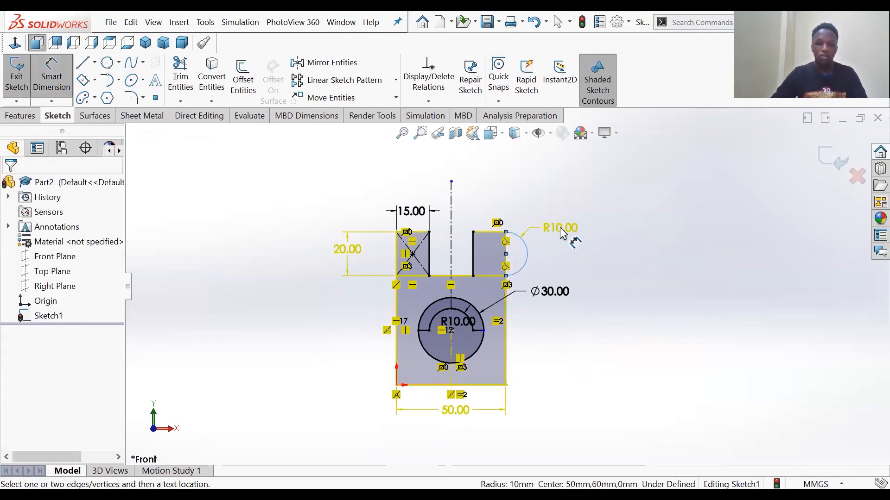
left_click(559, 227)
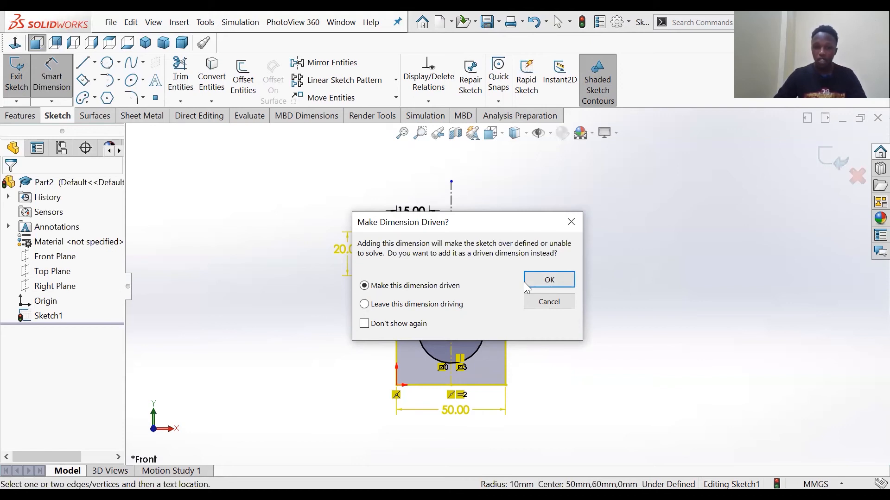
left_click(547, 281)
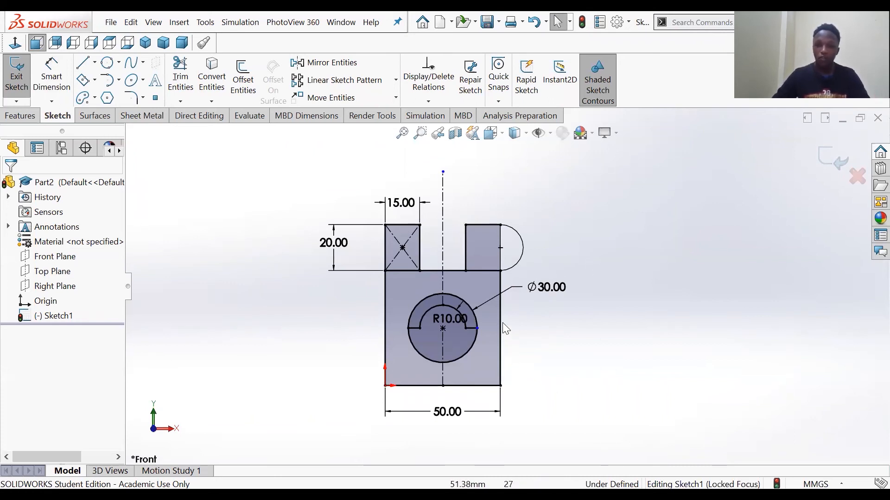
scroll(497, 315, "up", 1)
scroll(408, 283, "down", 1)
scroll(597, 301, "up", 1)
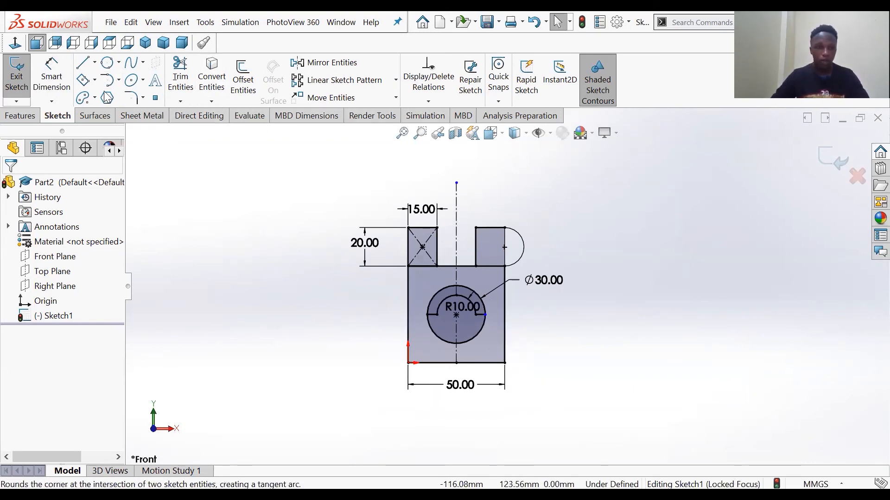
left_click(62, 76)
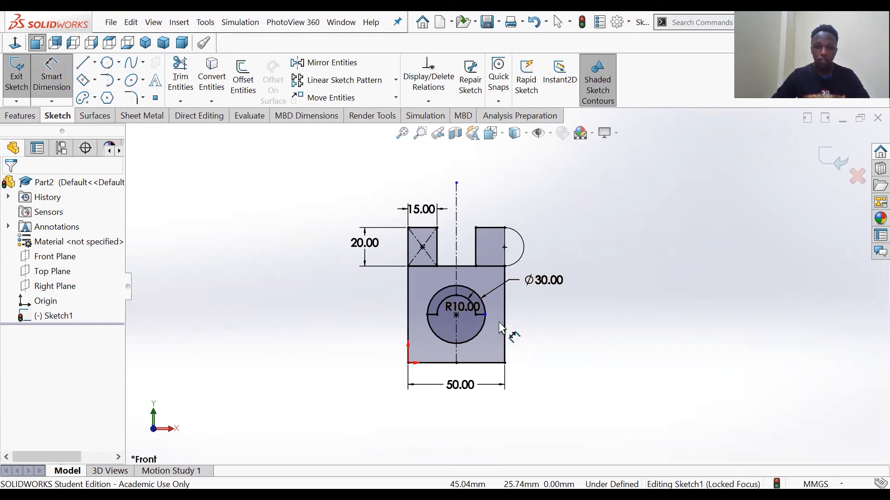
scroll(555, 262, "up", 1)
scroll(555, 262, "down", 3)
scroll(438, 340, "up", 3)
scroll(438, 340, "down", 1)
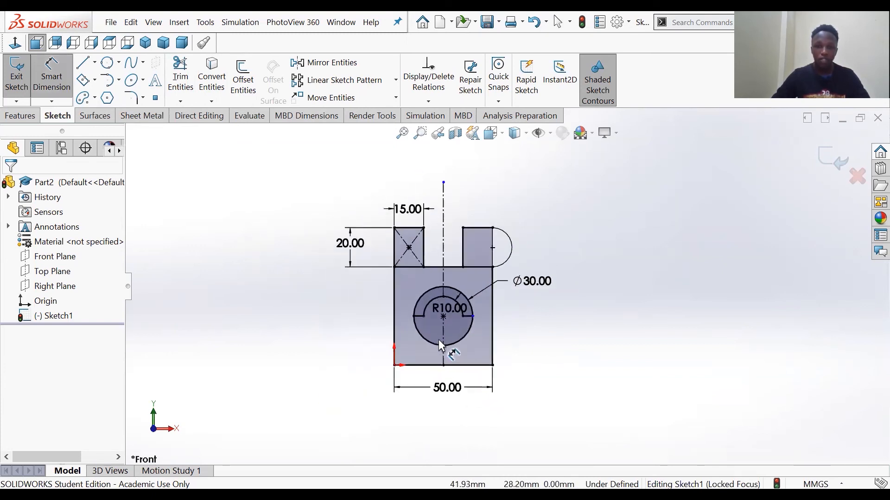
scroll(488, 331, "down", 1)
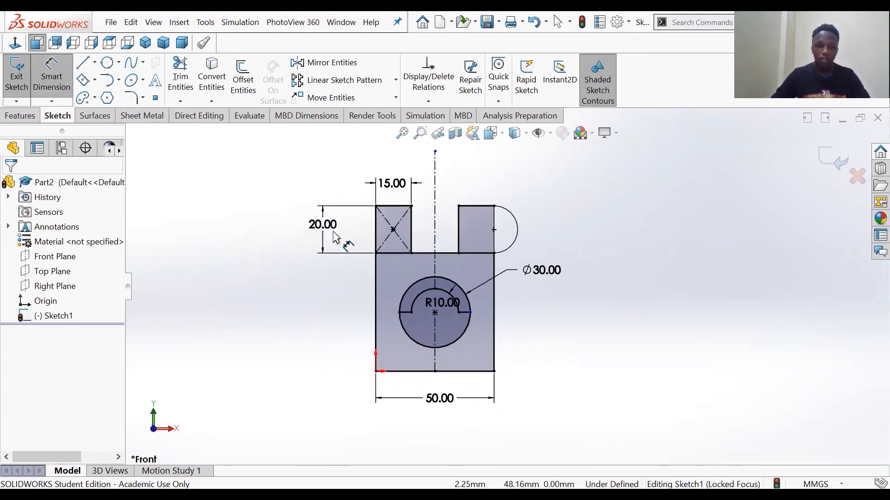
left_click(69, 95)
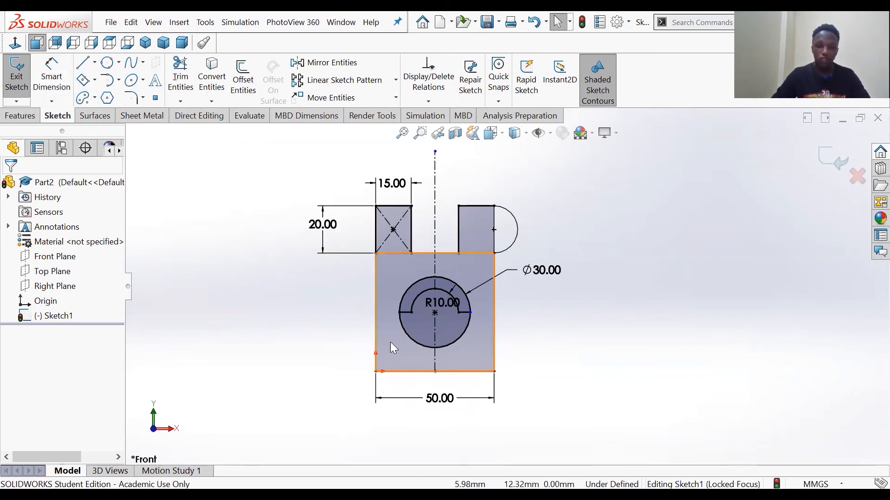
Step: Make the free outer endpoint of the short horizontal line coincident with the 30 mm circle
scroll(496, 327, "down", 2)
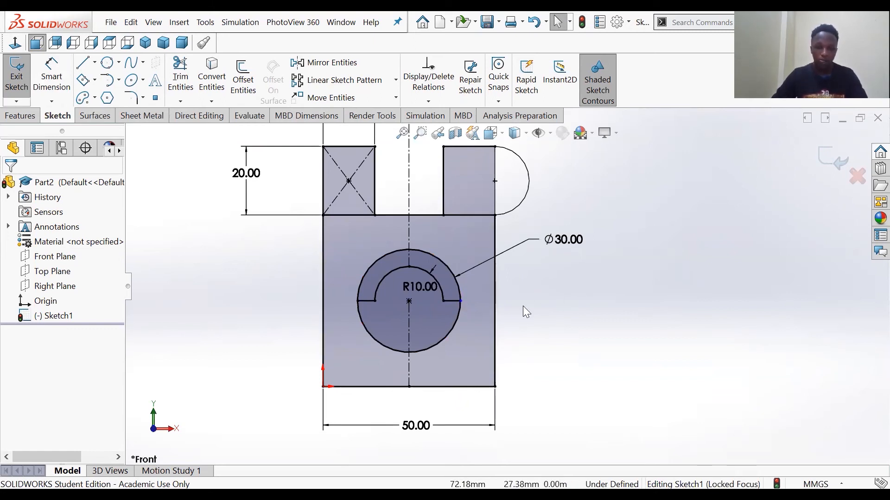
left_click(460, 302)
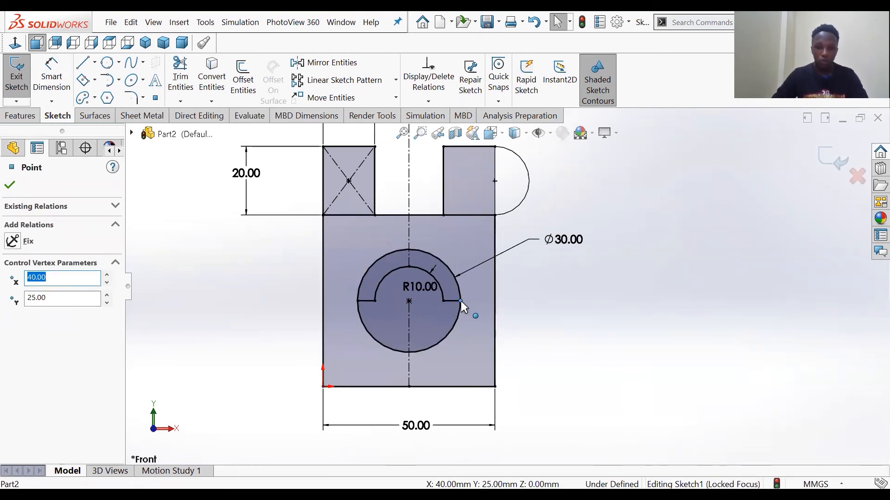
left_click(458, 308)
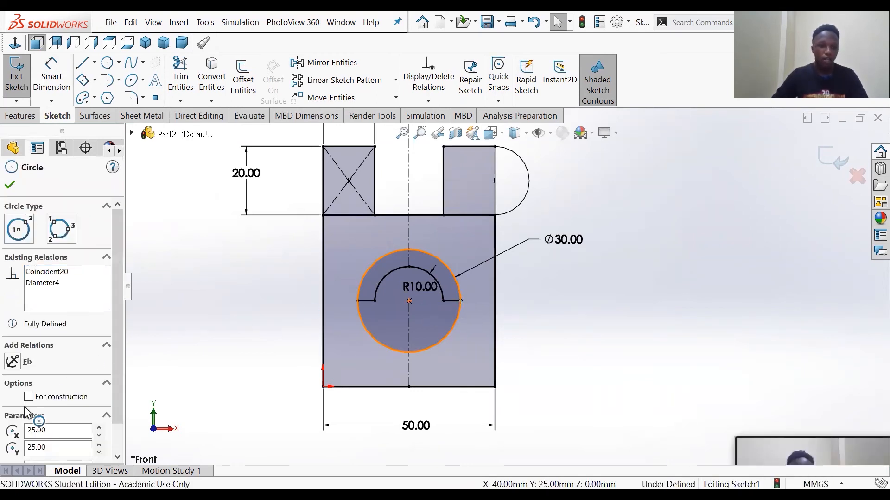
left_click(12, 382)
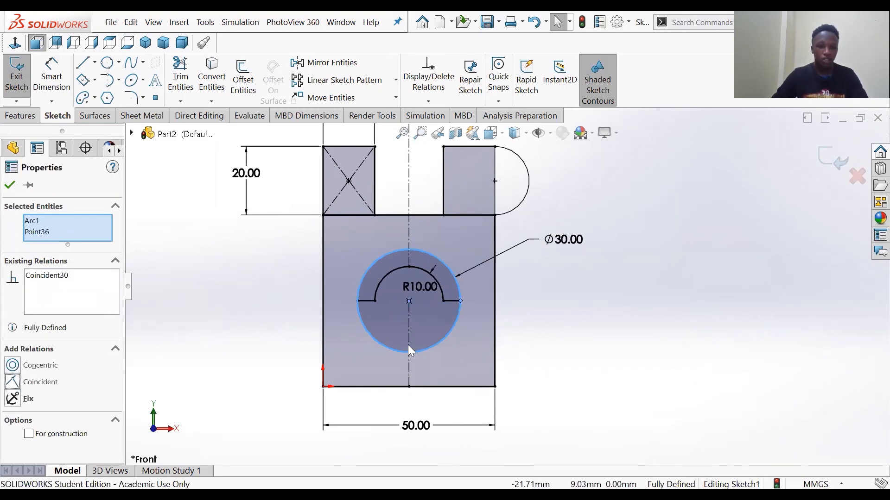
left_click(553, 319)
scroll(465, 293, "up", 5)
scroll(506, 298, "down", 1)
scroll(509, 289, "up", 1)
scroll(508, 289, "down", 1)
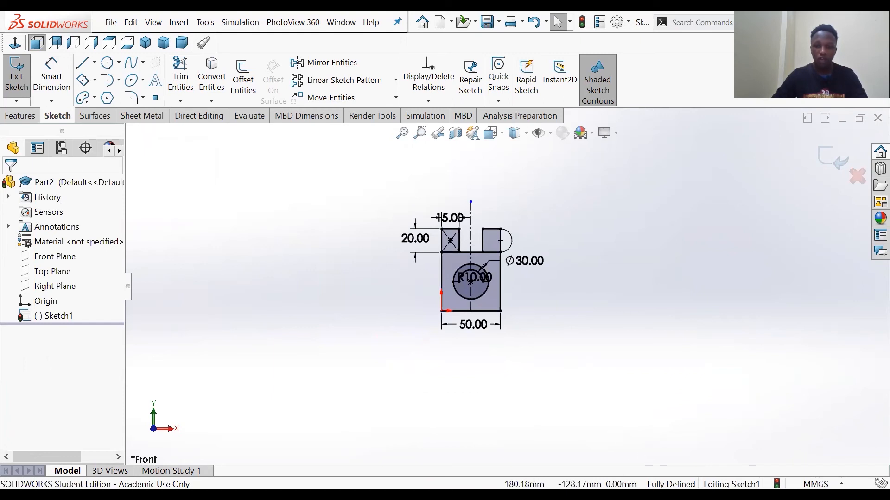
scroll(514, 246, "down", 2)
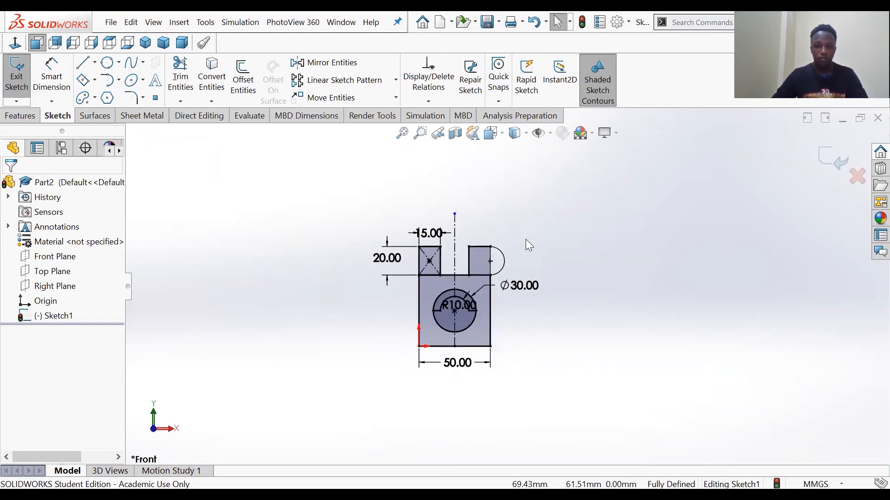
scroll(522, 336, "down", 1)
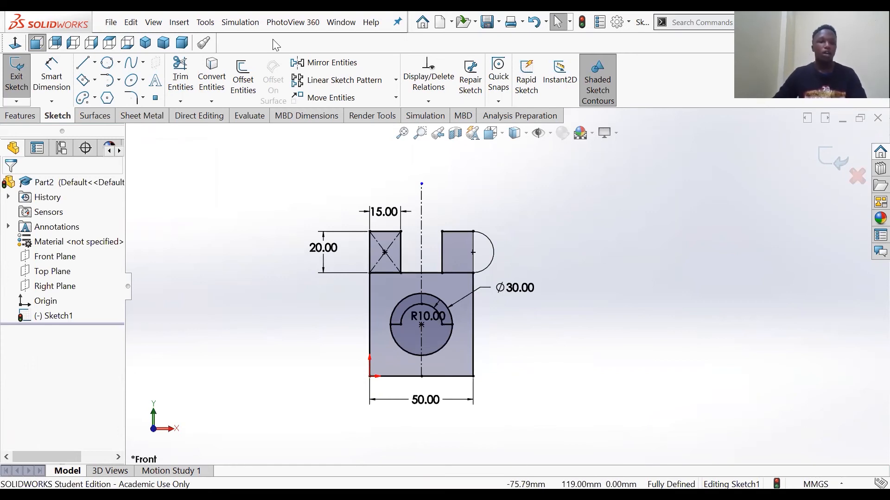
Step: Sketch an upward-bulging semicircular 3 Point Arc between the inner and outer top corners of the upper-right rectangle
left_click(120, 80)
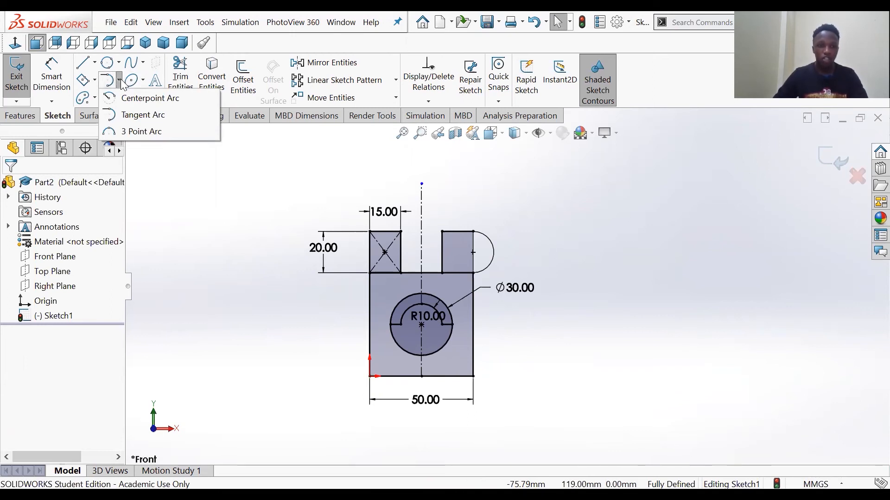
left_click(128, 132)
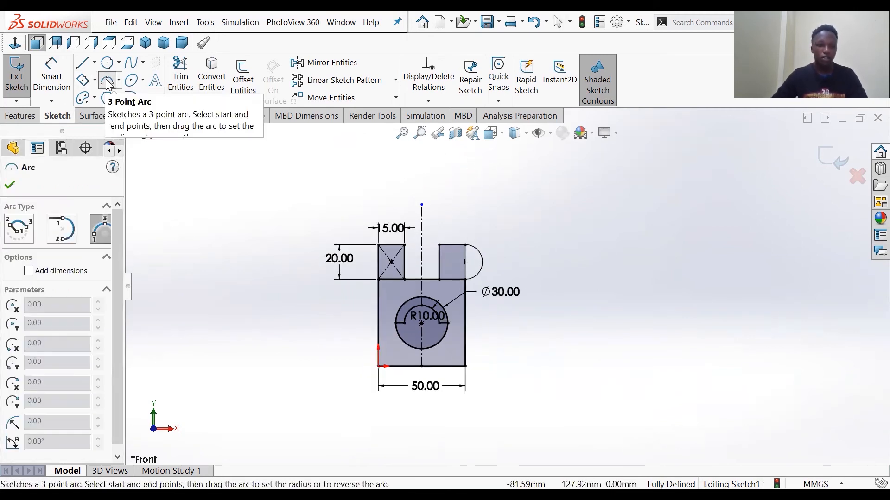
left_click(438, 244)
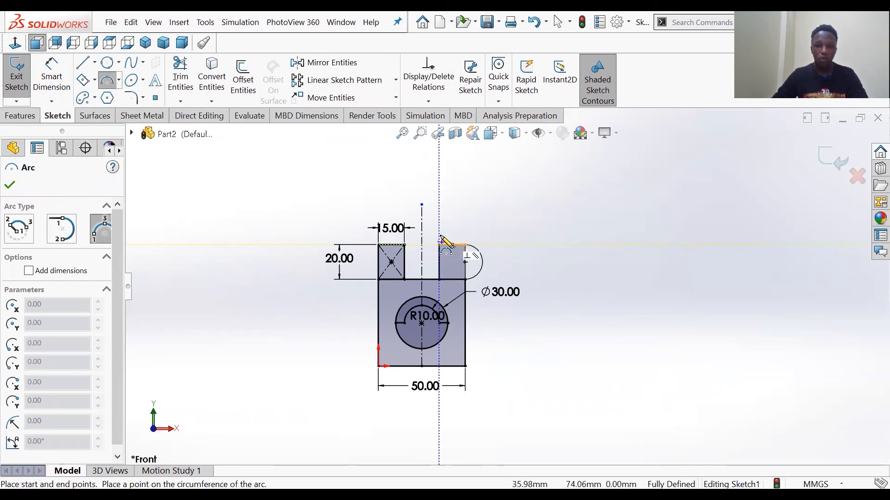
left_click(464, 244)
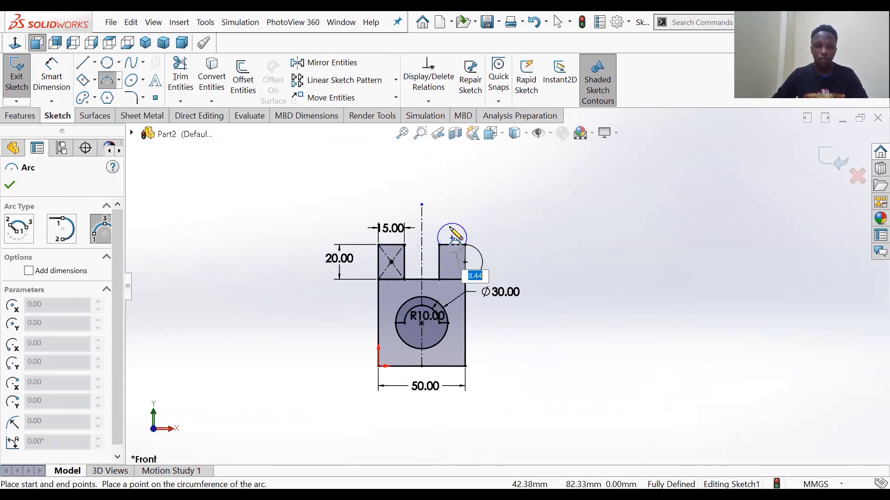
left_click(453, 231)
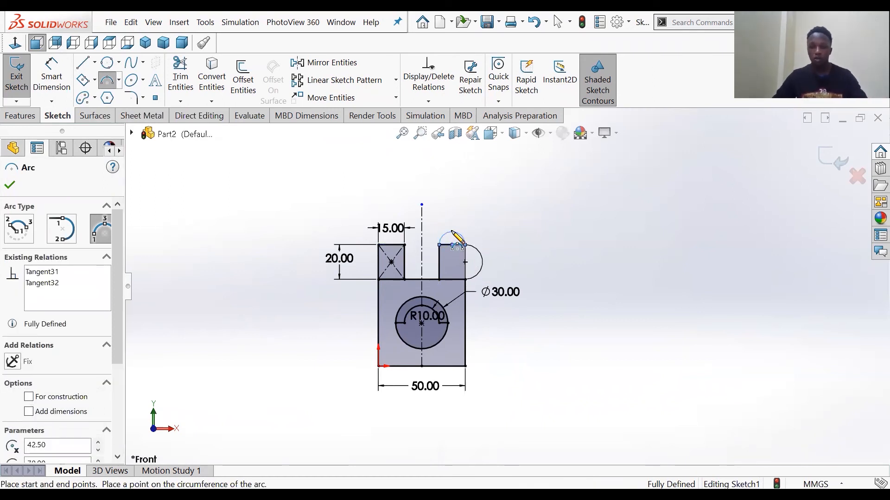
right_click(453, 232)
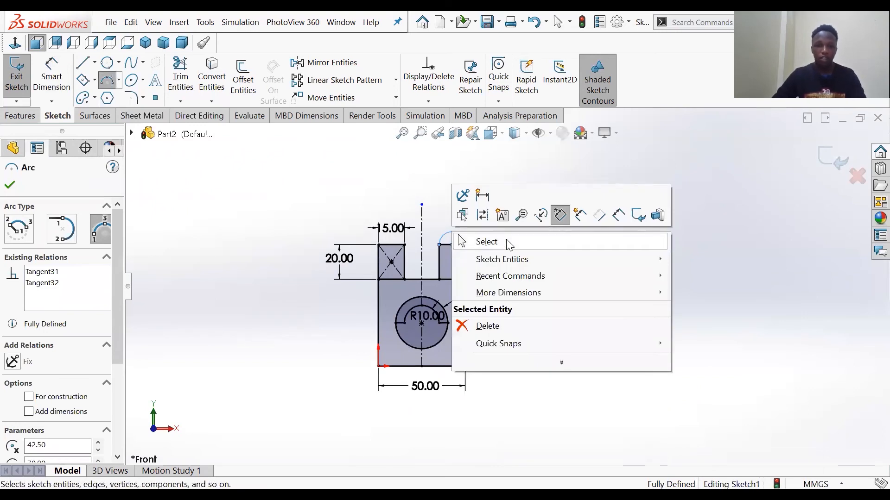
left_click(487, 242)
Step: Trim away the upper-right rectangle's top edge and outer side edge beneath the two arcs using Trim to closest
scroll(522, 278, "up", 2)
scroll(522, 279, "down", 4)
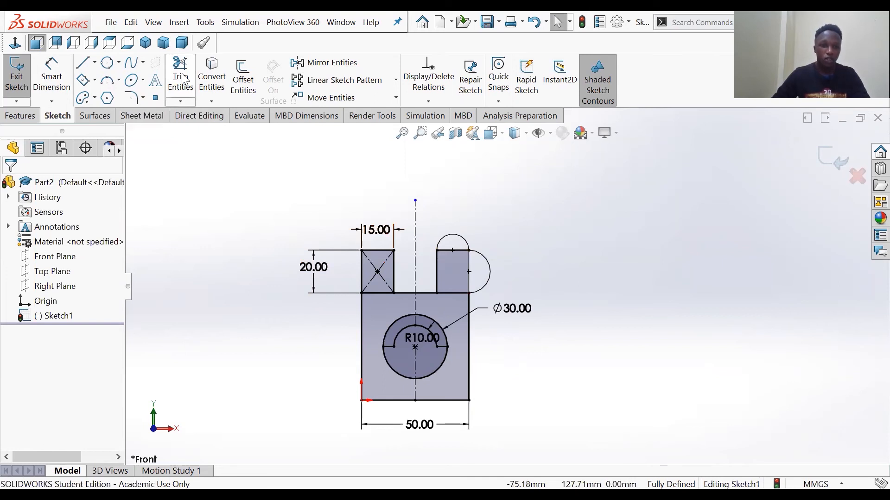
left_click(179, 103)
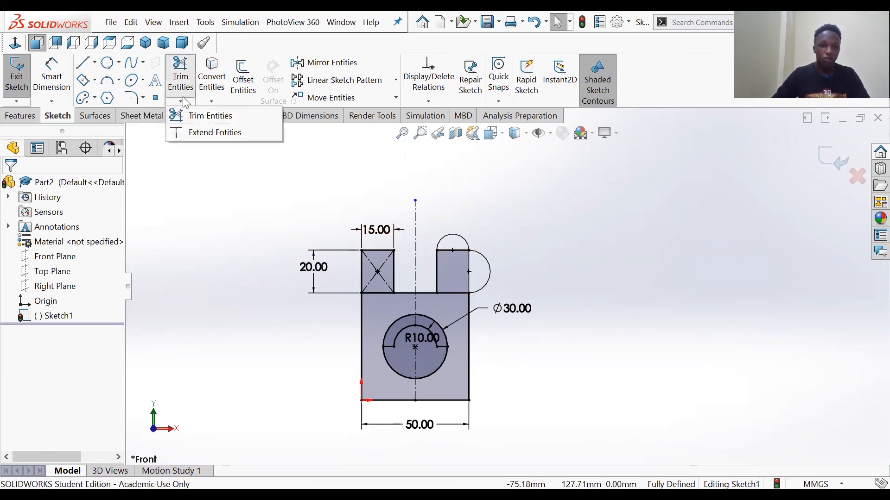
left_click(206, 115)
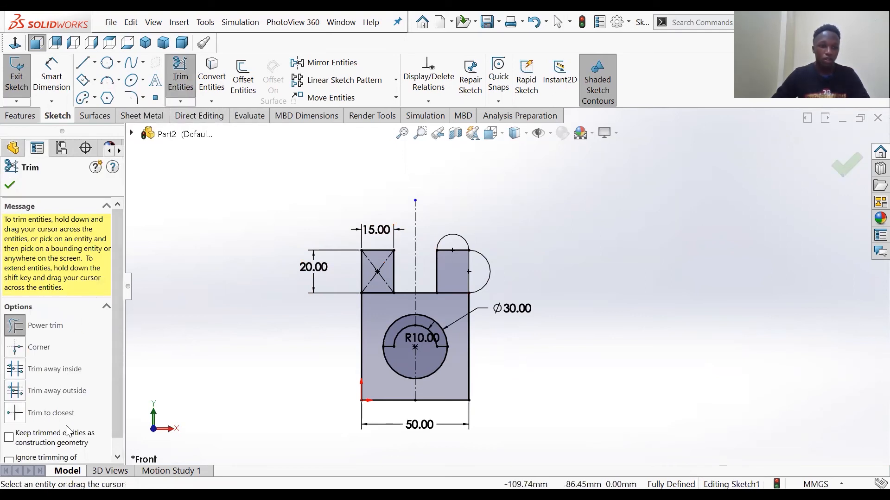
left_click(17, 415)
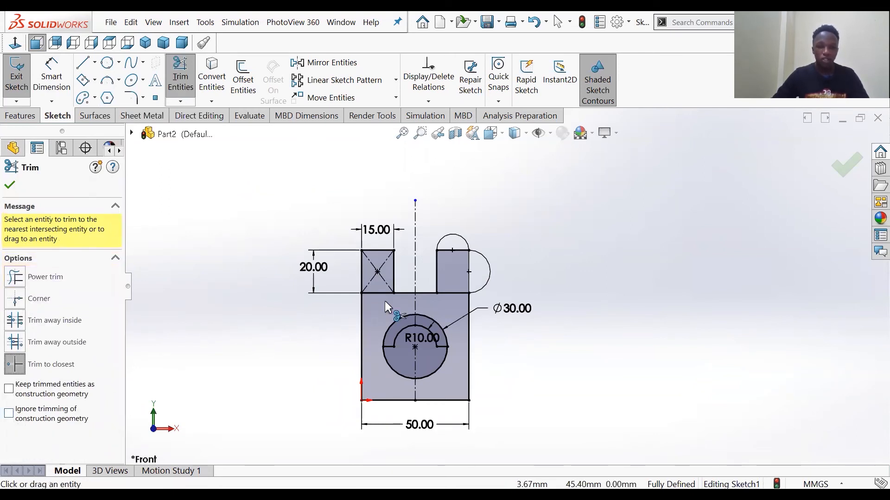
left_click(446, 251)
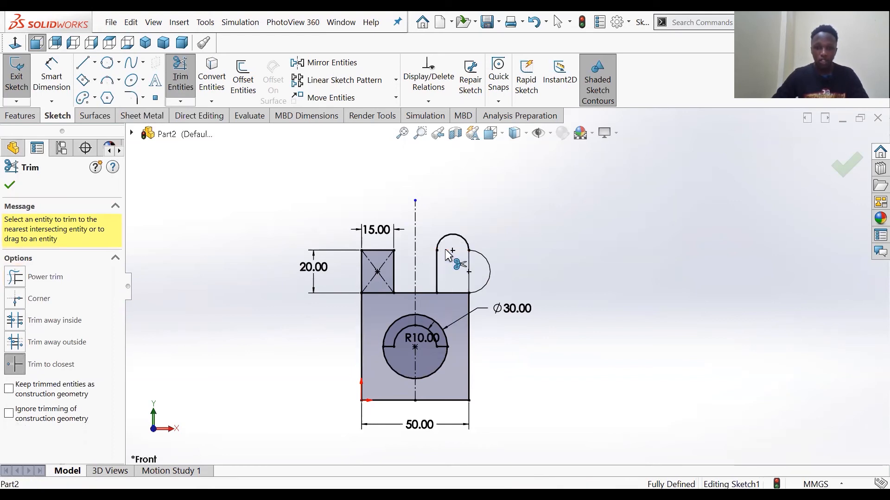
left_click(468, 266)
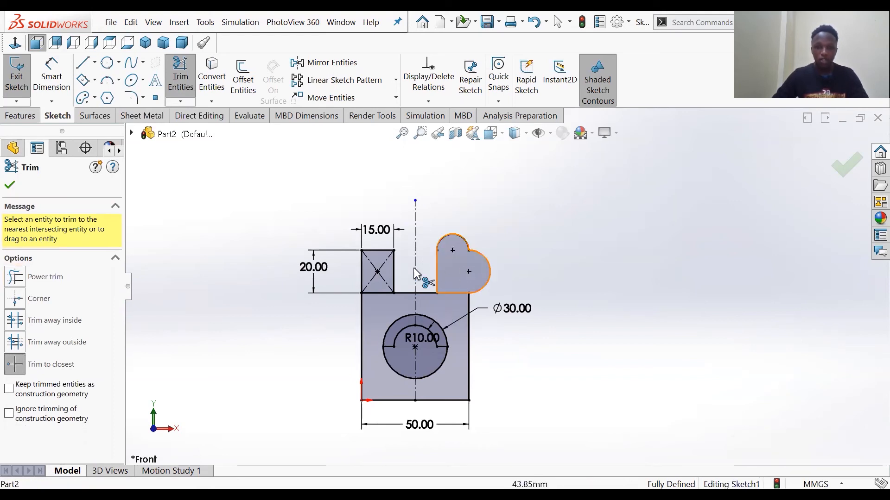
left_click(10, 186)
scroll(480, 209, "up", 3)
scroll(533, 348, "down", 2)
scroll(501, 323, "up", 4)
scroll(501, 322, "down", 3)
scroll(473, 244, "up", 3)
scroll(493, 205, "down", 2)
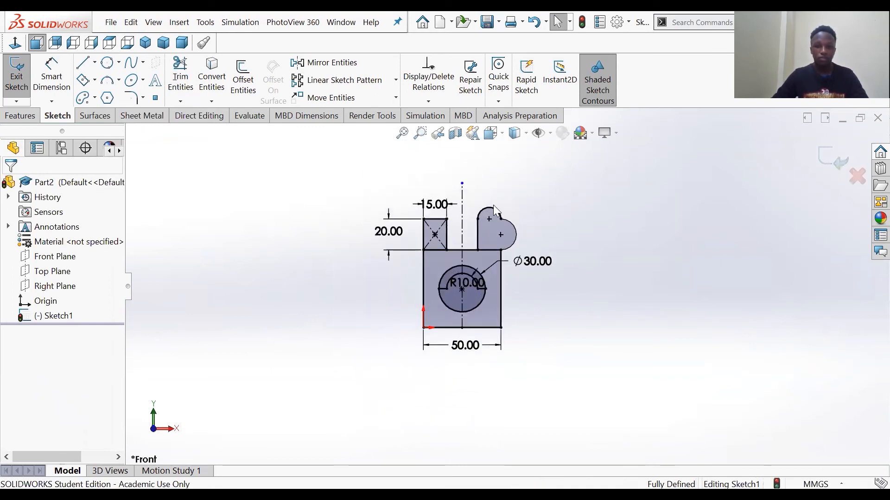
scroll(521, 213, "down", 2)
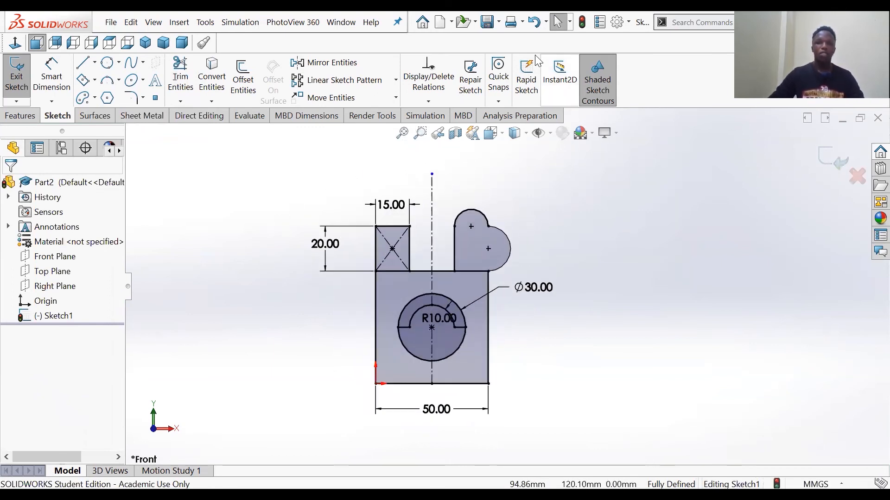
scroll(570, 261, "up", 3)
scroll(454, 271, "down", 2)
scroll(472, 292, "up", 2)
scroll(483, 309, "down", 1)
scroll(528, 262, "down", 1)
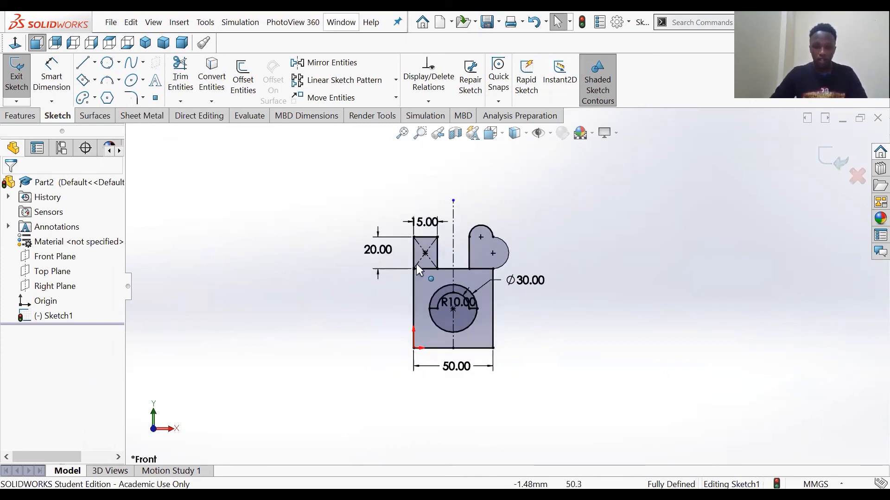
scroll(482, 253, "down", 1)
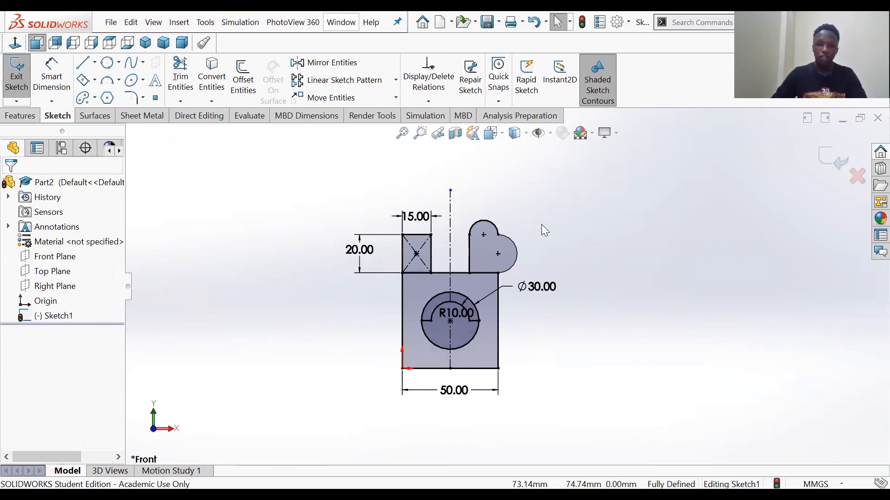
scroll(482, 283, "down", 1)
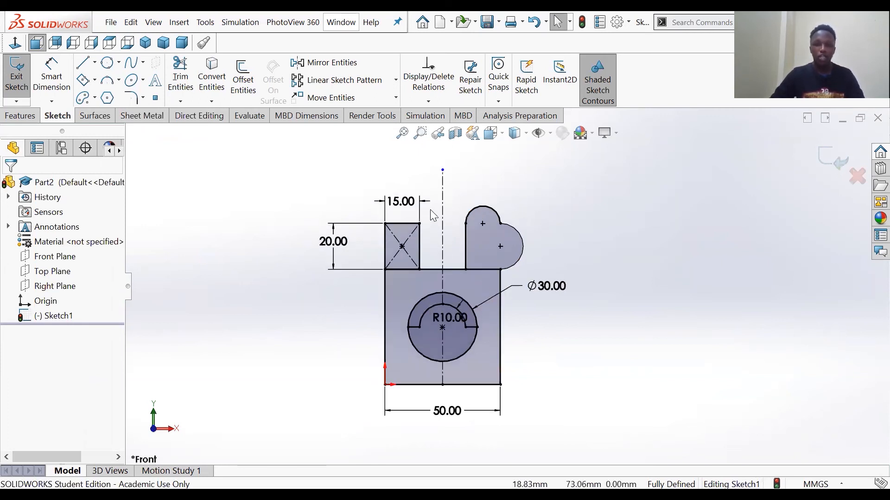
scroll(458, 197, "up", 1)
scroll(457, 197, "up", 1)
scroll(497, 232, "down", 1)
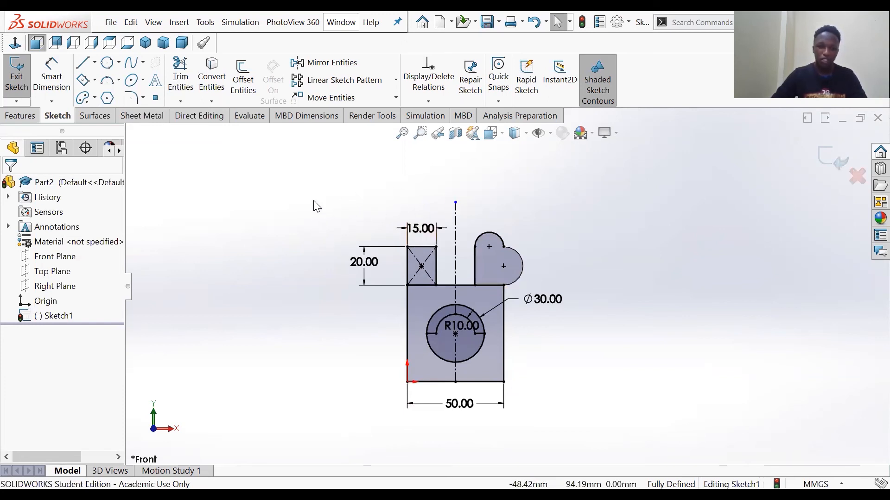
Step: Delete all geometry and dimensions of the notched-square profile from the open sketch
mouse_move(351, 211)
left_mouse_down()
mouse_move(496, 189)
mouse_move(513, 257)
mouse_move(553, 328)
mouse_move(468, 433)
mouse_move(364, 445)
mouse_move(351, 394)
left_mouse_up()
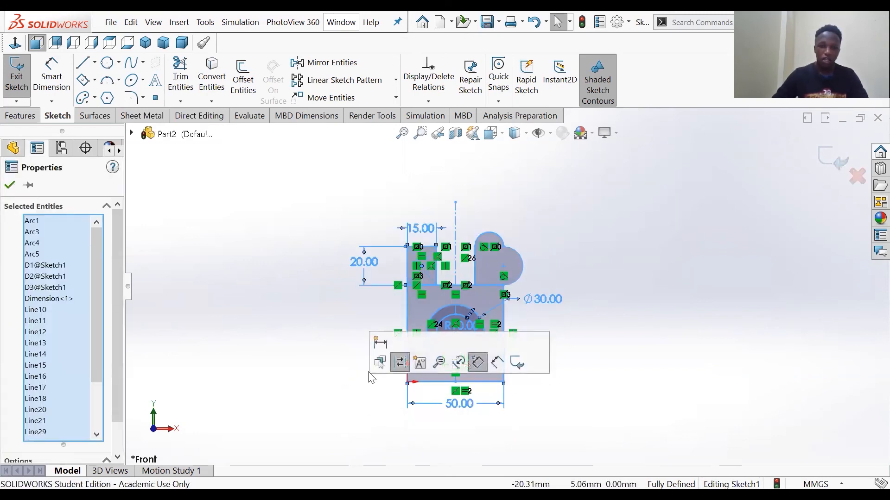
key("Delete")
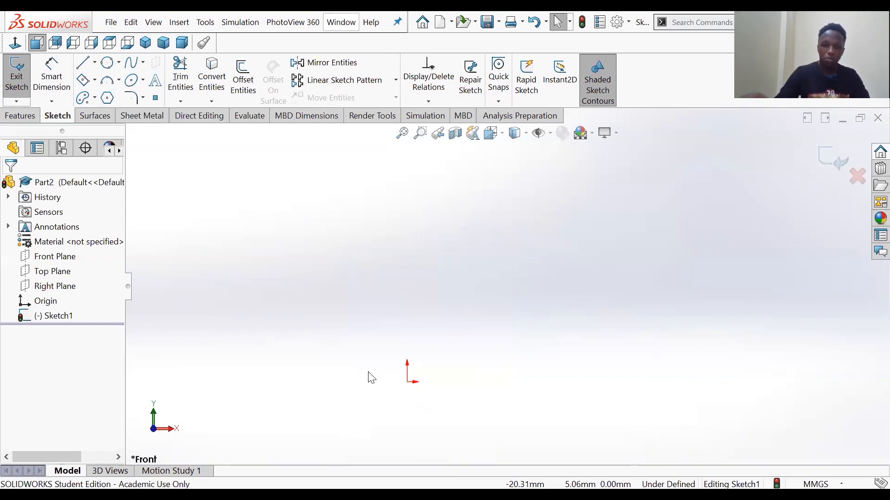
Step: Sketch an ellipse centred on the origin with a horizontal semi-axis of about 70 mm and a vertical semi-axis of about 31 mm
scroll(417, 381, "up", 3)
scroll(475, 360, "down", 2)
scroll(478, 358, "up", 2)
scroll(479, 357, "down", 2)
scroll(511, 292, "up", 2)
scroll(513, 268, "down", 2)
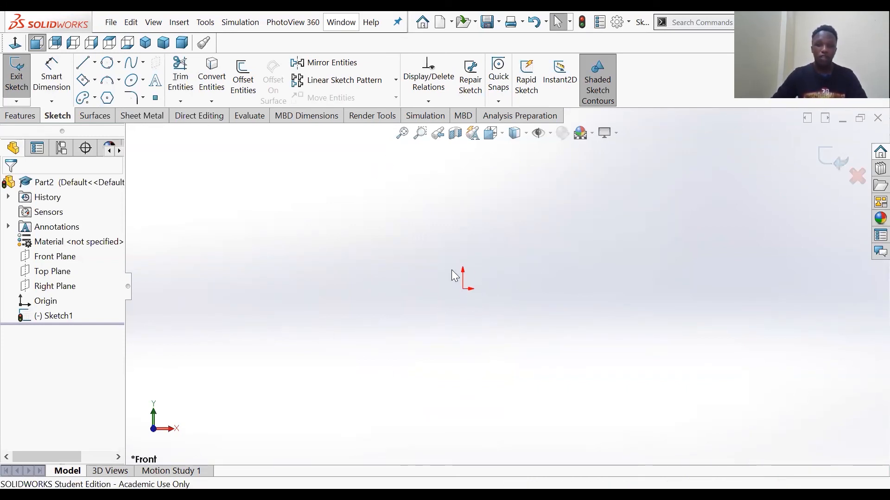
scroll(484, 239, "down", 2)
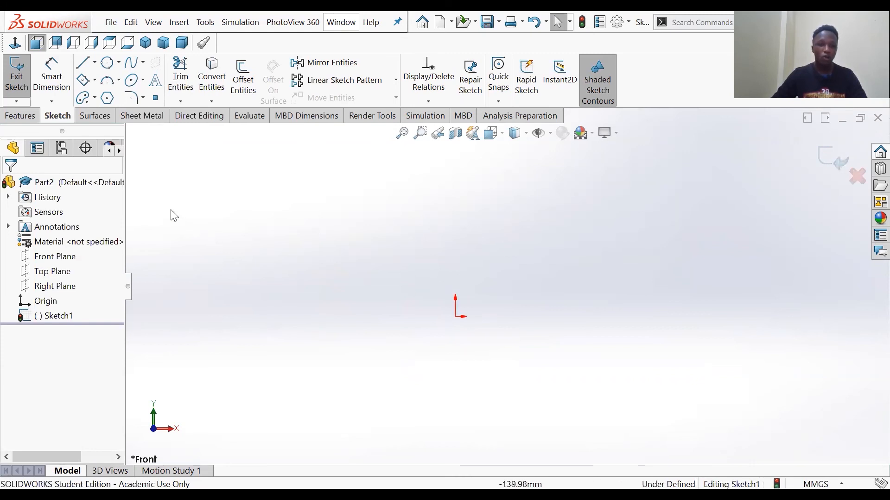
left_click(144, 82)
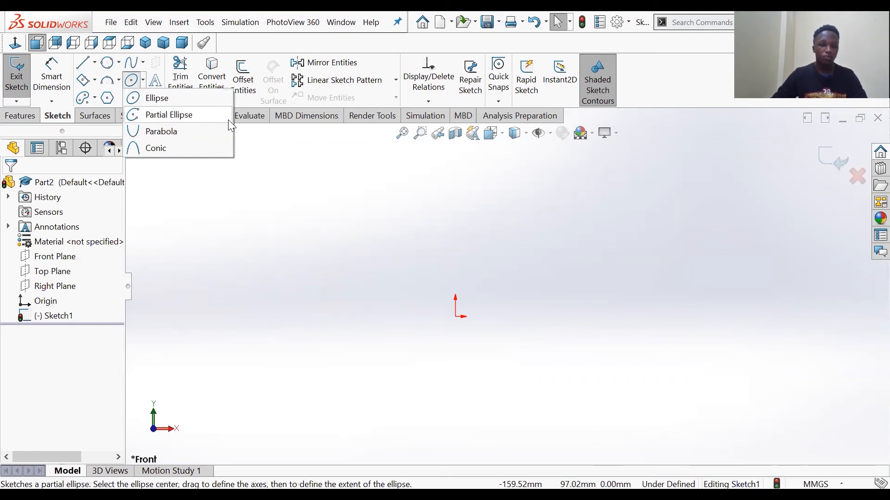
left_click(149, 98)
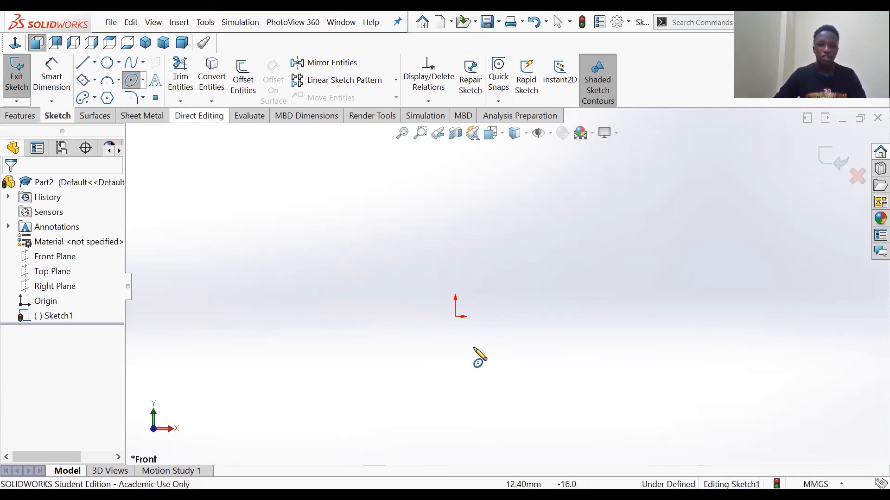
left_click(455, 317)
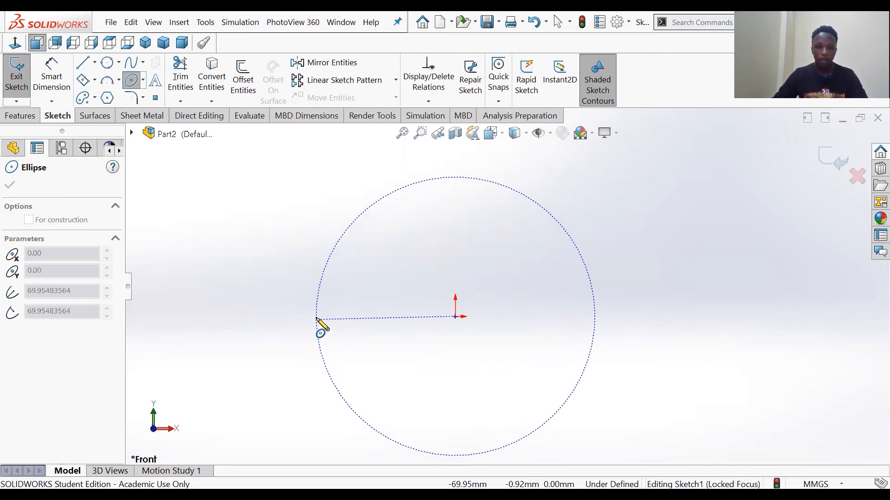
left_click(317, 317)
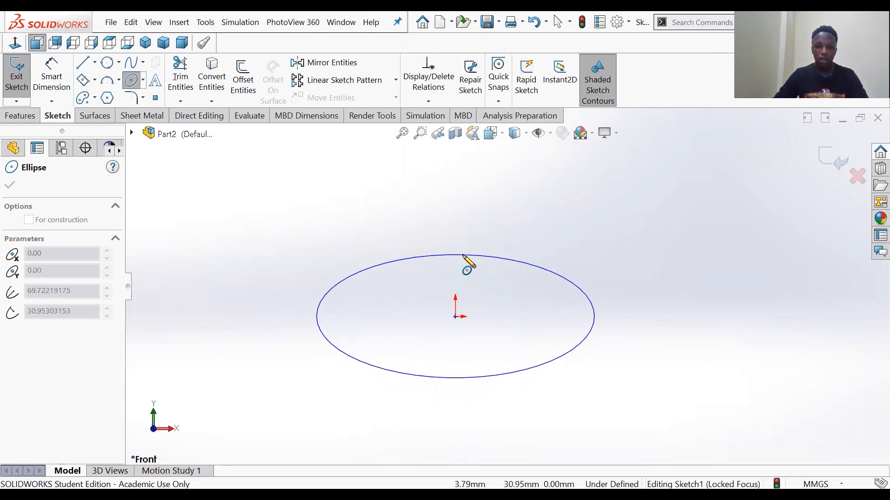
left_click(463, 255)
right_click(465, 257)
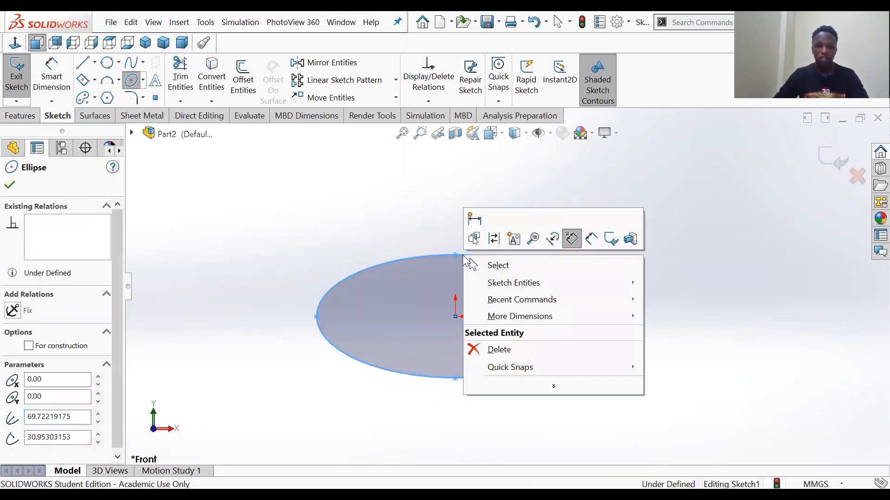
left_click(508, 267)
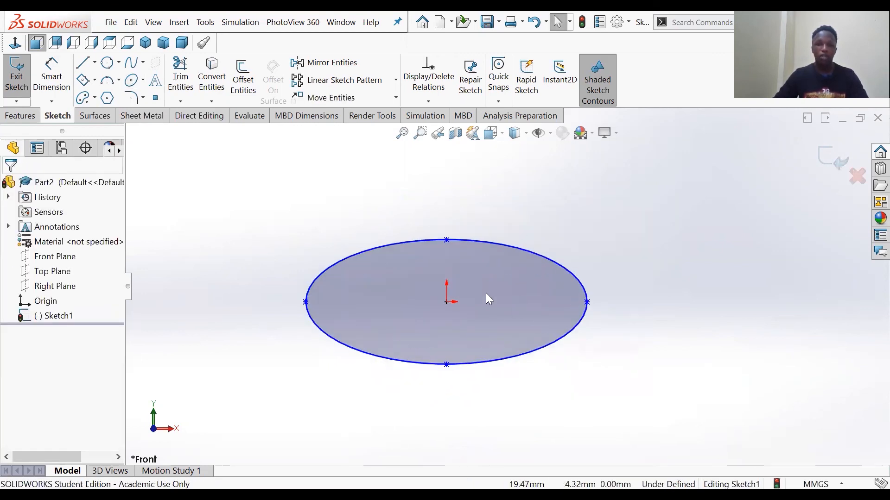
Step: Dimension the ellipse's vertical semi-axis from its centre to its lowest point and set it to 30 mm
scroll(485, 293, "up", 1)
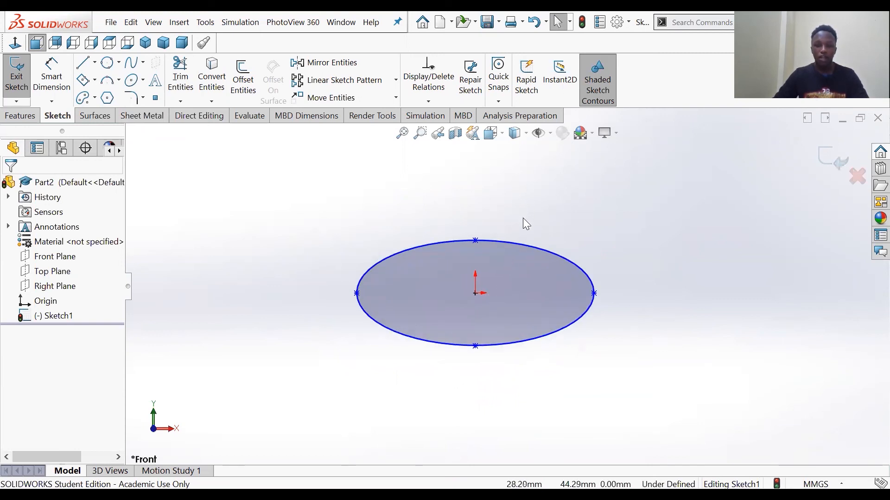
scroll(523, 222, "down", 1)
scroll(480, 332, "up", 1)
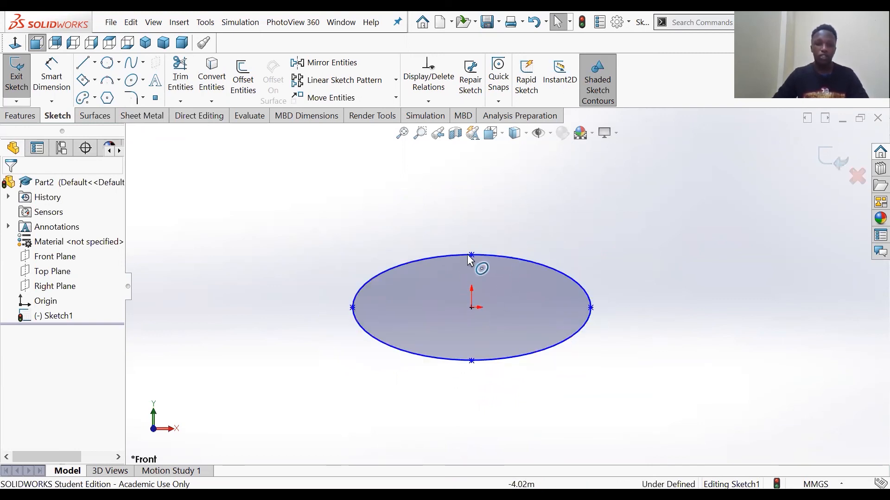
scroll(487, 320, "down", 1)
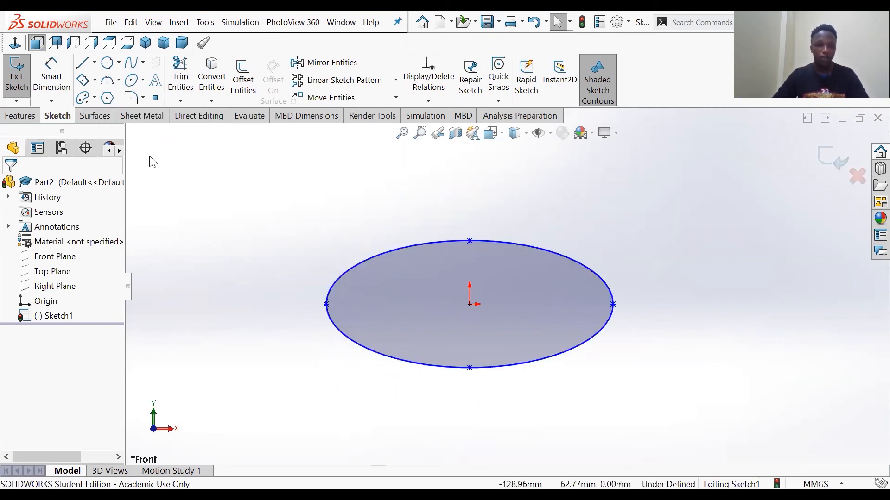
left_click(58, 78)
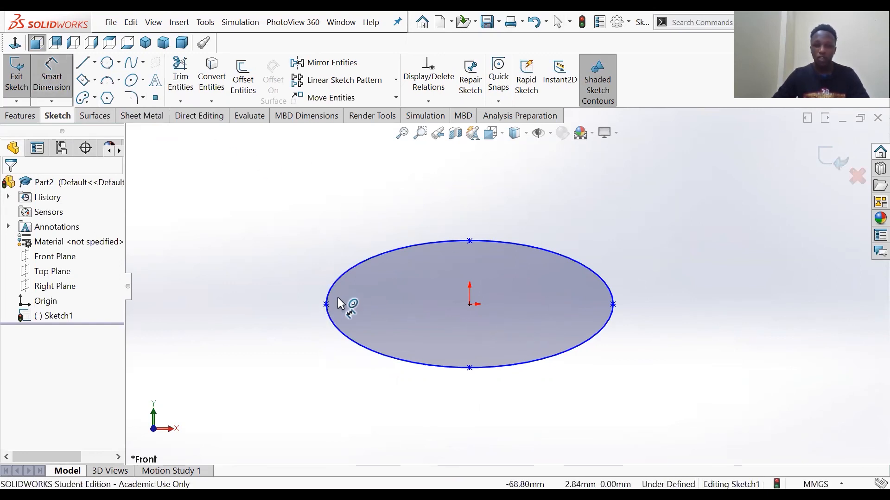
left_click(469, 304)
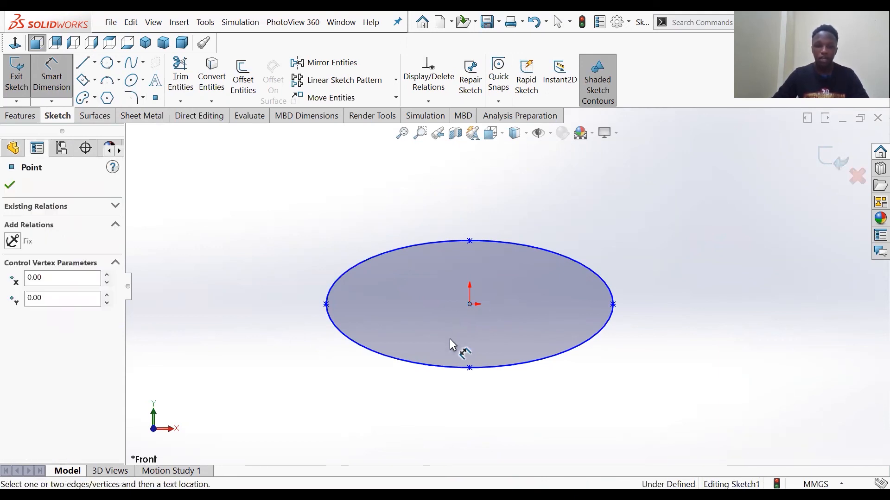
left_click(470, 368)
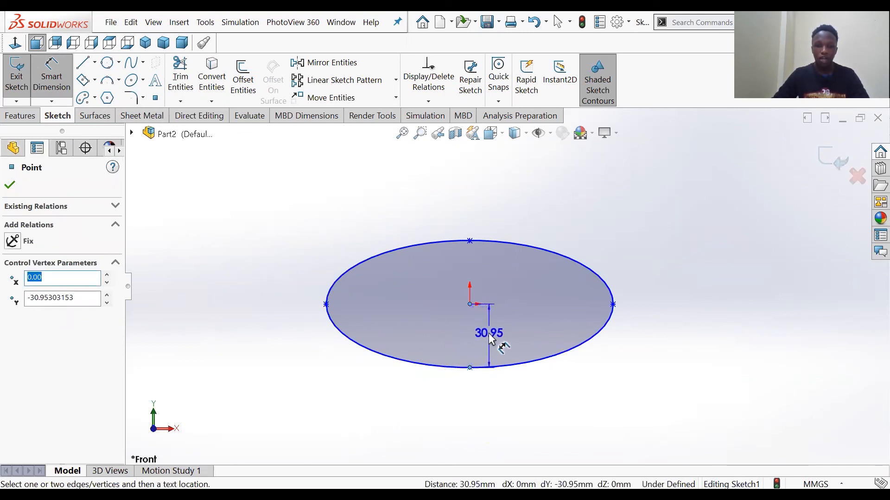
left_click(489, 335)
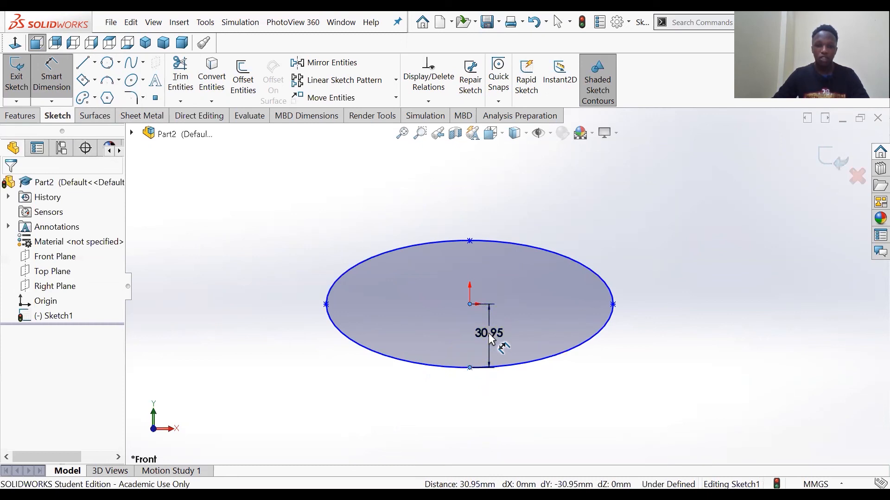
double_click(490, 335)
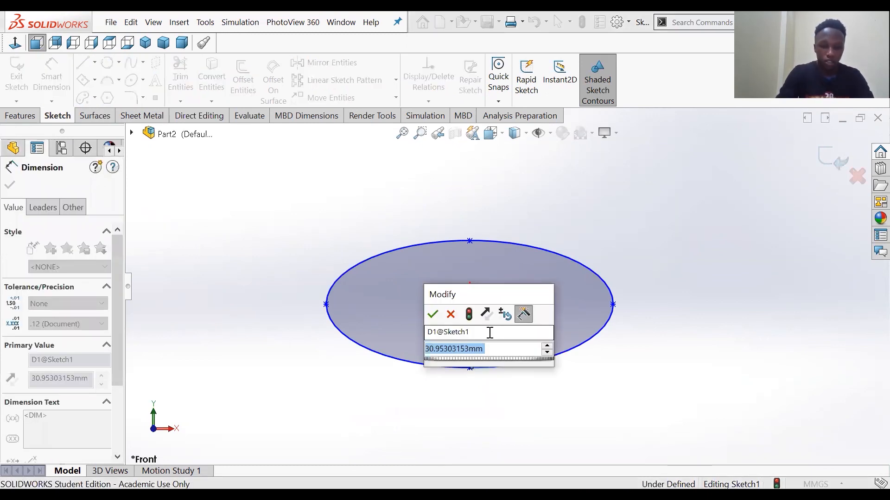
type("30")
key("Return")
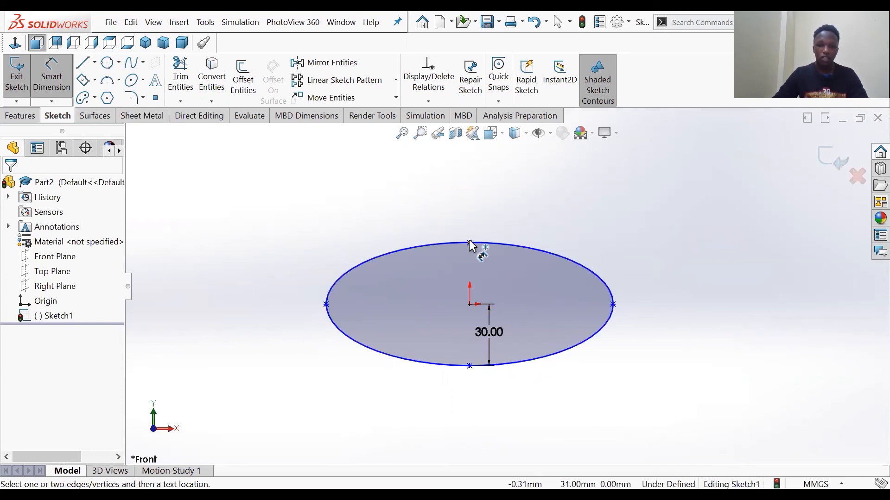
Step: Dimension the ellipse's horizontal semi-axis from its leftmost point to its centre and set it to 70 mm
left_click(327, 305)
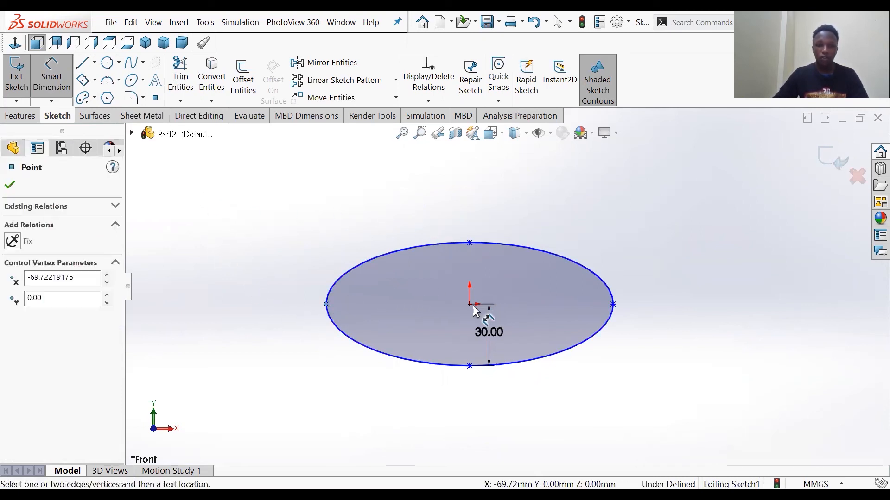
left_click(470, 305)
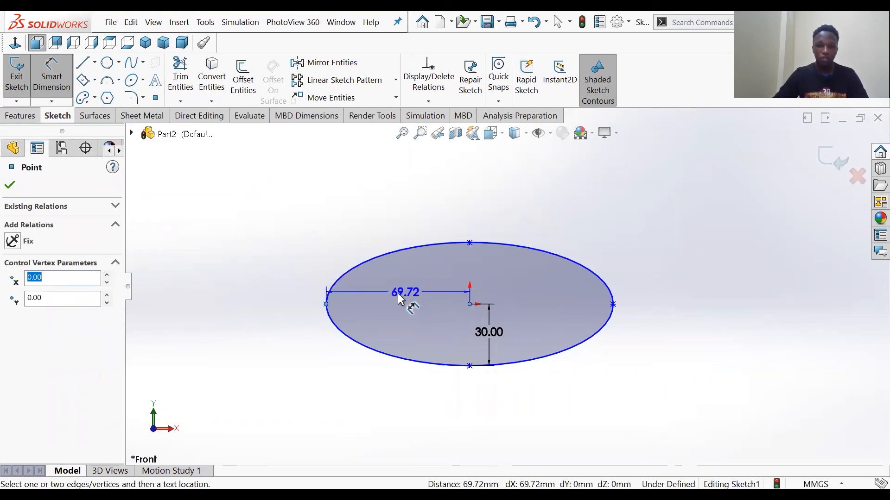
left_click(404, 291)
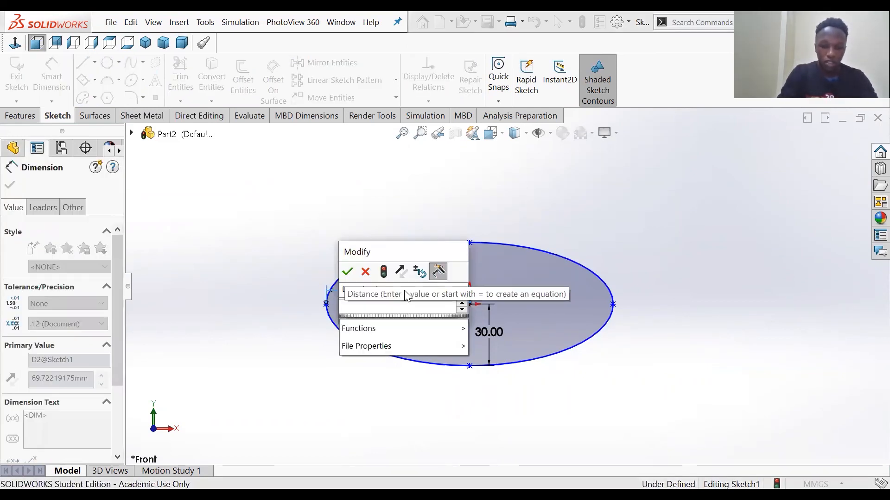
type("70")
key("Return")
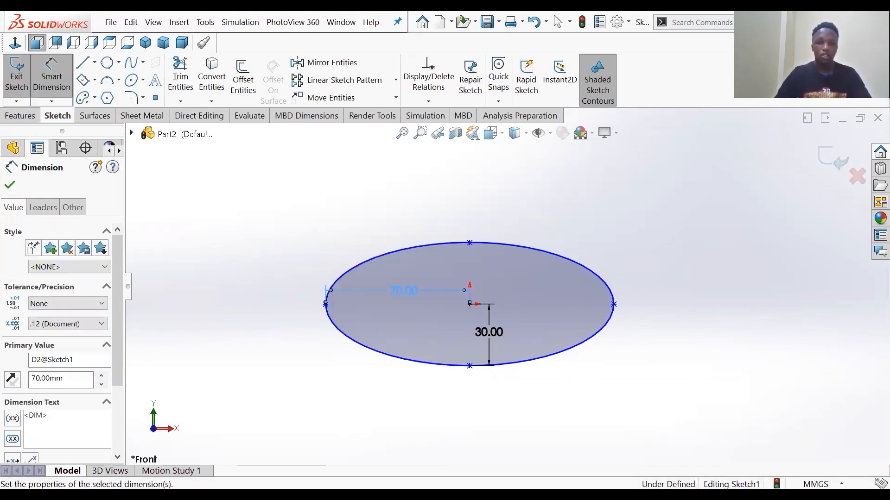
left_click(352, 231)
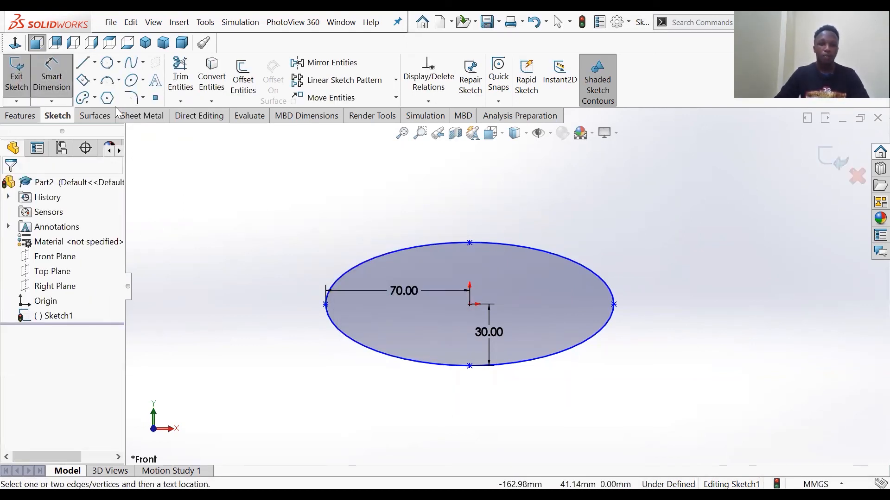
Step: Try to add another Smart Dimension between the ellipse's topmost point and its centre
left_click(470, 243)
left_click(469, 303)
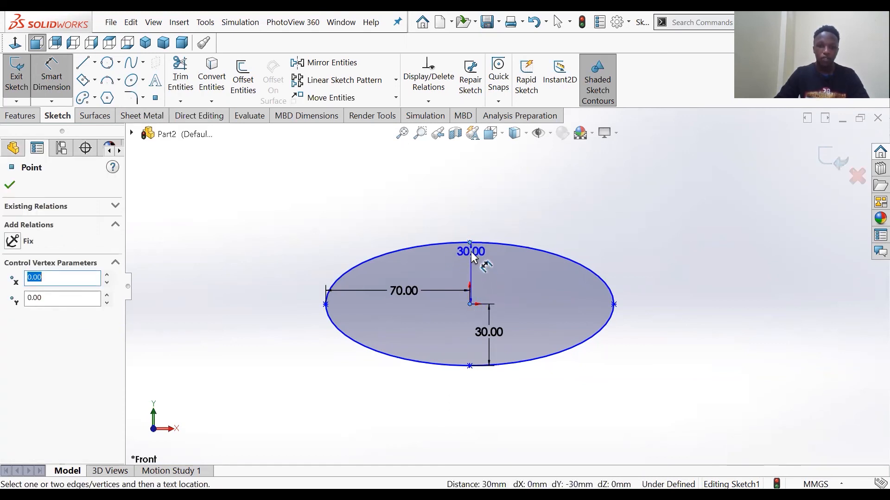
left_click(481, 266)
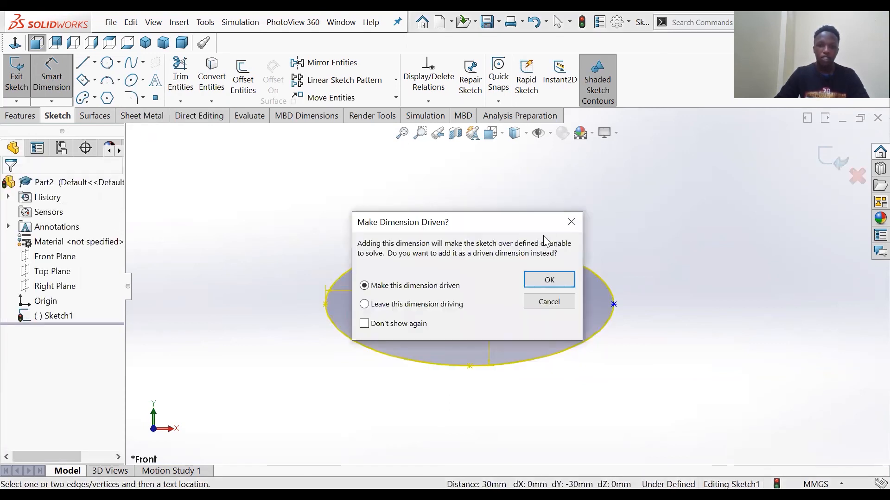
left_click(570, 228)
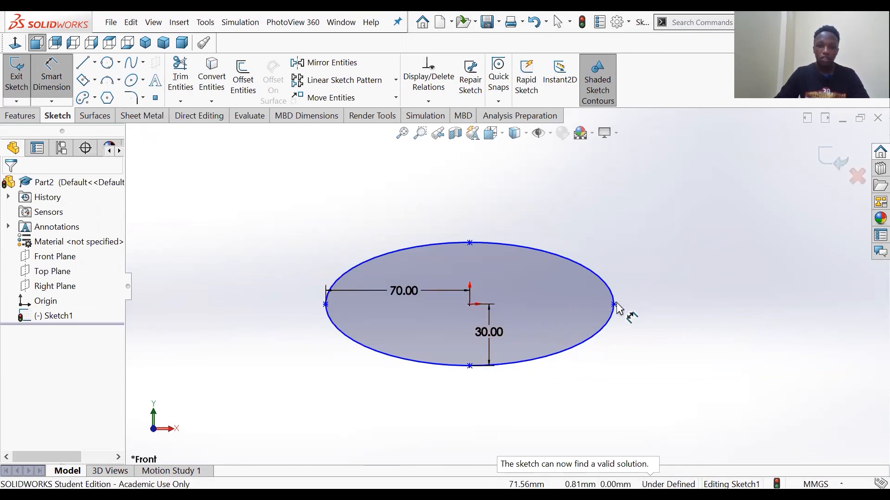
scroll(629, 313, "up", 2)
scroll(353, 297, "down", 1)
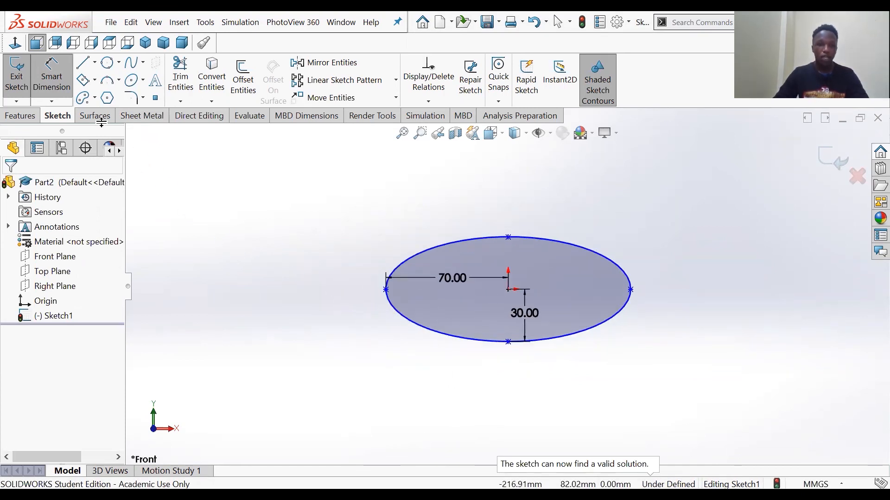
left_click(52, 74)
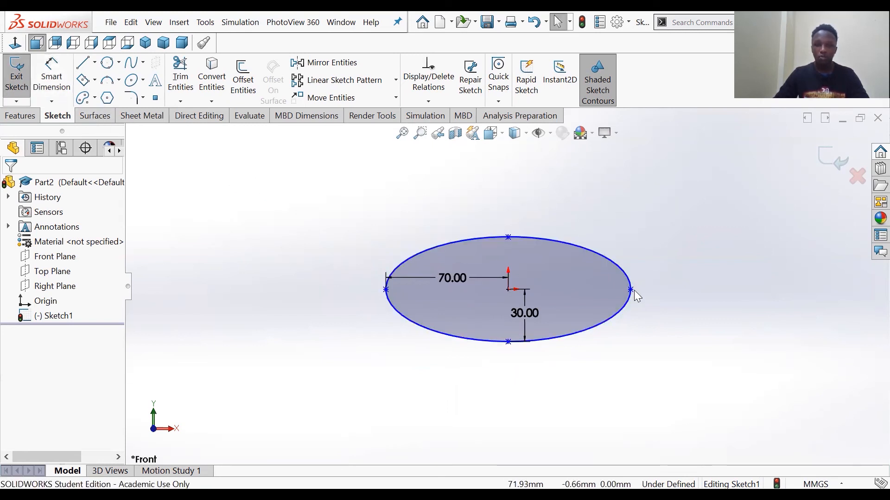
Step: Try to move the ellipse's rightmost point to check its remaining freedom
mouse_move(631, 292)
left_mouse_down()
mouse_move(612, 224)
mouse_move(516, 187)
mouse_move(407, 194)
mouse_move(366, 243)
mouse_move(603, 231)
mouse_move(616, 421)
mouse_move(411, 353)
mouse_move(382, 279)
mouse_move(517, 245)
mouse_move(629, 366)
mouse_move(452, 398)
mouse_move(375, 347)
mouse_move(466, 260)
mouse_move(581, 257)
mouse_move(603, 265)
mouse_move(614, 298)
mouse_move(609, 335)
mouse_move(609, 302)
mouse_move(619, 291)
left_mouse_up()
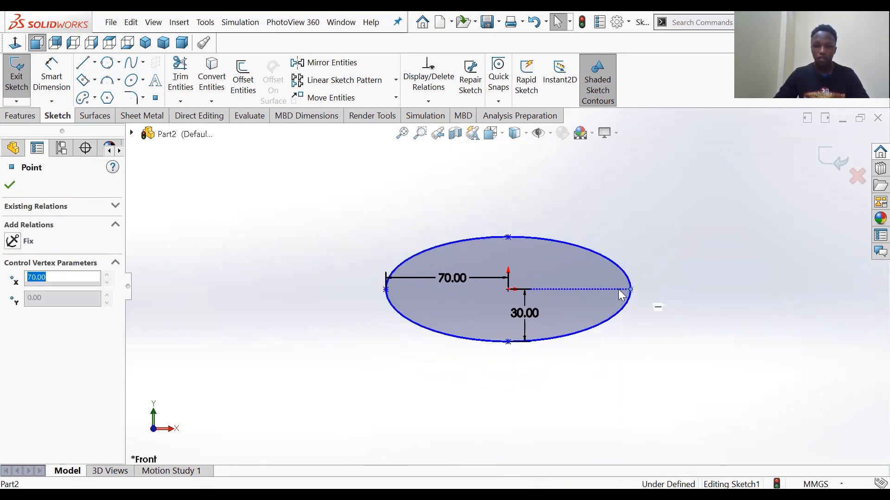
left_click(599, 234)
Step: Add a Horizontal relation between the ellipse's centre and its rightmost point
scroll(573, 267, "up", 4)
scroll(570, 284, "down", 3)
scroll(462, 285, "up", 1)
scroll(462, 285, "down", 1)
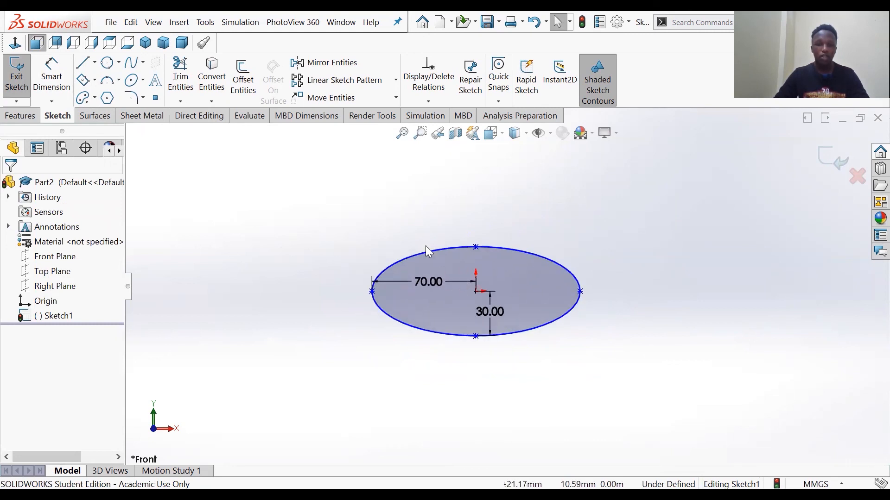
left_click(475, 291)
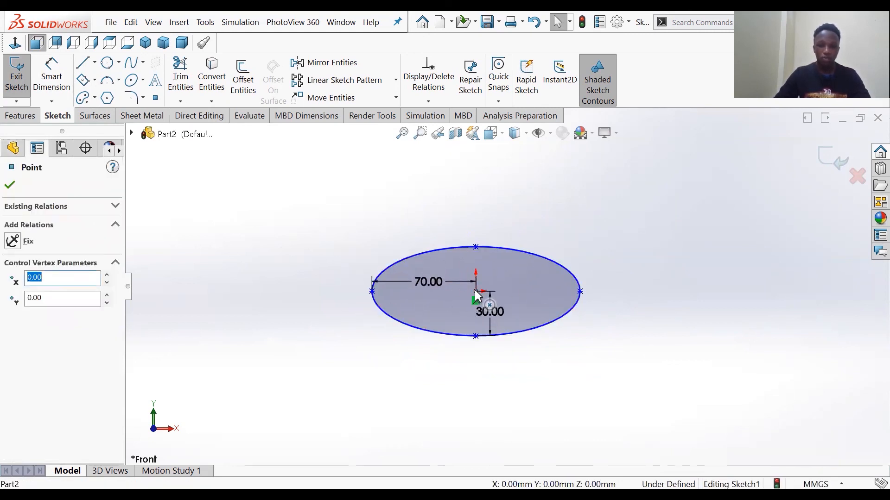
left_click(582, 293, "ctrl")
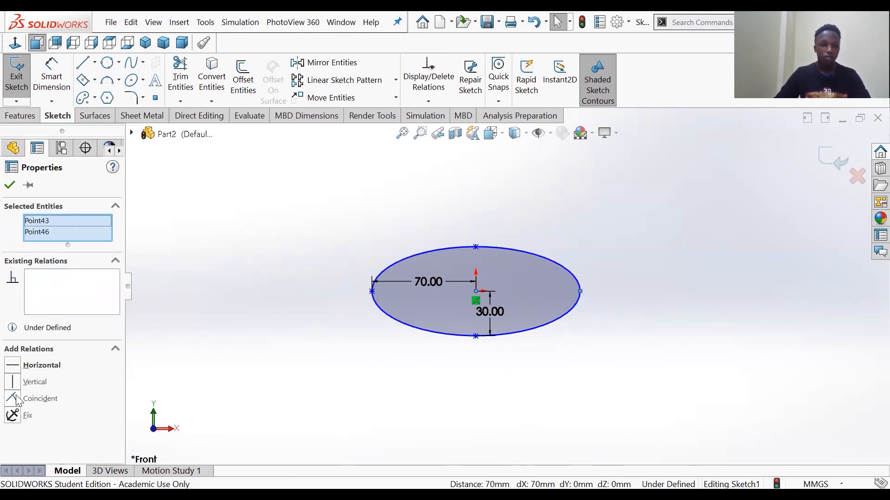
left_click(17, 366)
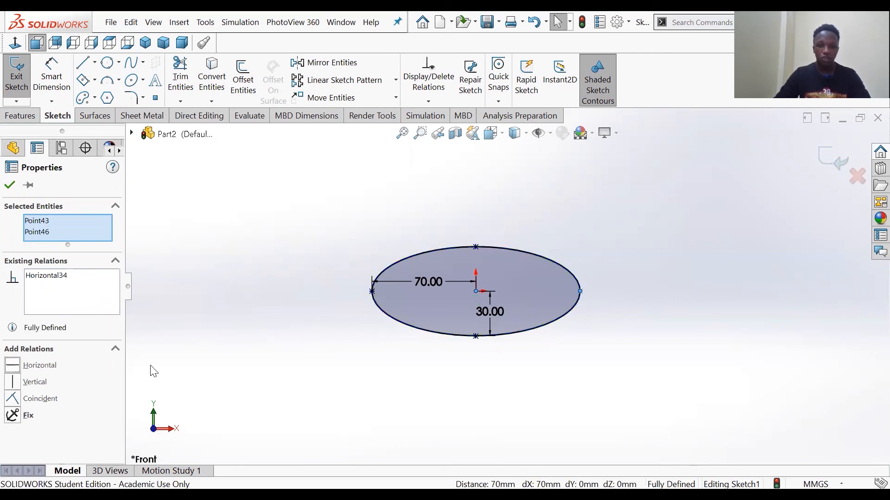
left_click(283, 356)
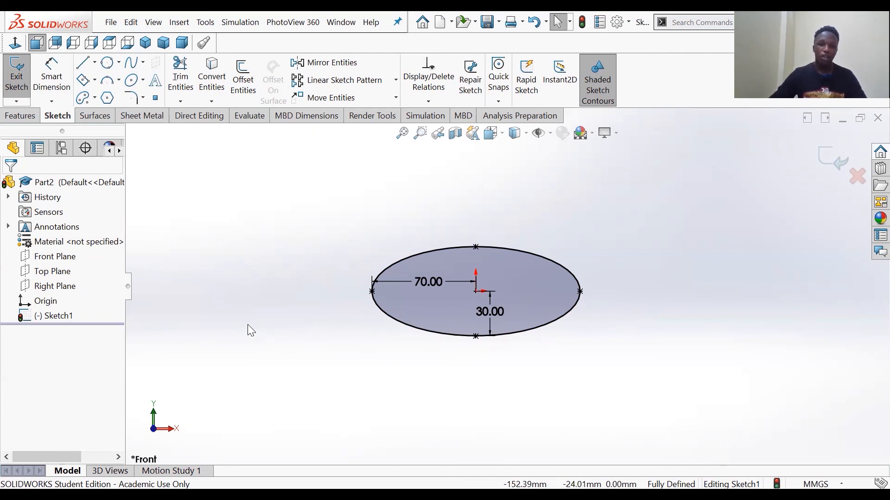
left_click(142, 81)
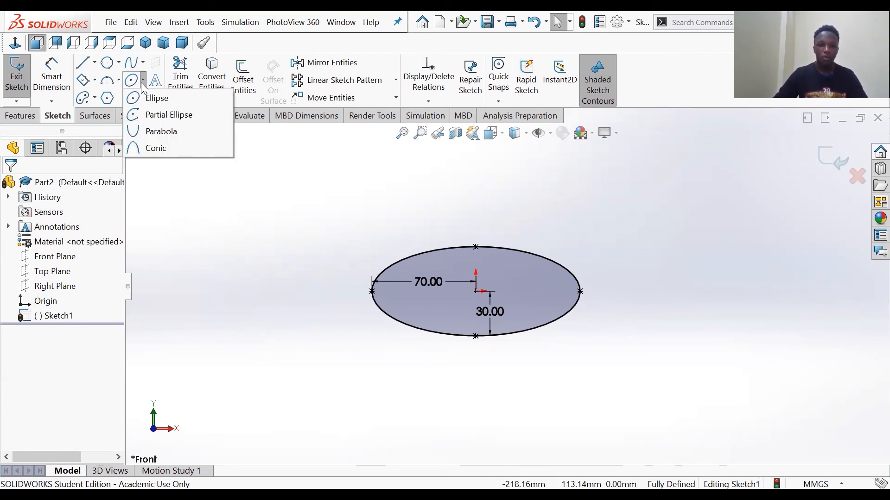
left_click(453, 169)
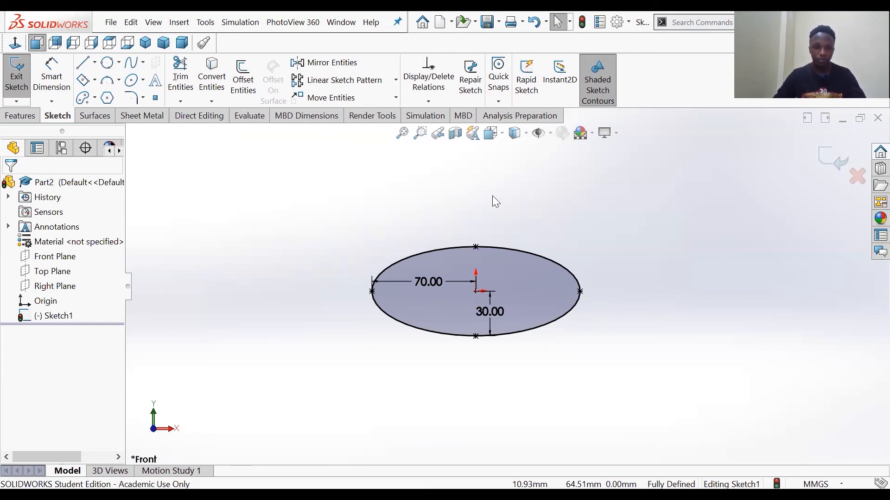
scroll(492, 277, "up", 3)
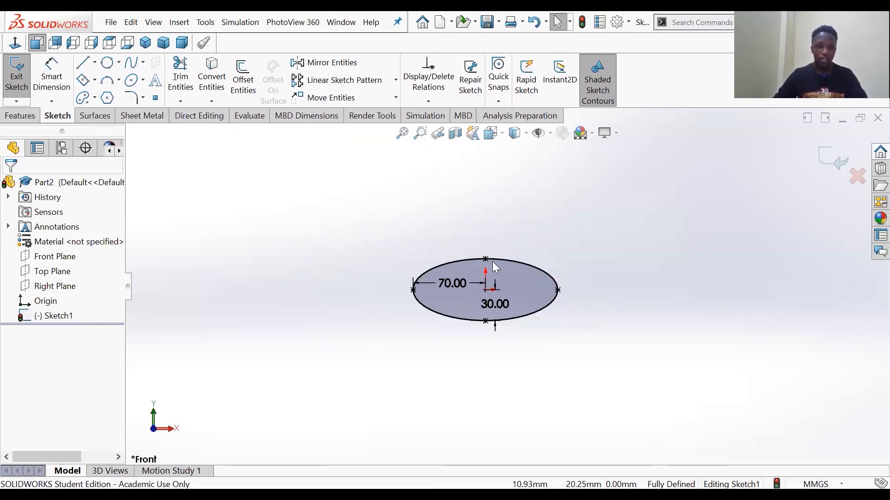
scroll(453, 266, "down", 3)
scroll(529, 237, "down", 3)
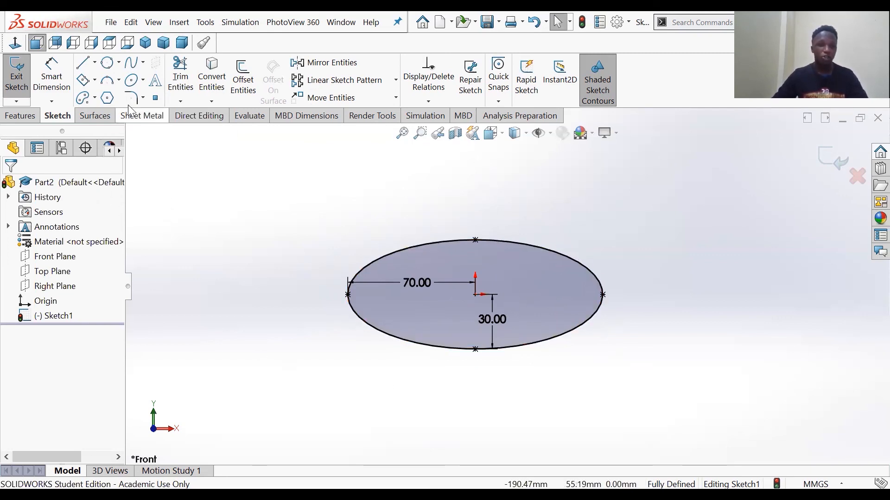
left_click(141, 100)
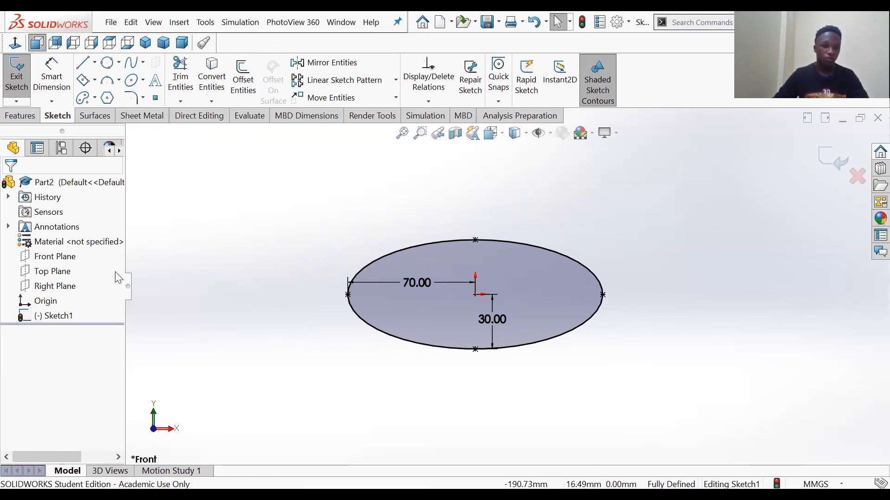
Step: Draw a center rectangle about 88 mm wide and 108 mm high from the origin, over the ellipse
left_click(95, 80)
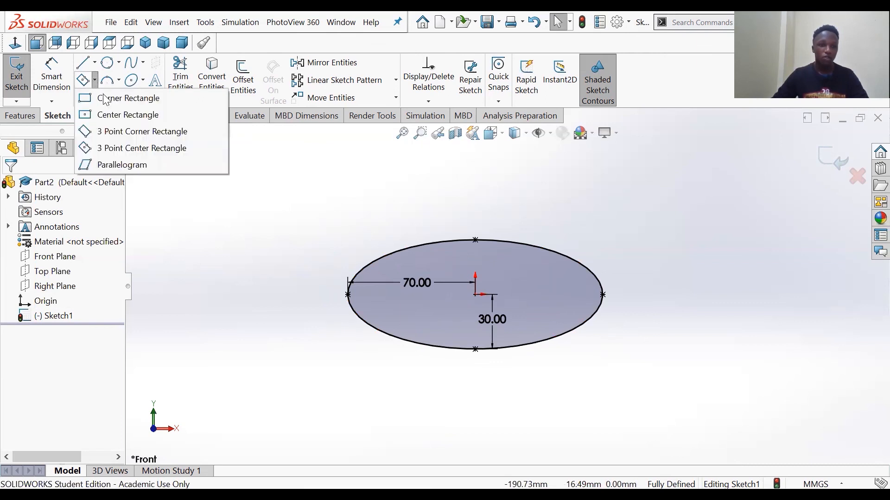
left_click(113, 116)
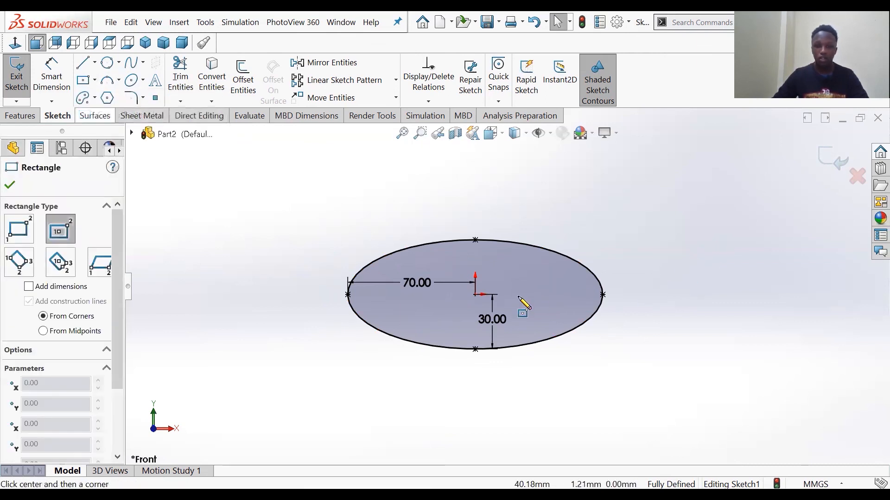
left_click(475, 295)
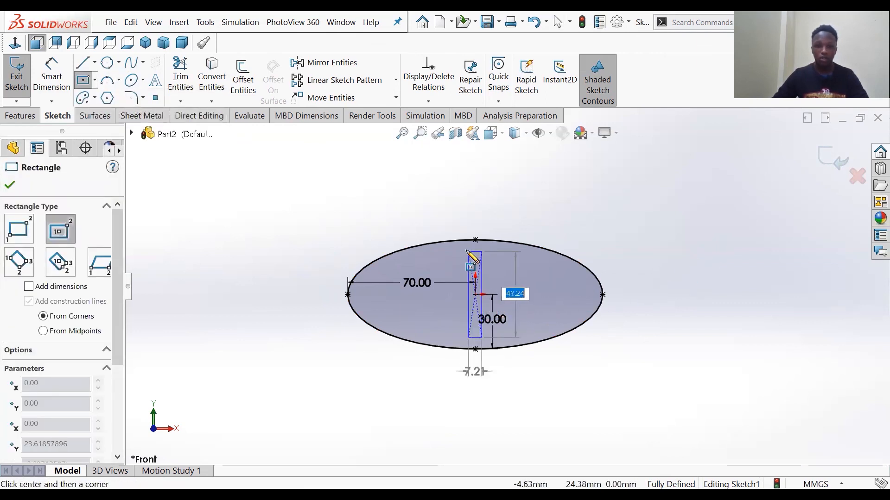
left_click(395, 196)
right_click(395, 195)
left_click(440, 204)
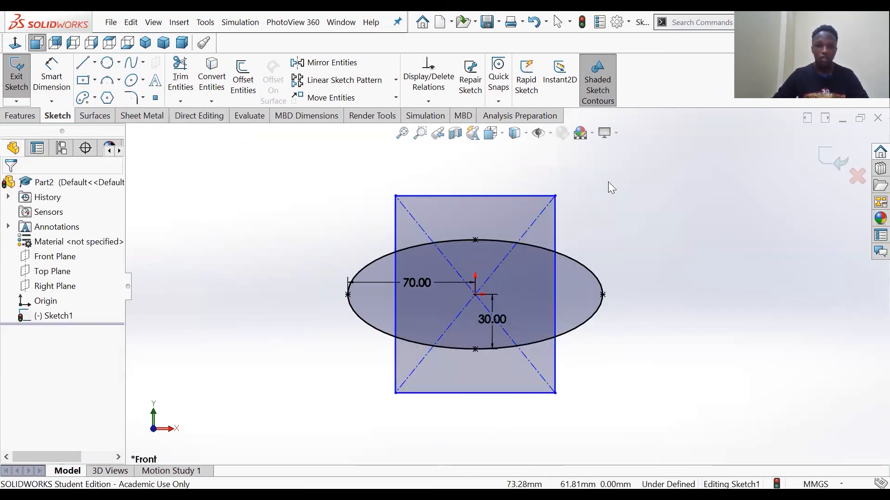
Step: Dimension the rectangle's top edge and set its width to 80 mm
left_click(51, 76)
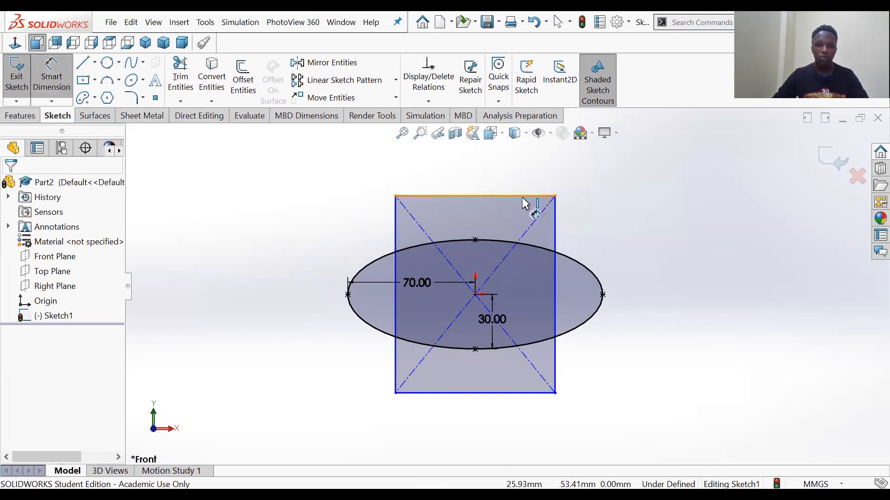
left_click(510, 194)
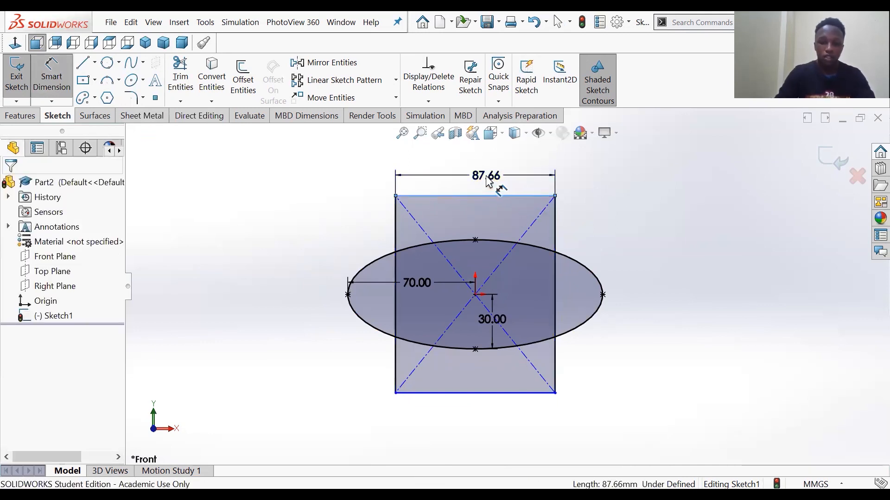
left_click(489, 182)
left_click(489, 182)
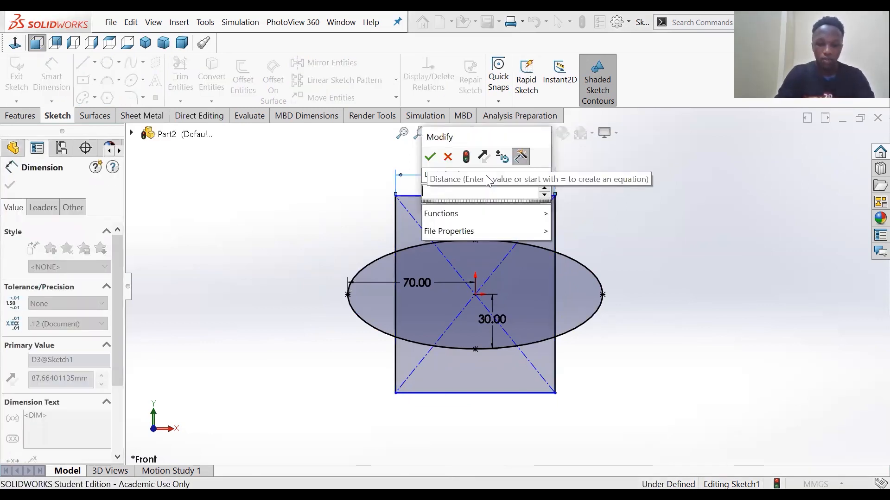
type("80")
key("Return")
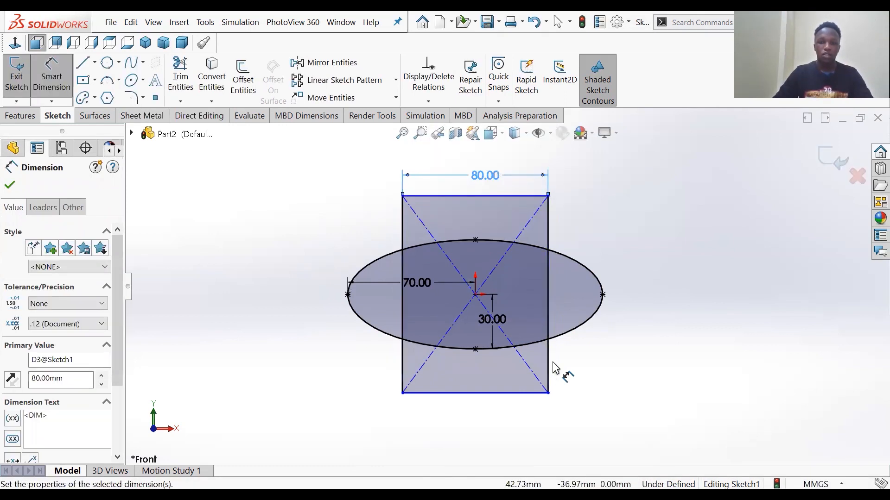
Step: Dimension the rectangle's right edge, set its height to 100 mm and finish dimensioning
left_click(549, 368)
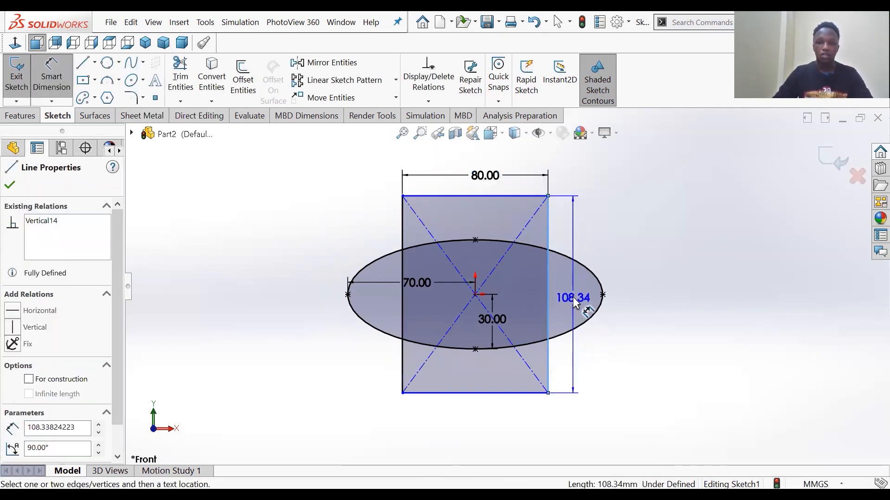
left_click(573, 296)
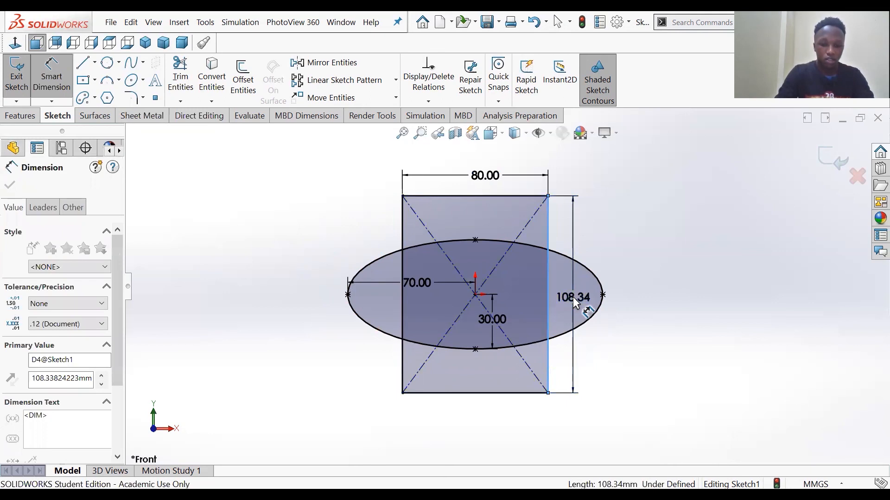
type("100")
key("Return")
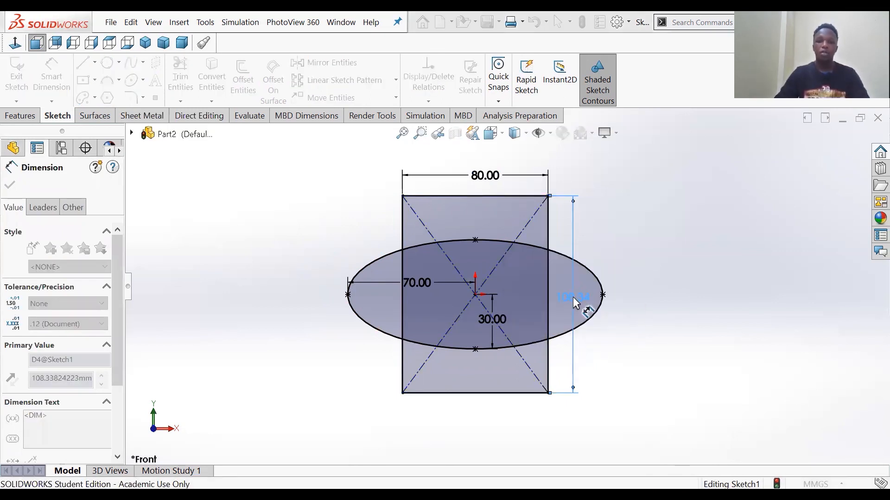
left_click(643, 160)
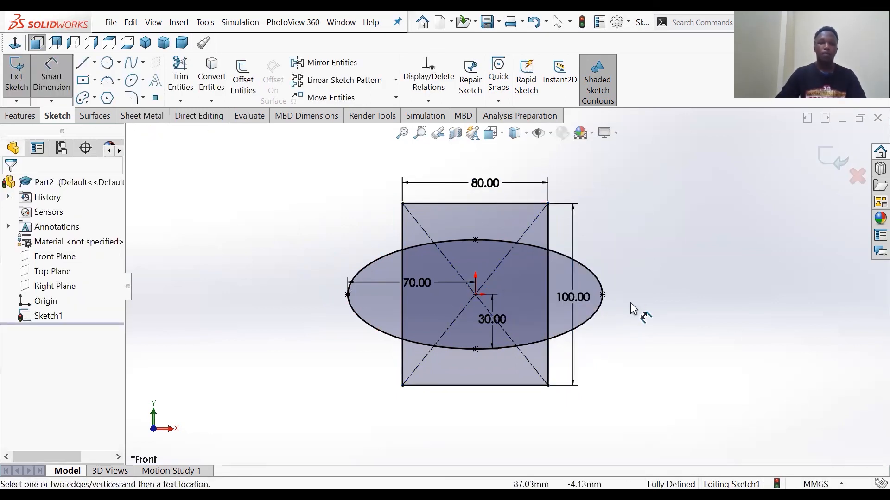
left_click(62, 70)
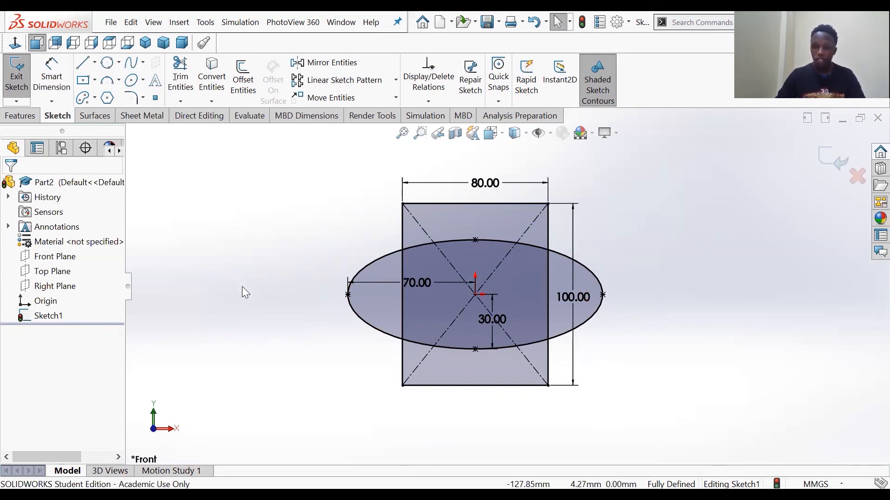
Step: Chamfer the rectangle's upper-right corner with an equal distance of 10 mm and place both chamfer dimensions clear of the corner
left_click(144, 99)
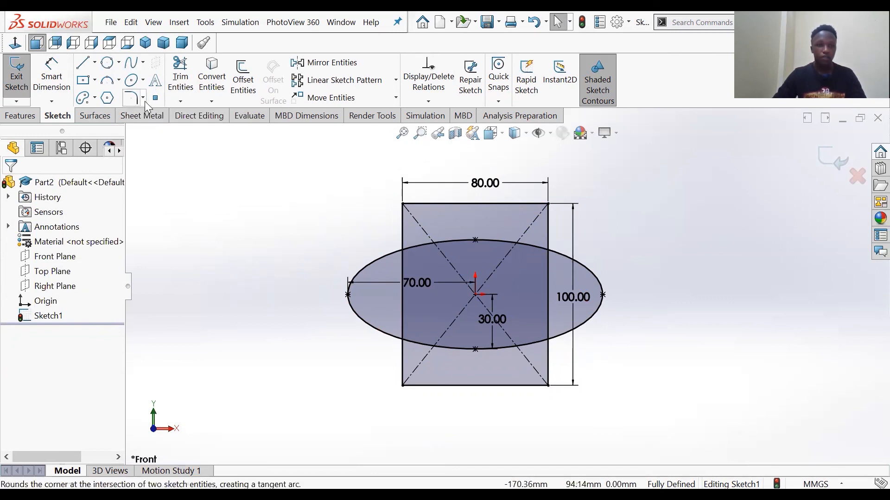
left_click(144, 99)
left_click(171, 135)
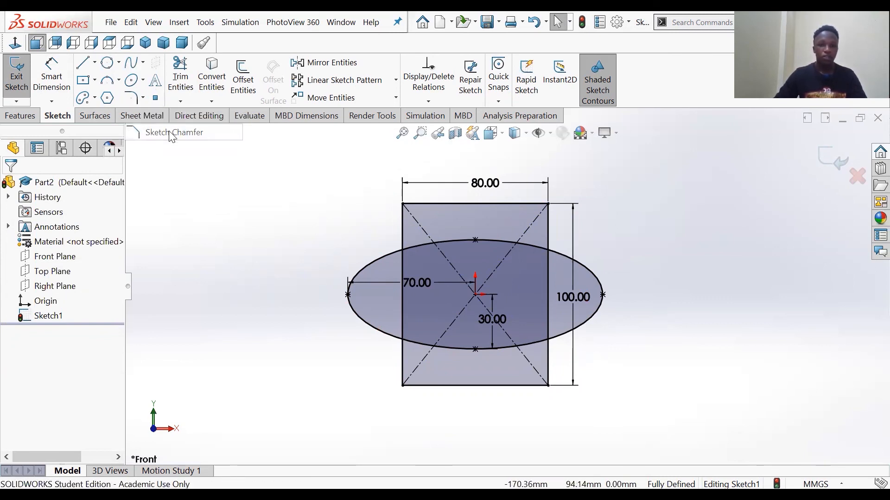
scroll(590, 254, "up", 3)
scroll(561, 256, "down", 2)
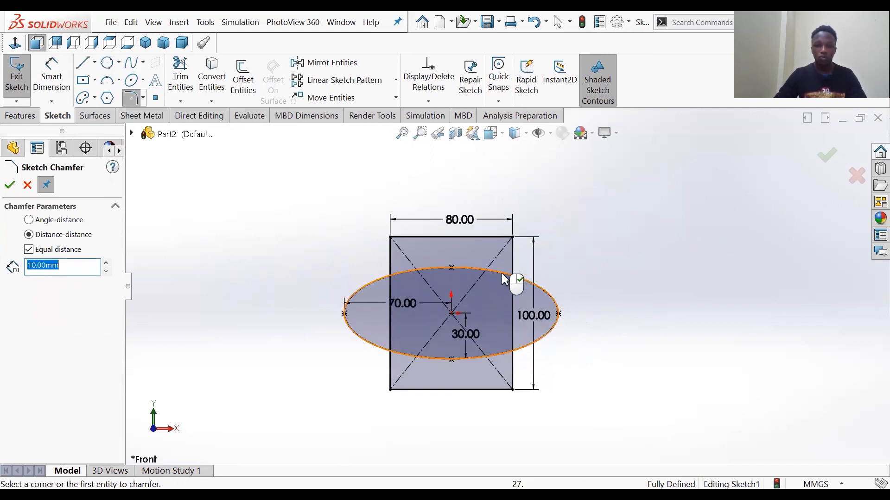
scroll(503, 274, "down", 2)
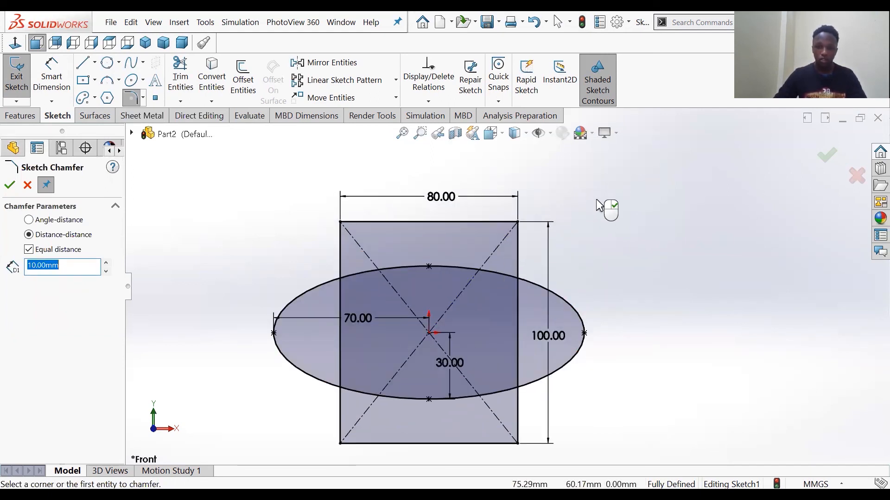
left_click(518, 223)
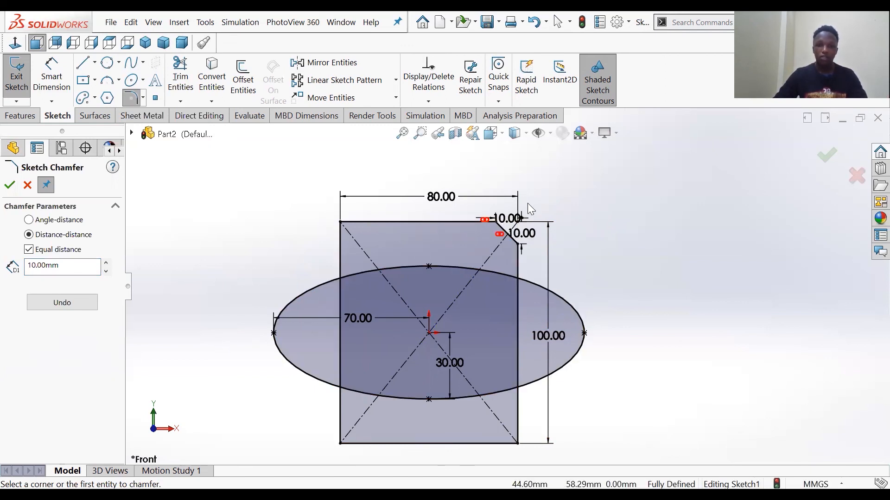
left_click_drag(521, 222, 581, 206)
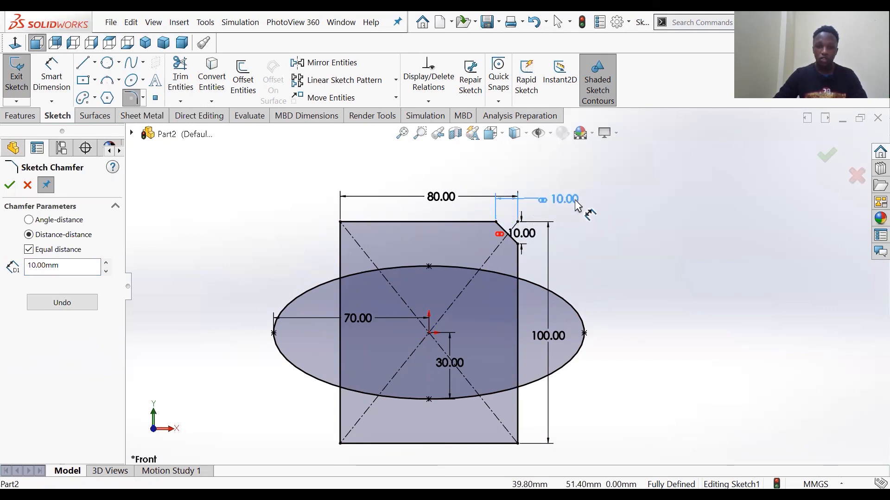
left_click_drag(524, 239, 549, 240)
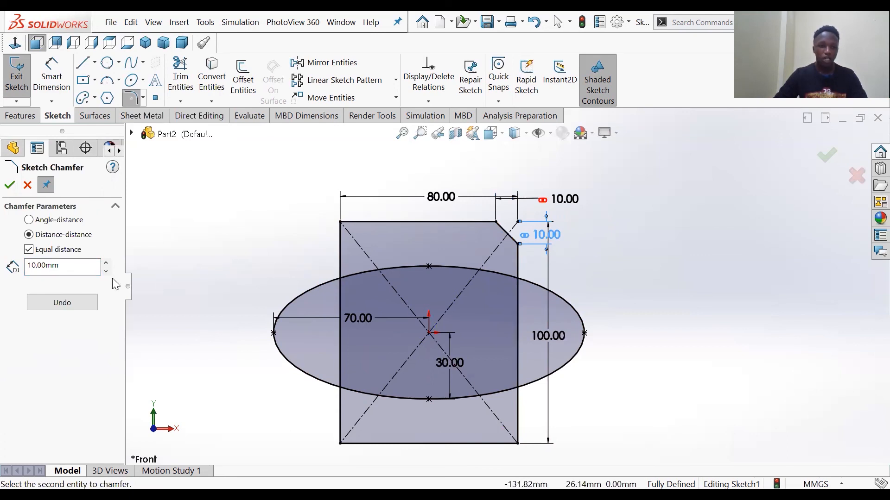
Step: Set the Sketch Chamfer distance to 5 mm, and undo the 10 mm corner chamfer along with the rectangle's last height change
double_click(77, 268)
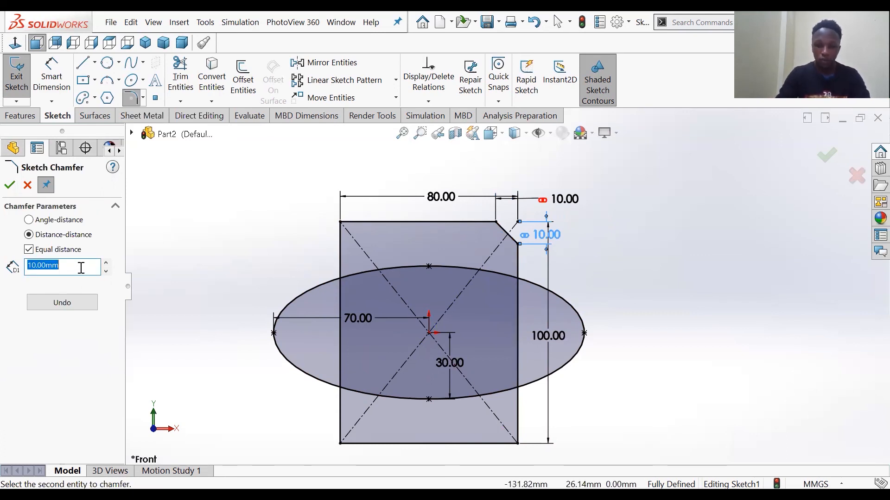
key("BackSpace")
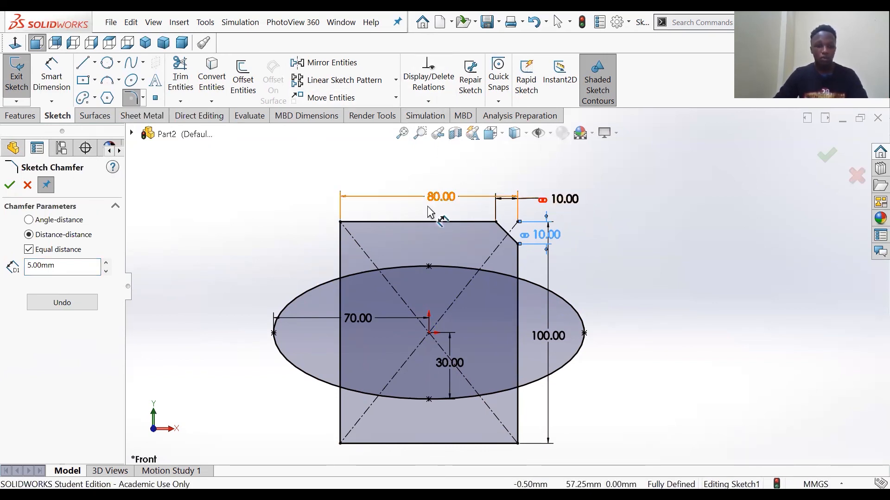
key("Escape")
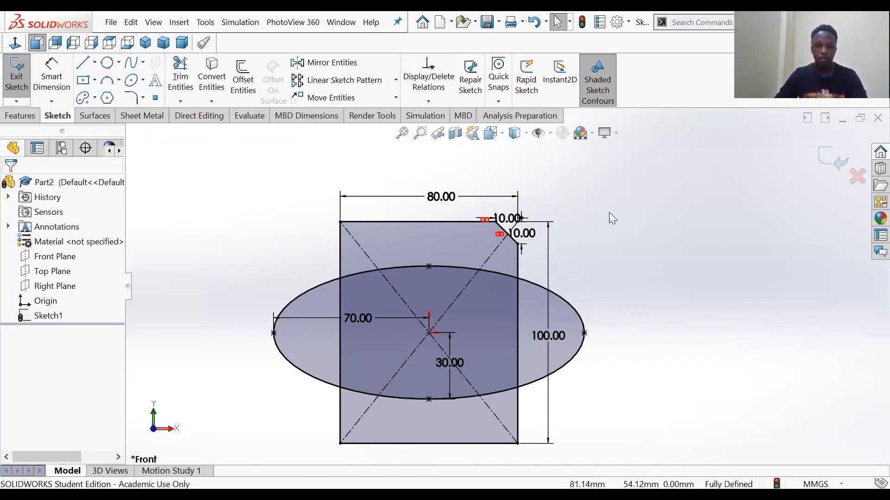
key("ctrl+z")
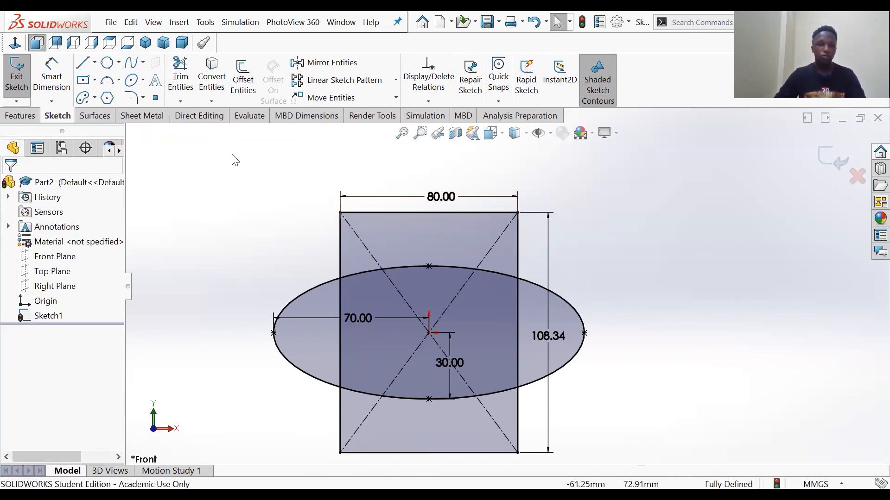
Step: Chamfer the rectangle's upper-right corner with an equal distance of 5 mm and place both chamfer dimensions outside the profile
left_click(142, 98)
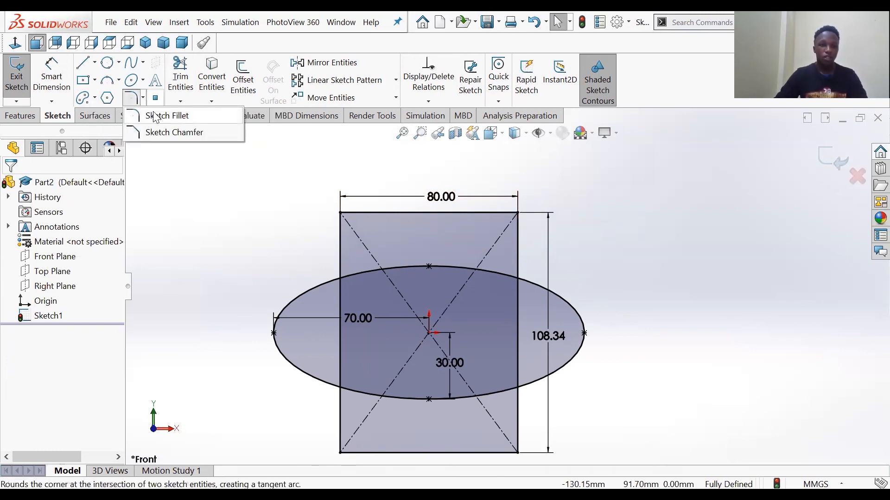
left_click(170, 133)
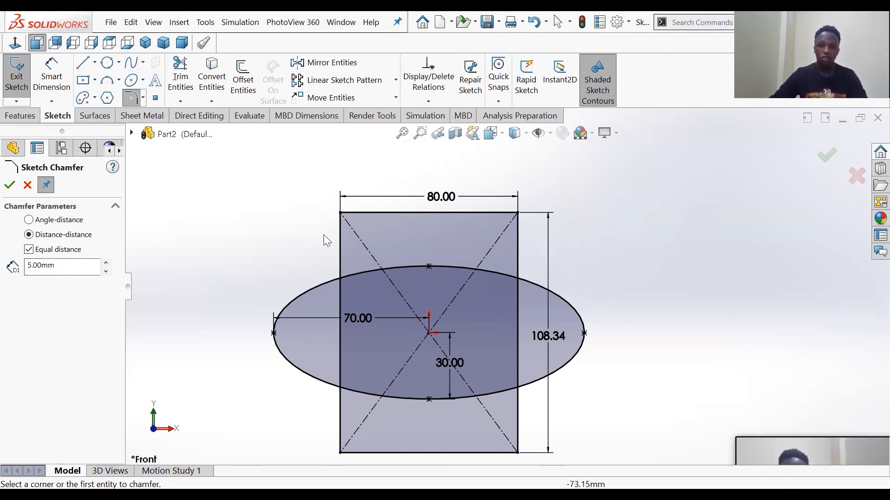
left_click(518, 213)
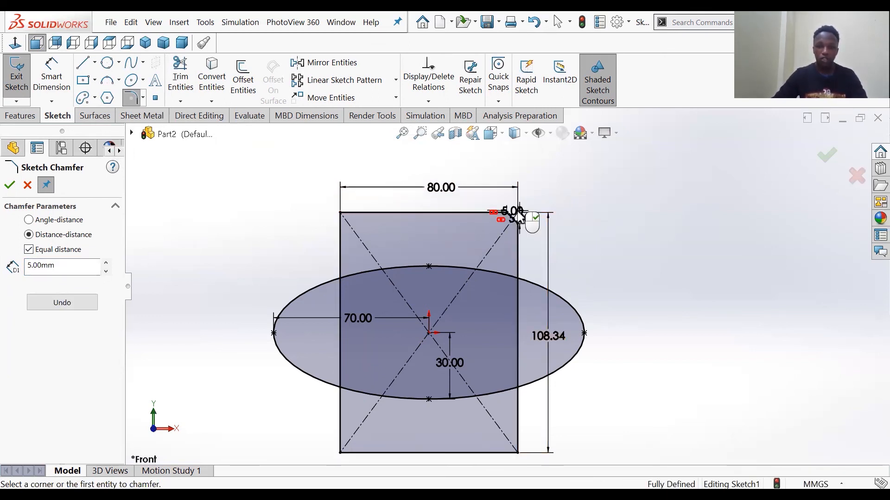
left_click_drag(555, 189, 568, 183)
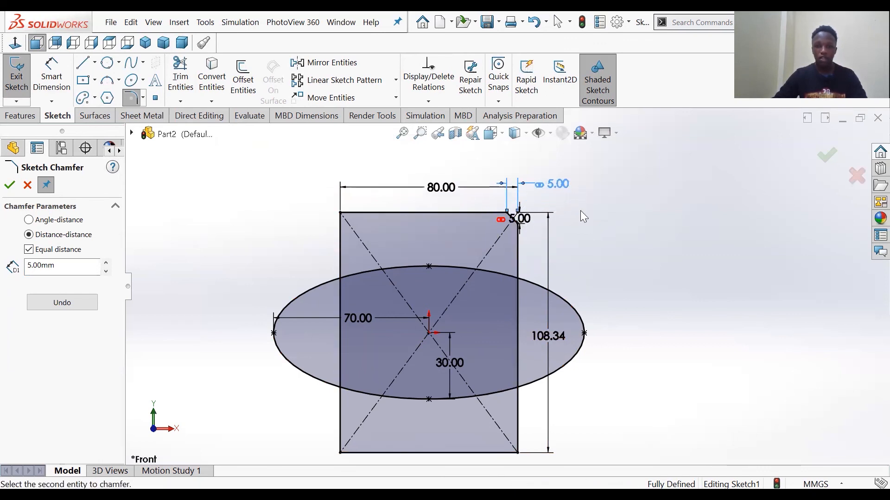
left_click_drag(530, 219, 581, 214)
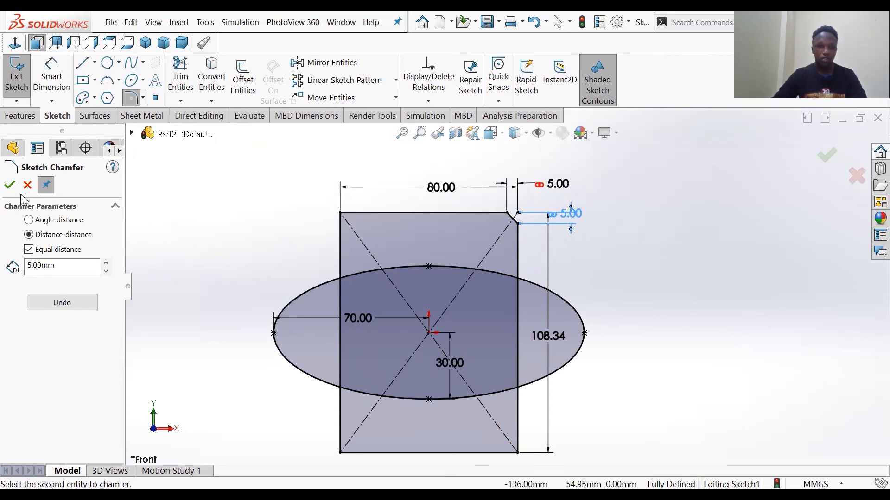
left_click(9, 185)
Step: Chamfer the rectangle's upper-left corner with an equal distance of 5 mm and finish the Sketch Chamfer
left_click(131, 98)
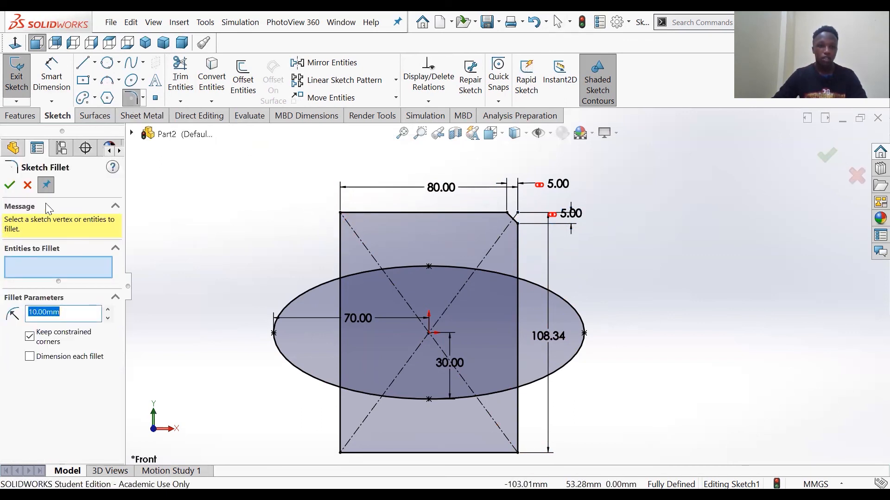
left_click(28, 185)
left_click(143, 98)
left_click(169, 133)
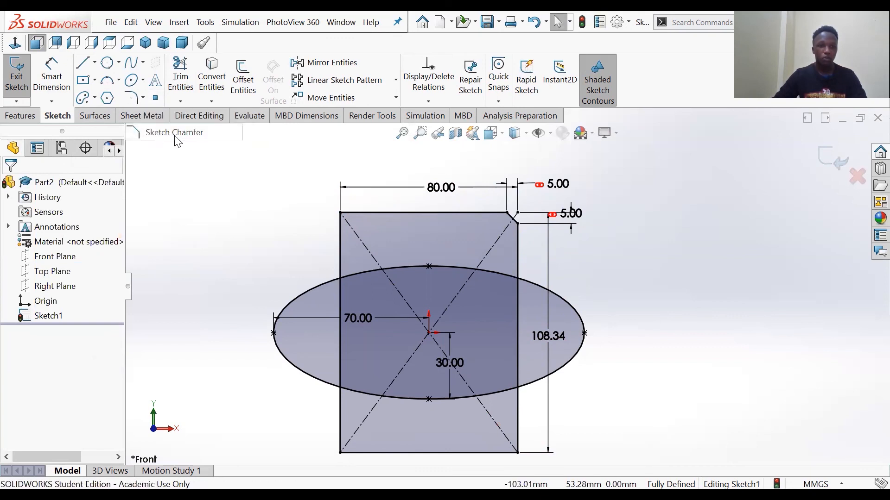
left_click(340, 215)
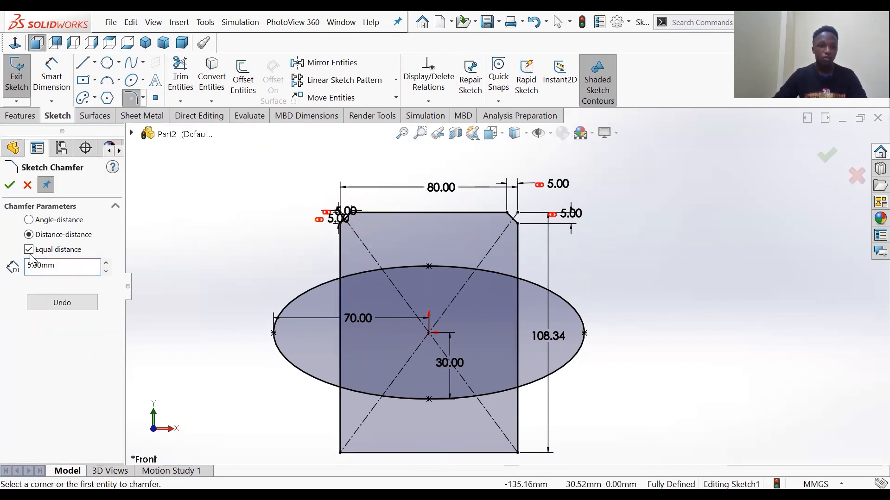
left_click(10, 186)
Step: Place both chamfer dimensions of the upper-left corner outside the profile, clear of each other
scroll(417, 298, "up", 2)
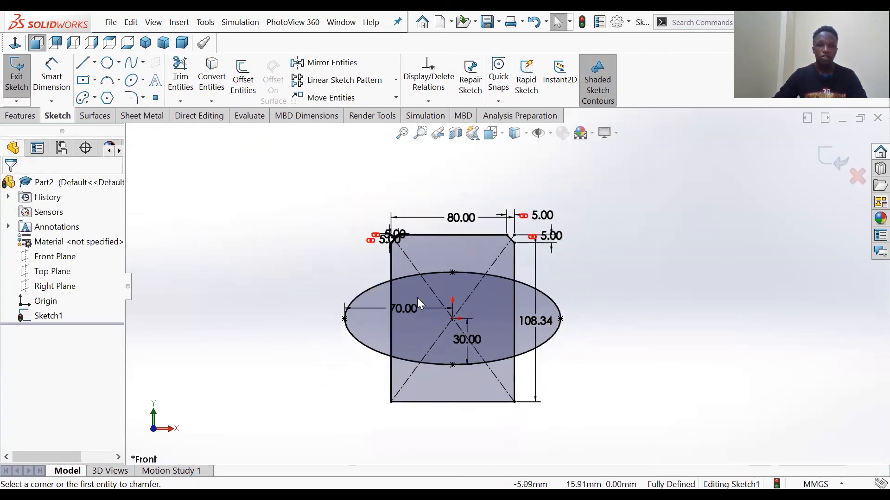
scroll(417, 297, "down", 3)
left_click(387, 216)
left_click_drag(426, 201, 379, 171)
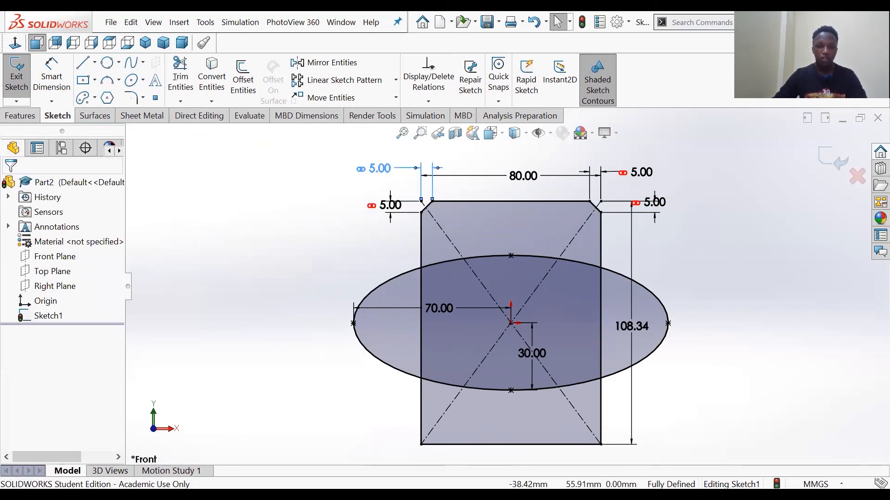
left_click(294, 194)
Step: Fillet the rectangle's two lower corners with a 5 mm radius using Sketch Fillet
scroll(506, 288, "up", 3)
scroll(569, 318, "up", 2)
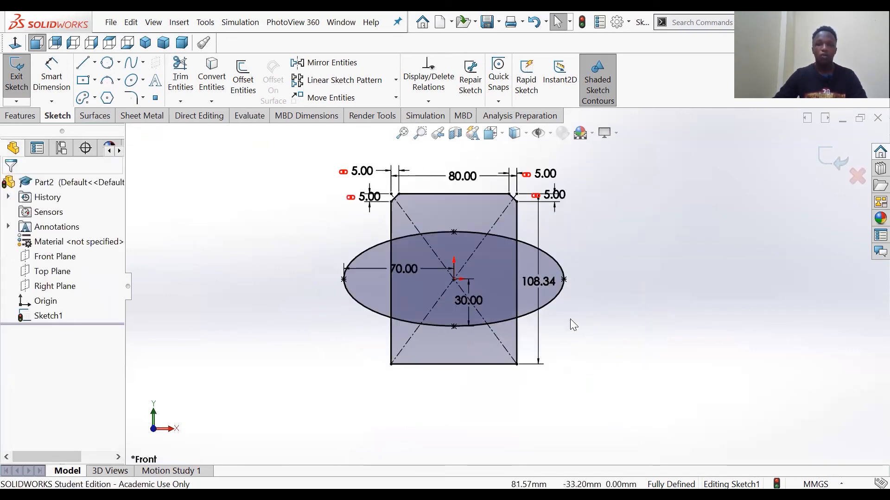
scroll(468, 257, "up", 2)
scroll(467, 256, "down", 1)
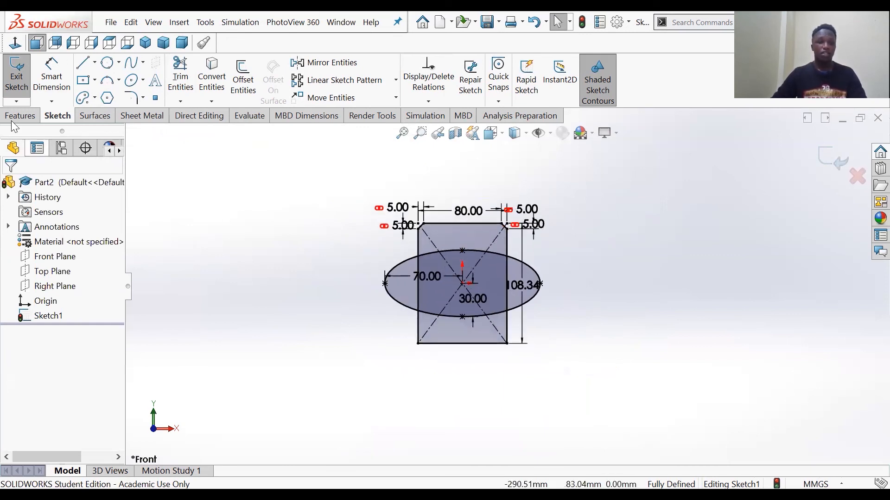
left_click(132, 98)
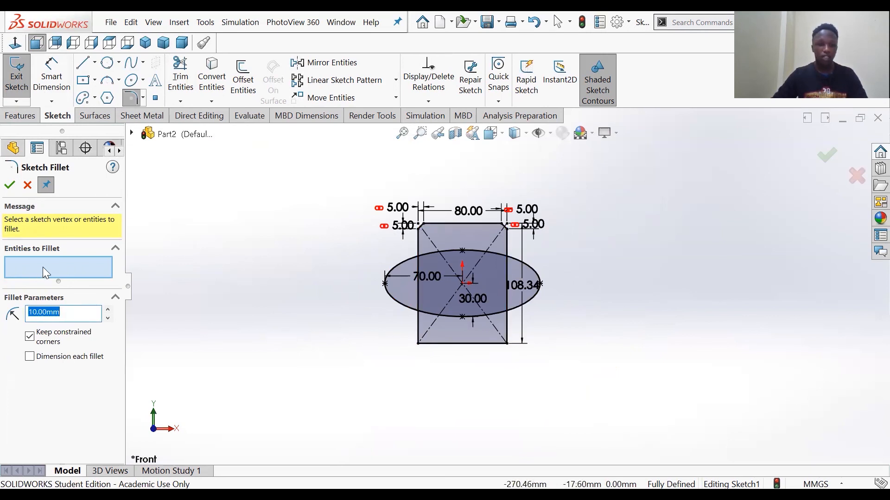
key("BackSpace")
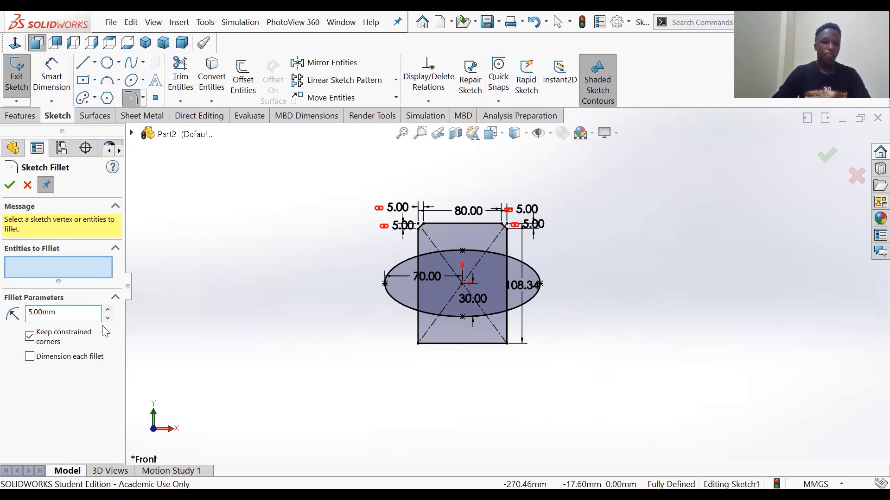
left_click(418, 344)
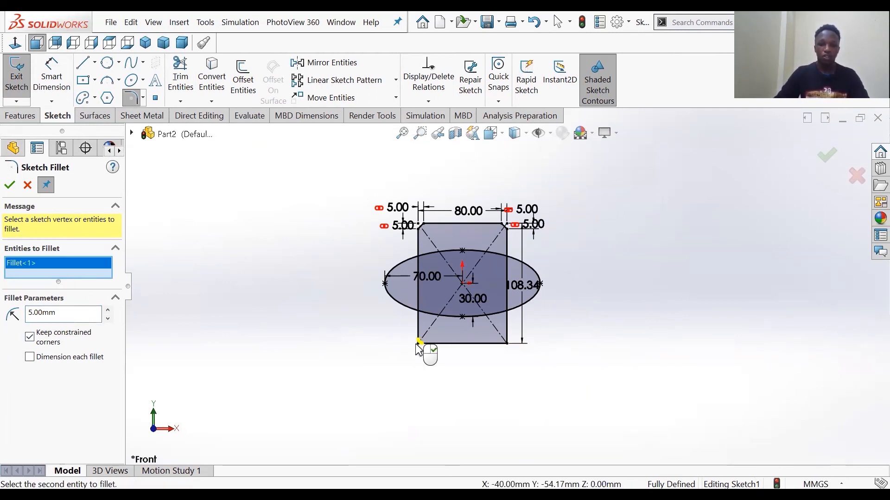
left_click(507, 344)
left_click(12, 185)
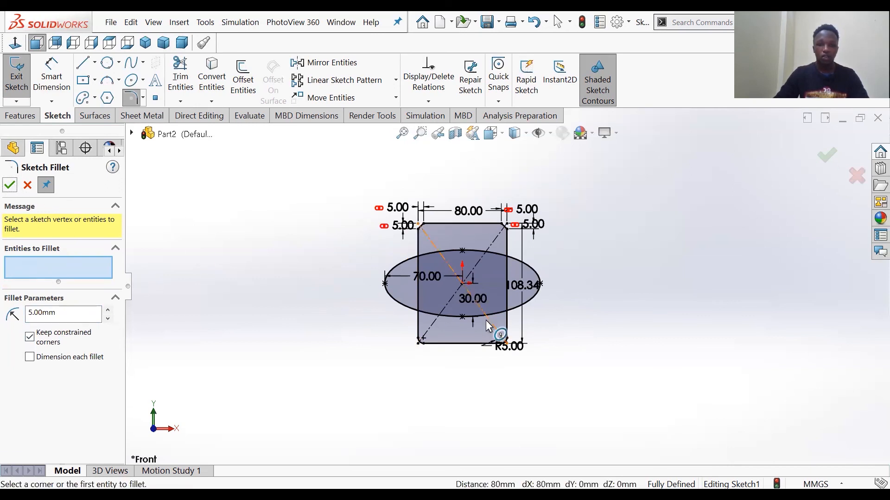
Step: Leave Sketch Fillet and place the fillet radius dimension outside the rectangle's lower-right corner
scroll(487, 333, "down", 4)
mouse_move(526, 368)
left_mouse_down()
mouse_move(544, 379)
mouse_move(517, 340)
left_mouse_up()
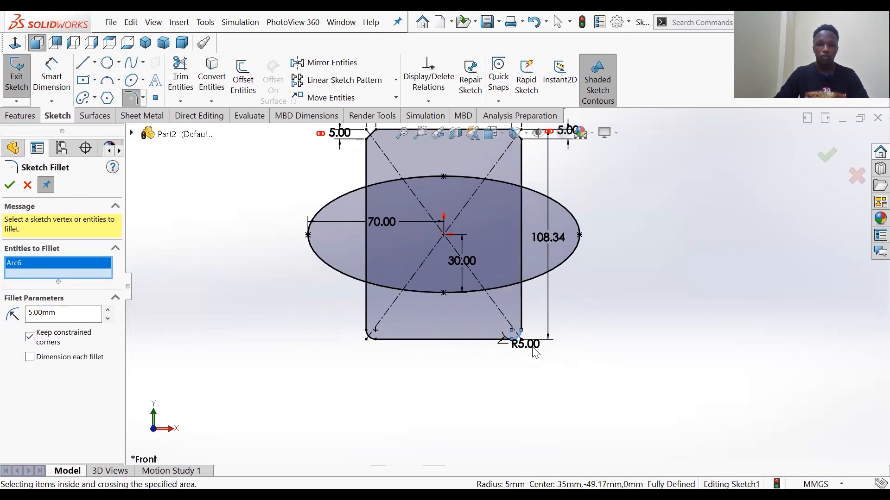
left_click(26, 186)
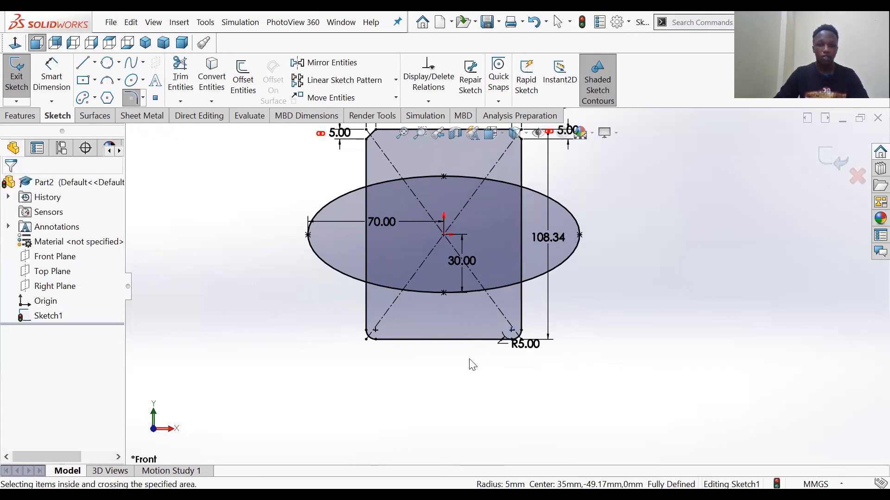
mouse_move(538, 356)
left_mouse_down()
mouse_move(571, 363)
mouse_move(598, 352)
mouse_move(587, 363)
left_mouse_up()
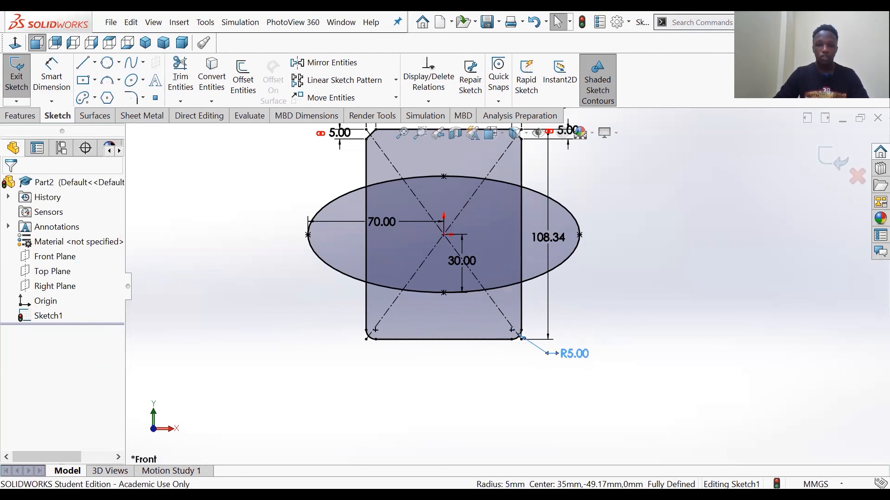
left_click(641, 228)
scroll(618, 240, "up", 3)
scroll(610, 243, "down", 1)
scroll(457, 288, "up", 2)
scroll(440, 227, "down", 3)
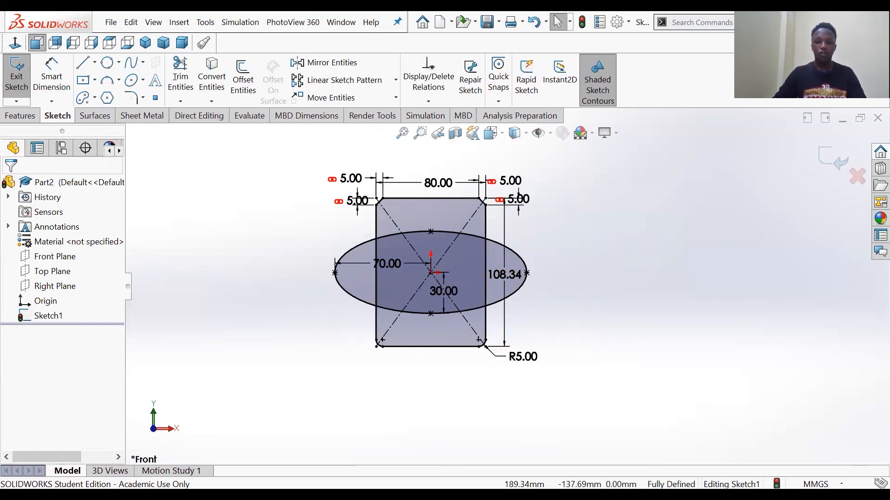
scroll(457, 319, "up", 2)
scroll(461, 253, "down", 2)
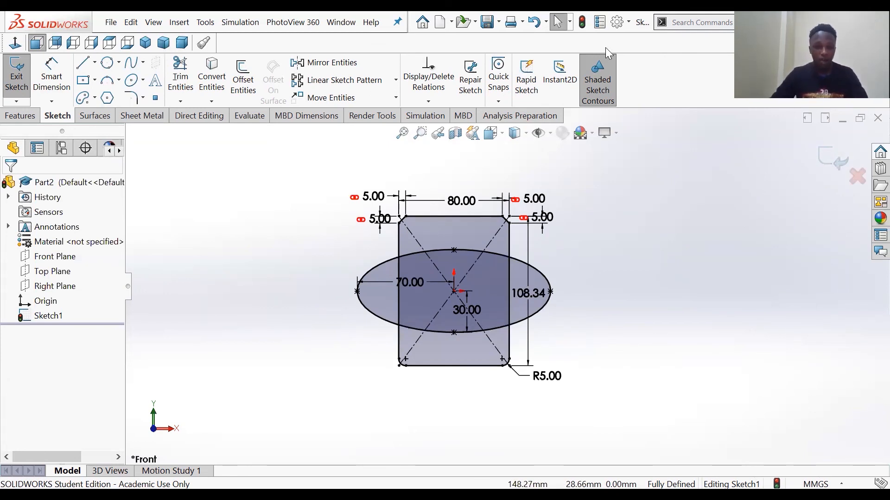
scroll(543, 313, "up", 1)
scroll(542, 222, "up", 1)
scroll(543, 221, "down", 2)
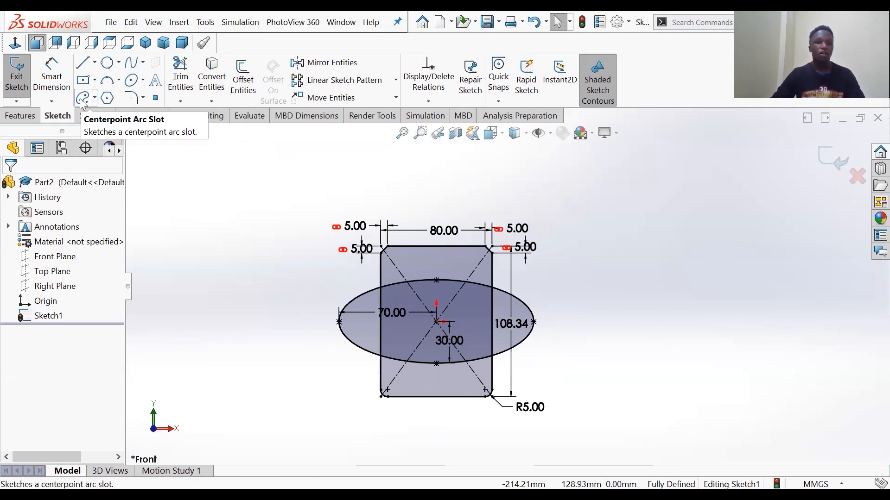
left_click(95, 98)
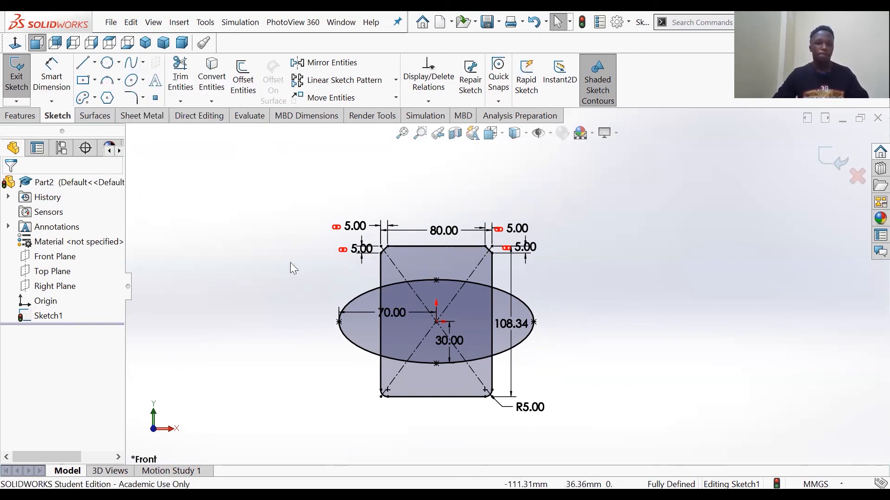
scroll(514, 297, "up", 3)
scroll(520, 303, "down", 5)
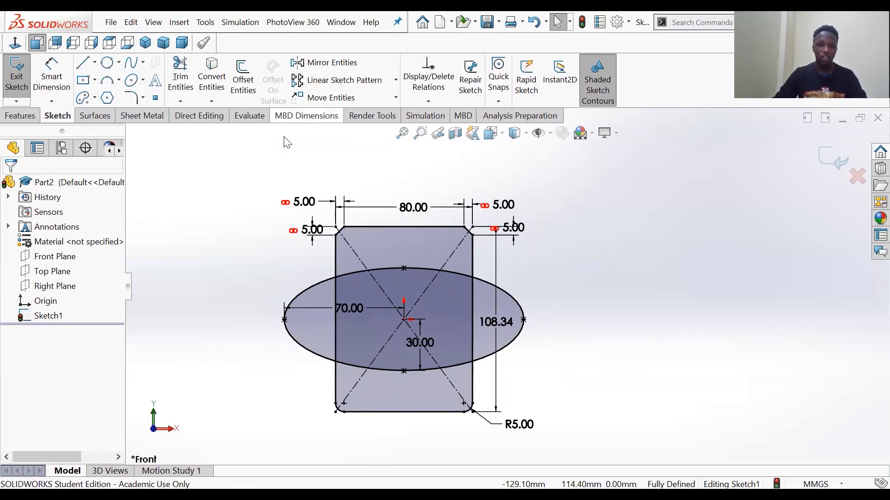
scroll(444, 283, "up", 3)
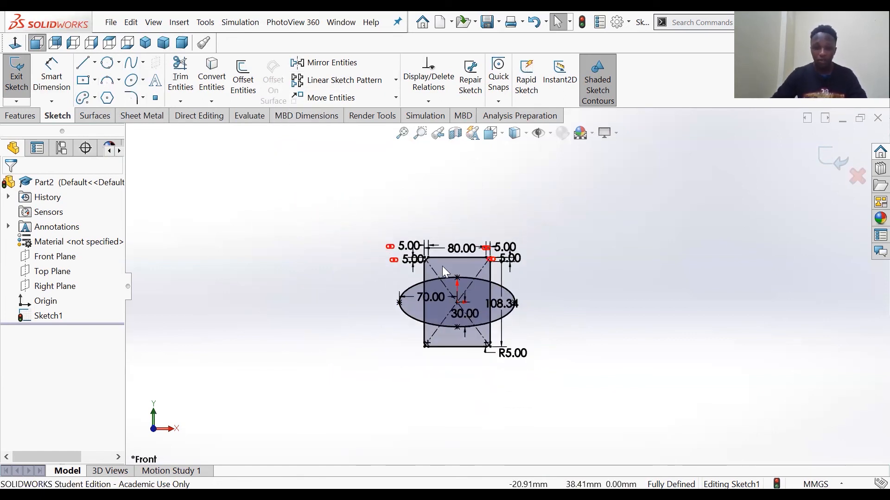
Step: Move the upper-right corner's vertical chamfer dimension farther out, clear of the rectangle's height dimension
scroll(520, 298, "down", 2)
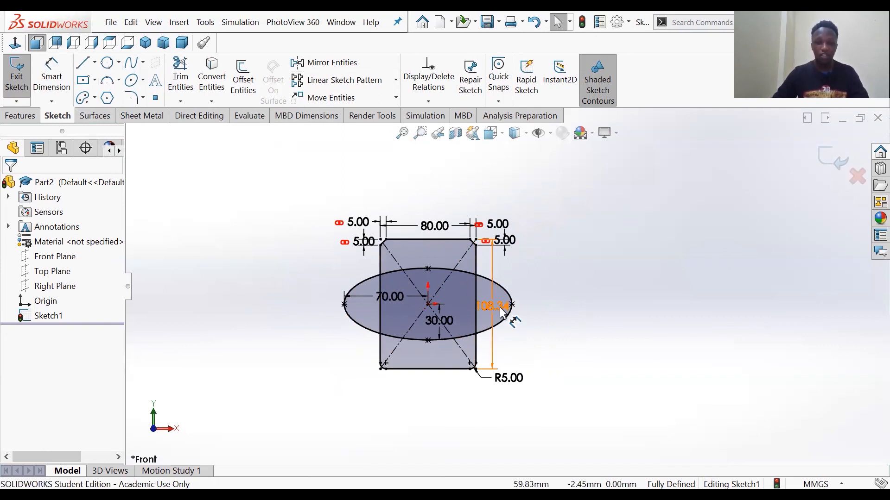
scroll(502, 313, "down", 1)
mouse_move(507, 226)
left_mouse_down()
mouse_move(532, 224)
mouse_move(535, 209)
left_mouse_up()
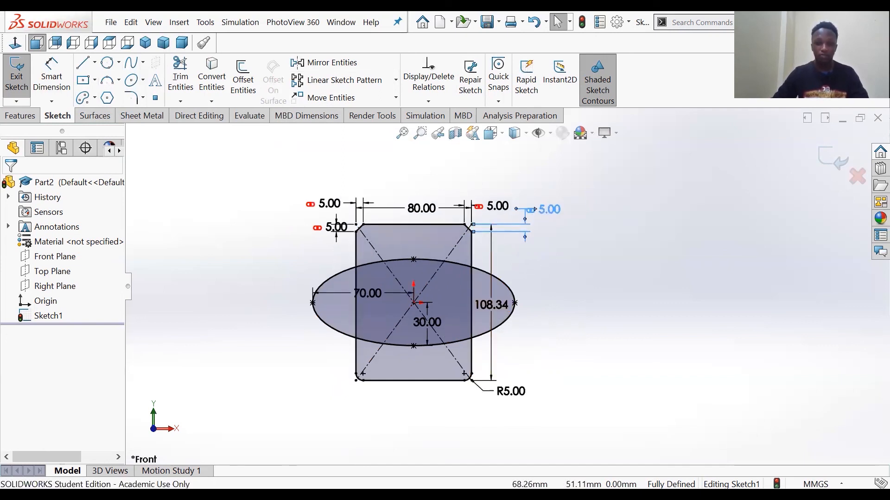
left_click(568, 267)
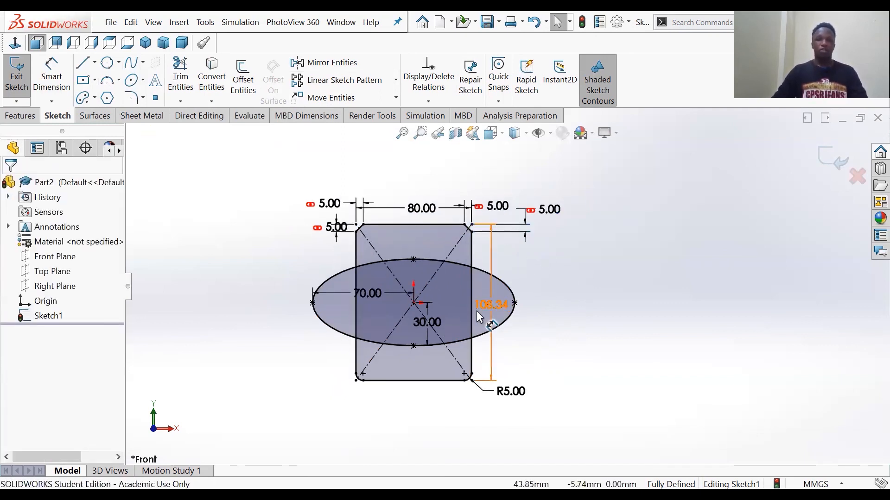
scroll(477, 310, "up", 2)
scroll(477, 311, "down", 2)
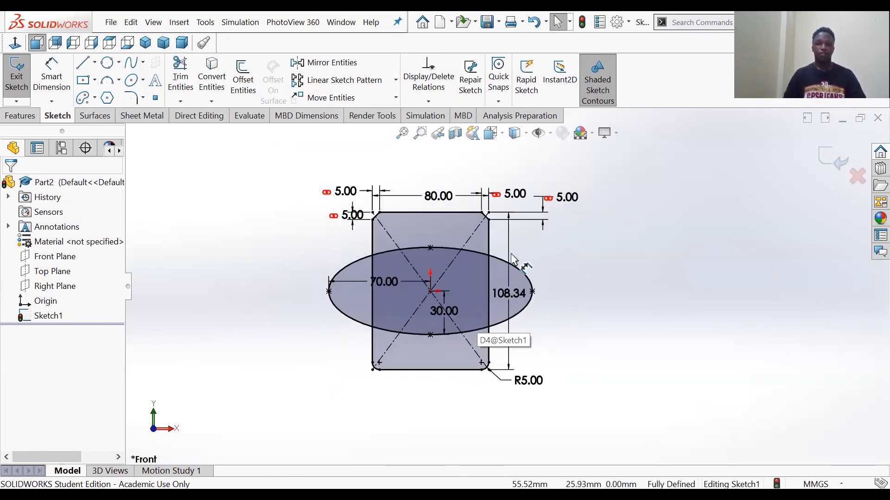